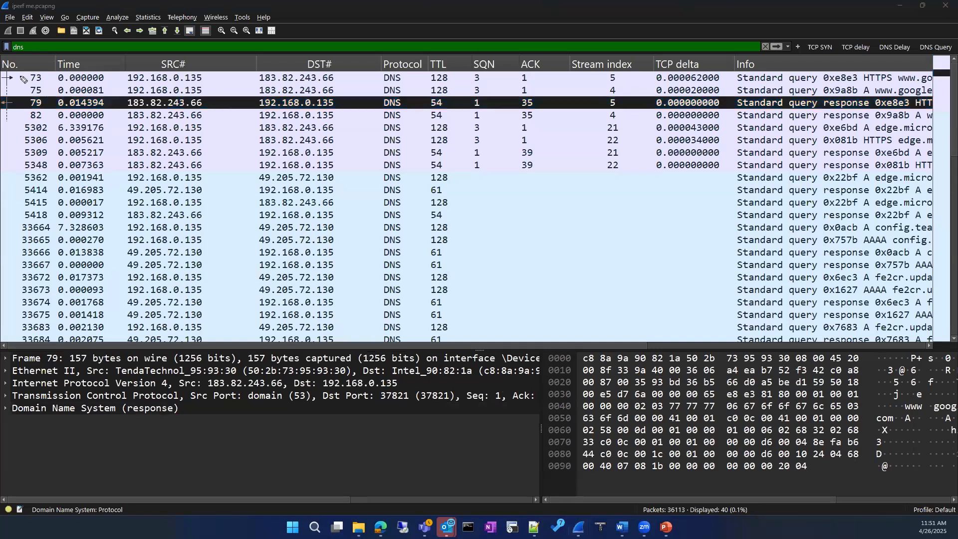
# Filter the DNS capture to the UDP conversation containing response packet 35779 from 183.82.243.66.
pyautogui.moveTo(17, 75); pyautogui.dragTo(17, 109)
pyautogui.scroll(-7, 183, 244)
pyautogui.click(148, 180)
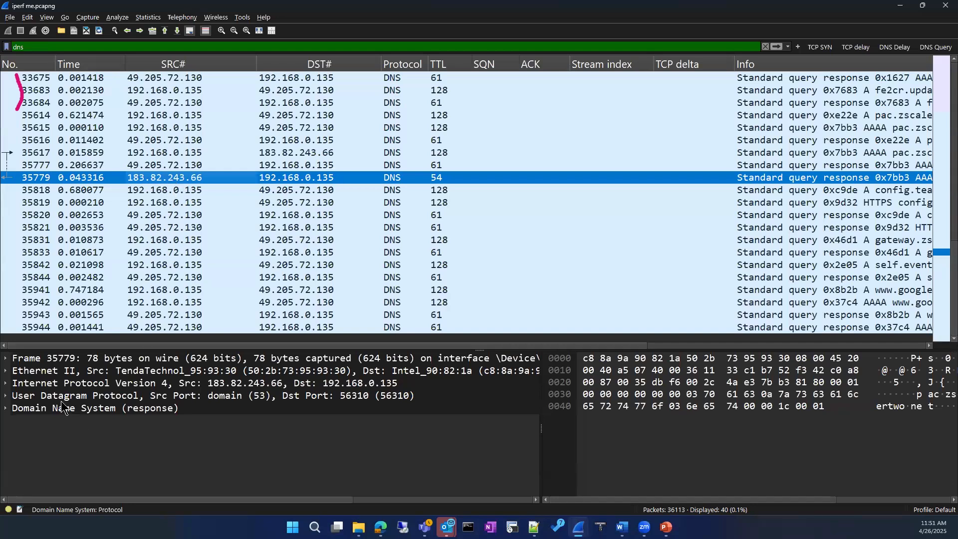
pyautogui.rightClick(186, 179)
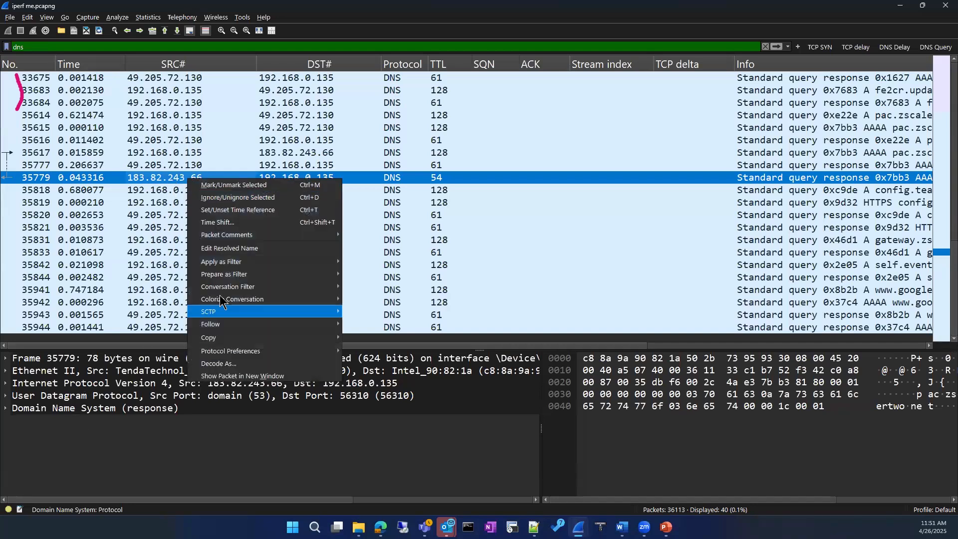
pyautogui.moveTo(222, 290)
pyautogui.click(369, 433)
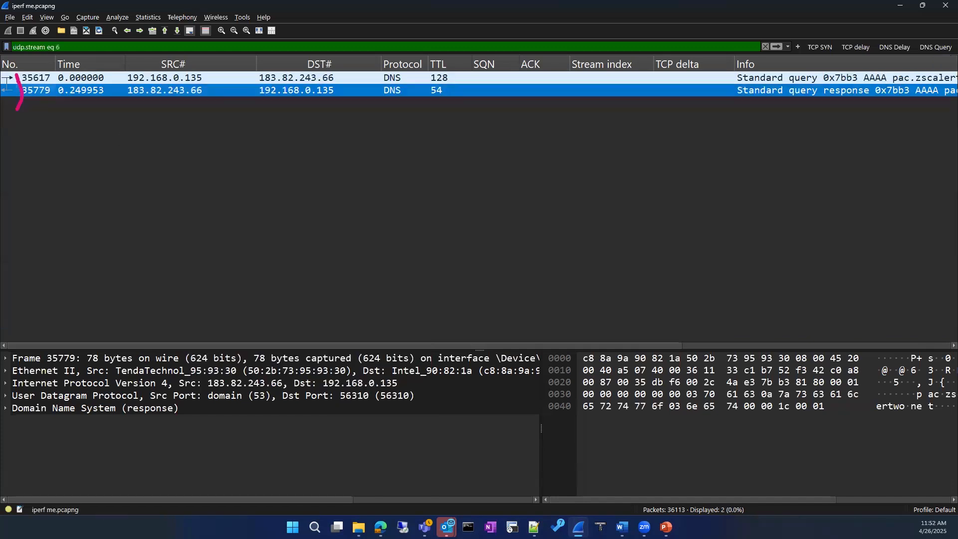
pyautogui.press('Escape')
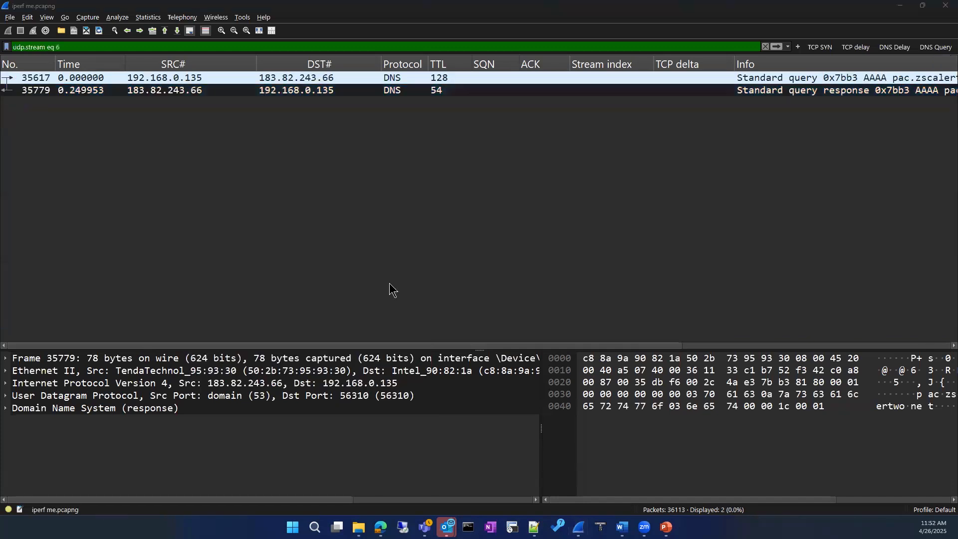
# Examine query packet 35617 across its columns through the full Info text, and clear the display filter.
pyautogui.click(152, 81)
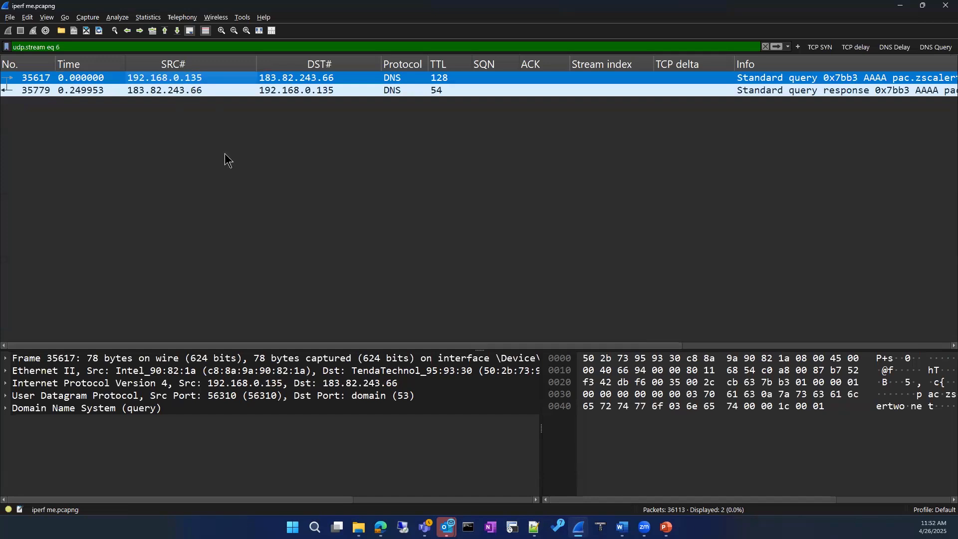
pyautogui.hscroll(3, 195, 346)
pyautogui.hscroll(3, 495, 359)
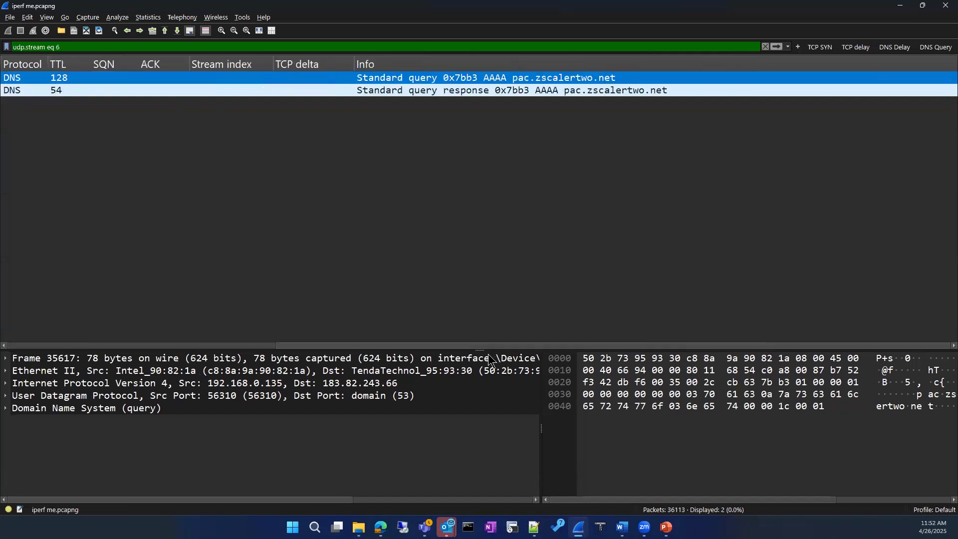
pyautogui.hscroll(-6, 173, 335)
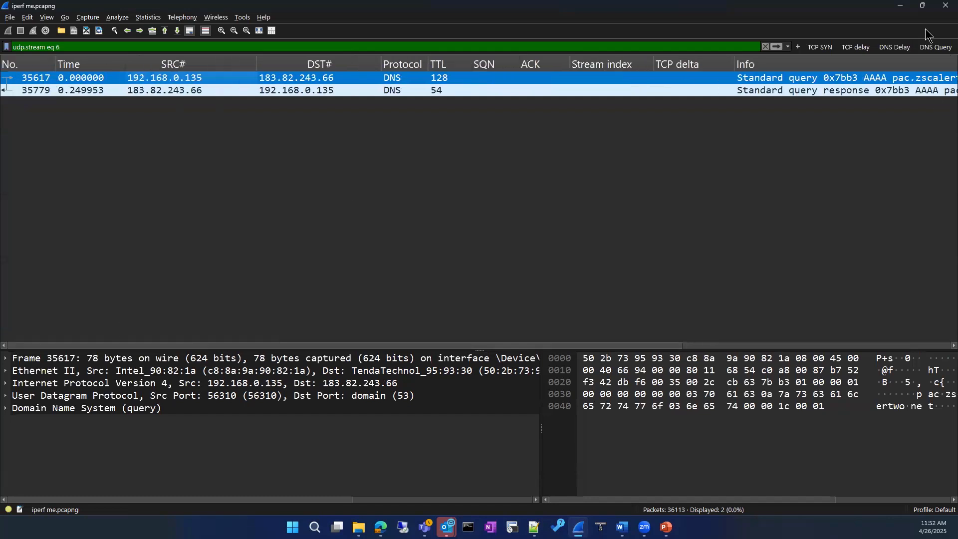
pyautogui.click(765, 47)
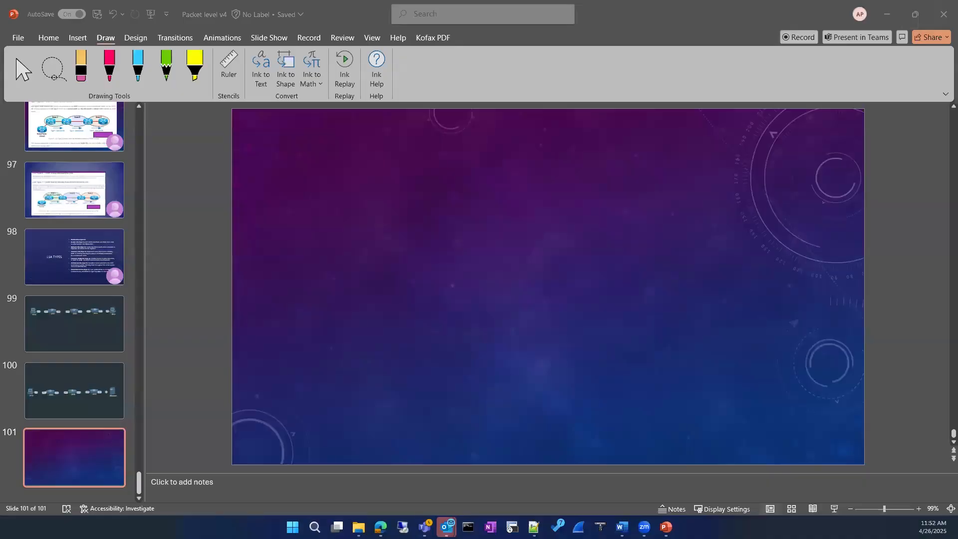
# Switch to the Edge window with the lab tabs and try to reconnect the Win - wireshark session in the Terminal page.
pyautogui.moveTo(381, 527)
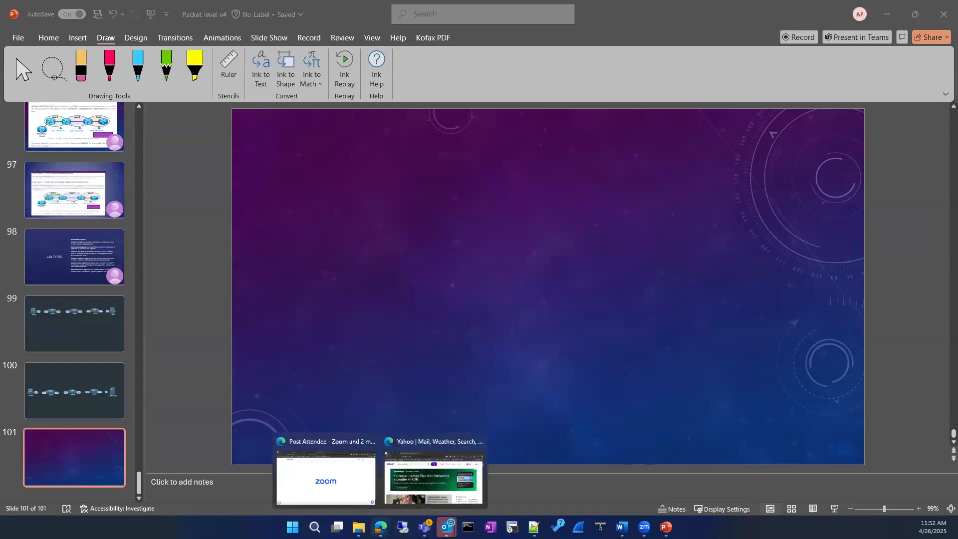
pyautogui.click(352, 496)
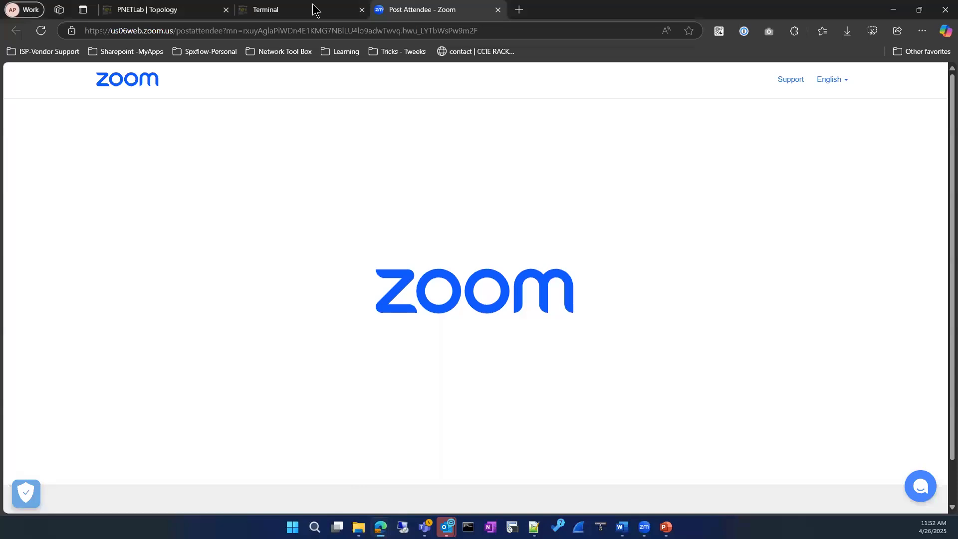
pyautogui.click(245, 15)
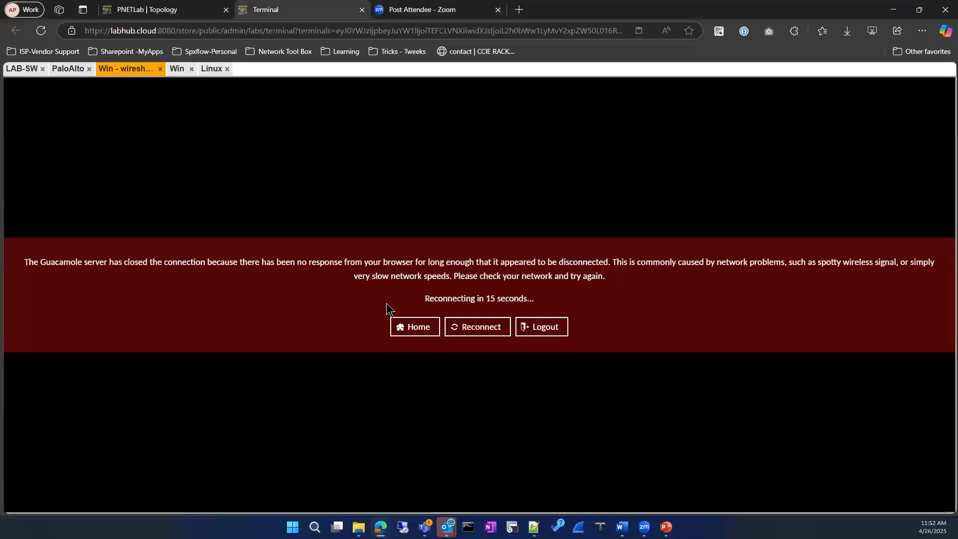
pyautogui.click(490, 333)
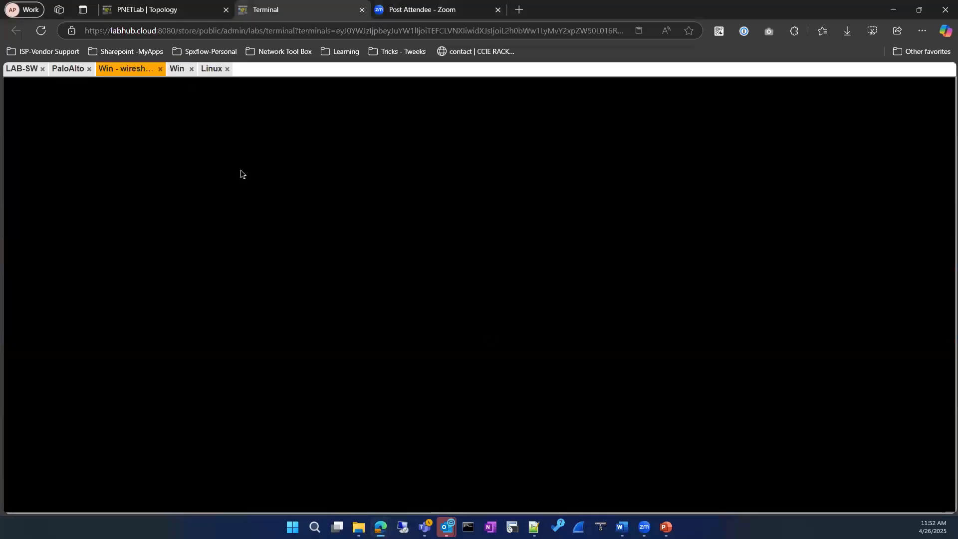
# Reopen the lab terminals from the PNETLab topology and show the Win - wireshark session in its own browser page.
pyautogui.click(167, 11)
pyautogui.moveTo(230, 96); pyautogui.dragTo(228, 60)
pyautogui.moveTo(215, 116); pyautogui.dragTo(229, 119)
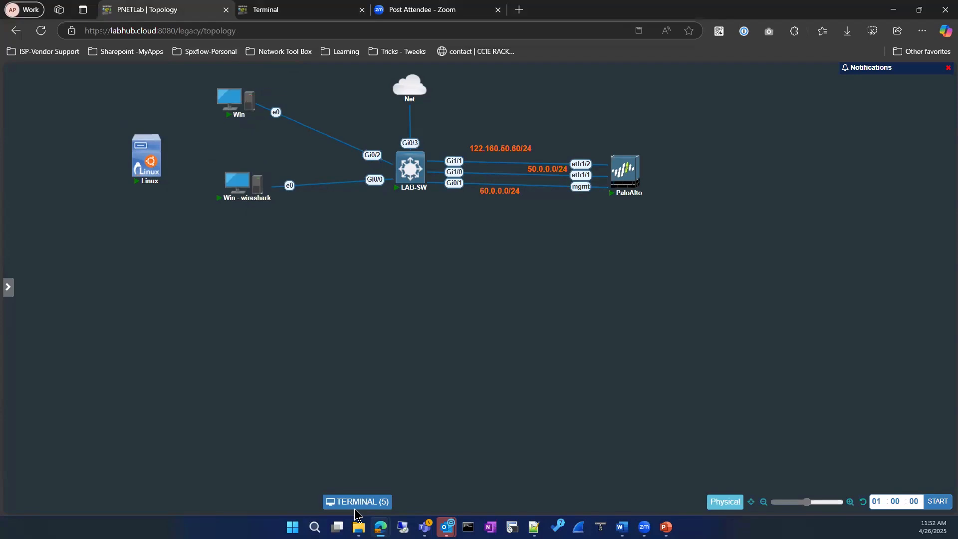
pyautogui.click(356, 502)
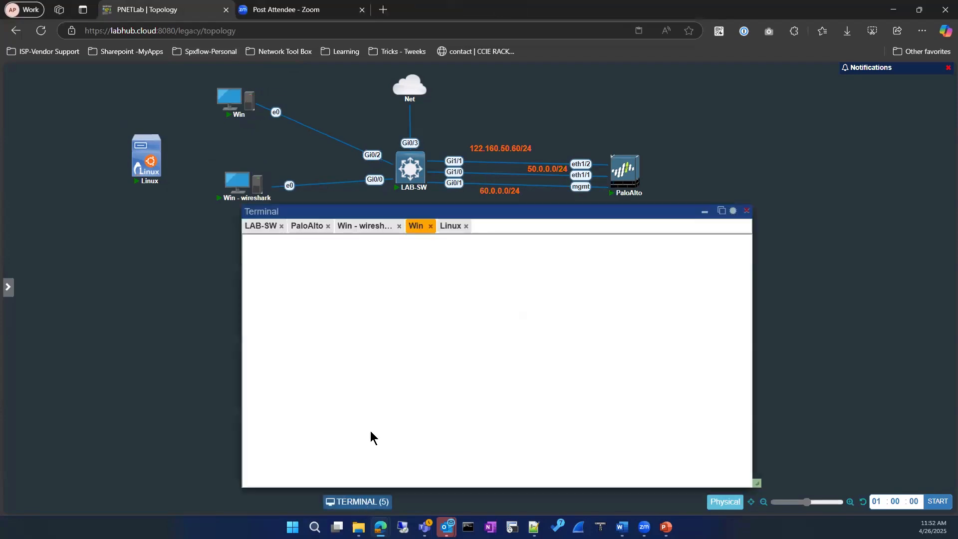
pyautogui.click(363, 227)
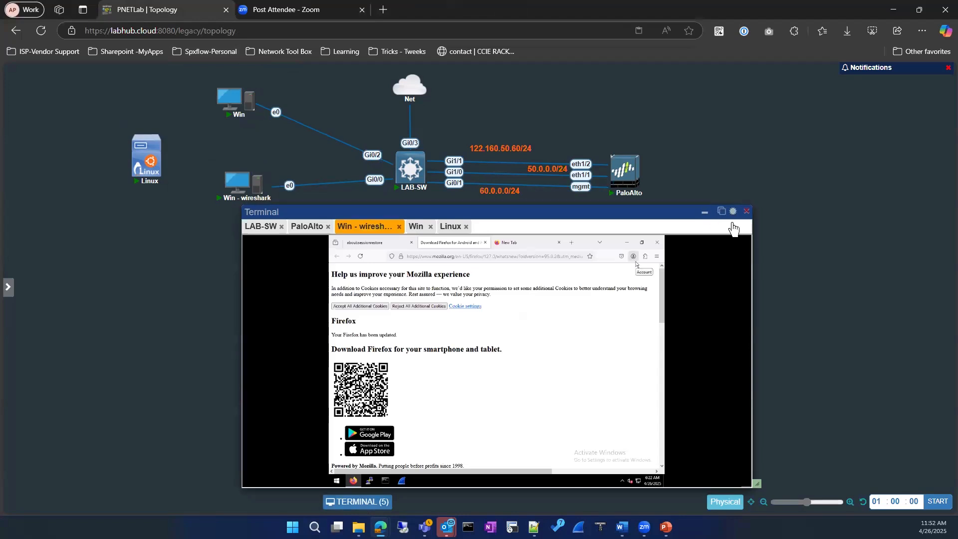
pyautogui.click(722, 212)
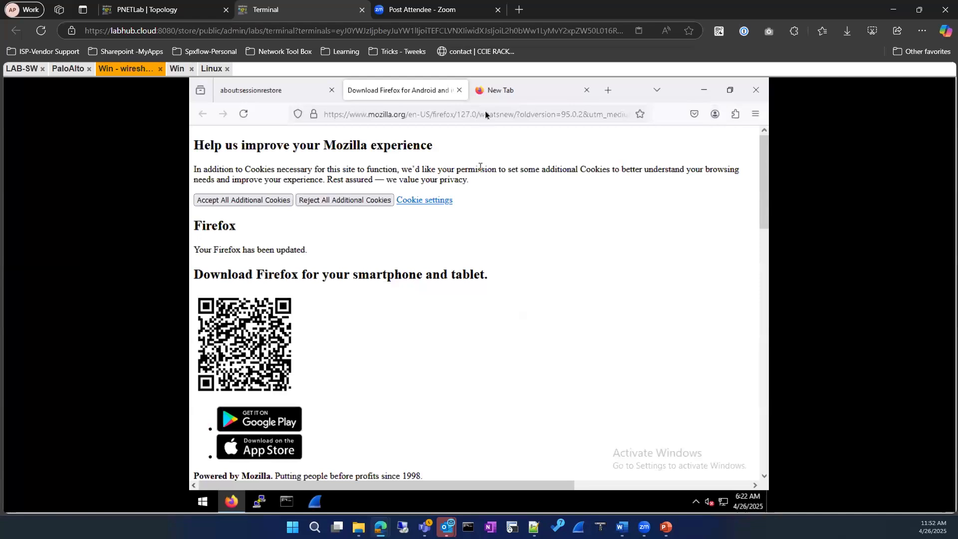
# Bring up Wireshark on the Win - wireshark machine and start a live capture on the Ethernet interface.
pyautogui.click(485, 113)
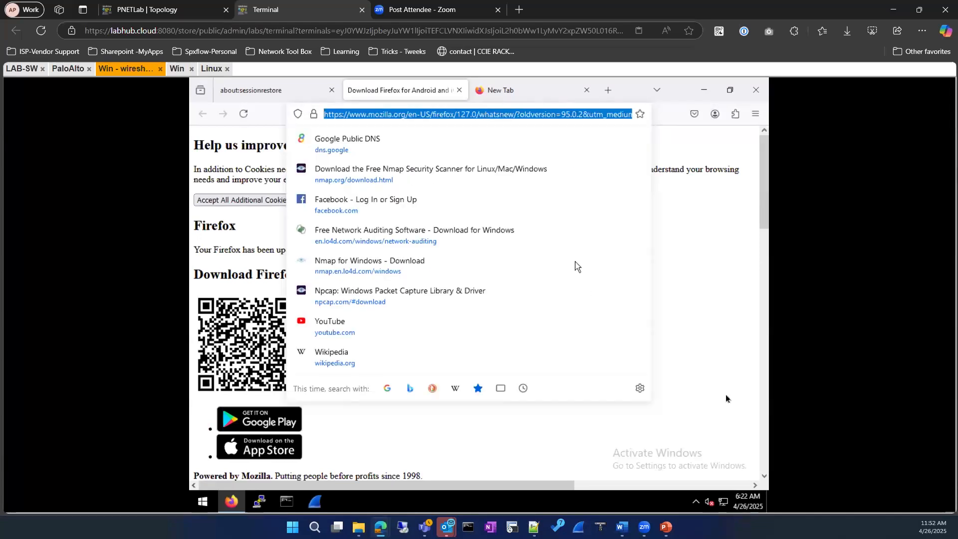
pyautogui.click(330, 364)
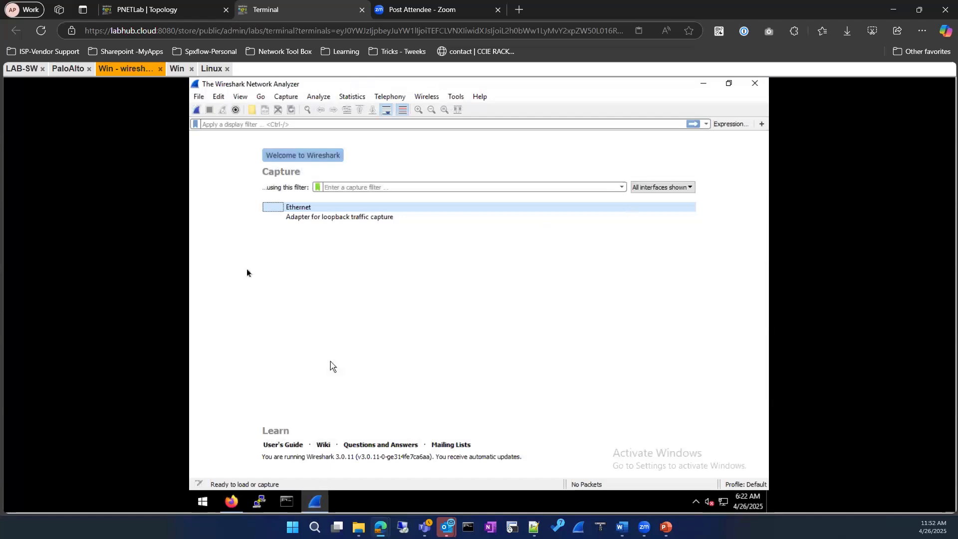
pyautogui.doubleClick(348, 207)
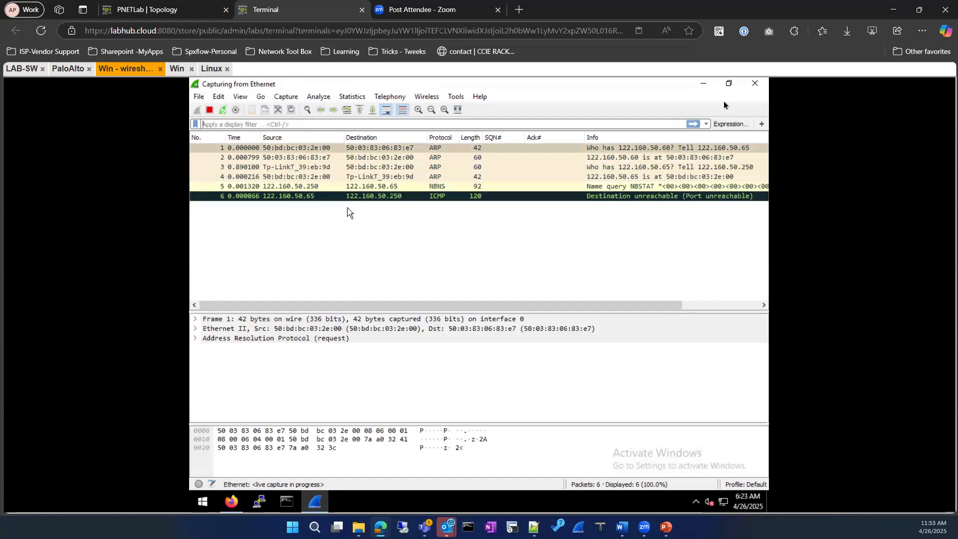
# Minimize Wireshark and load dns.google in Firefox's empty New Tab page to generate DNS traffic.
pyautogui.click(704, 85)
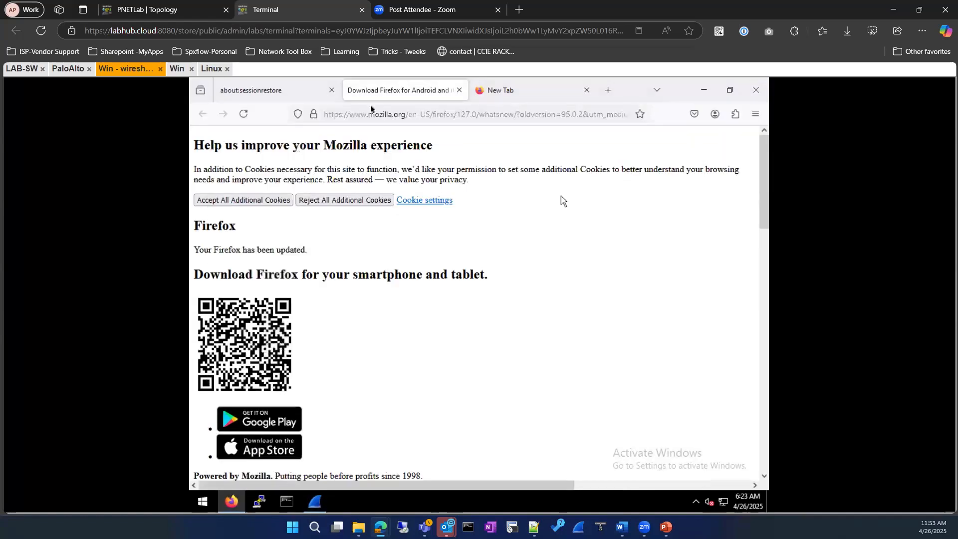
pyautogui.click(526, 96)
pyautogui.click(448, 114)
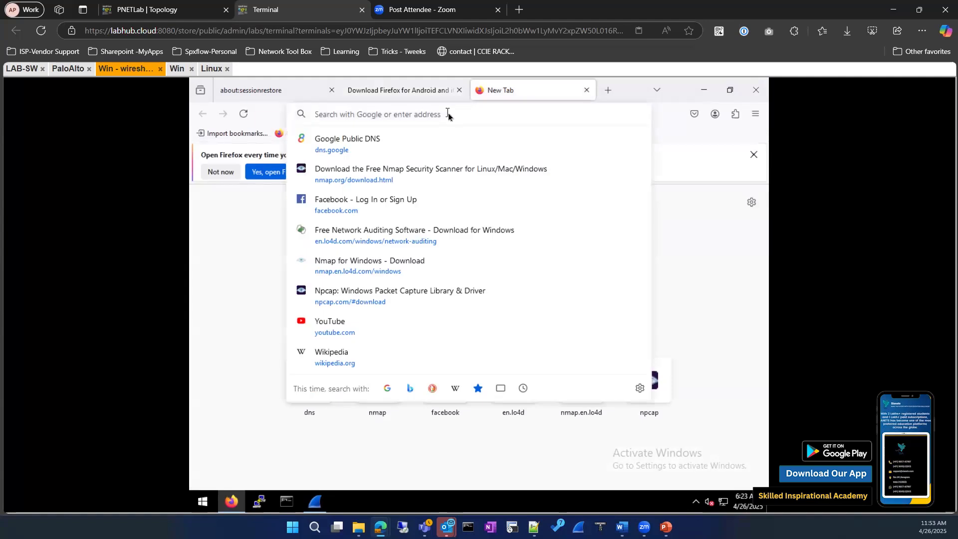
pyautogui.click(395, 141)
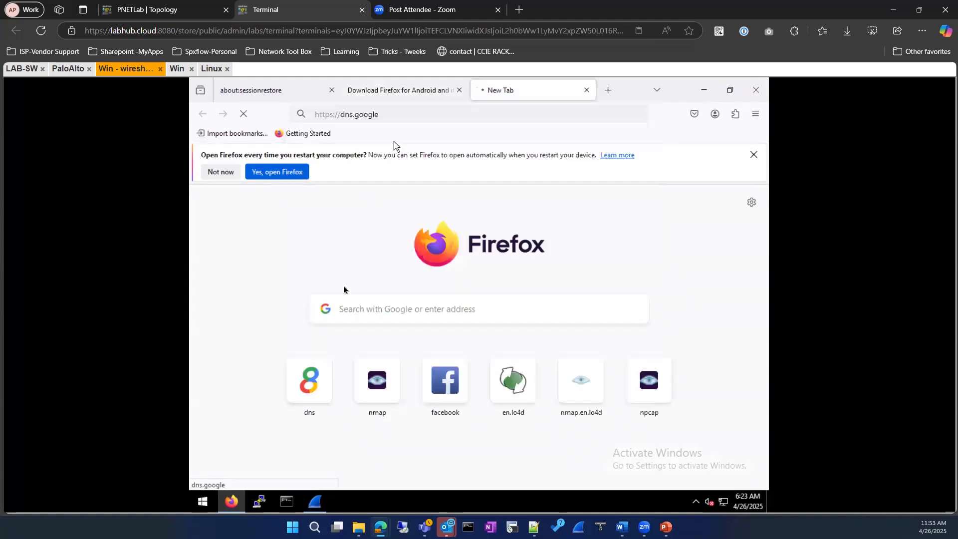
# Return to Wireshark, filter the Ethernet capture by dns, and stop capturing.
pyautogui.click(316, 502)
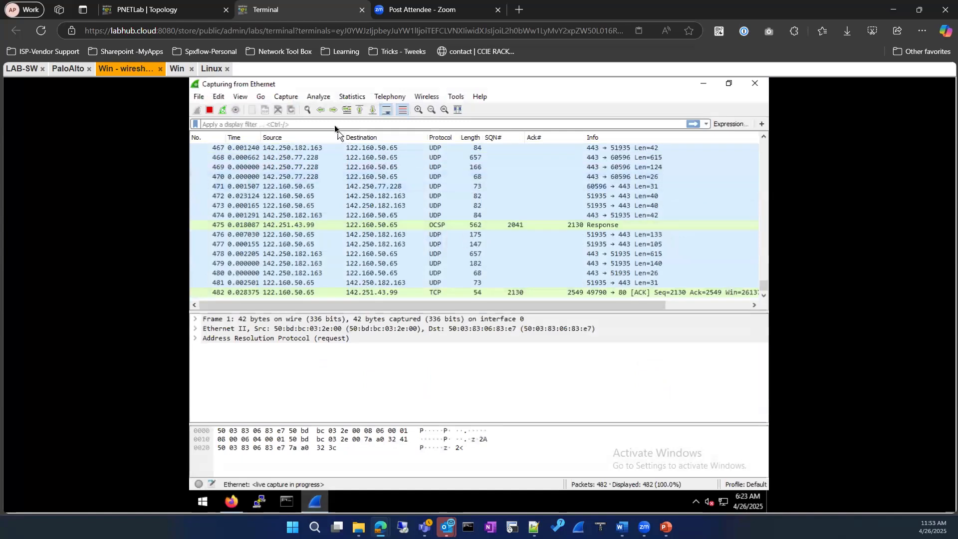
pyautogui.write('dns')
pyautogui.press('Return')
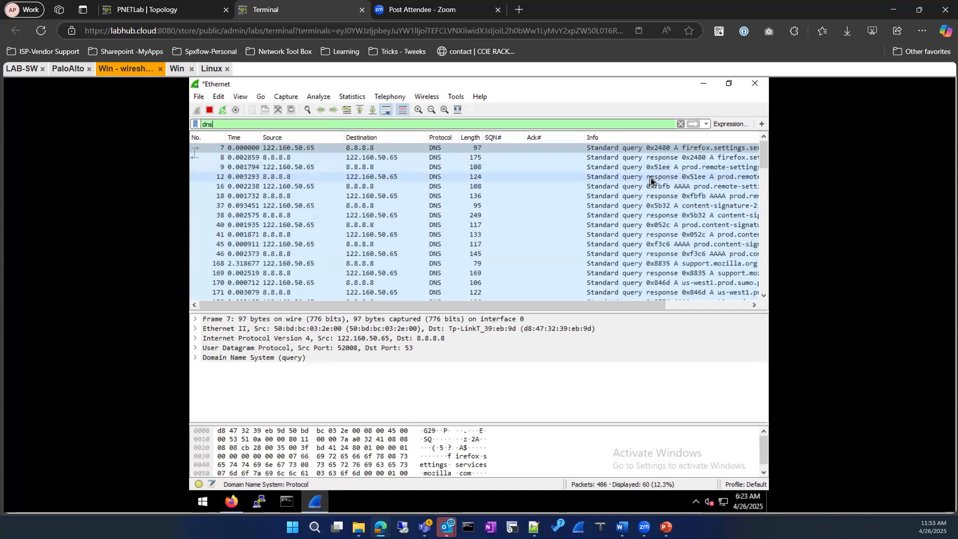
pyautogui.click(208, 111)
pyautogui.moveTo(282, 305)
pyautogui.mouseDown()
pyautogui.moveTo(503, 310)
pyautogui.moveTo(282, 298)
pyautogui.mouseUp()
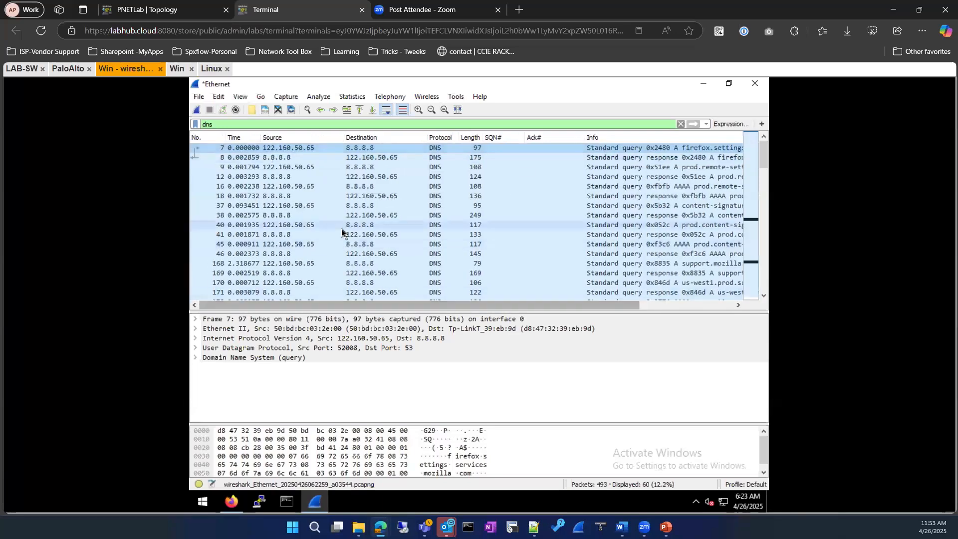
# Apply a UDP conversation filter based on query packet 7 to isolate its exchange with 8.8.8.8.
pyautogui.rightClick(268, 151)
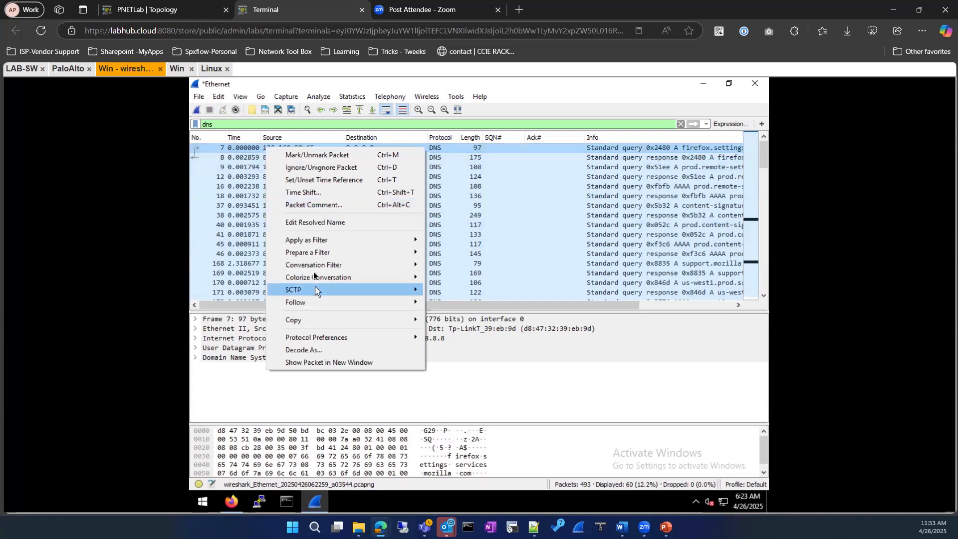
pyautogui.moveTo(316, 269)
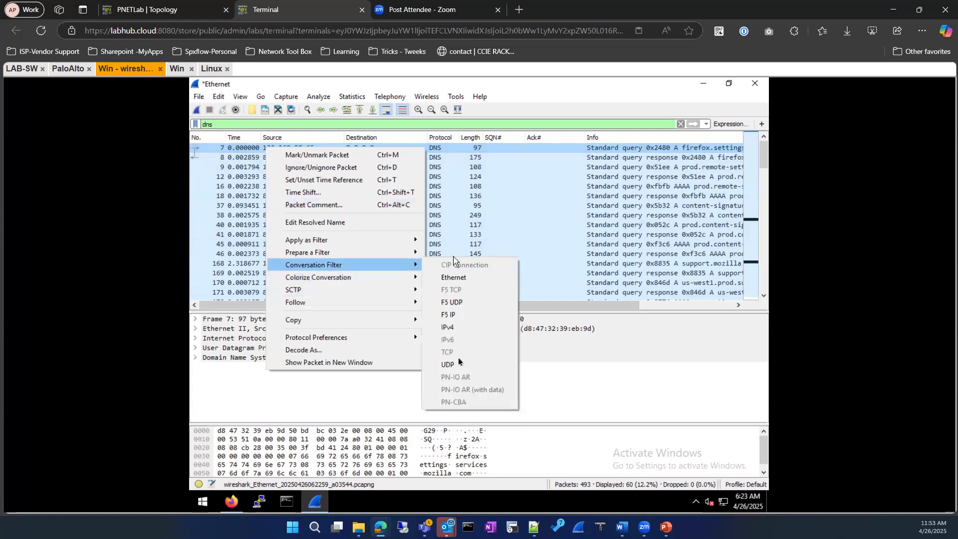
pyautogui.click(452, 365)
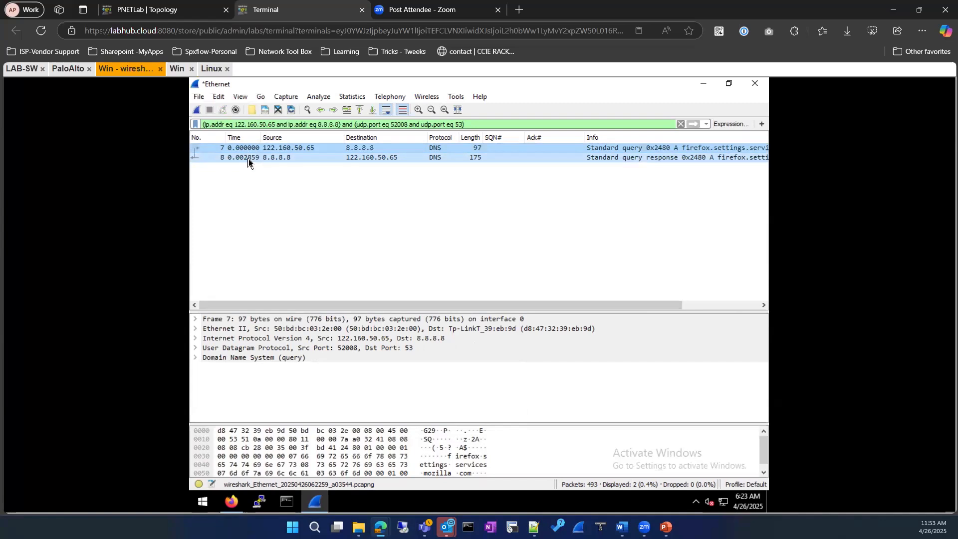
# Examine packet 7's UDP header and DNS query section, including the queried name, record type and class.
pyautogui.click(195, 348)
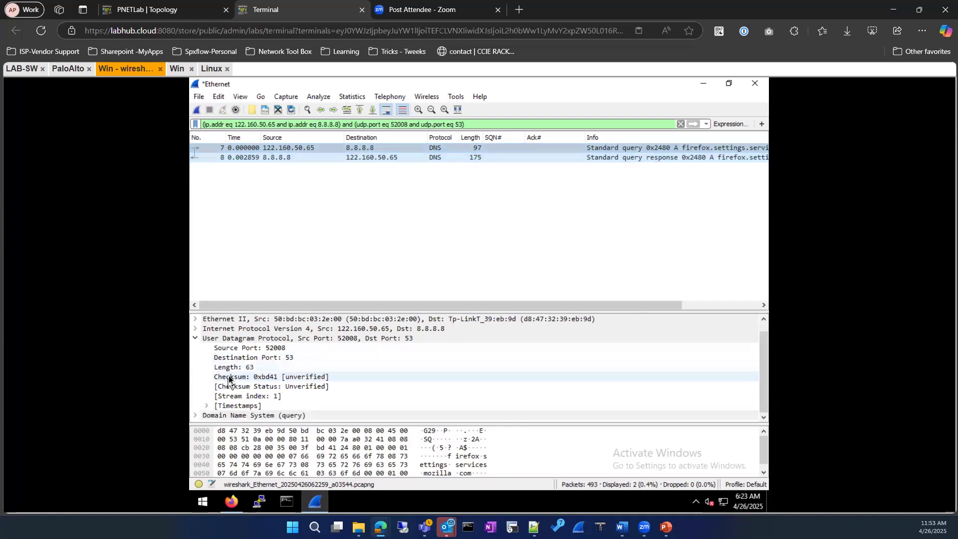
pyautogui.click(196, 416)
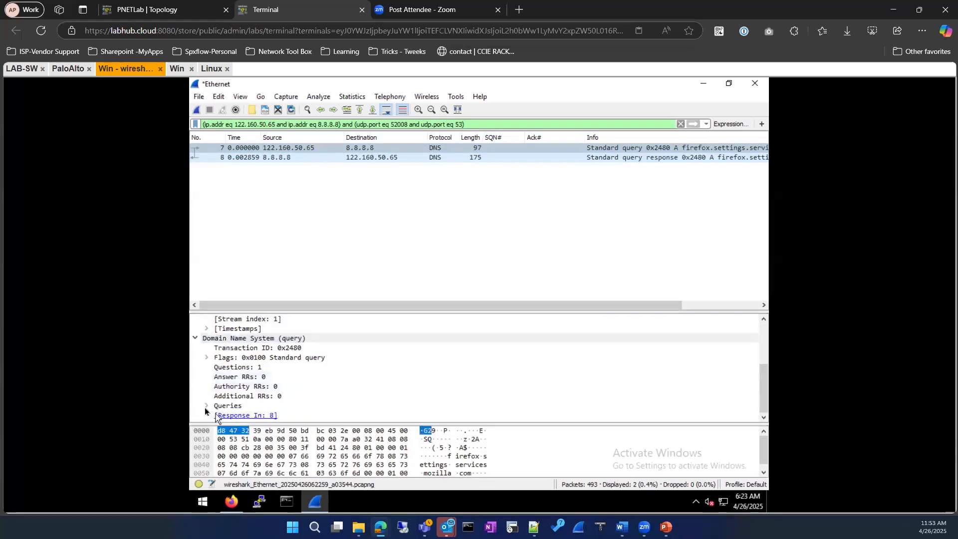
pyautogui.click(206, 406)
pyautogui.click(217, 406)
pyautogui.scroll(-2, 328, 389)
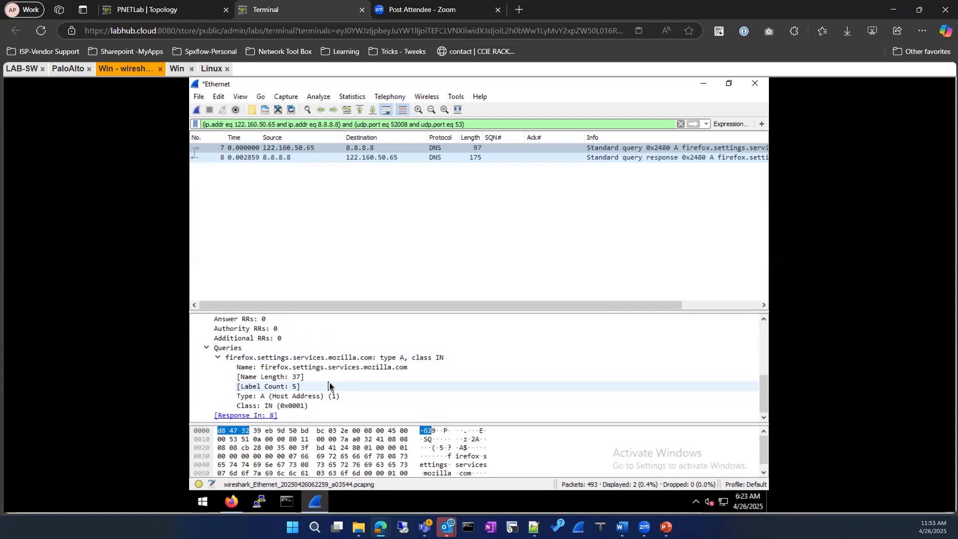
pyautogui.scroll(2, 249, 407)
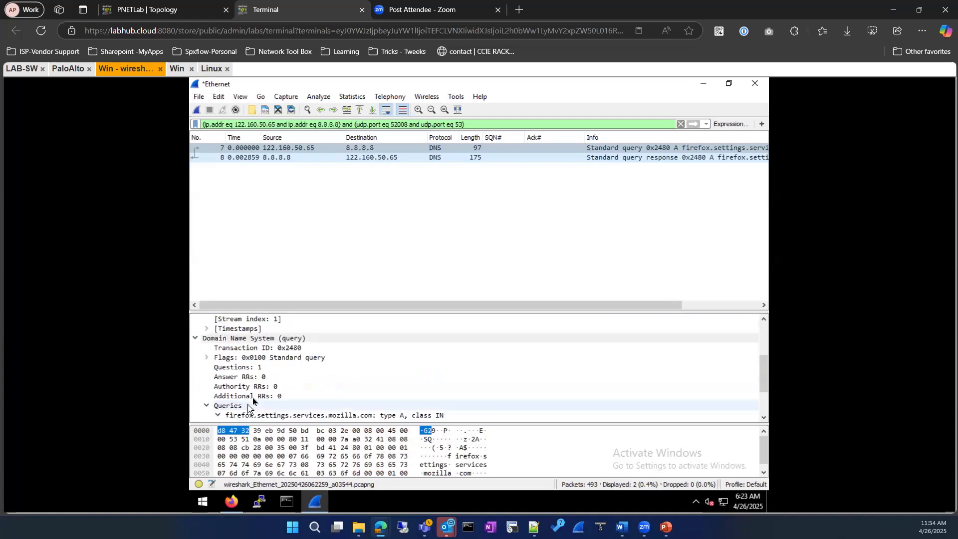
pyautogui.scroll(2, 249, 406)
pyautogui.scroll(-4, 312, 370)
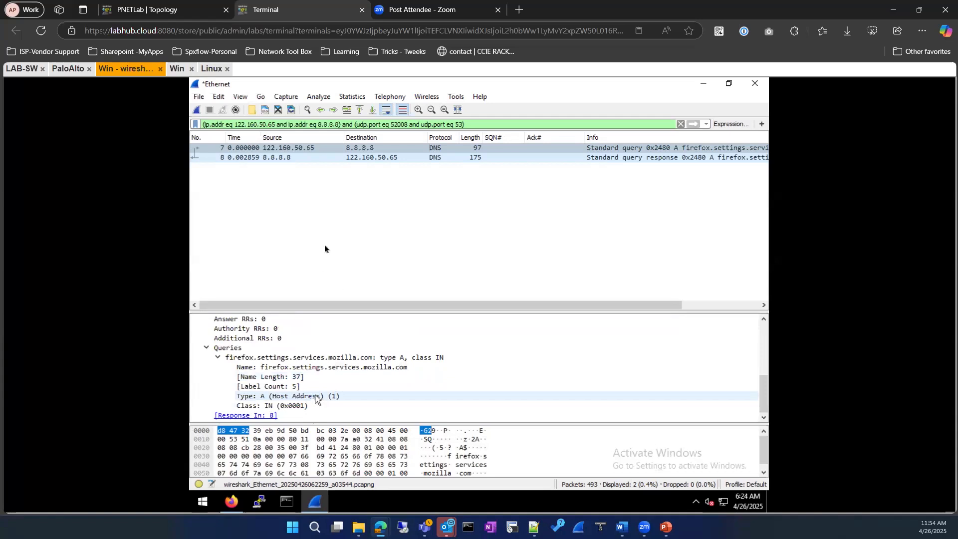
# Select response packet 8 and expand its DNS Answers section to view the returned records.
pyautogui.click(238, 158)
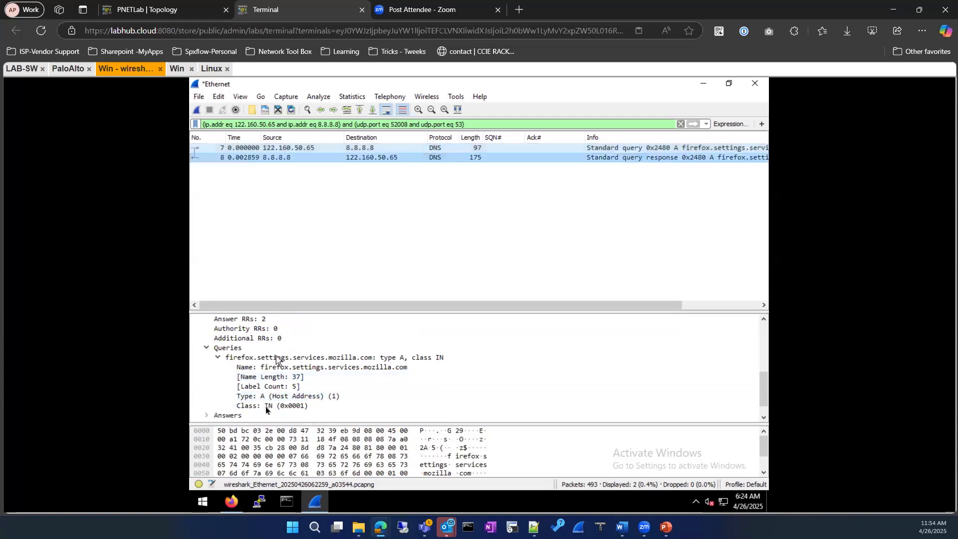
pyautogui.scroll(-1, 215, 397)
pyautogui.click(207, 396)
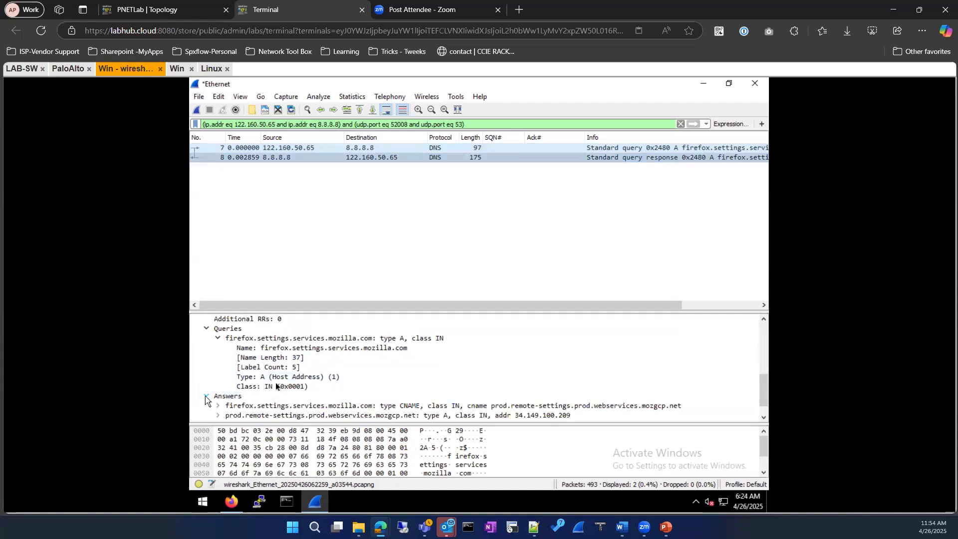
# Expand the CNAME and A records in response packet 8's Answers section and review their names, time to live and addresses.
pyautogui.scroll(-1, 275, 387)
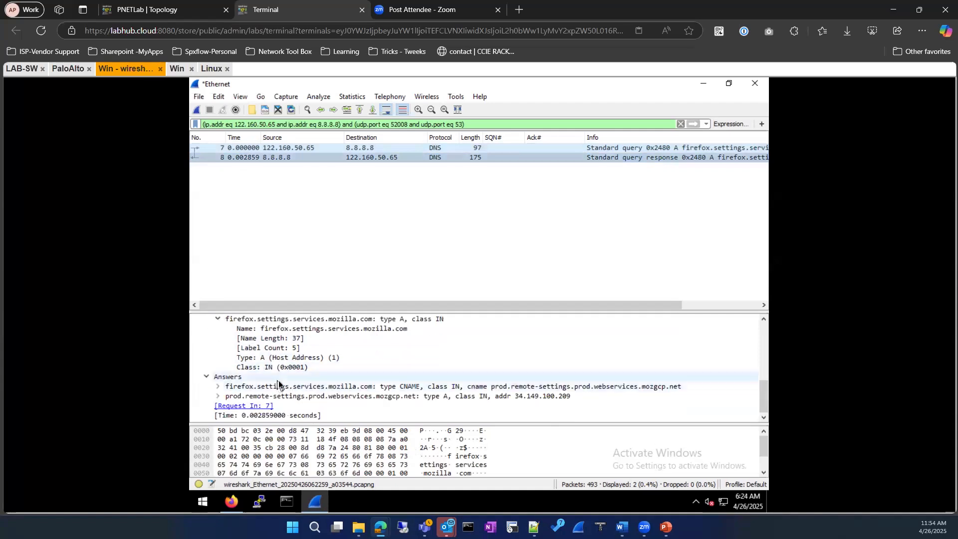
pyautogui.click(218, 387)
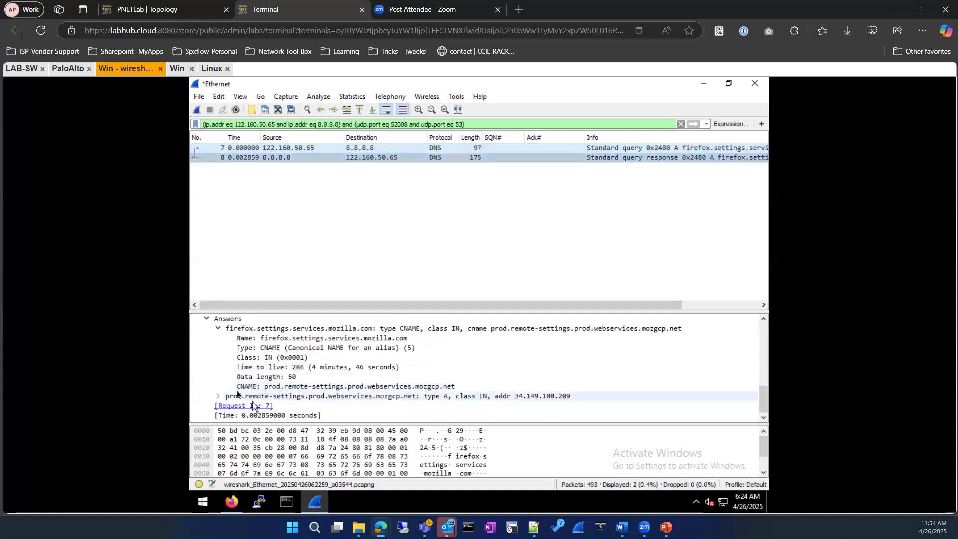
pyautogui.click(218, 397)
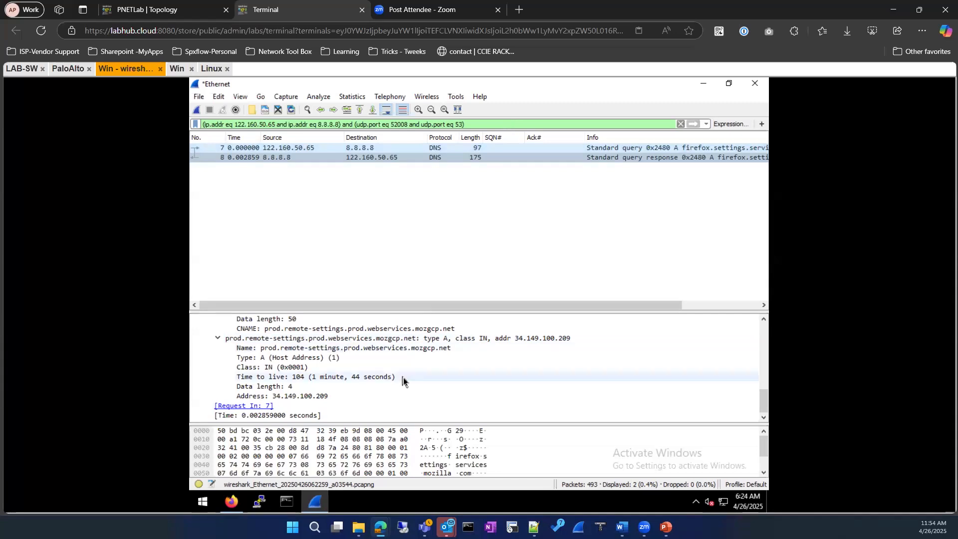
pyautogui.scroll(5, 403, 375)
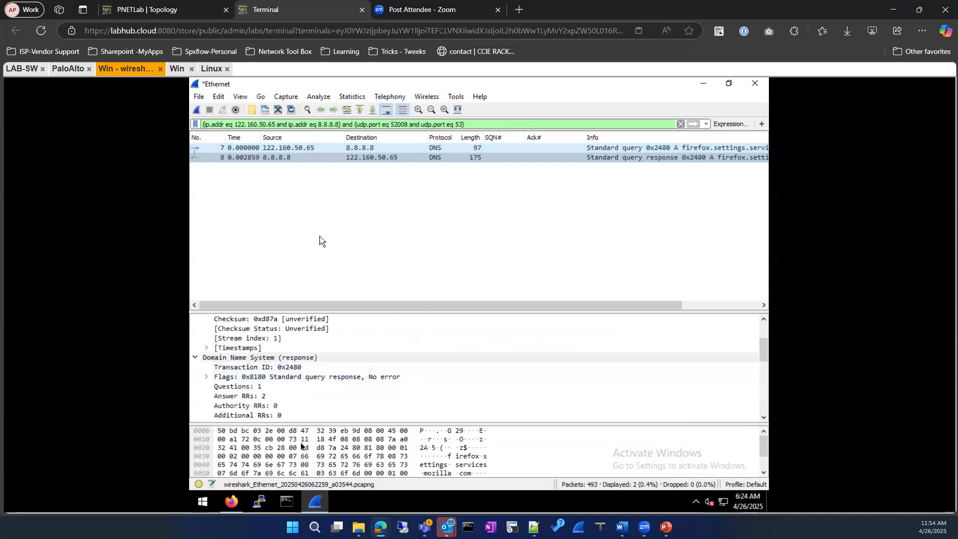
# Check the Google Public DNS page in Firefox, return to Wireshark, and replace the display filter with dns matches "google".
pyautogui.click(228, 505)
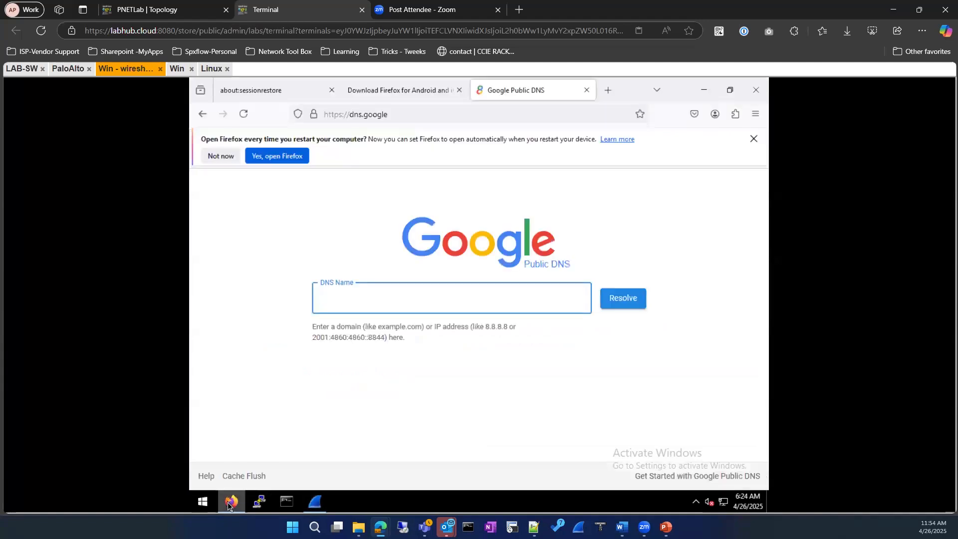
pyautogui.click(228, 505)
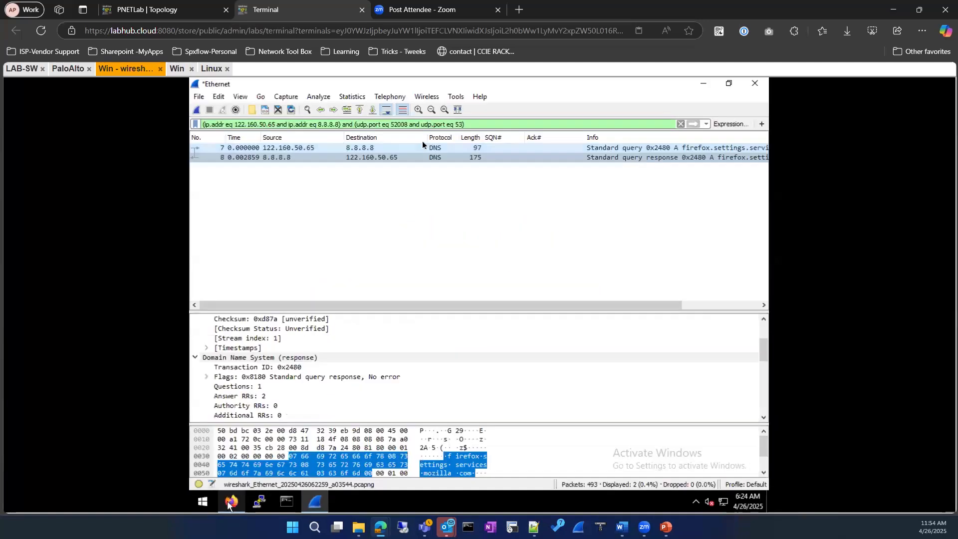
pyautogui.click(681, 124)
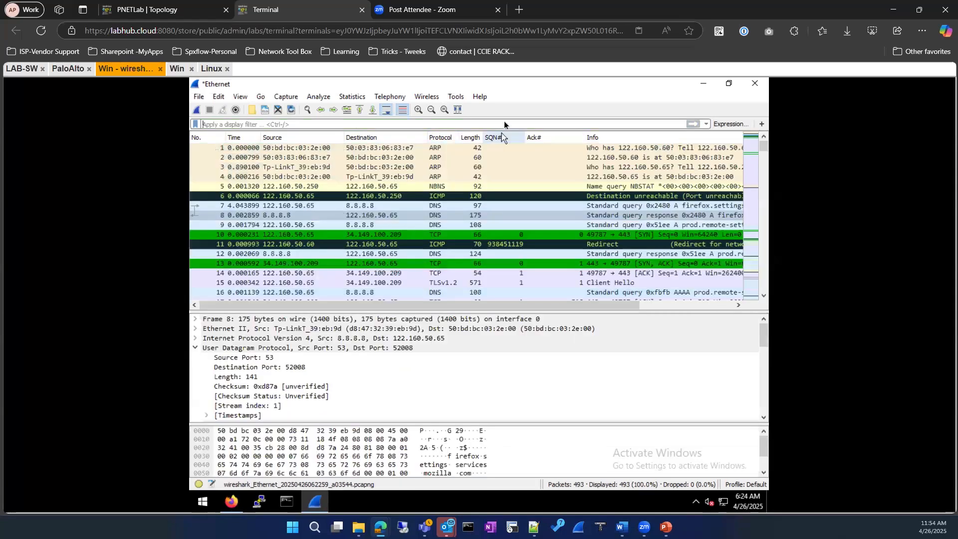
pyautogui.click(504, 124)
pyautogui.write('dns ')
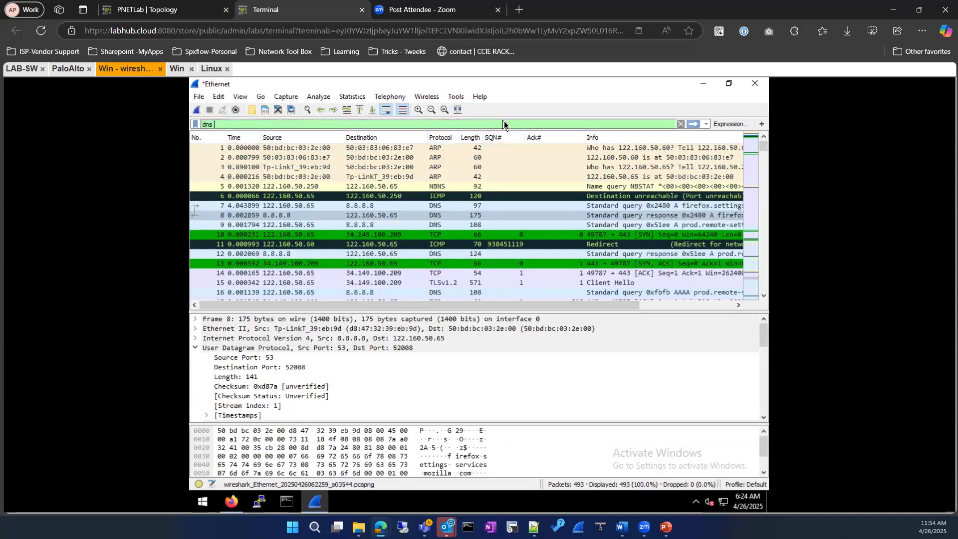
pyautogui.write('matches ')
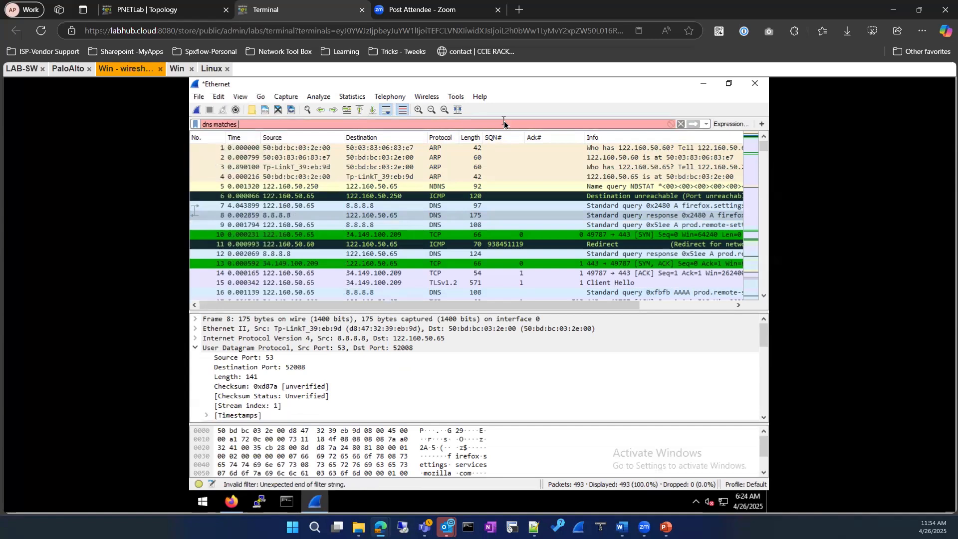
pyautogui.write('"googl')
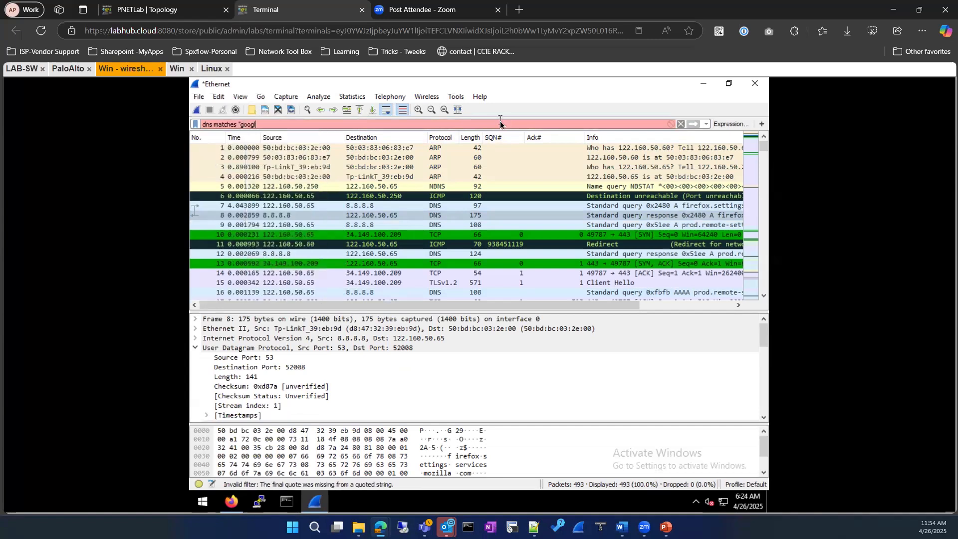
pyautogui.write('e')
pyautogui.write('"')
pyautogui.press('Return')
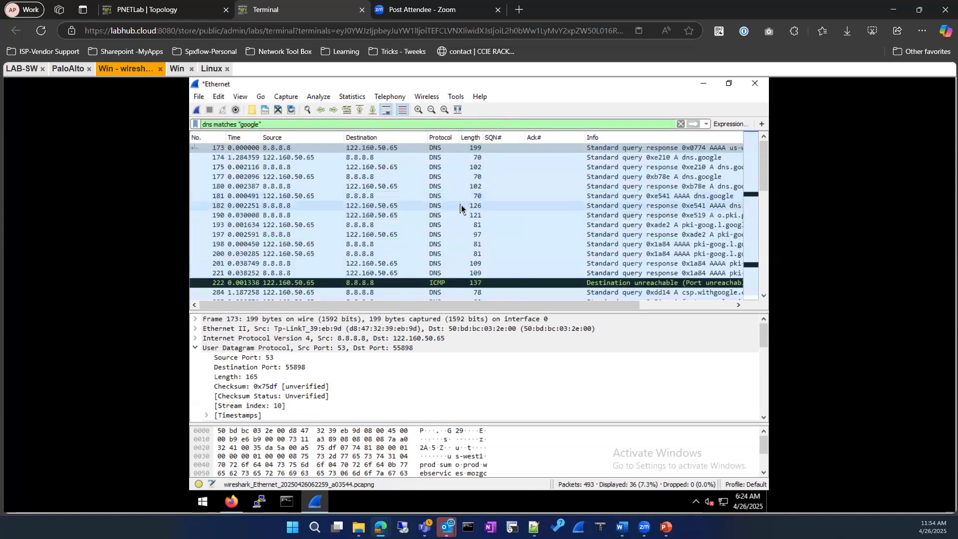
# Apply a UDP conversation filter based on response packet 173 and select that response in the isolated exchange.
pyautogui.rightClick(319, 148)
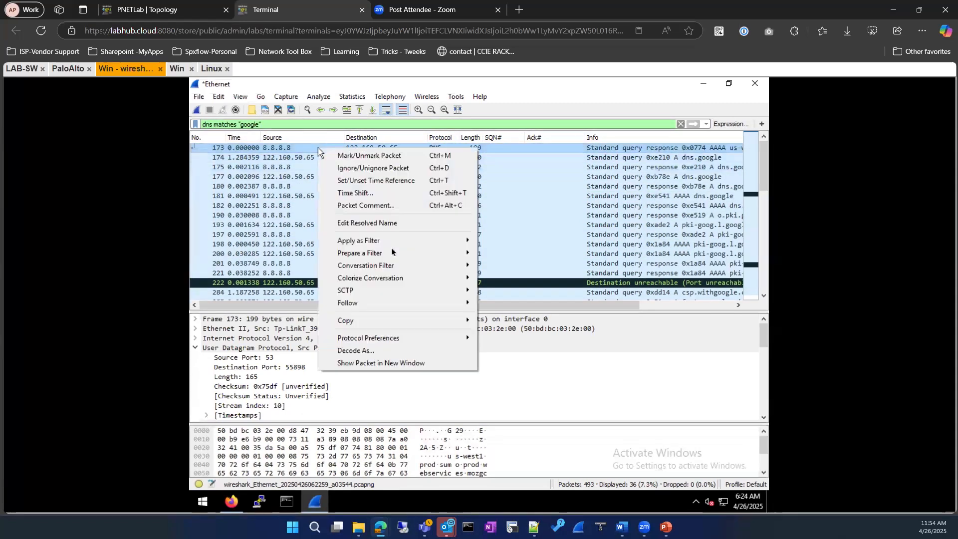
pyautogui.moveTo(401, 265)
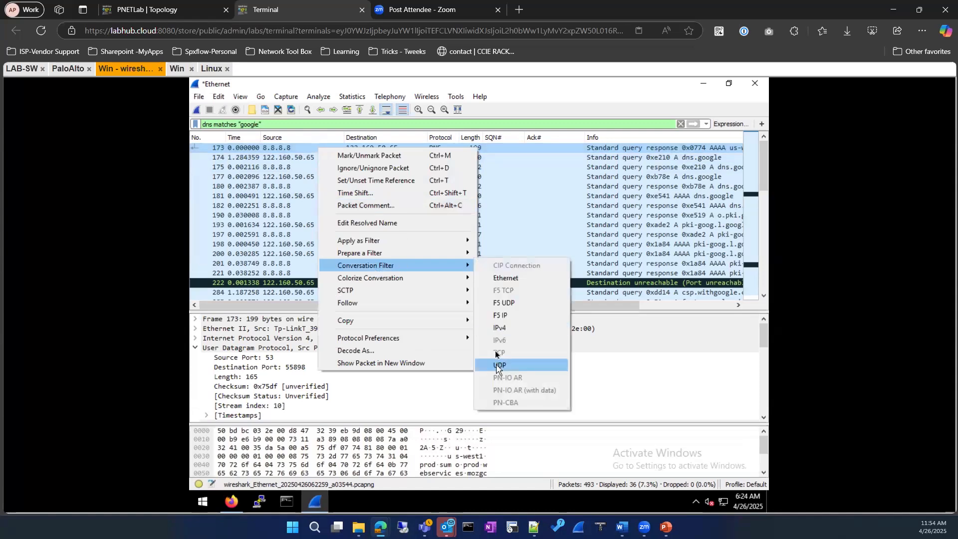
pyautogui.click(498, 366)
pyautogui.click(333, 148)
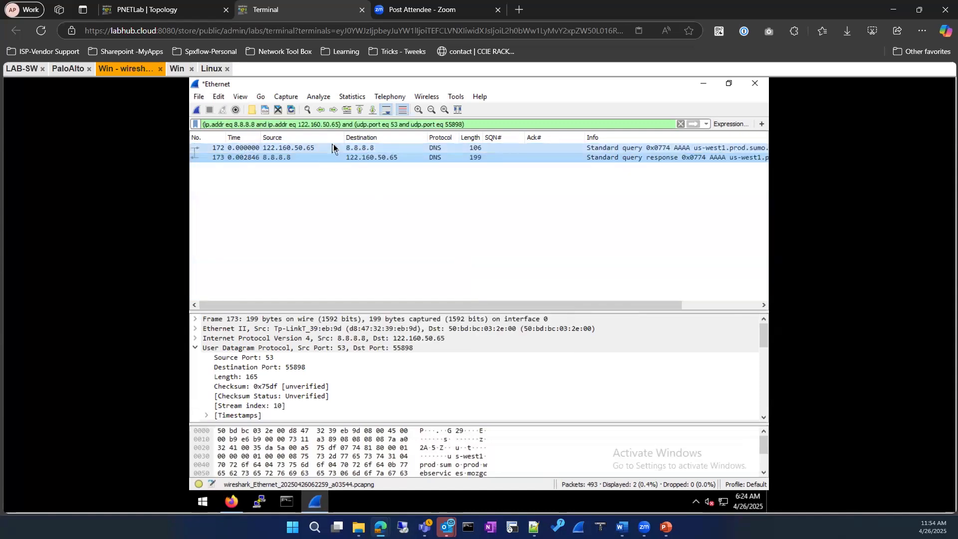
pyautogui.click(344, 159)
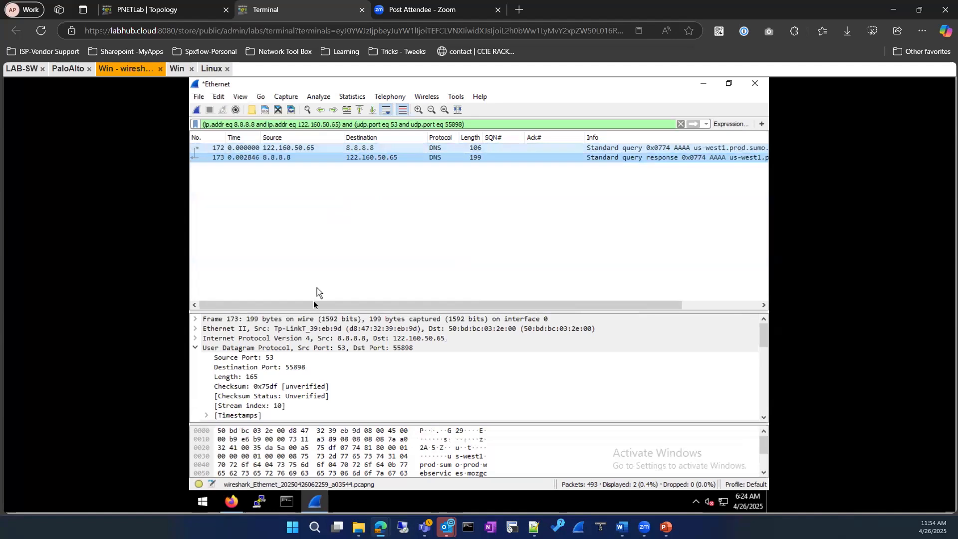
# Examine packet 173's Info text, UDP header, DNS query details and authoritative nameserver (SOA) record.
pyautogui.hscroll(3, 451, 305)
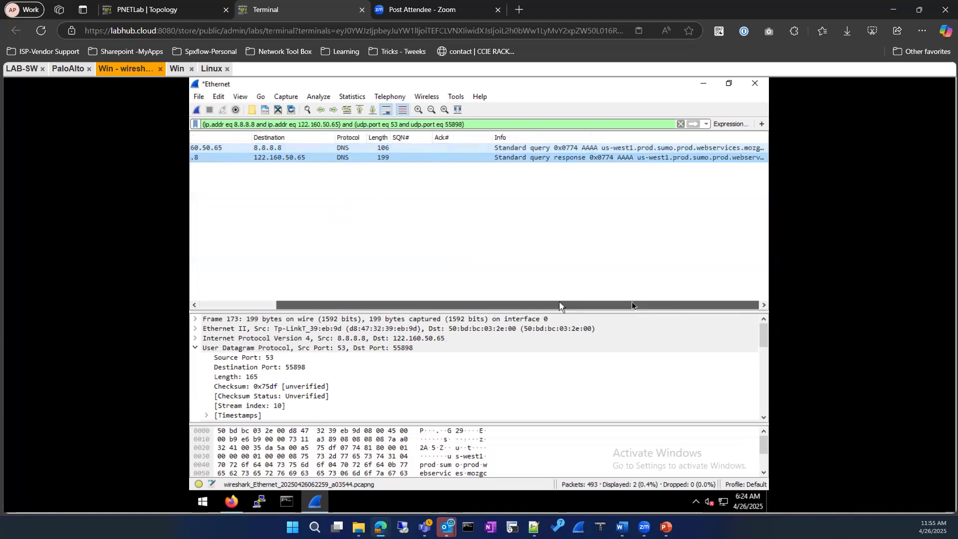
pyautogui.moveTo(431, 290); pyautogui.dragTo(284, 302)
pyautogui.scroll(-4, 286, 378)
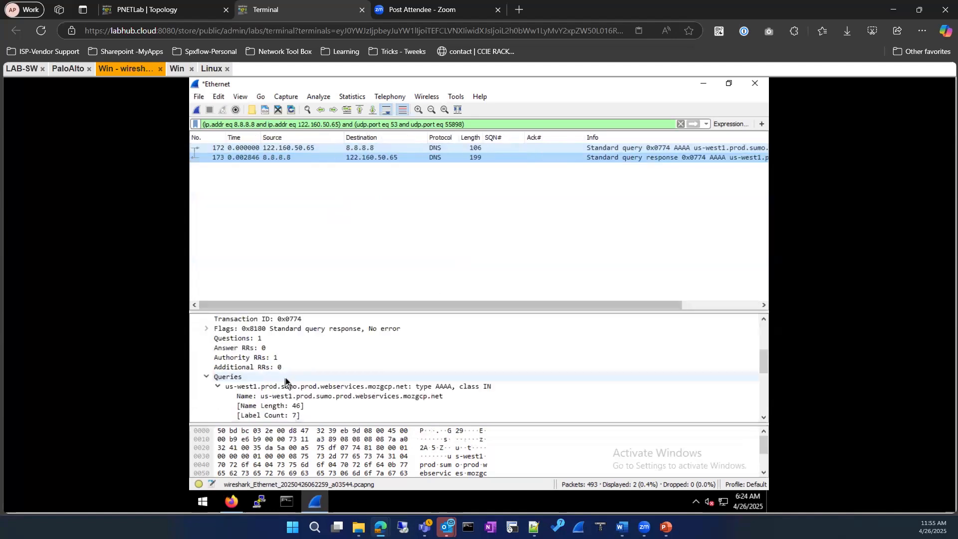
pyautogui.scroll(-3, 286, 374)
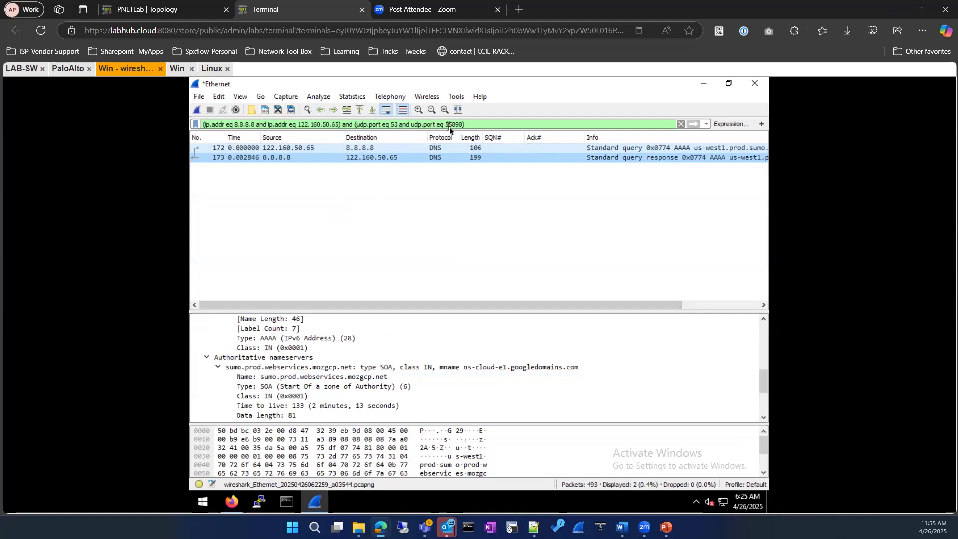
pyautogui.scroll(-3, 341, 353)
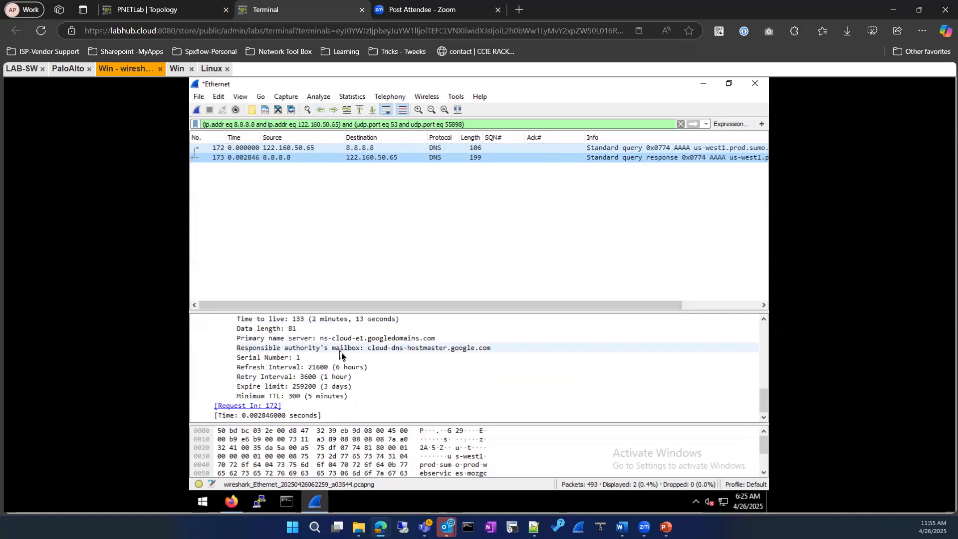
pyautogui.scroll(4, 271, 379)
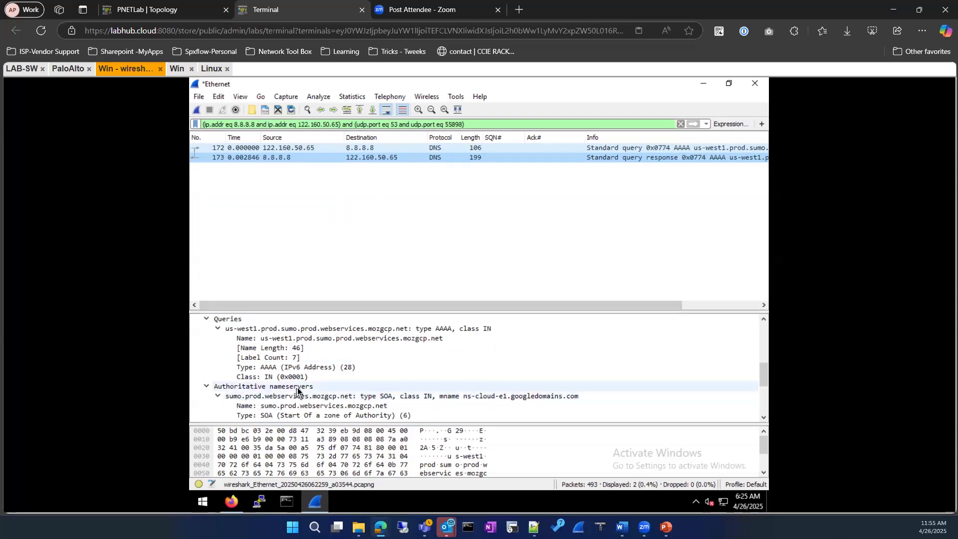
pyautogui.scroll(2, 298, 389)
pyautogui.scroll(2, 300, 384)
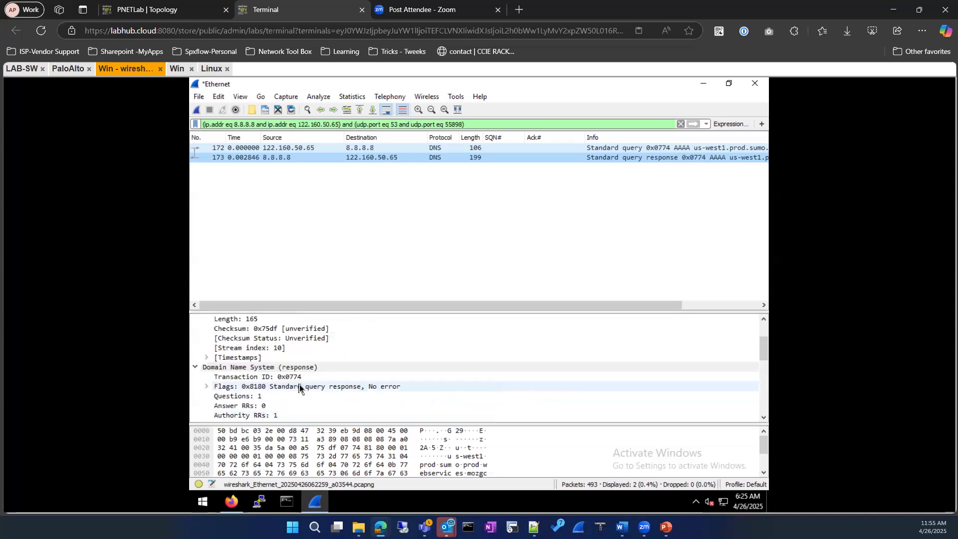
pyautogui.scroll(2, 299, 384)
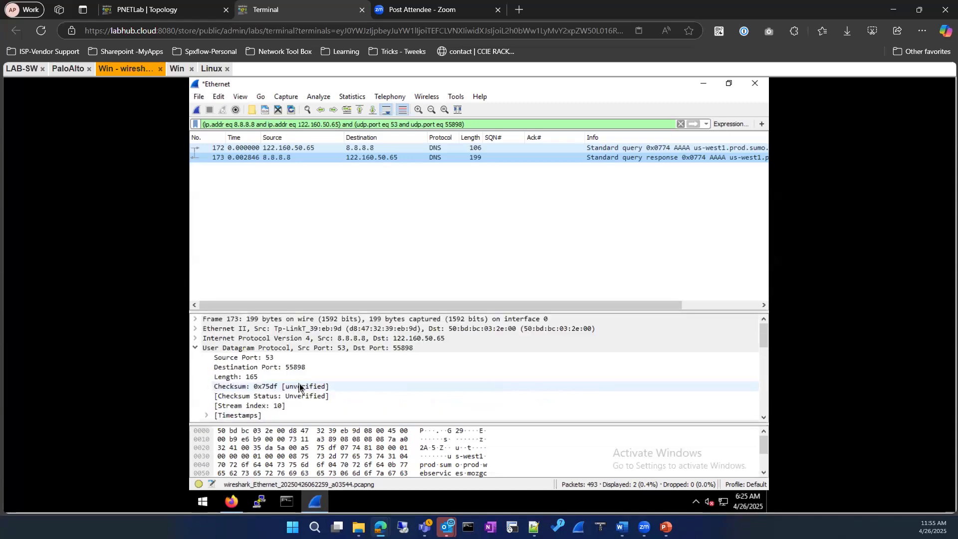
# Expand the DNS Flags of packet 173 and review the flag bits and the remaining response fields.
pyautogui.scroll(-3, 299, 383)
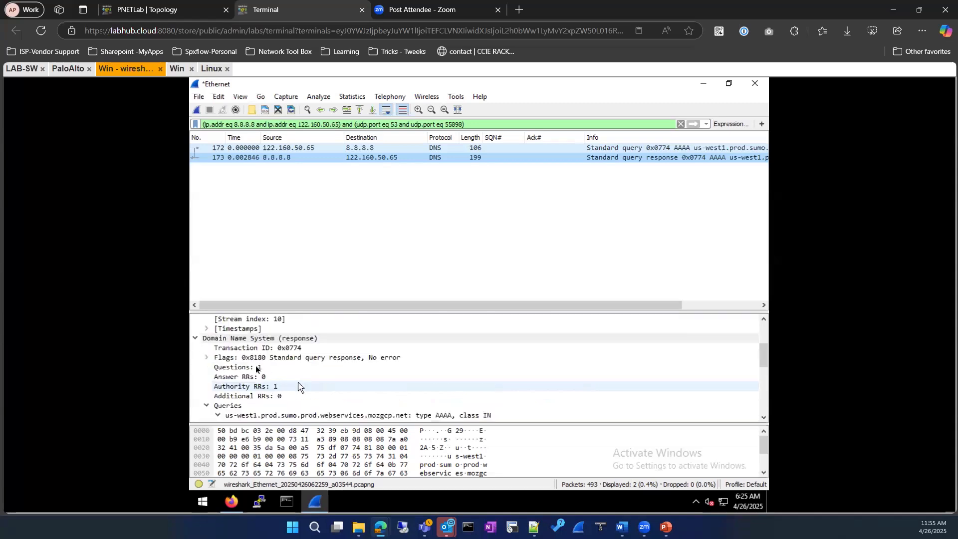
pyautogui.click(208, 358)
pyautogui.scroll(-2, 247, 365)
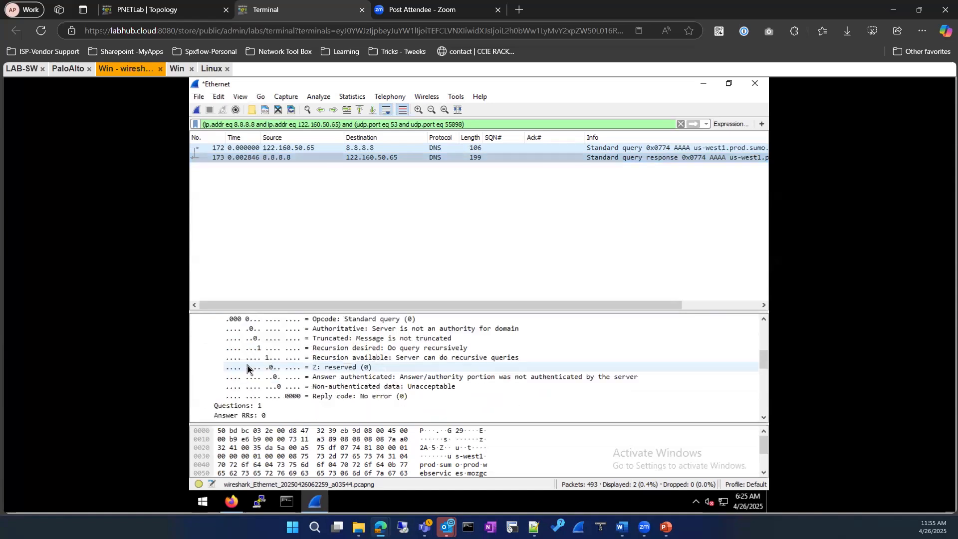
pyautogui.scroll(-3, 248, 366)
pyautogui.scroll(-5, 247, 367)
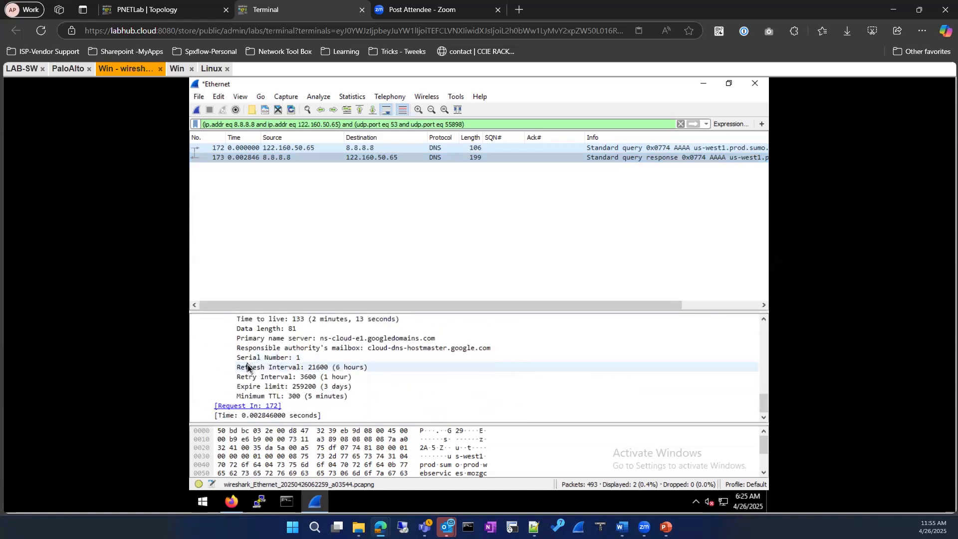
# Clear the conversation filter and reapply the dns matches "google" display filter.
pyautogui.click(680, 125)
pyautogui.write('dns')
pyautogui.press('Down')
pyautogui.press('Return')
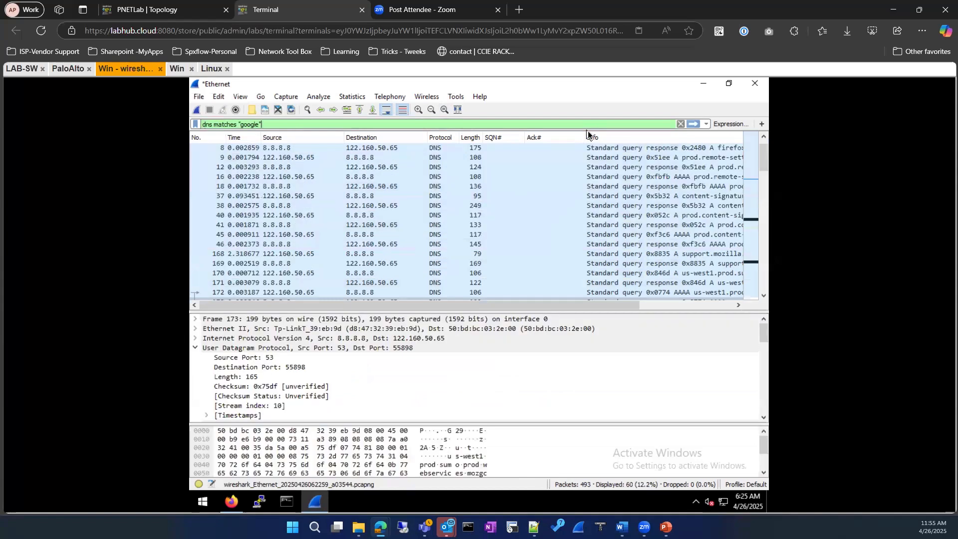
pyautogui.press('Return')
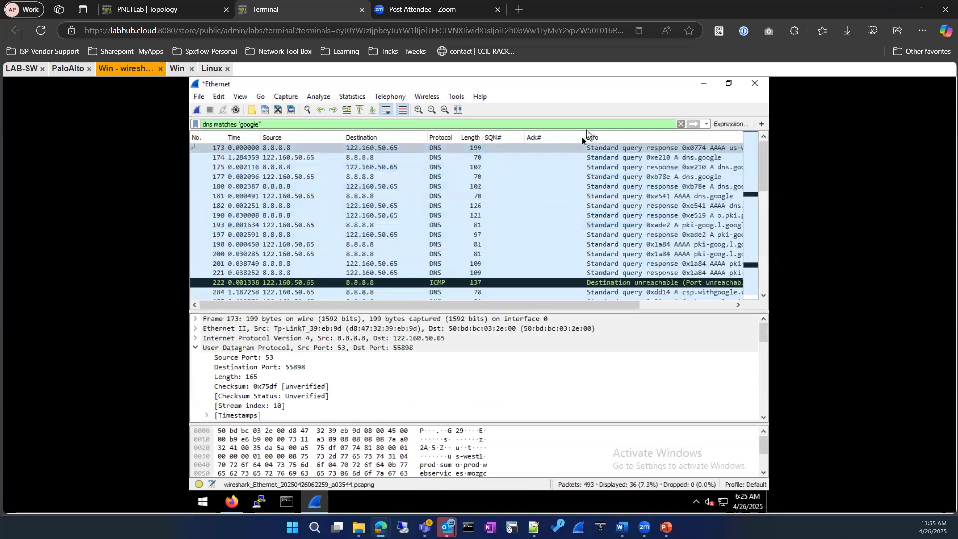
# Select dns.google response packet 175 and examine its flags, query and the A records in its Answers section.
pyautogui.click(421, 160)
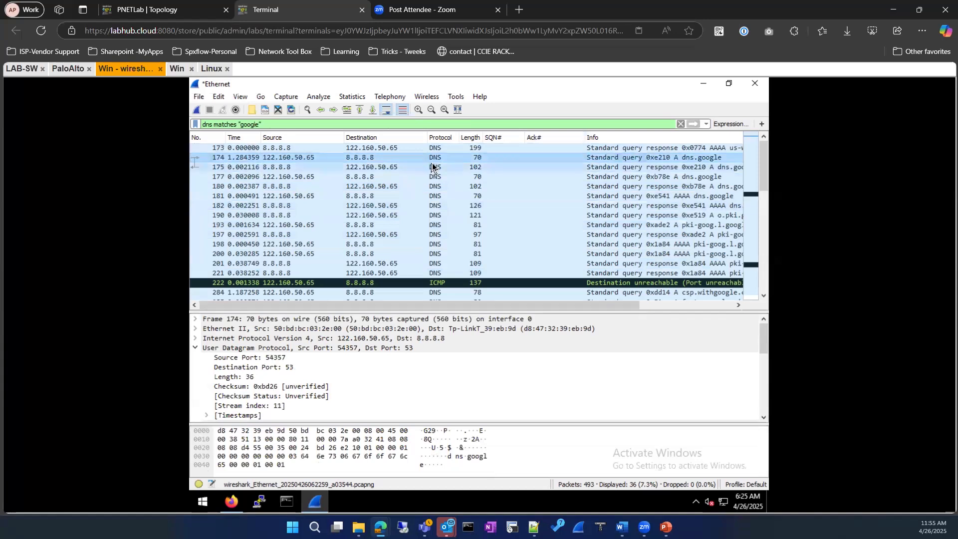
pyautogui.click(422, 169)
pyautogui.moveTo(404, 305); pyautogui.dragTo(321, 296)
pyautogui.moveTo(455, 294); pyautogui.dragTo(325, 292)
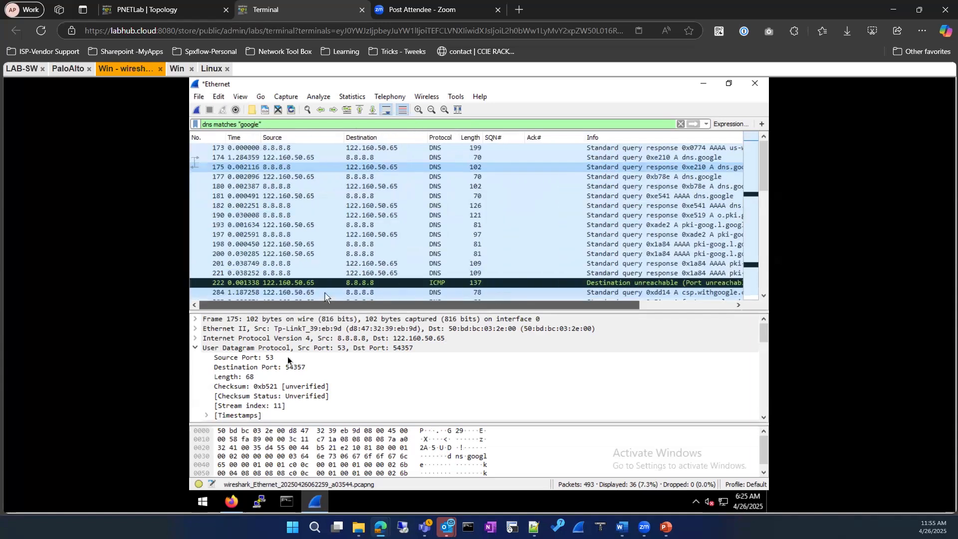
pyautogui.scroll(-2, 278, 362)
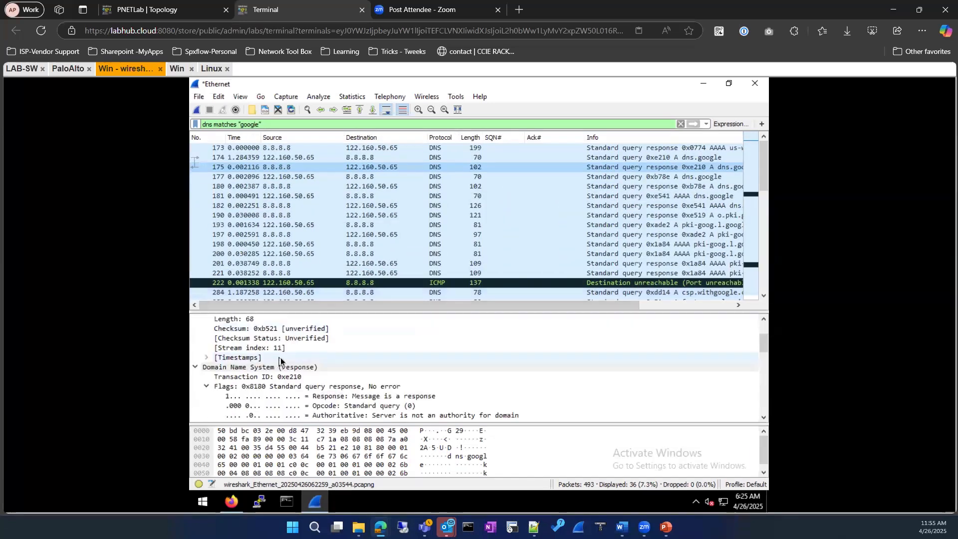
pyautogui.scroll(-4, 279, 360)
pyautogui.scroll(-1, 281, 357)
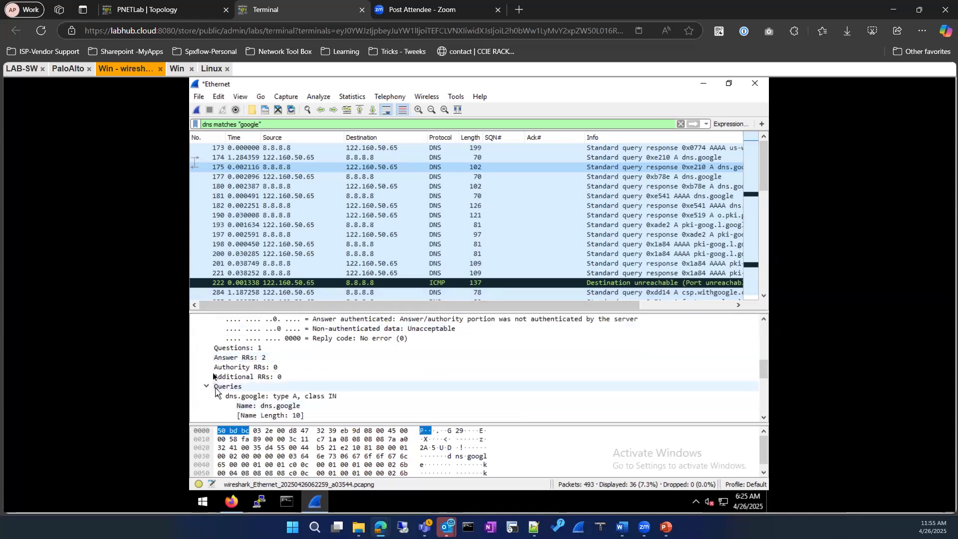
pyautogui.scroll(-4, 214, 372)
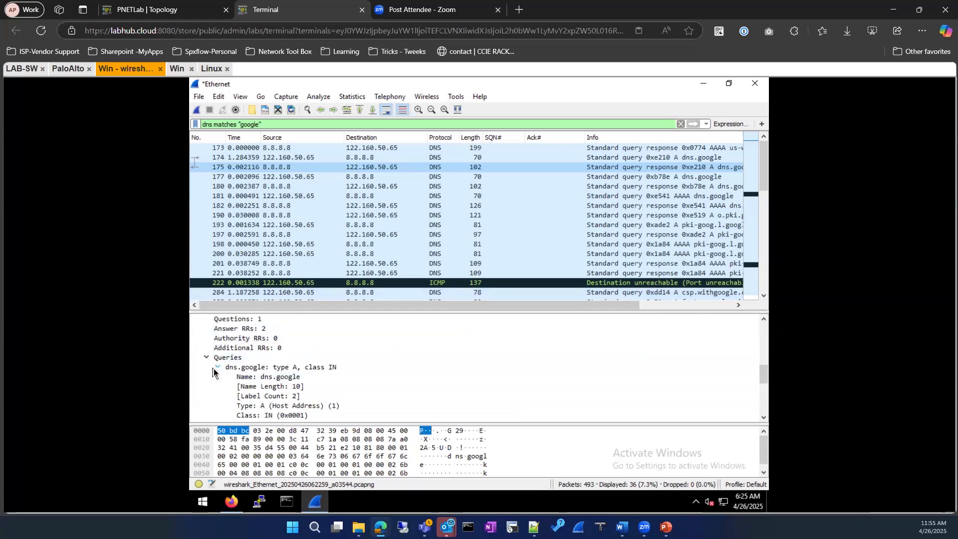
pyautogui.click(296, 339)
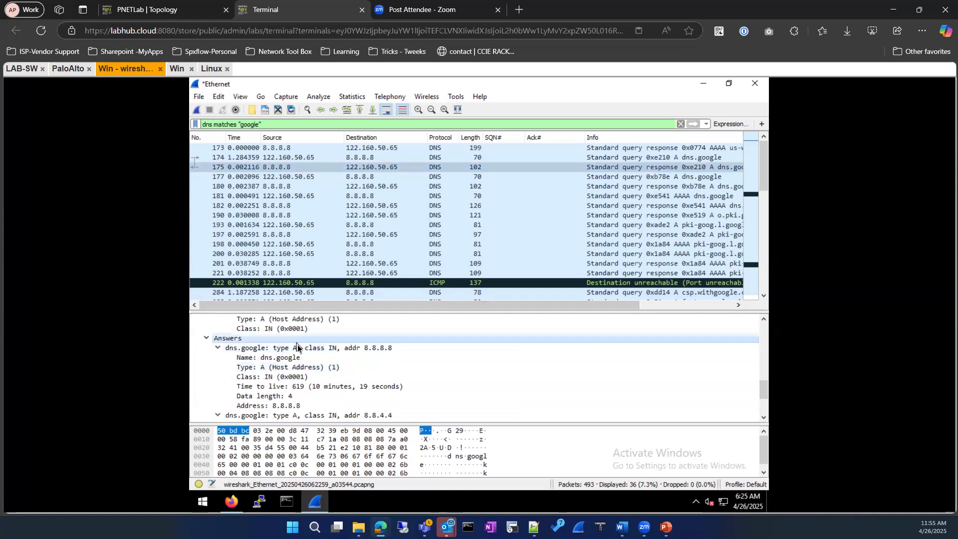
pyautogui.scroll(-1, 297, 348)
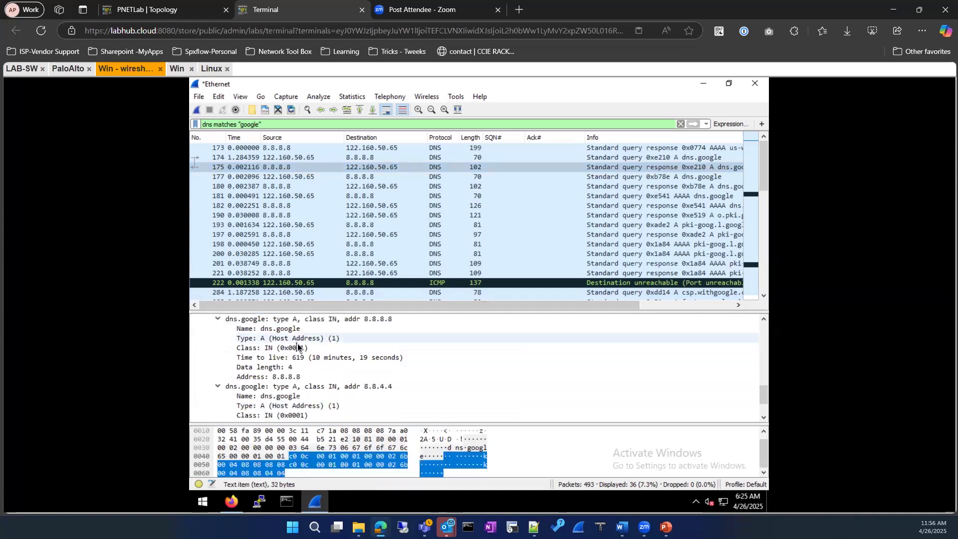
# Filter the packet list to the UDP conversation that dns.google response packet 175 belongs to.
pyautogui.rightClick(354, 169)
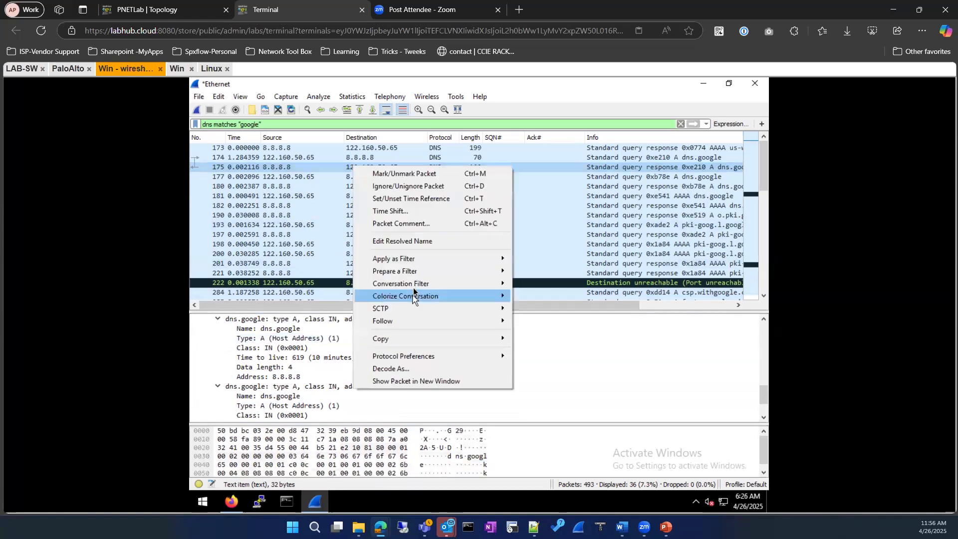
pyautogui.moveTo(503, 283)
pyautogui.click(534, 383)
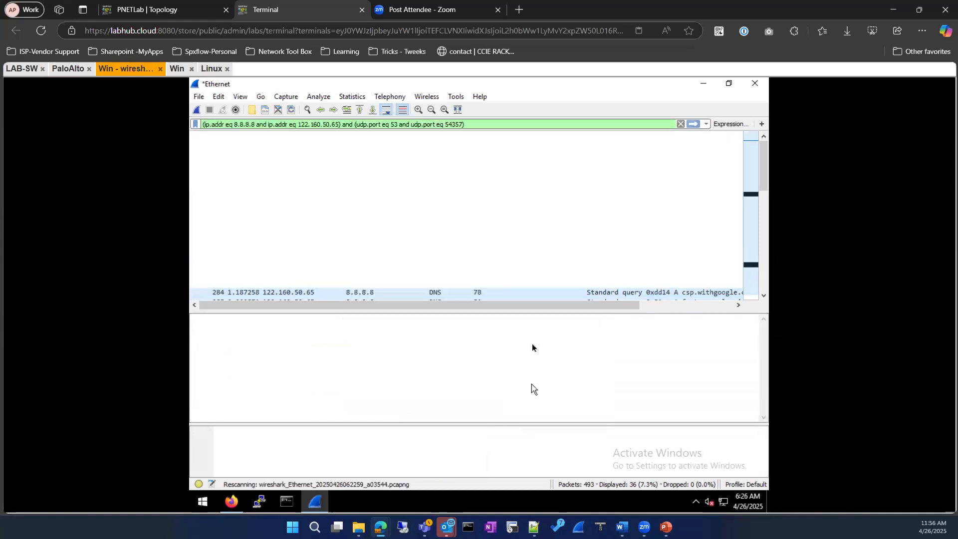
pyautogui.moveTo(443, 305); pyautogui.dragTo(270, 295)
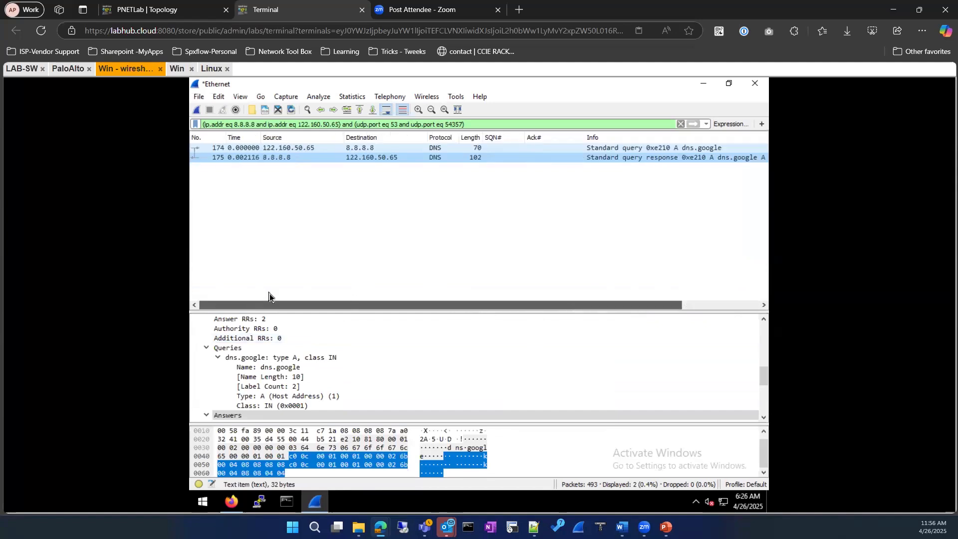
# Select dns.google query packet 174 and check its source and destination addresses.
pyautogui.click(293, 147)
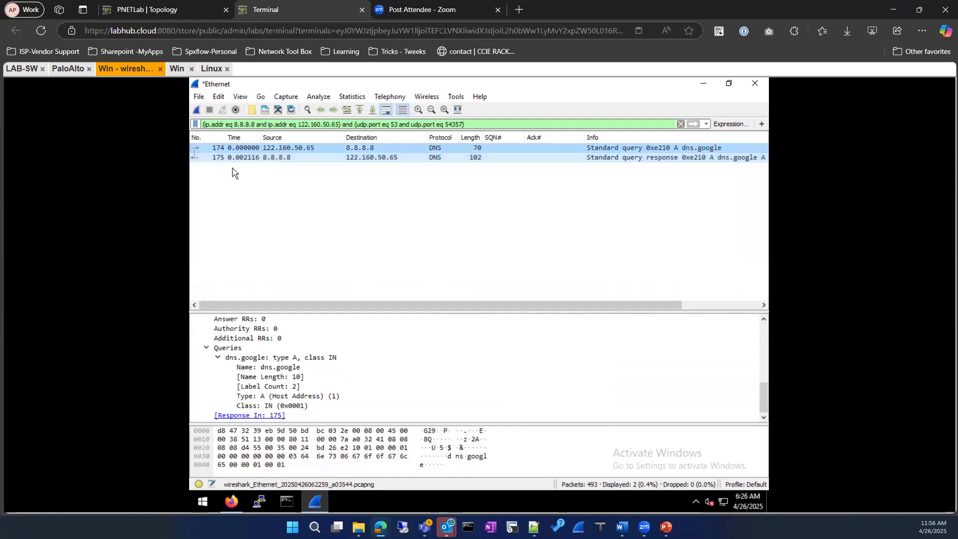
pyautogui.moveTo(306, 144); pyautogui.dragTo(418, 135)
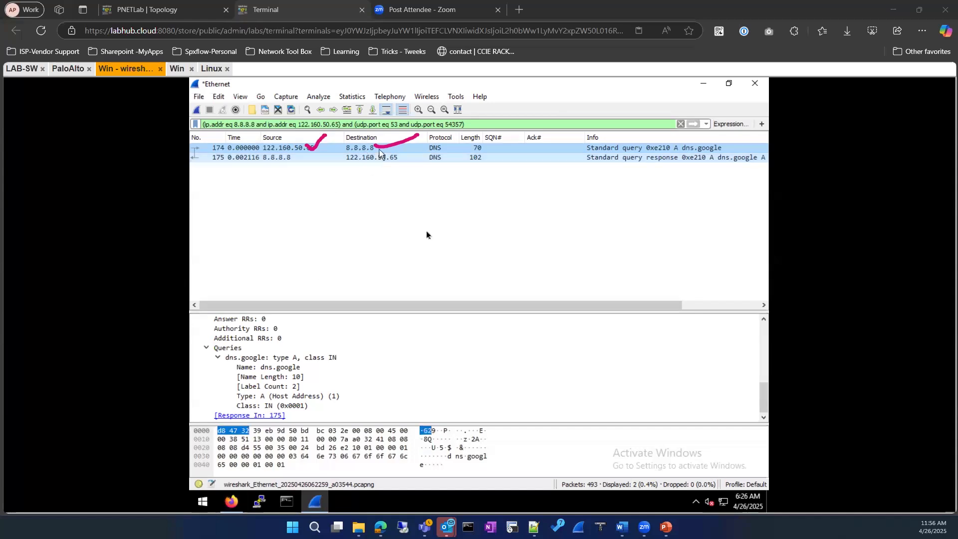
pyautogui.moveTo(344, 304); pyautogui.dragTo(250, 306)
# Select response packet 175 and examine its query, both A records in the Answers section and the time between query and response.
pyautogui.click(273, 159)
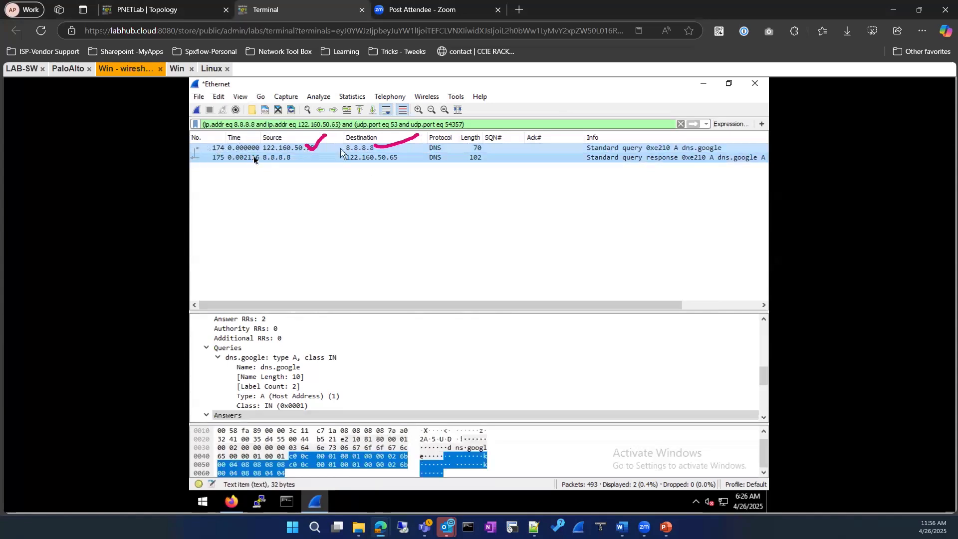
pyautogui.scroll(-5, 245, 394)
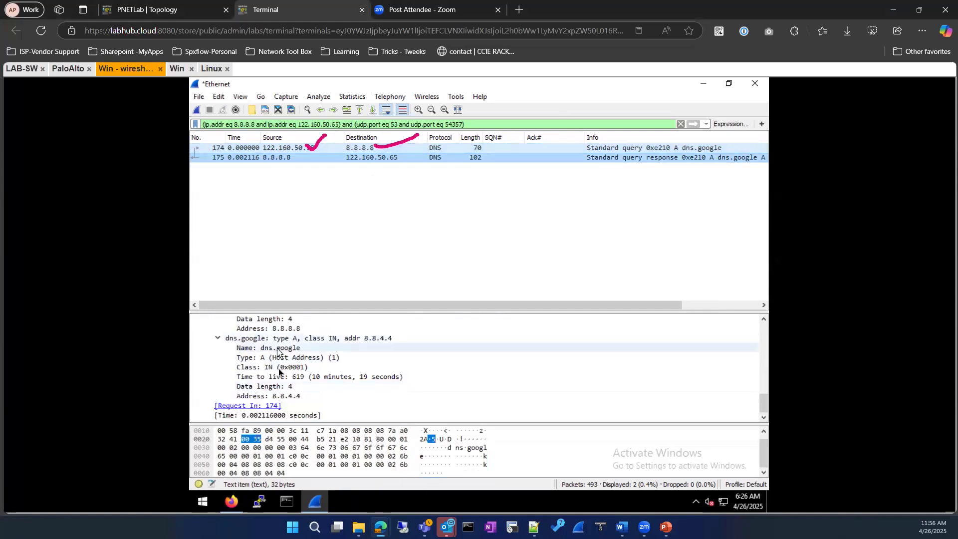
pyautogui.scroll(2, 278, 352)
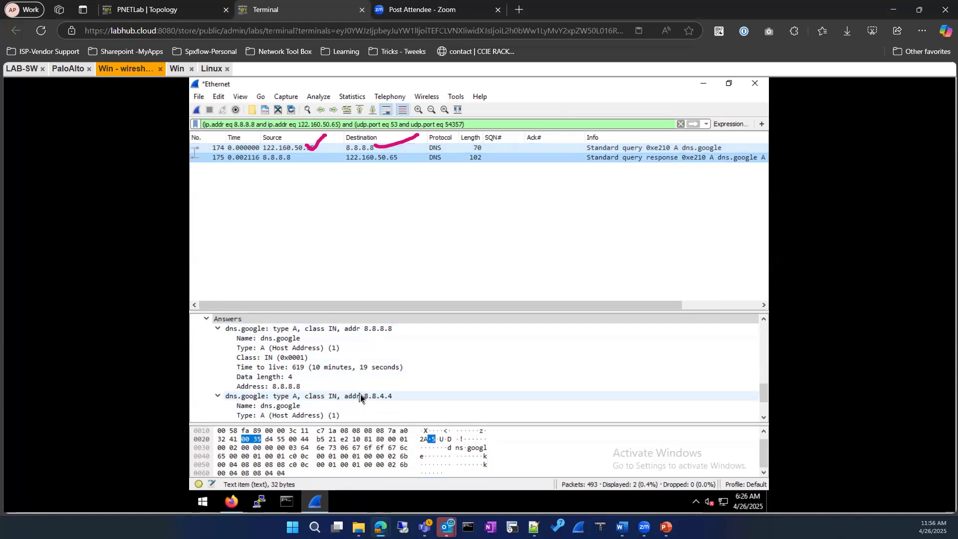
pyautogui.scroll(1, 360, 394)
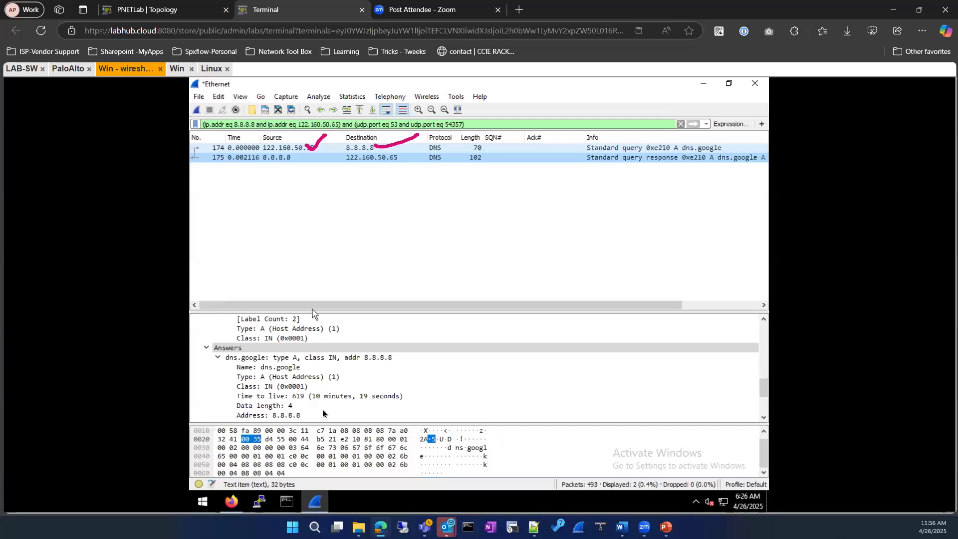
pyautogui.scroll(-3, 323, 409)
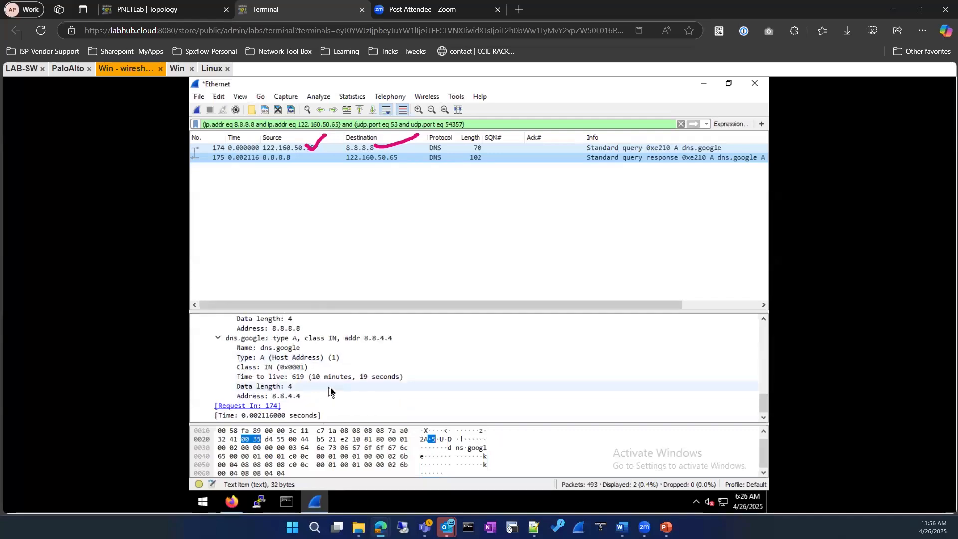
pyautogui.scroll(2, 311, 392)
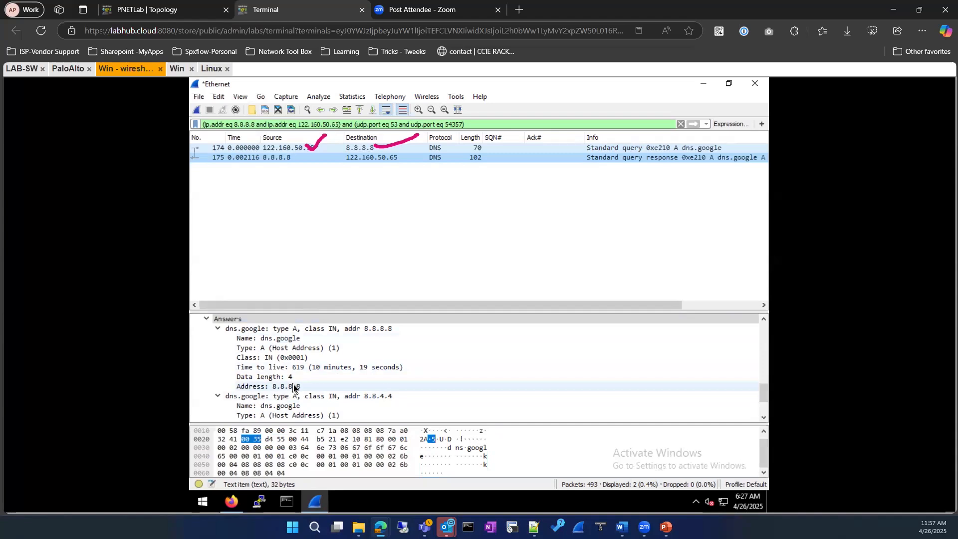
pyautogui.scroll(2, 295, 388)
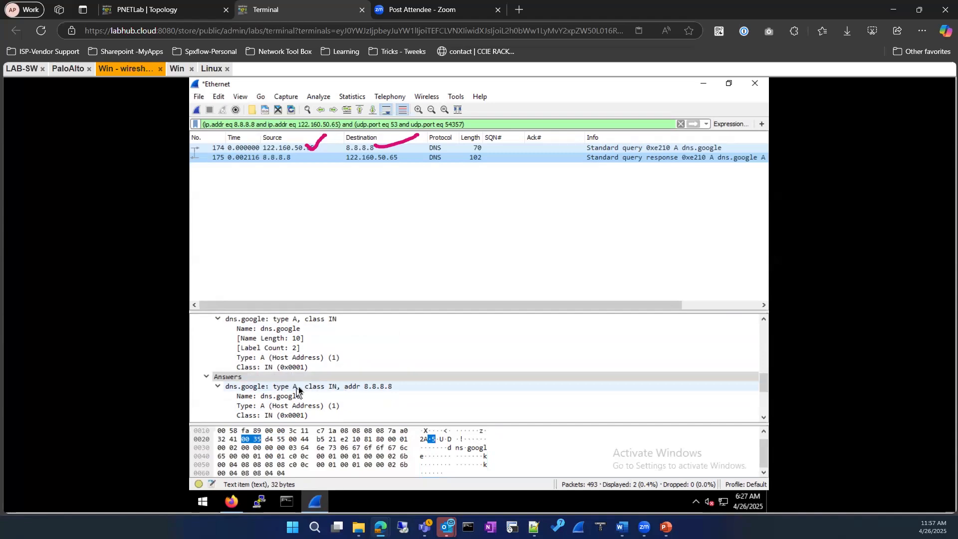
pyautogui.scroll(-1, 298, 390)
pyautogui.scroll(2, 299, 389)
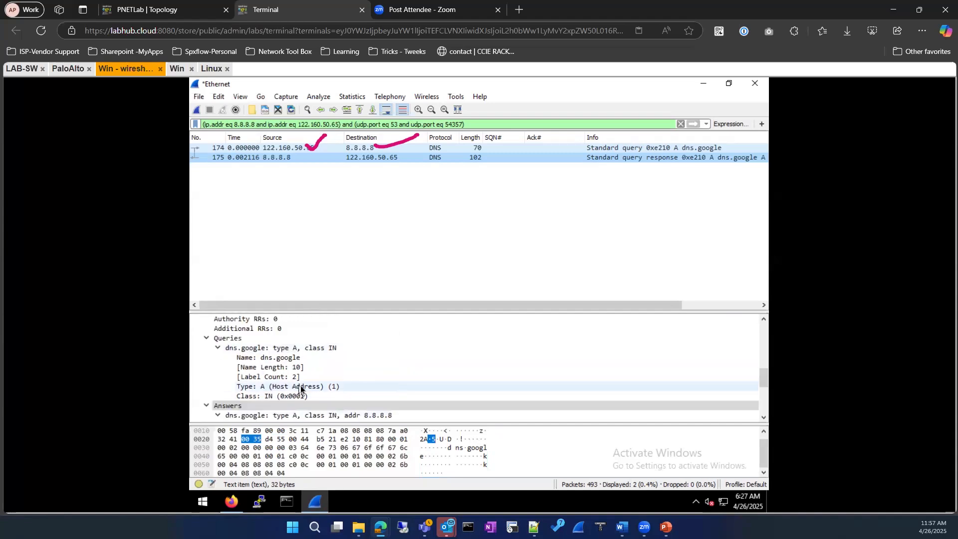
pyautogui.scroll(-5, 301, 386)
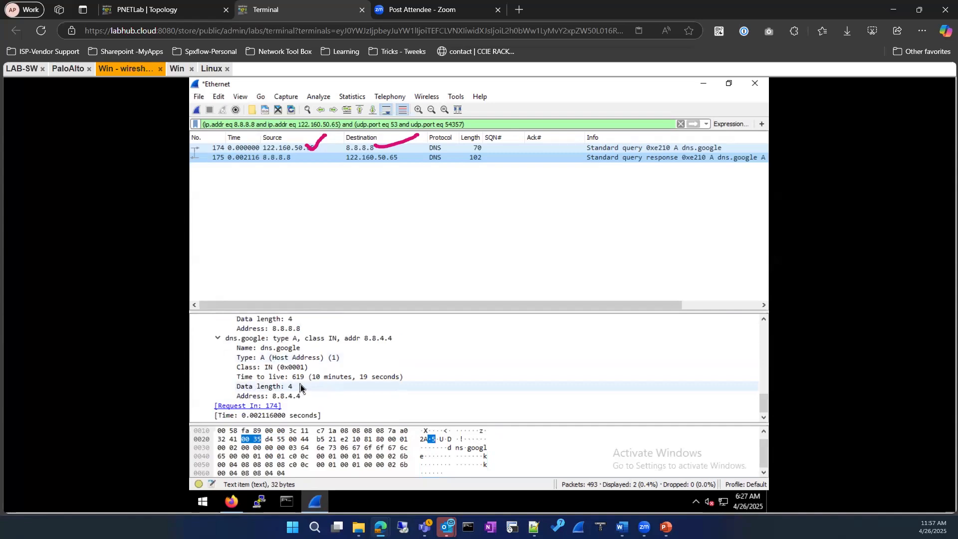
pyautogui.click(302, 417)
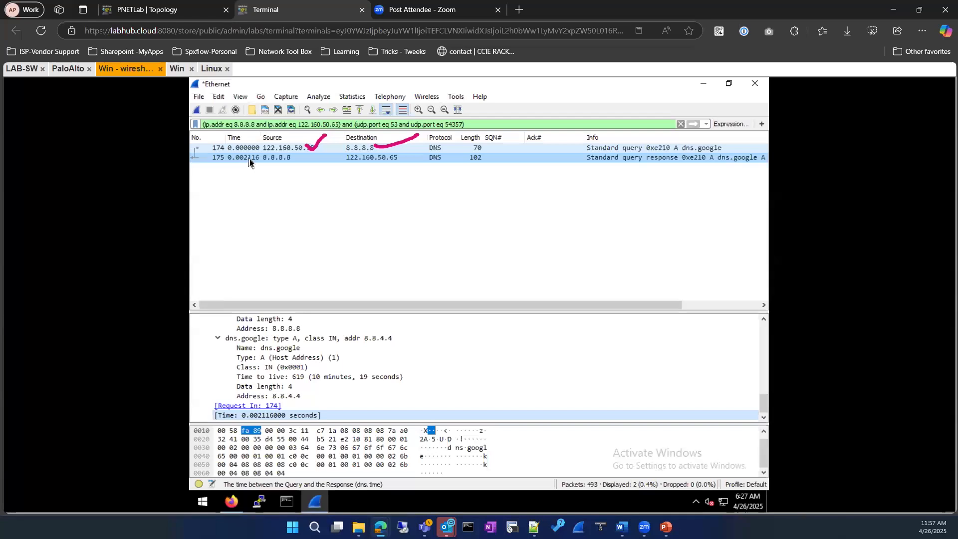
# Add the Time to live field of packet 175's dns.google 8.8.4.4 answer as a packet list column.
pyautogui.click(294, 377)
pyautogui.click(294, 371)
pyautogui.click(291, 379)
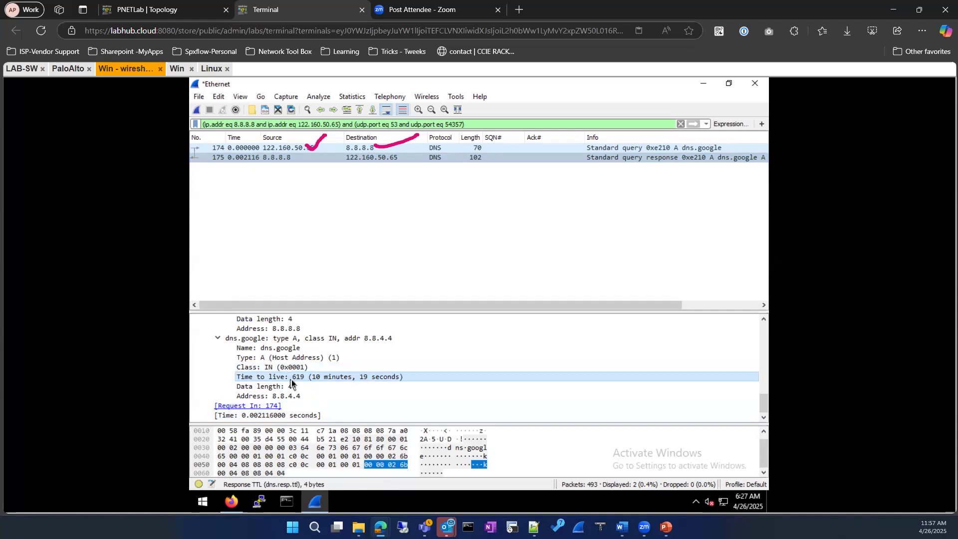
pyautogui.rightClick(292, 382)
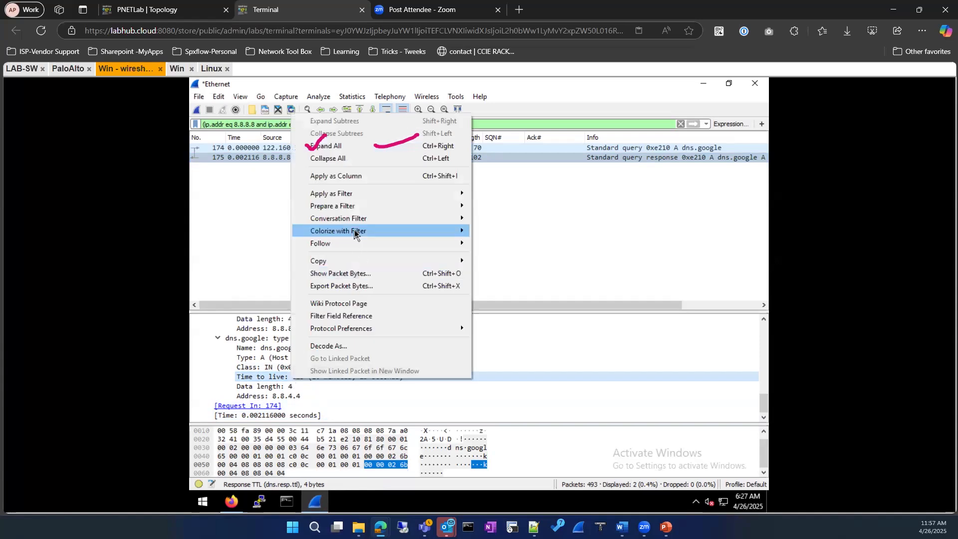
pyautogui.moveTo(355, 233)
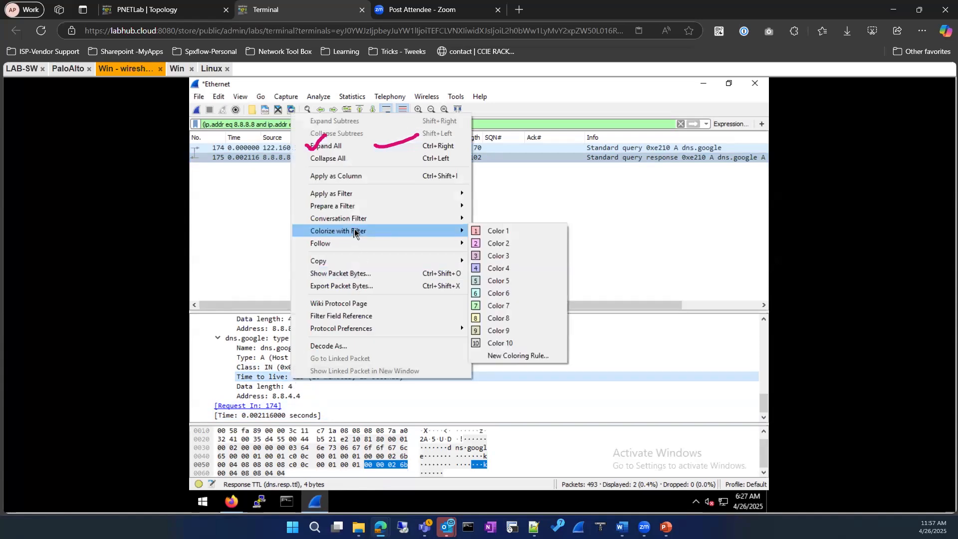
pyautogui.click(352, 178)
pyautogui.moveTo(586, 138); pyautogui.dragTo(557, 138)
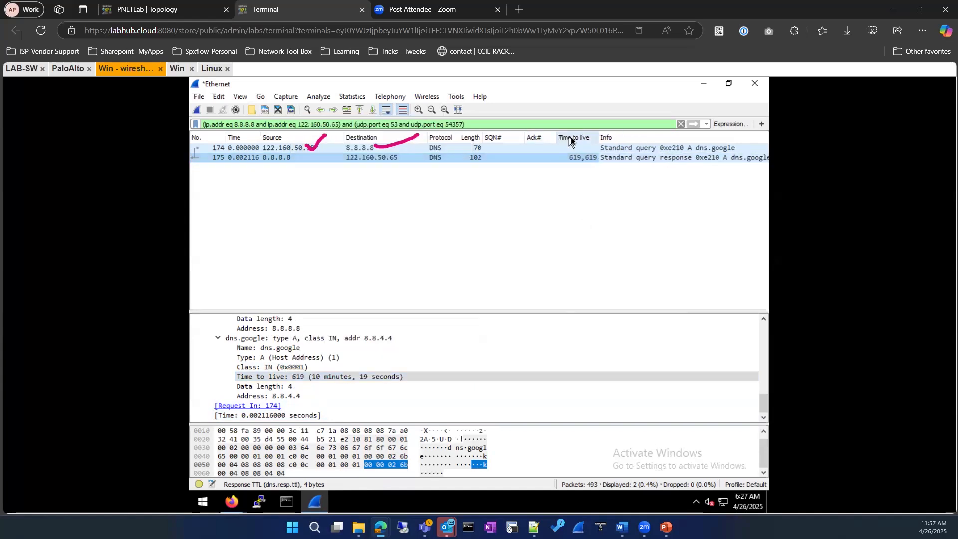
# Rename the Time to live column as DNS TTL.
pyautogui.rightClick(571, 139)
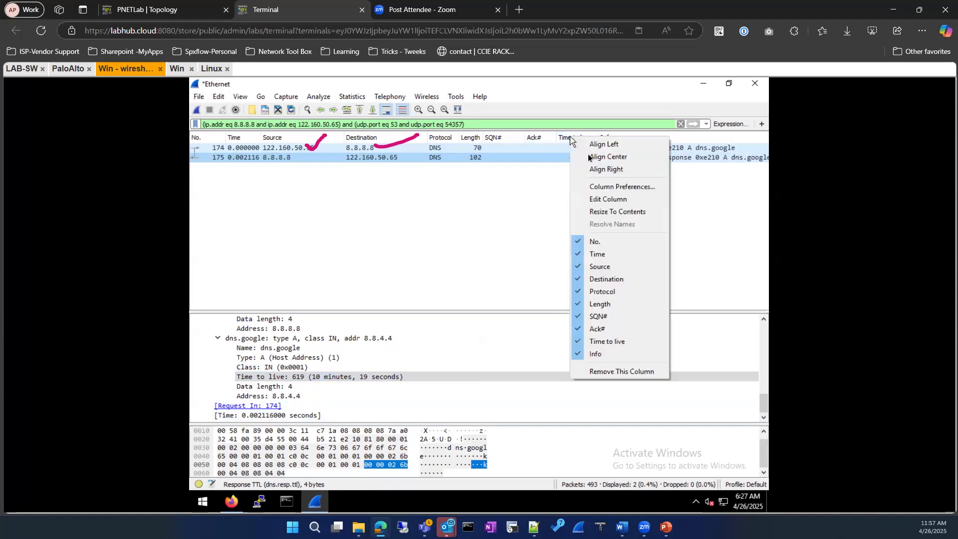
pyautogui.click(593, 199)
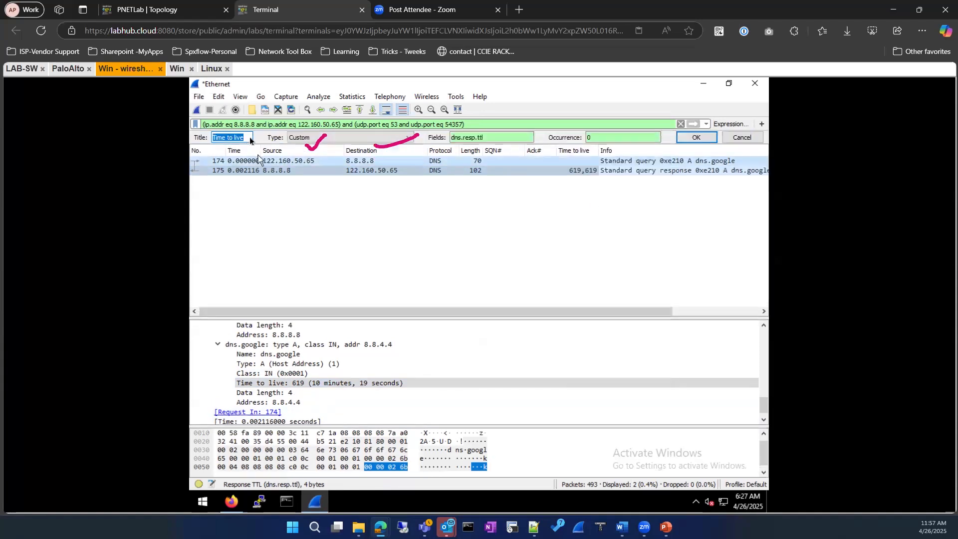
pyautogui.write('DNS ')
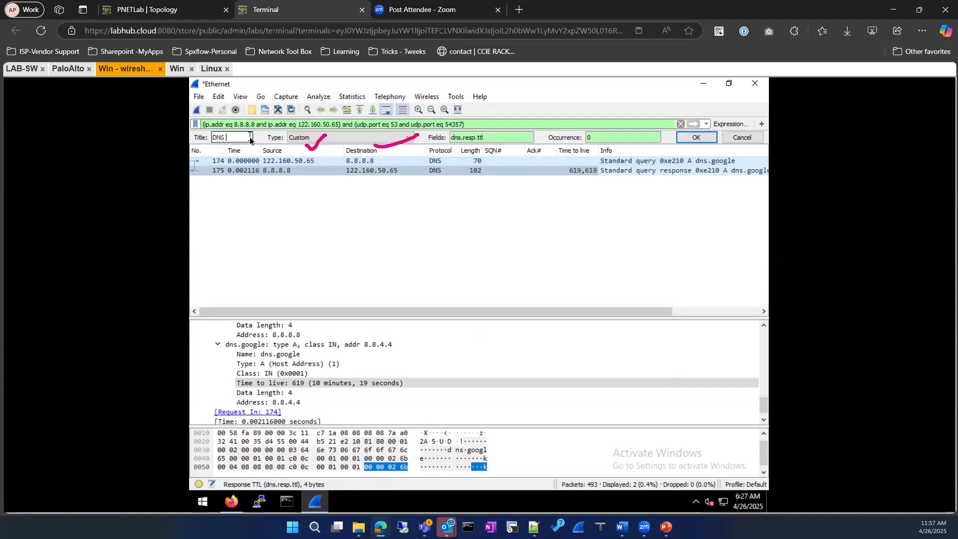
pyautogui.write('tim')
pyautogui.press('BackSpace')
pyautogui.press('BackSpace')
pyautogui.press('BackSpace')
pyautogui.write('TTL')
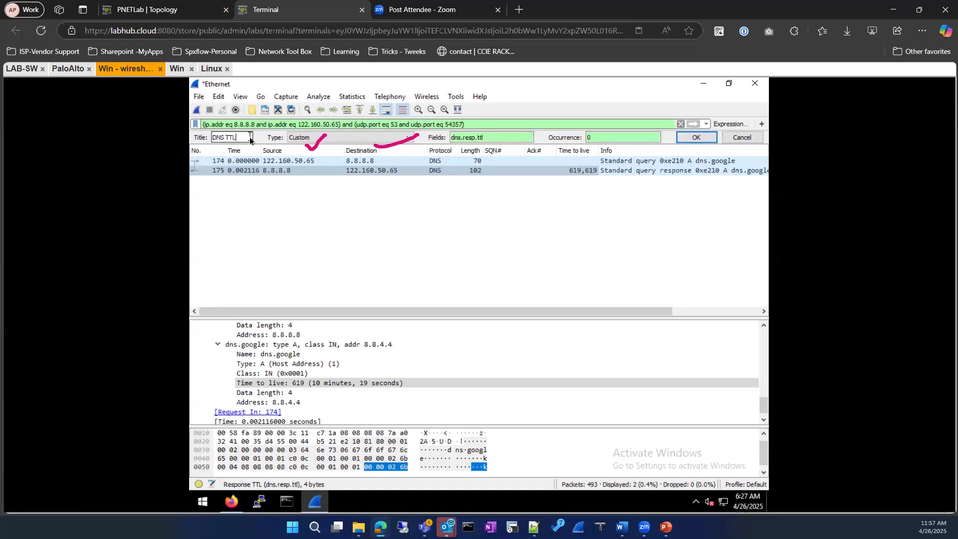
pyautogui.click(684, 138)
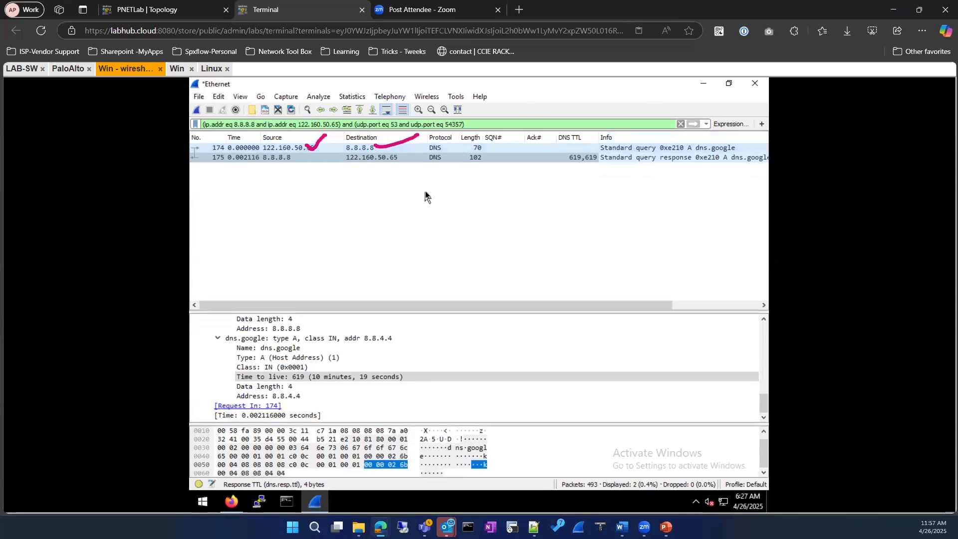
pyautogui.click(760, 125)
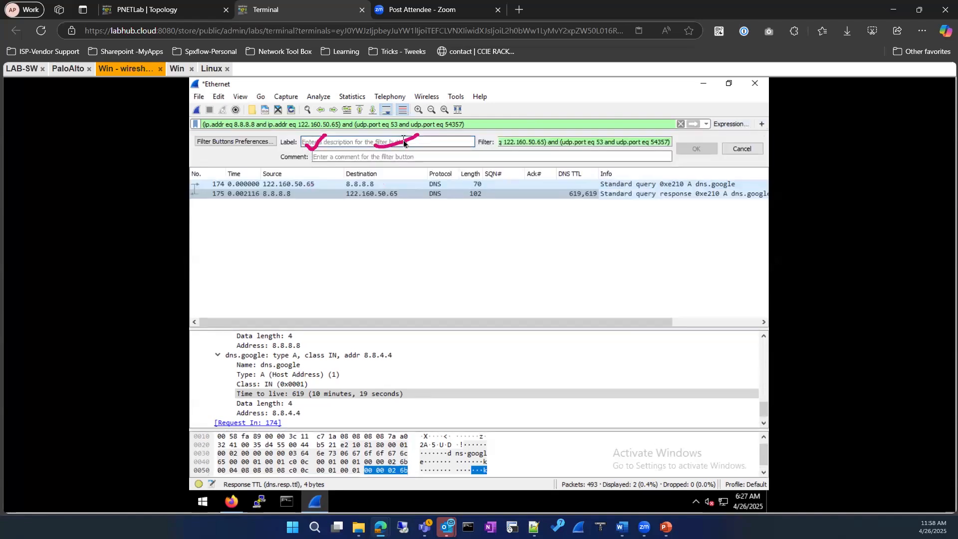
pyautogui.click(752, 150)
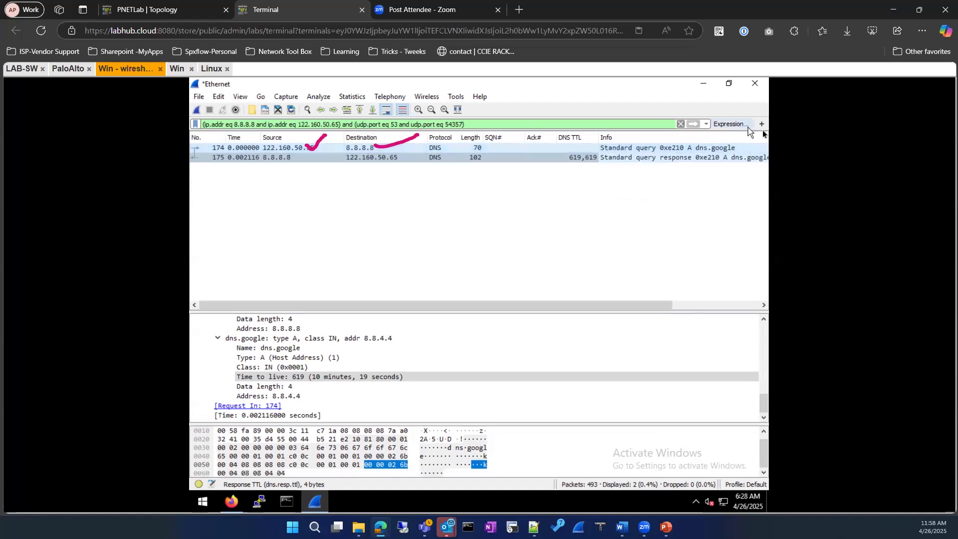
pyautogui.click(763, 125)
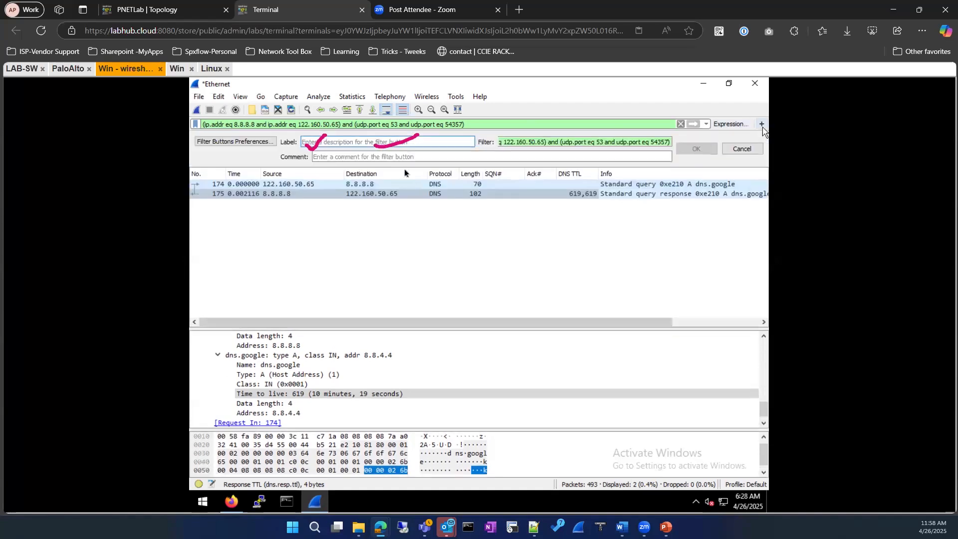
pyautogui.click(660, 142)
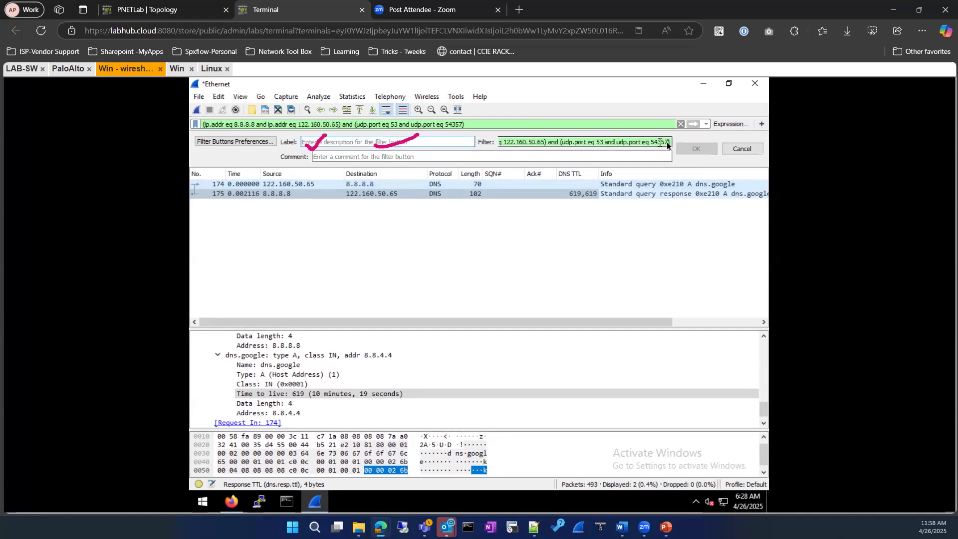
pyautogui.moveTo(669, 143); pyautogui.dragTo(457, 133)
pyautogui.press('BackSpace')
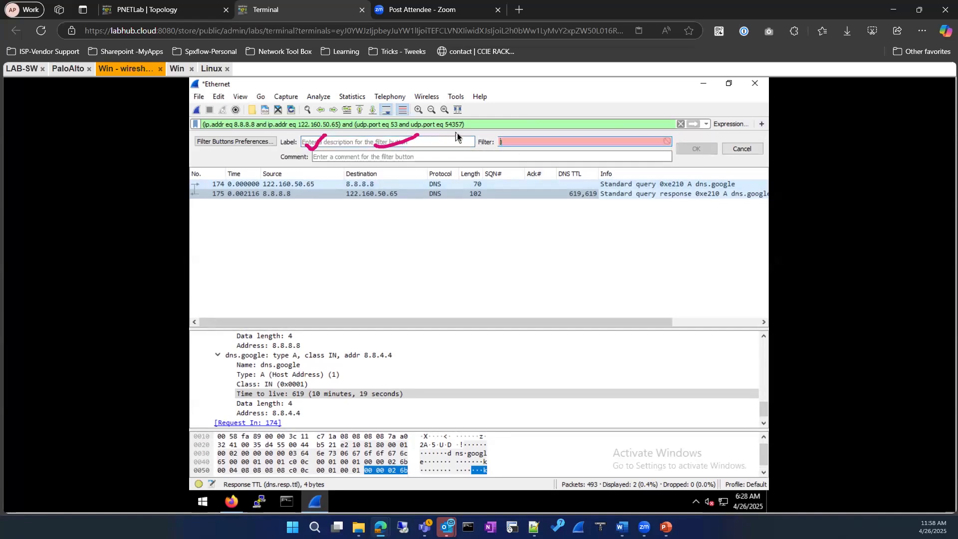
# Clear the conversation display filter and look through the DNS TTL column across all captured packets.
pyautogui.click(680, 124)
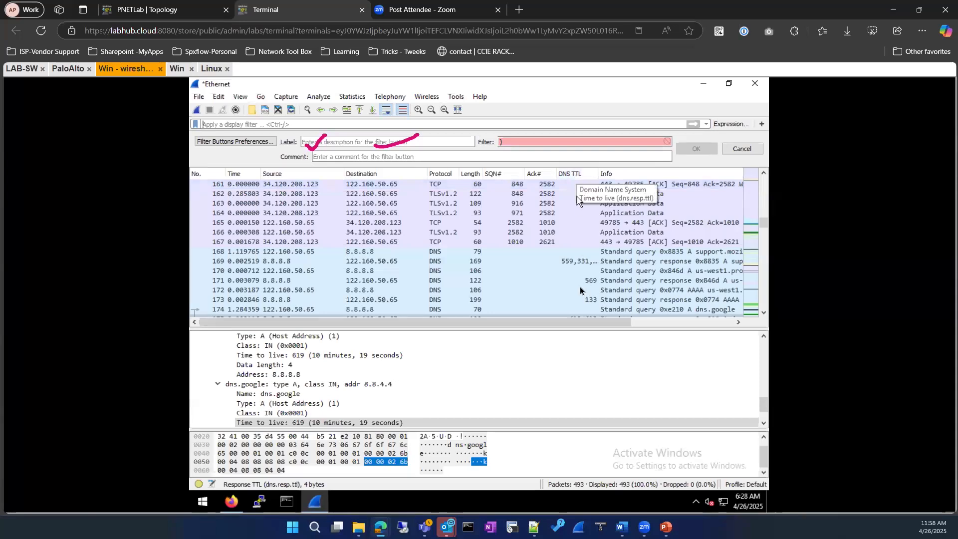
pyautogui.scroll(-7, 586, 264)
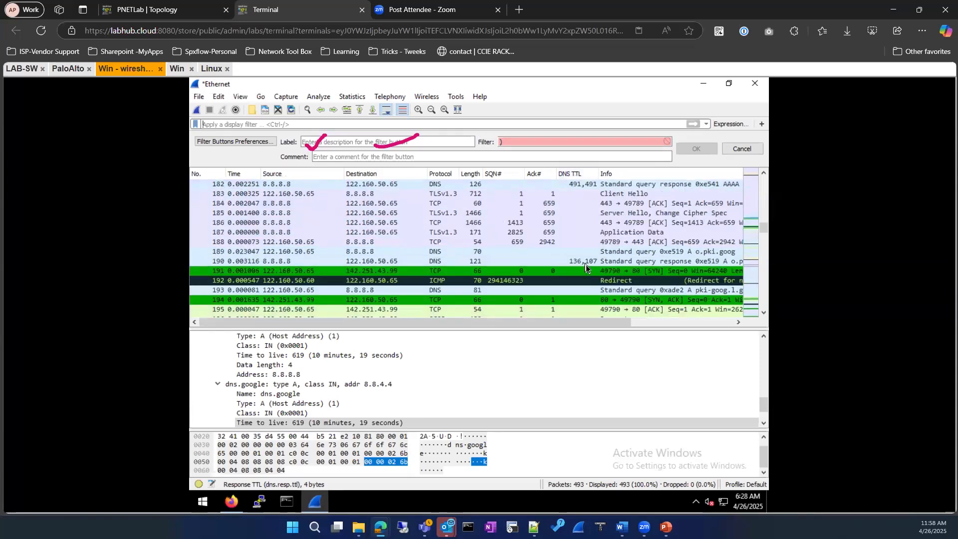
pyautogui.scroll(10, 585, 261)
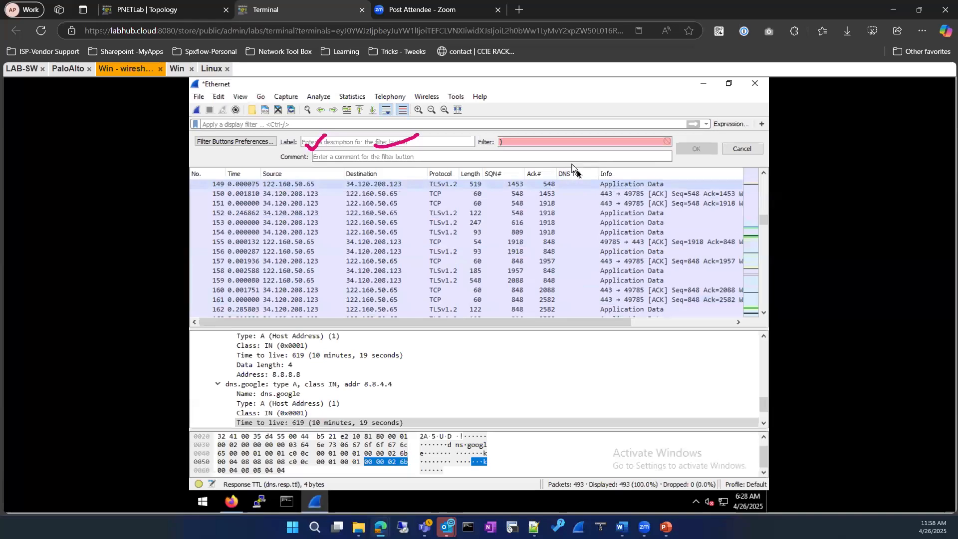
# Set the DNS TTL column's field to dns, keeping DNS TTL as its title, and apply the change.
pyautogui.rightClick(576, 172)
pyautogui.rightClick(569, 174)
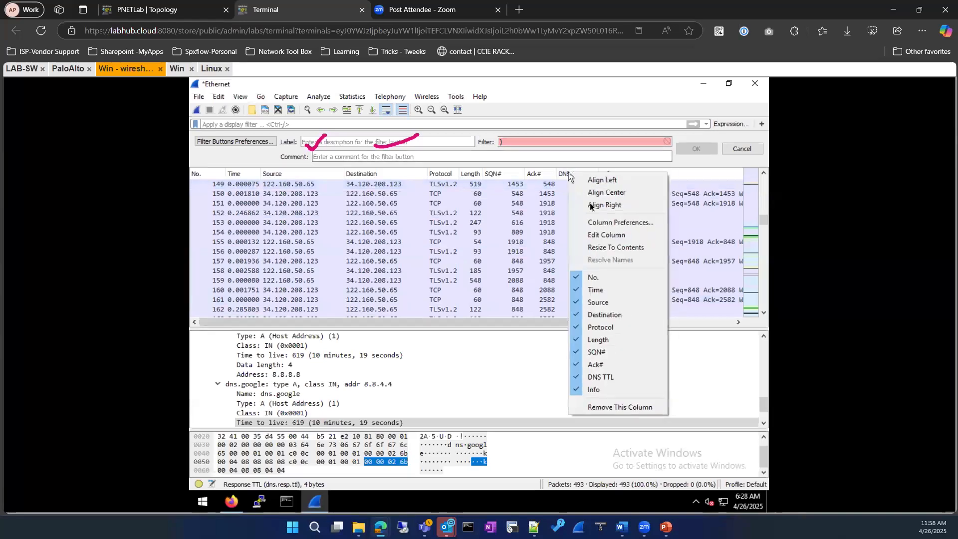
pyautogui.click(604, 234)
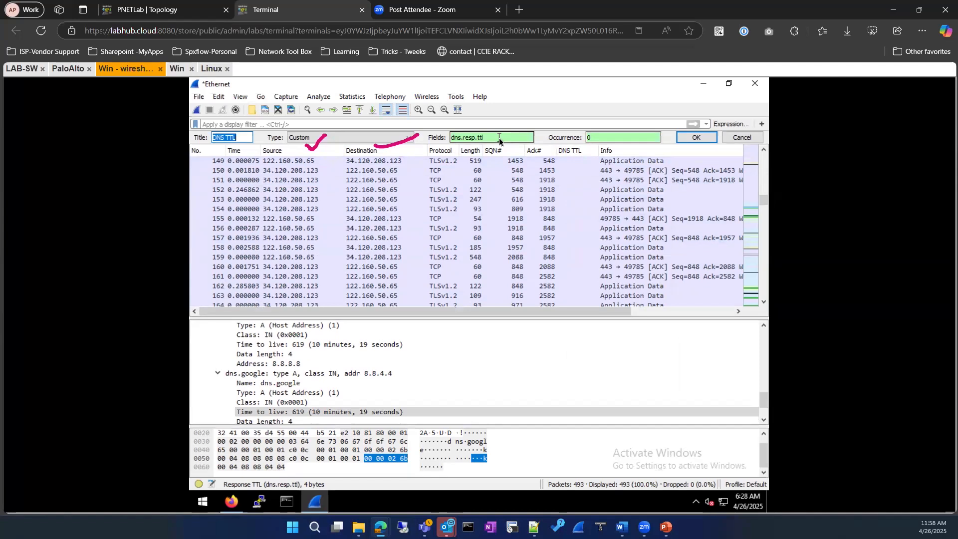
pyautogui.press('BackSpace')
pyautogui.write('DNS')
pyautogui.press('BackSpace')
pyautogui.write('TTL')
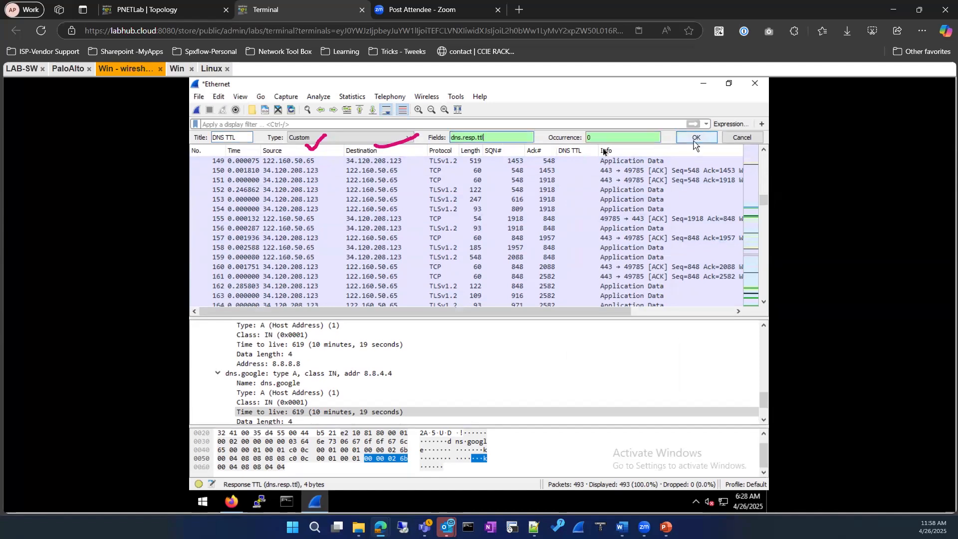
pyautogui.click(501, 135)
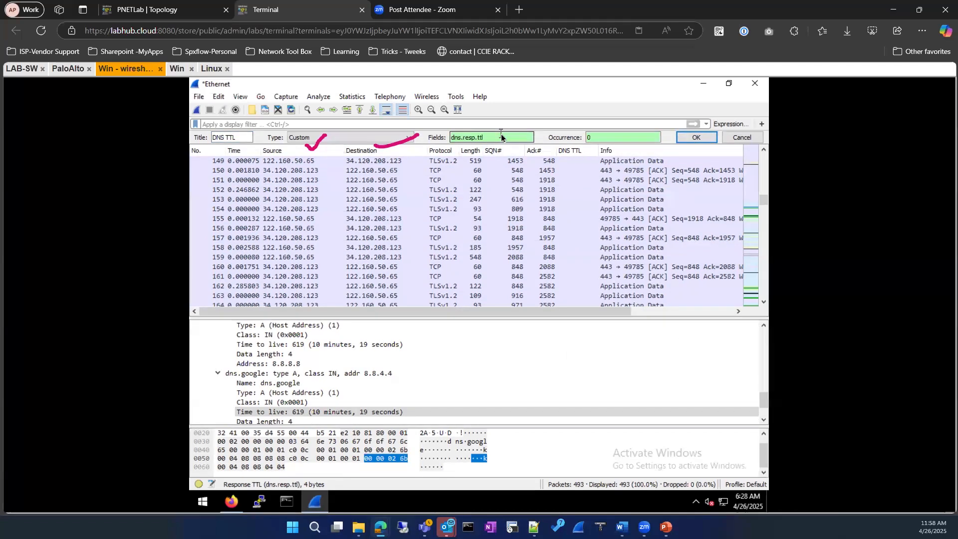
pyautogui.press('BackSpace')
pyautogui.press('BackSpace')
pyautogui.press('BackSpace')
pyautogui.press('BackSpace')
pyautogui.press('BackSpace')
pyautogui.press('BackSpace')
pyautogui.press('BackSpace')
pyautogui.press('BackSpace')
pyautogui.press('BackSpace')
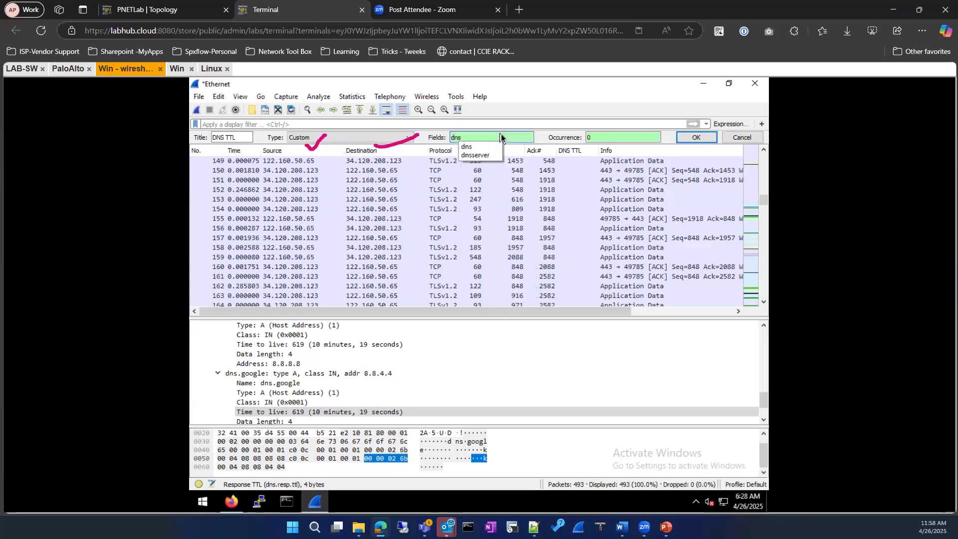
pyautogui.write('.tt')
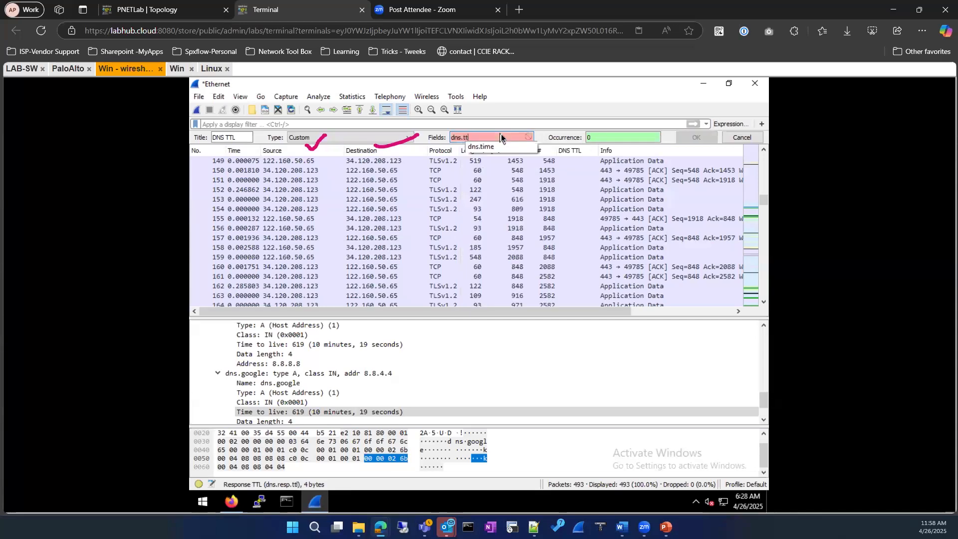
pyautogui.write('l')
pyautogui.press('BackSpace')
pyautogui.press('BackSpace')
pyautogui.press('BackSpace')
pyautogui.press('BackSpace')
pyautogui.press('BackSpace')
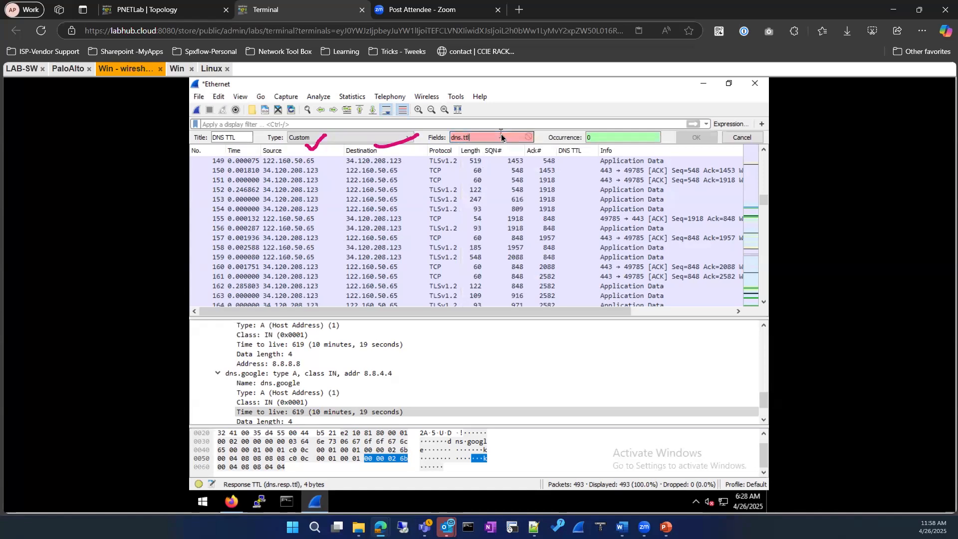
pyautogui.press('BackSpace')
pyautogui.press('BackSpace')
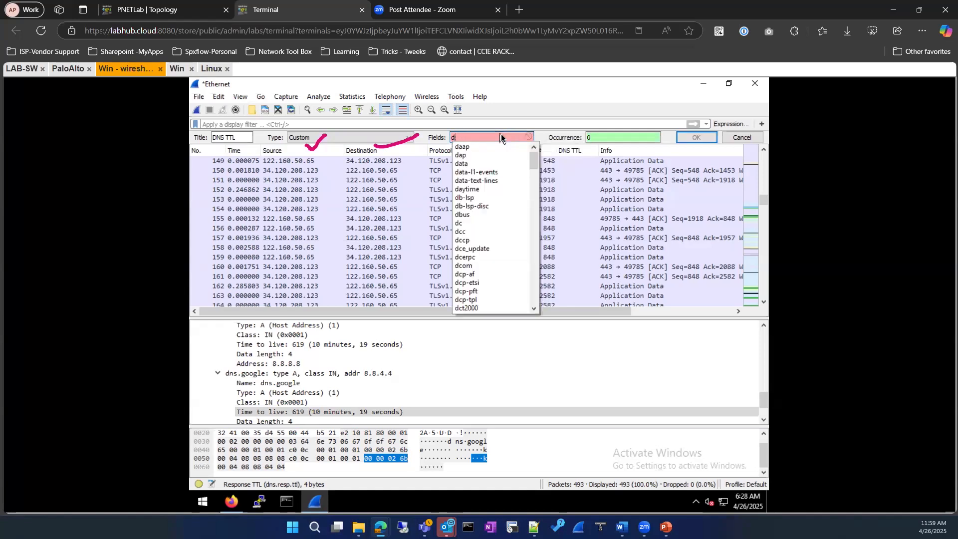
pyautogui.write('dns')
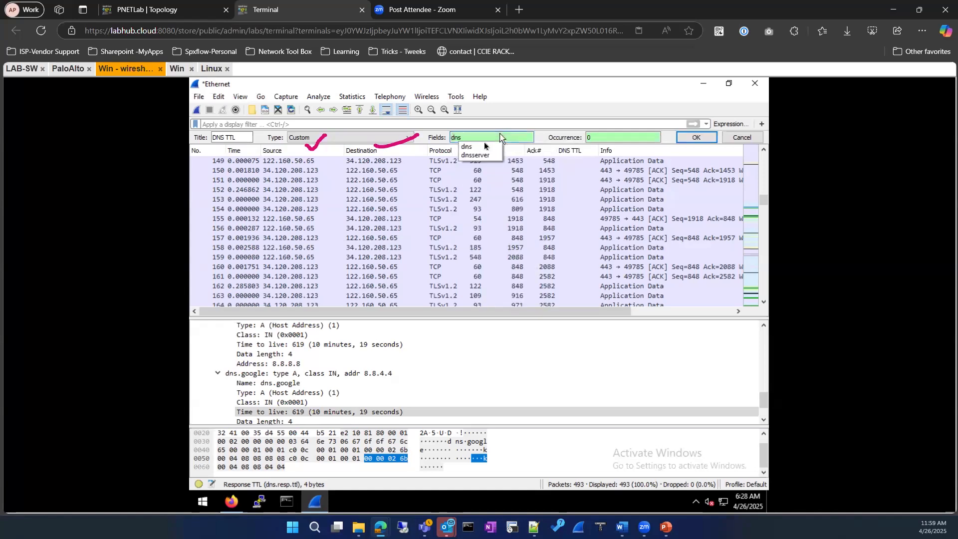
pyautogui.click(695, 138)
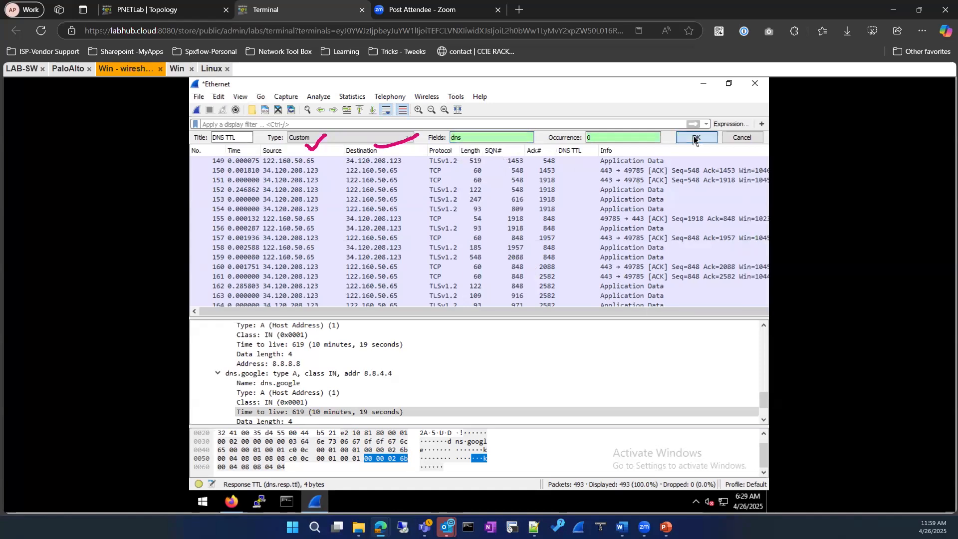
# Look through the DNS TTL column in the packet list to see which packets it marks.
pyautogui.scroll(-10, 566, 233)
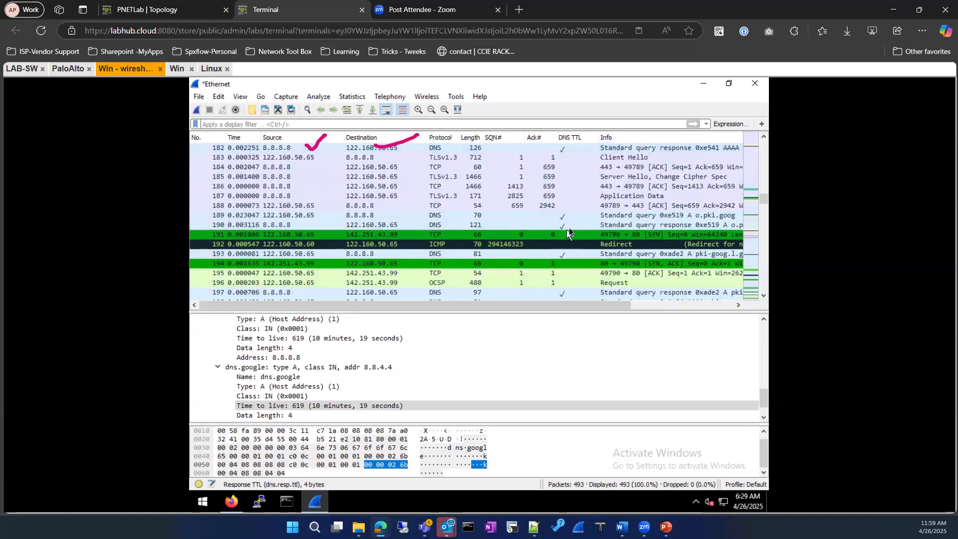
pyautogui.scroll(-5, 569, 228)
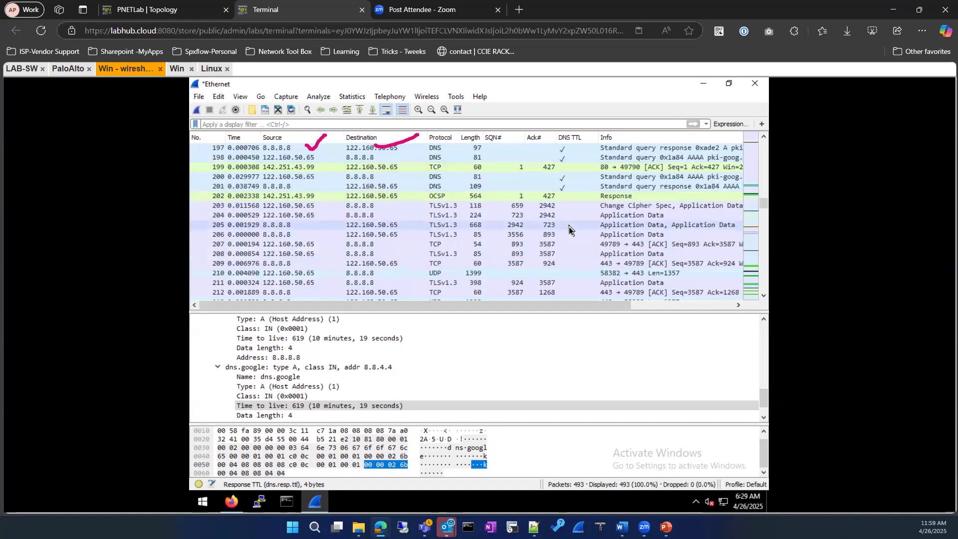
pyautogui.scroll(18, 569, 228)
pyautogui.scroll(20, 553, 229)
pyautogui.scroll(8, 551, 229)
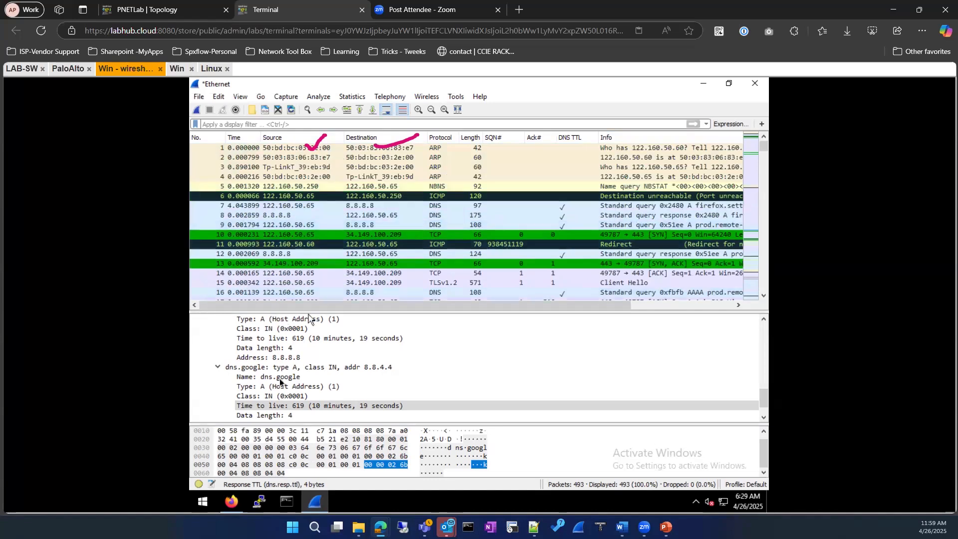
pyautogui.scroll(8, 273, 369)
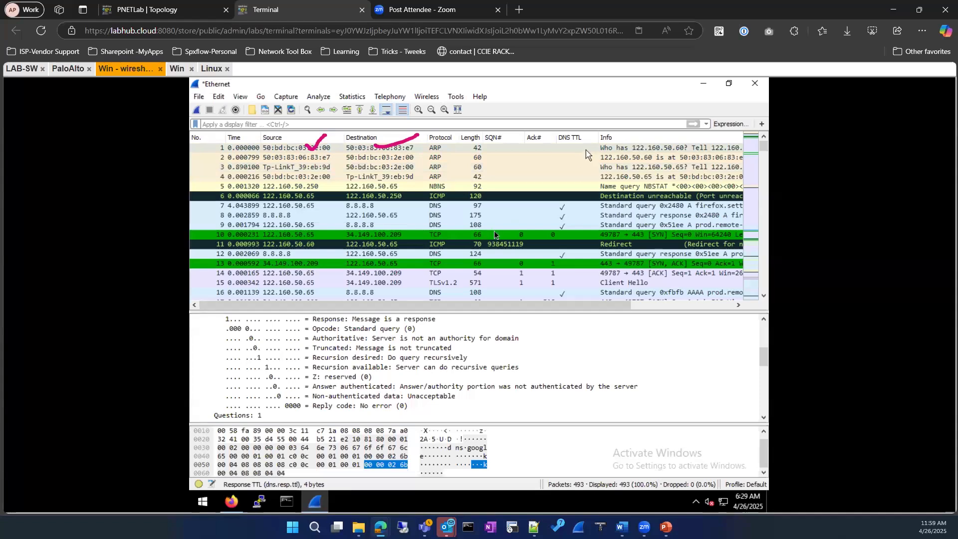
pyautogui.scroll(-6, 481, 243)
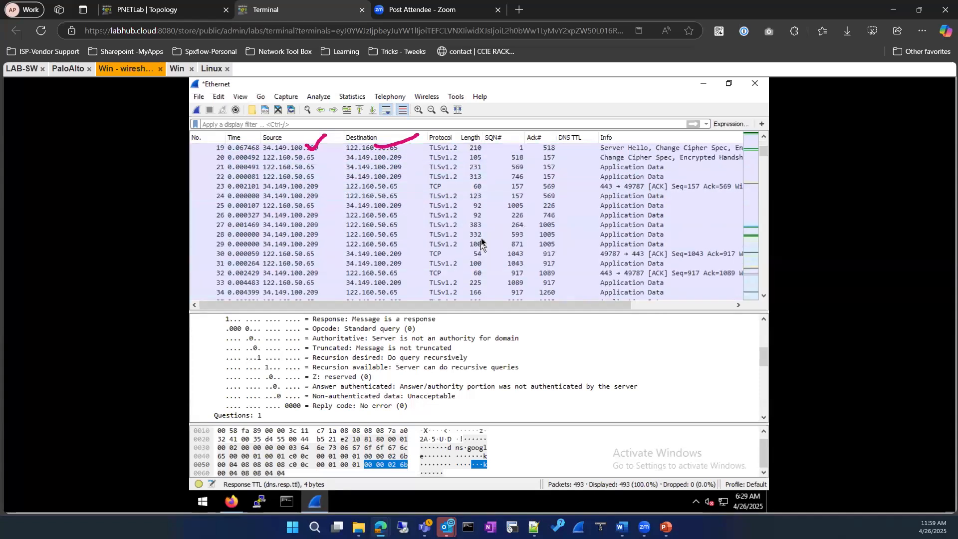
pyautogui.scroll(6, 479, 237)
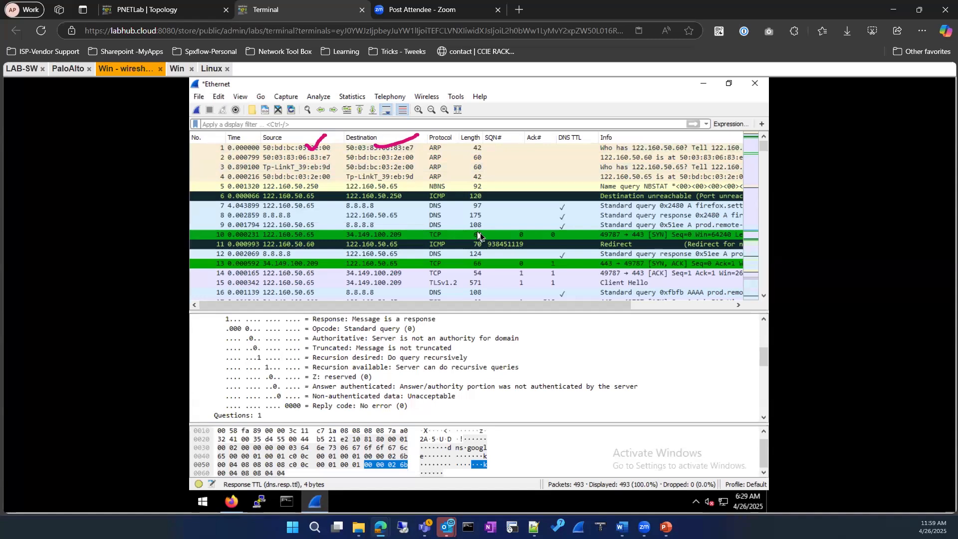
# Review the DNS response's UDP header, flags, record counts, dns.google query and both A answers in the packet details.
pyautogui.scroll(-6, 322, 375)
pyautogui.scroll(-1, 325, 382)
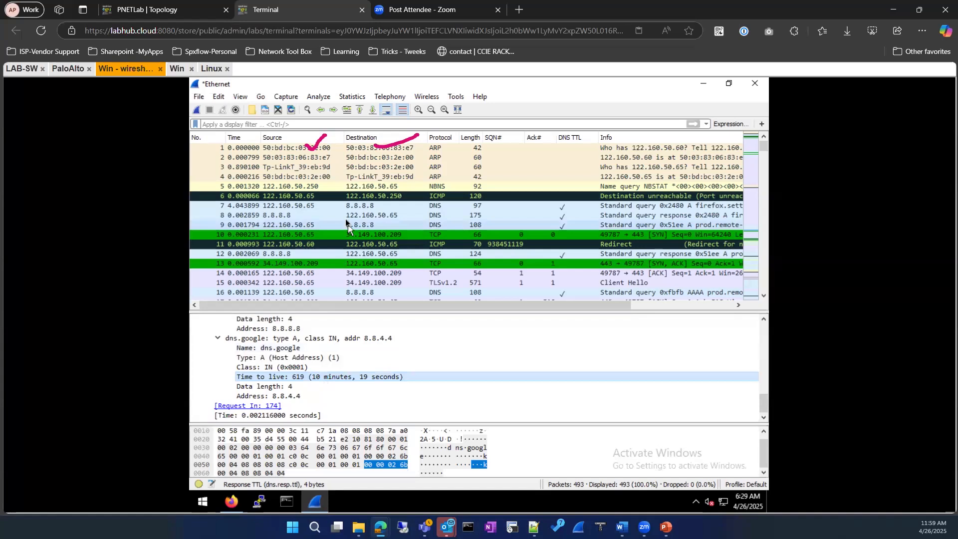
pyautogui.scroll(6, 256, 367)
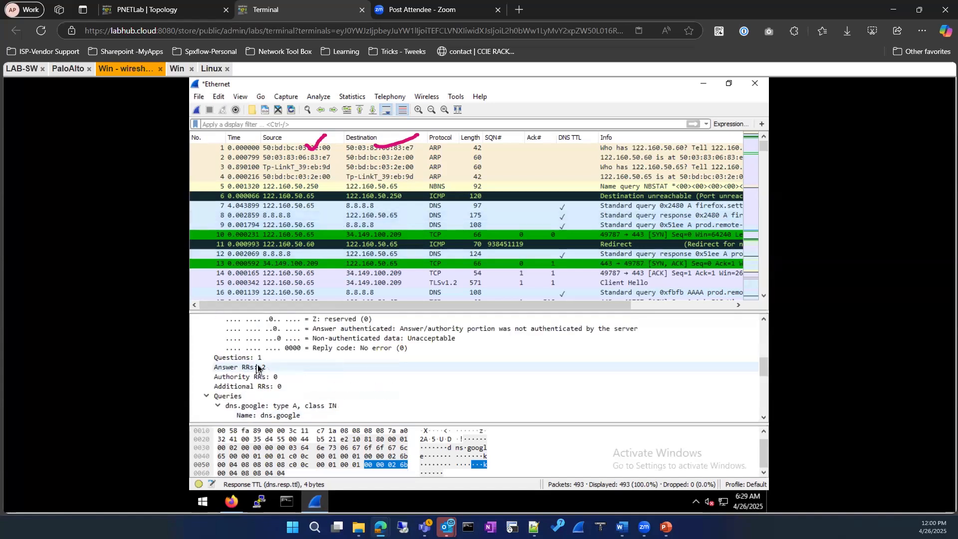
pyautogui.scroll(-2, 259, 367)
pyautogui.scroll(8, 274, 367)
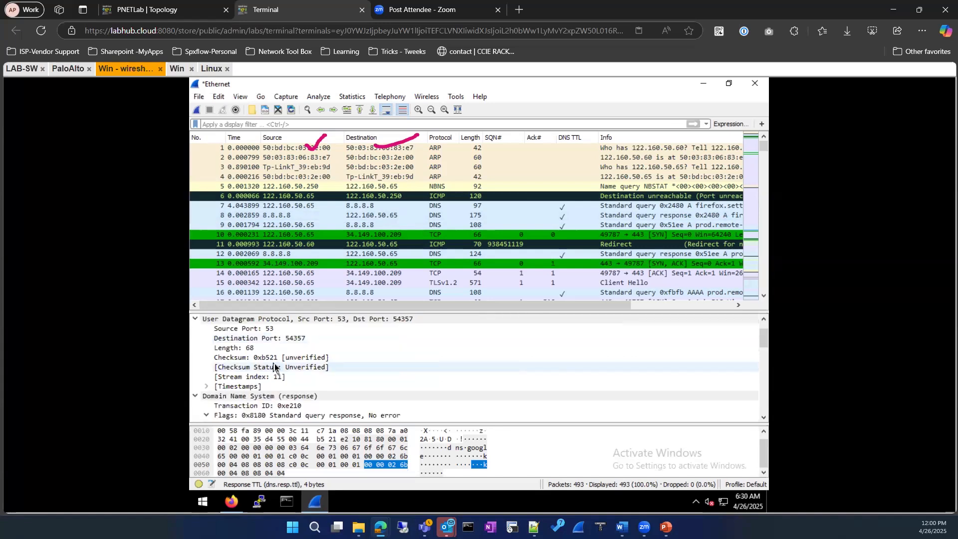
pyautogui.scroll(-1, 273, 361)
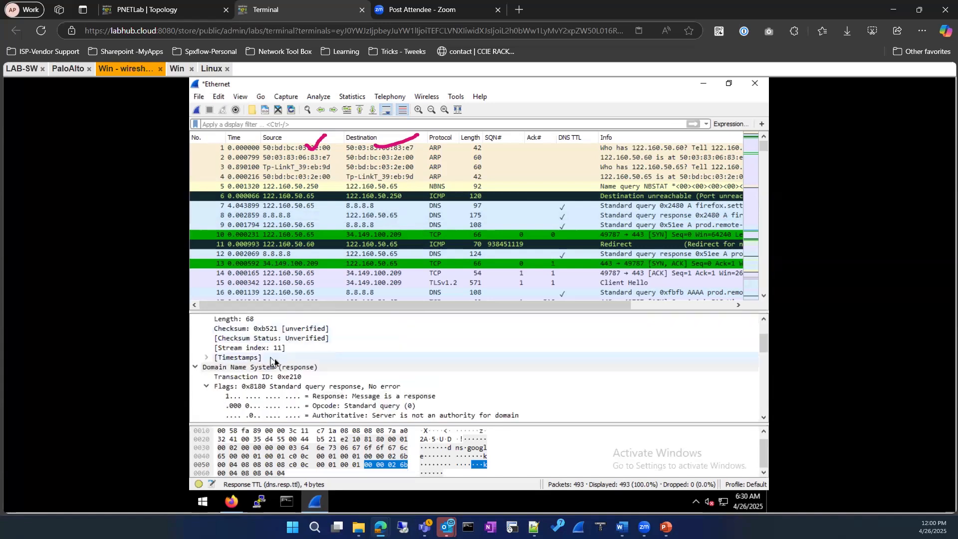
pyautogui.scroll(-5, 273, 362)
pyautogui.scroll(-1, 273, 361)
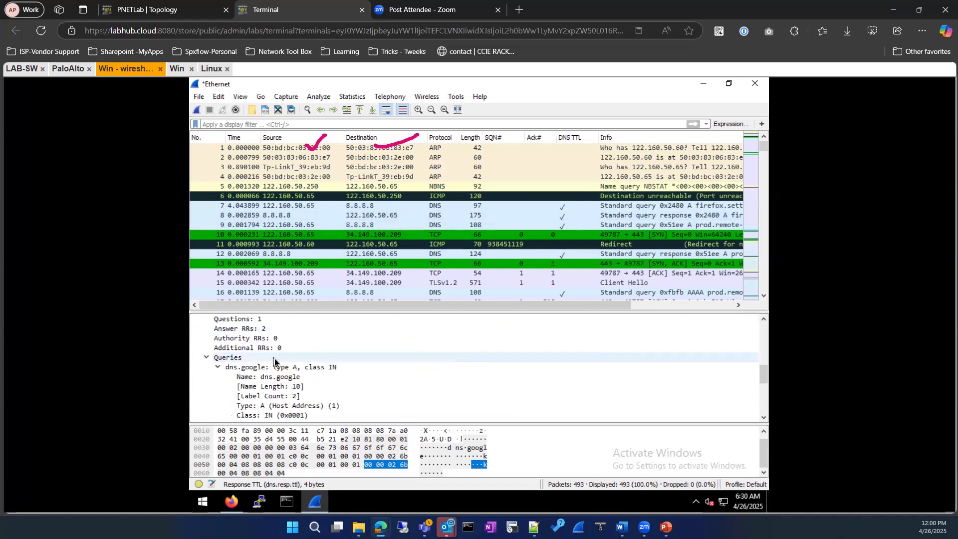
pyautogui.scroll(-1, 207, 360)
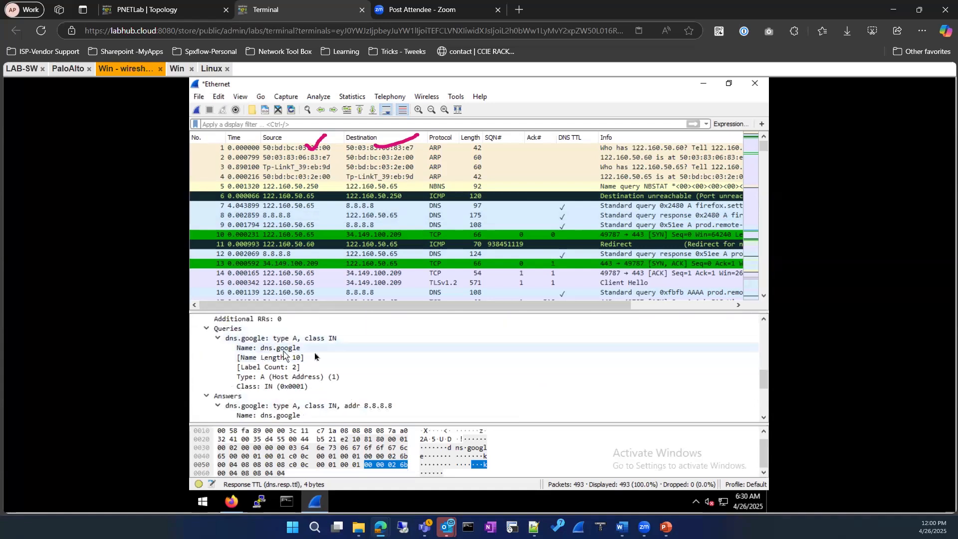
pyautogui.scroll(-2, 318, 358)
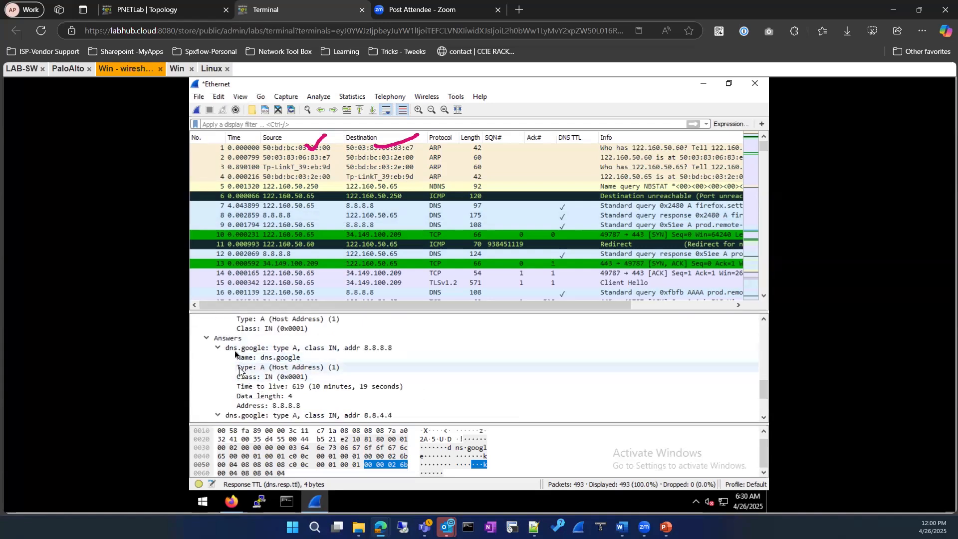
pyautogui.scroll(-3, 292, 367)
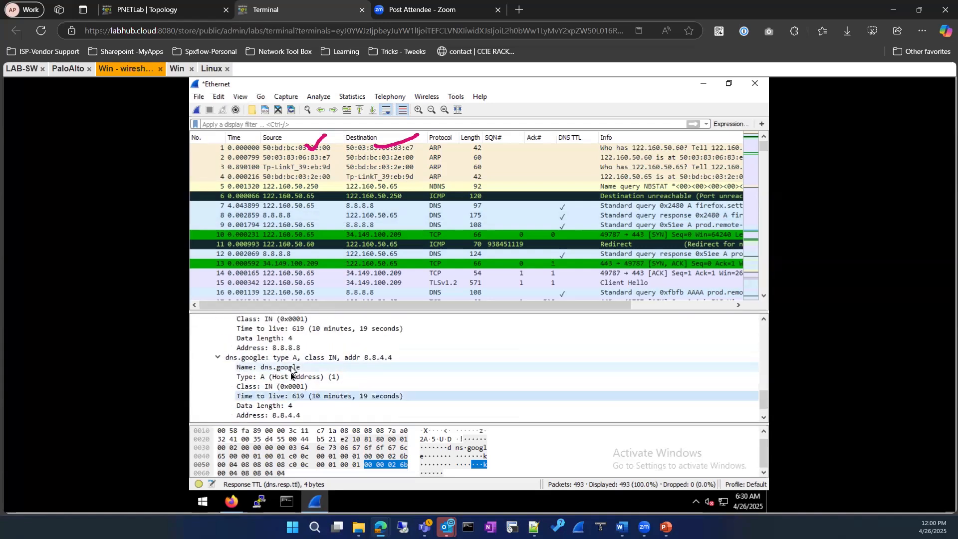
pyautogui.scroll(6, 288, 372)
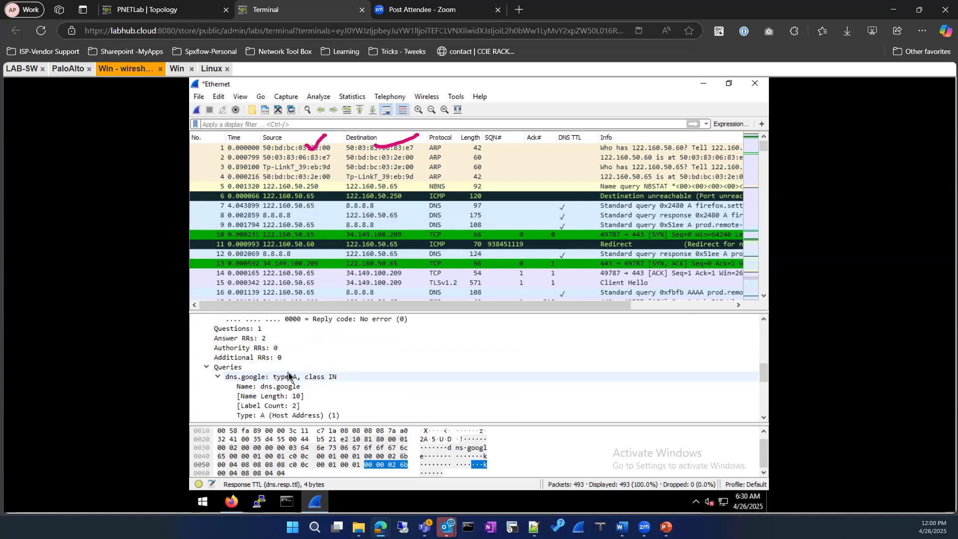
pyautogui.scroll(7, 288, 375)
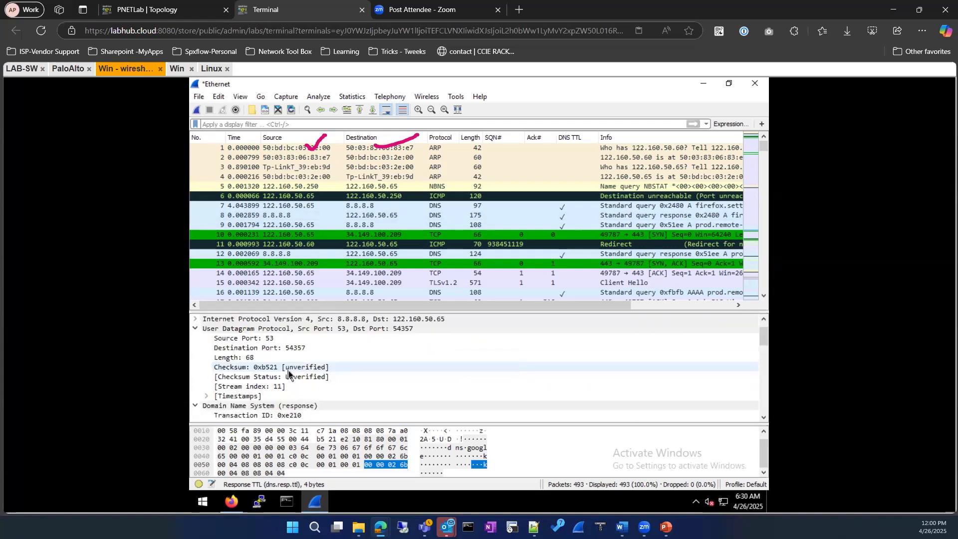
pyautogui.scroll(-7, 289, 372)
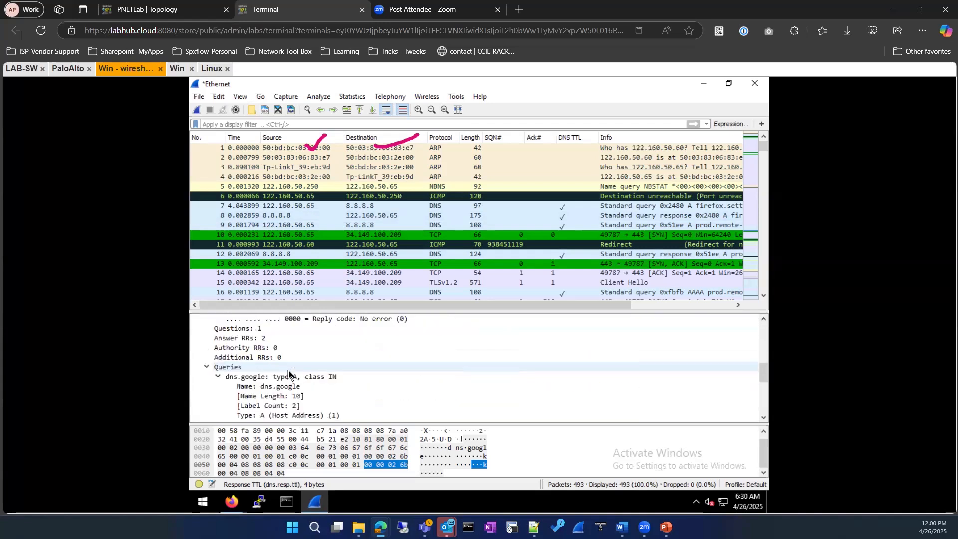
pyautogui.scroll(-6, 288, 374)
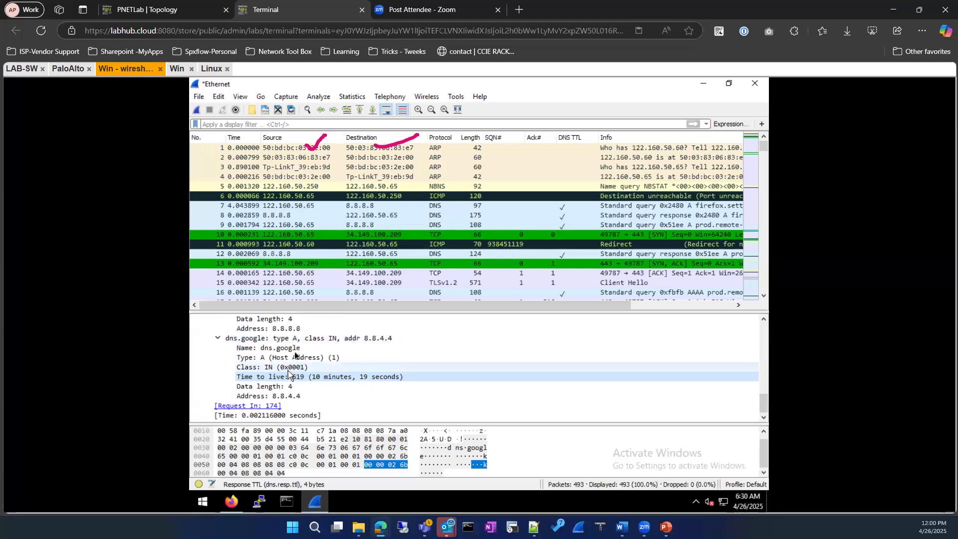
# Select query packet 7 for firefox.settings.services.mozilla.com and examine its UDP header, Authority RRs count and query, with the full Info column in view.
pyautogui.click(300, 209)
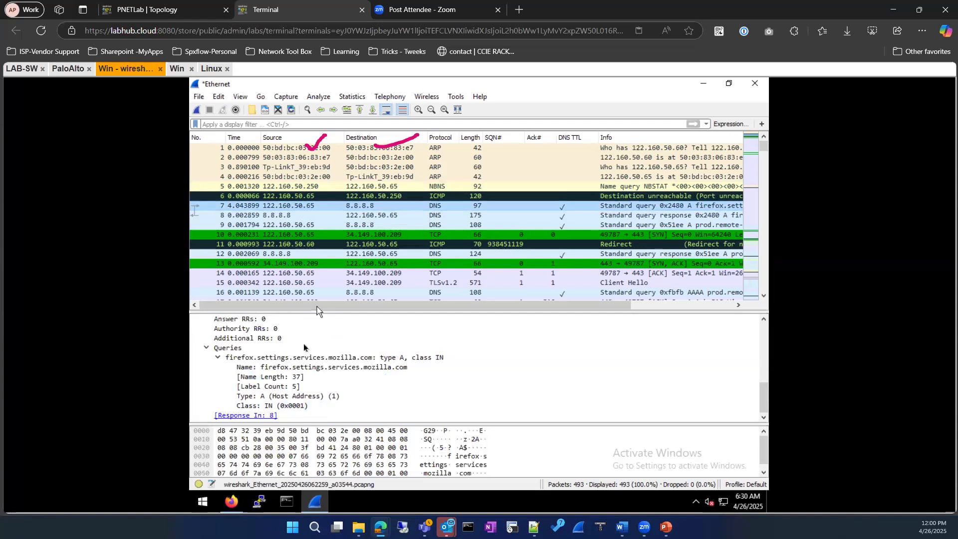
pyautogui.hscroll(3, 317, 307)
pyautogui.scroll(3, 305, 383)
pyautogui.scroll(5, 304, 383)
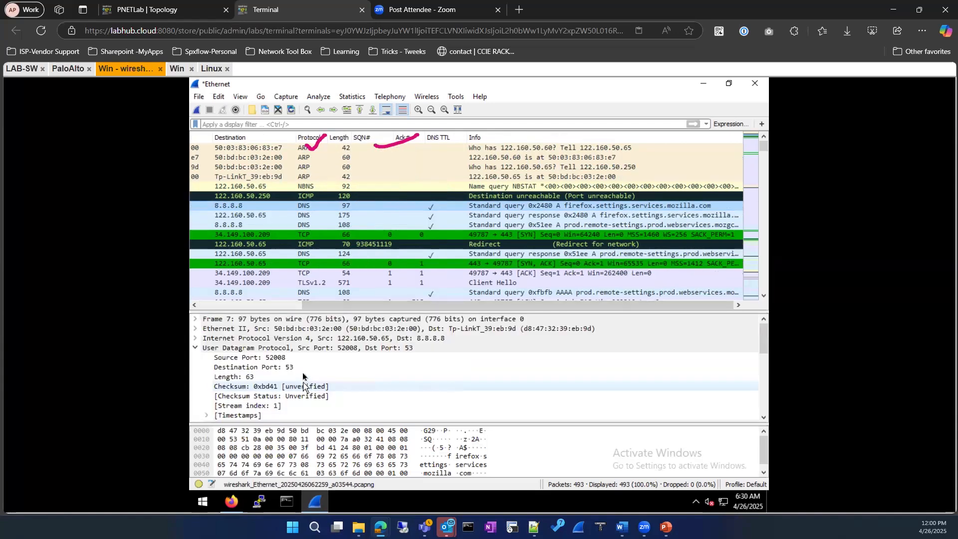
pyautogui.scroll(-6, 303, 371)
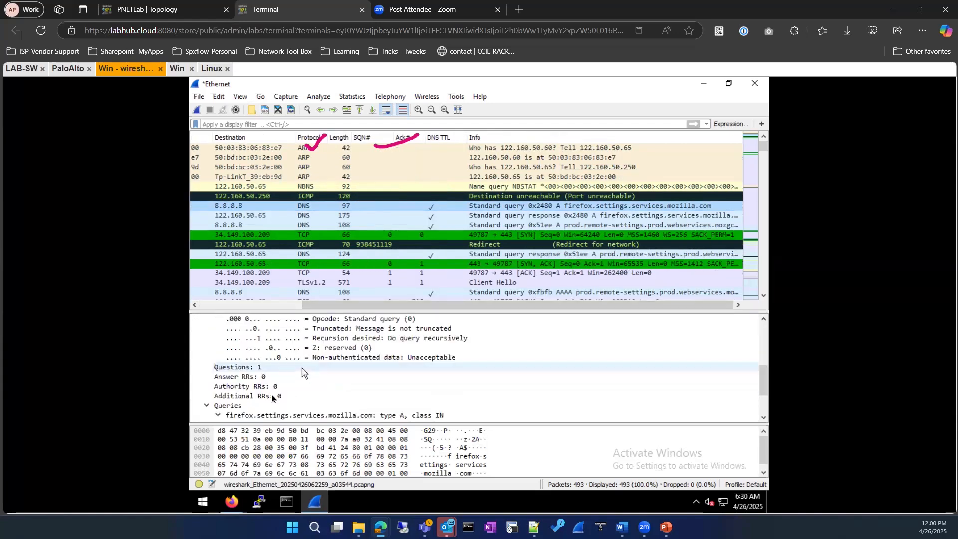
pyautogui.click(255, 388)
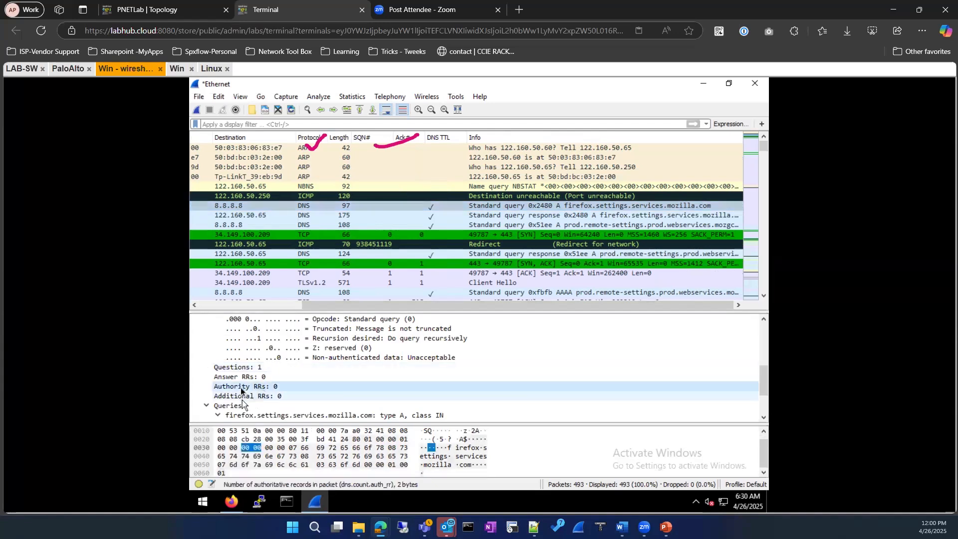
pyautogui.scroll(6, 242, 389)
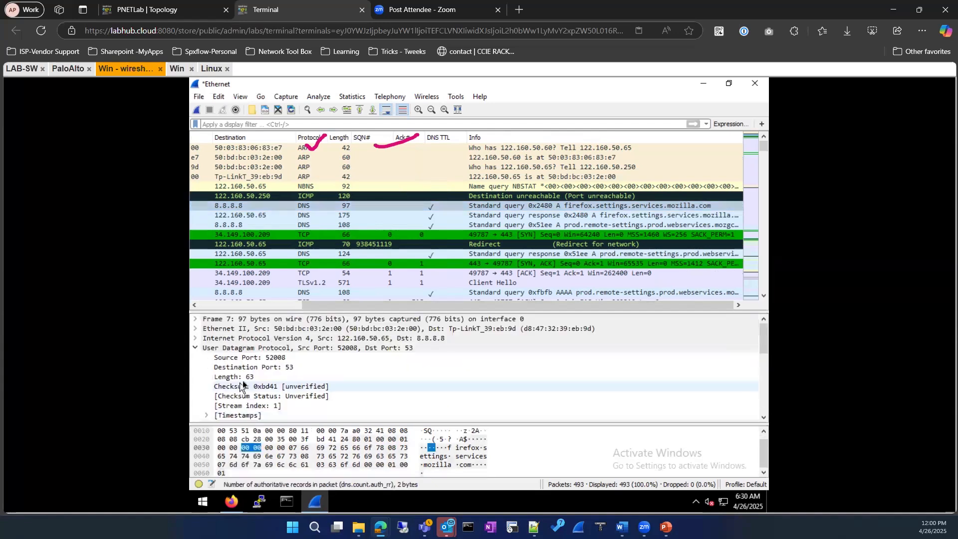
pyautogui.scroll(-7, 242, 385)
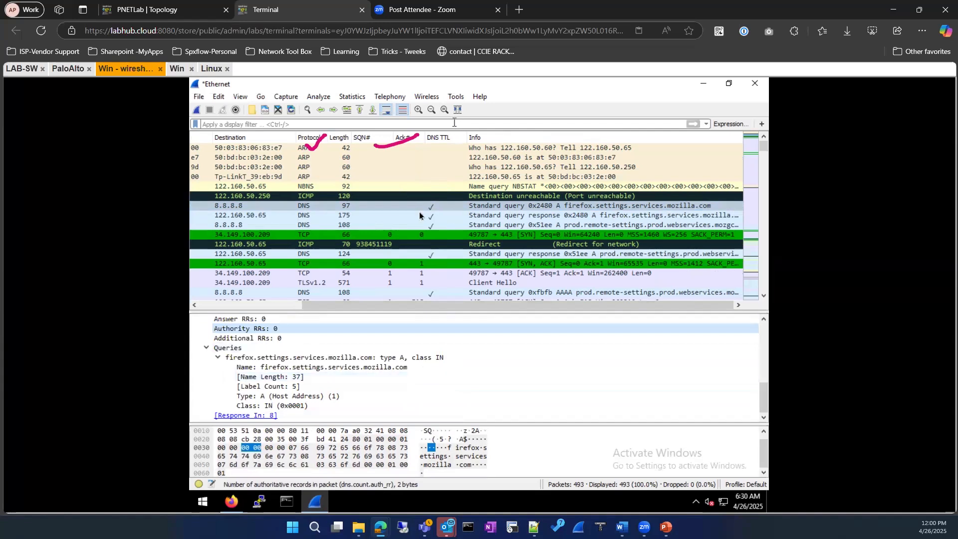
pyautogui.scroll(-3, 420, 215)
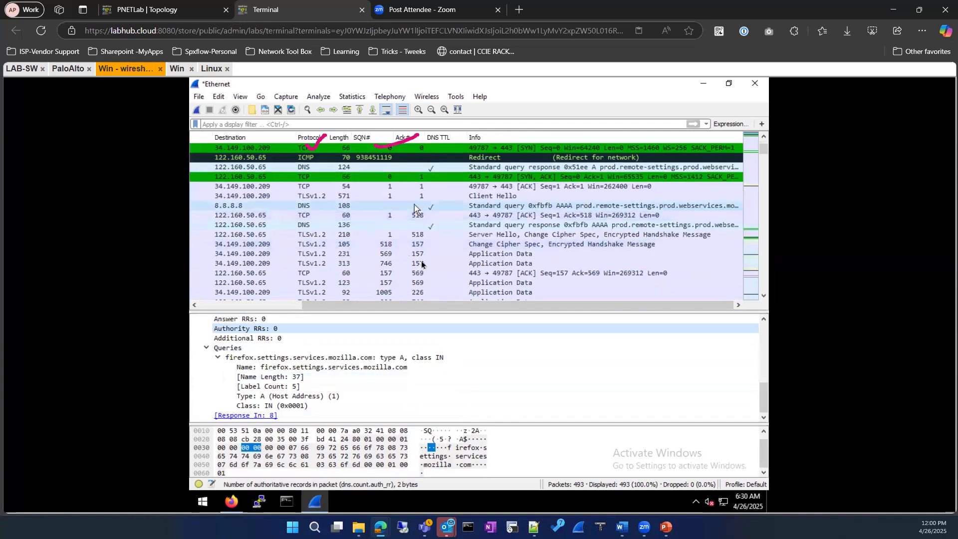
# Filter the packet list with the display filter dns, with the No., Time and Source columns in view.
pyautogui.moveTo(440, 310); pyautogui.dragTo(317, 253)
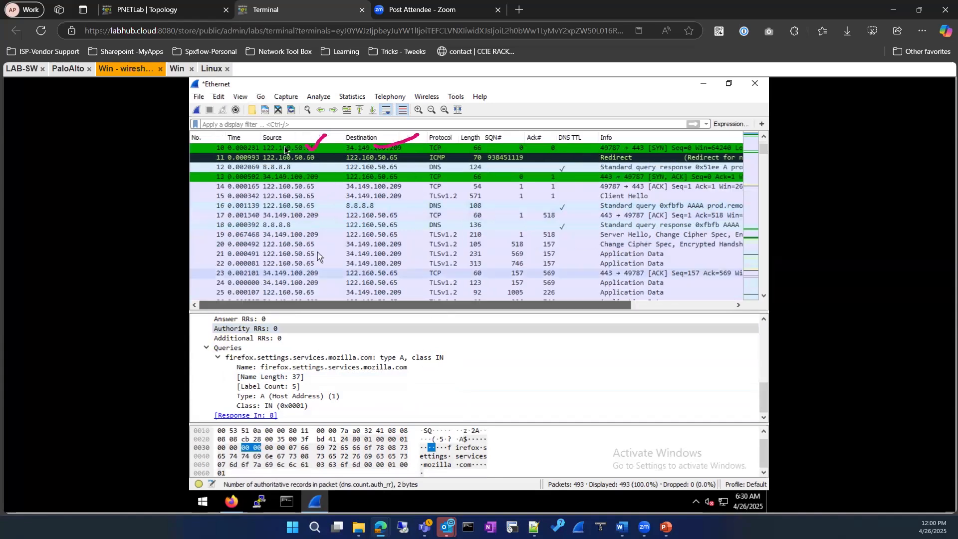
pyautogui.click(267, 124)
pyautogui.write('dns')
pyautogui.press('Return')
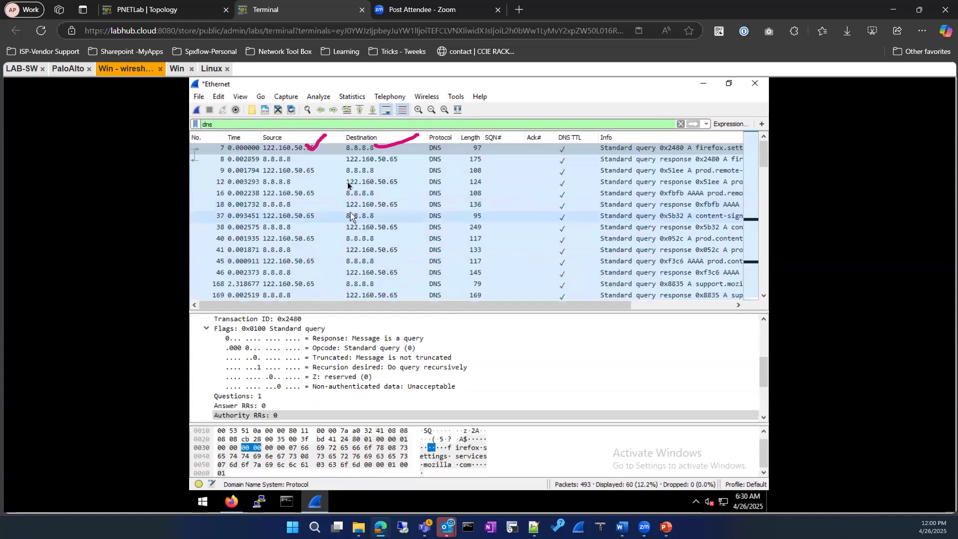
# Compare the A query in packet 9 with the AAAA query in packet 16 for prod.remote-settings.prod.webservices.mozgcp.net.
pyautogui.click(337, 170)
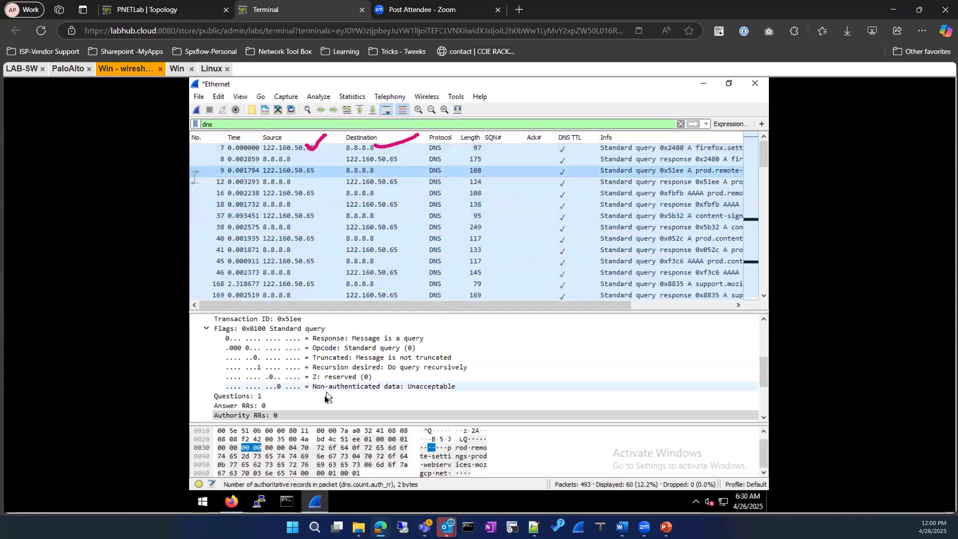
pyautogui.scroll(-3, 325, 395)
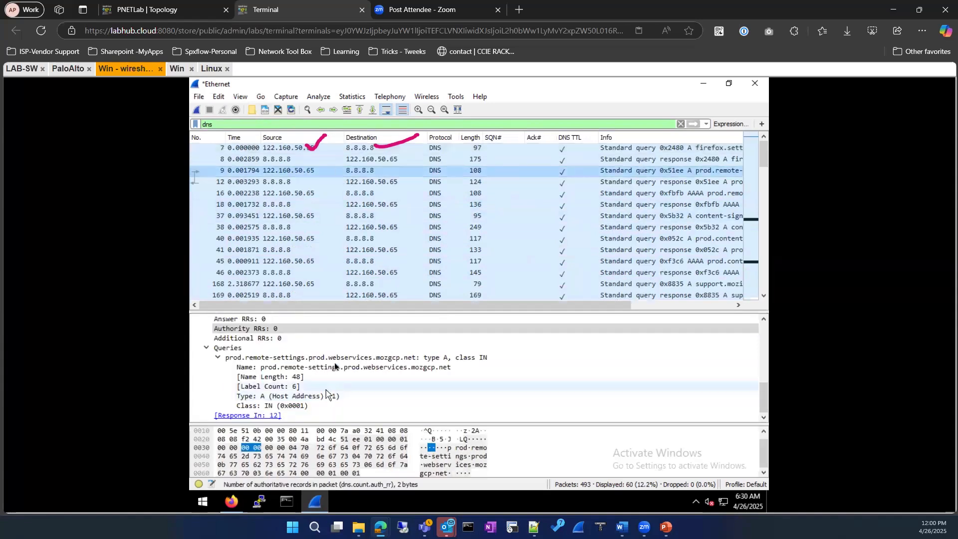
pyautogui.click(317, 193)
pyautogui.scroll(5, 288, 349)
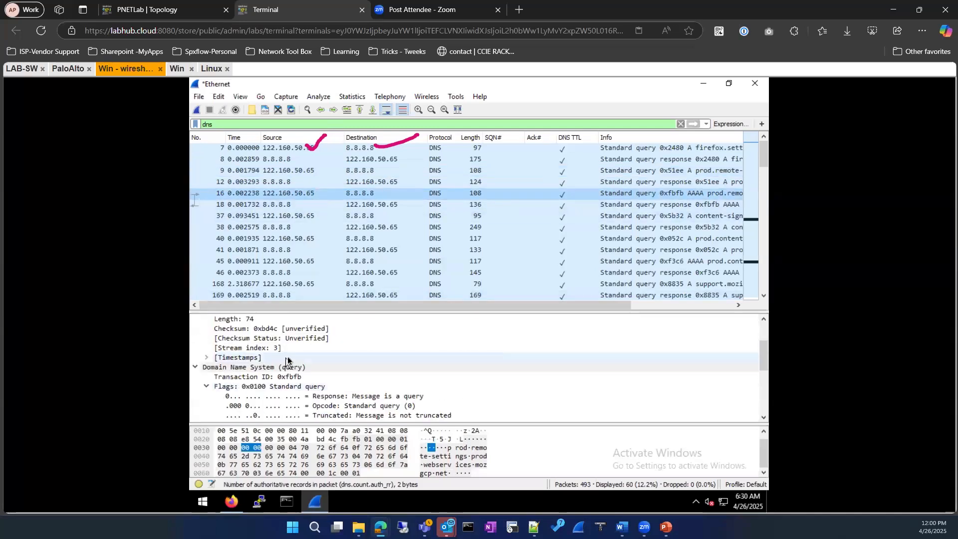
pyautogui.scroll(2, 288, 357)
pyautogui.scroll(-3, 288, 357)
pyautogui.scroll(-4, 289, 355)
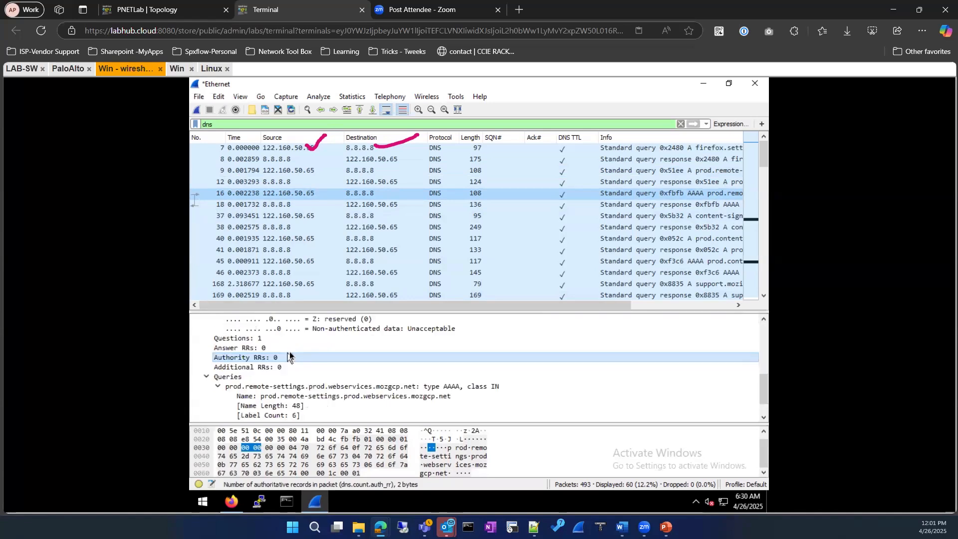
pyautogui.scroll(-1, 291, 351)
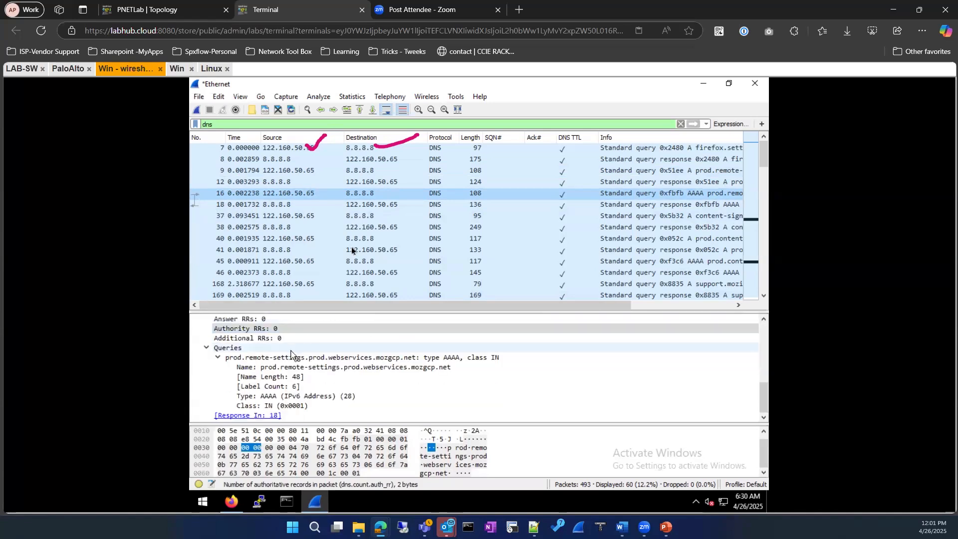
# Select the dns.google A query in packet 174 and examine its query record, flags and UDP header.
pyautogui.scroll(-3, 350, 249)
pyautogui.scroll(-1, 350, 250)
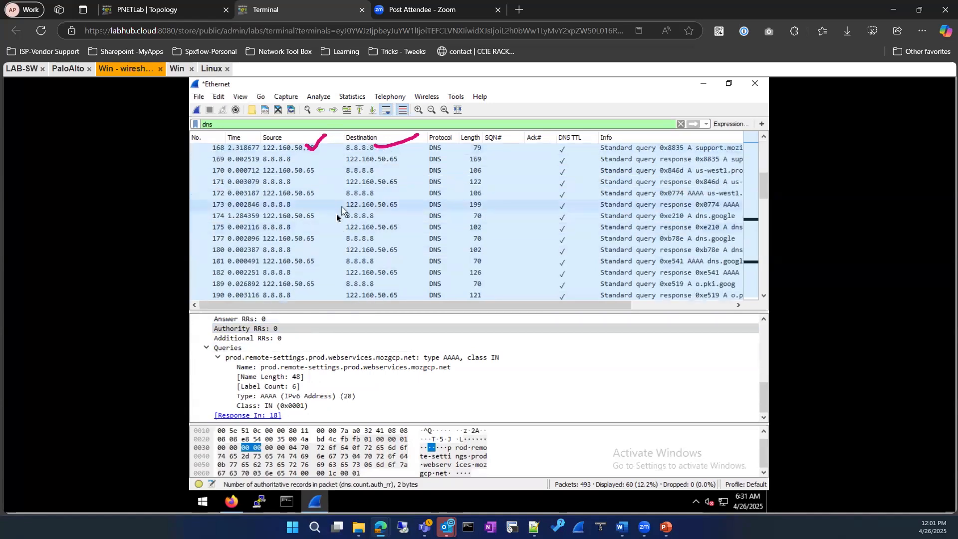
pyautogui.click(336, 215)
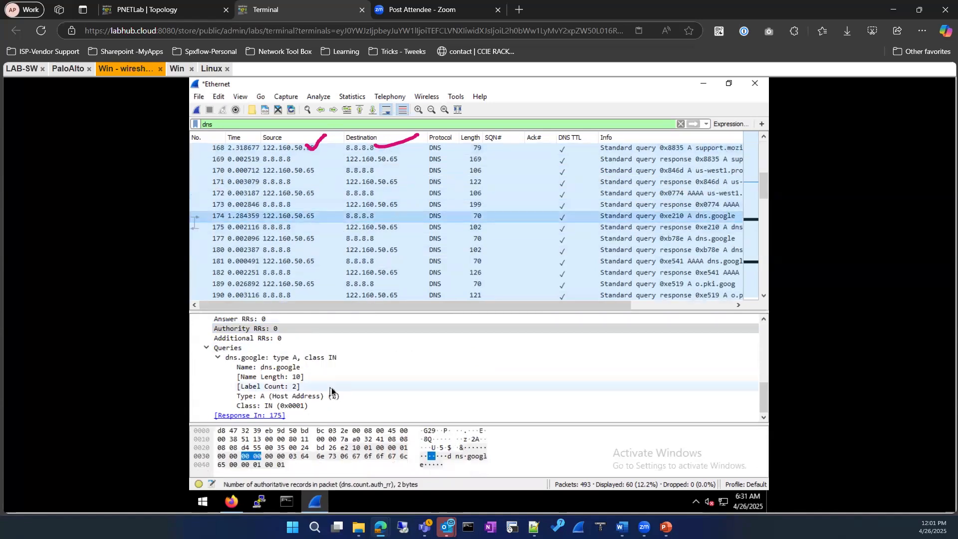
pyautogui.scroll(4, 332, 383)
pyautogui.scroll(-1, 330, 381)
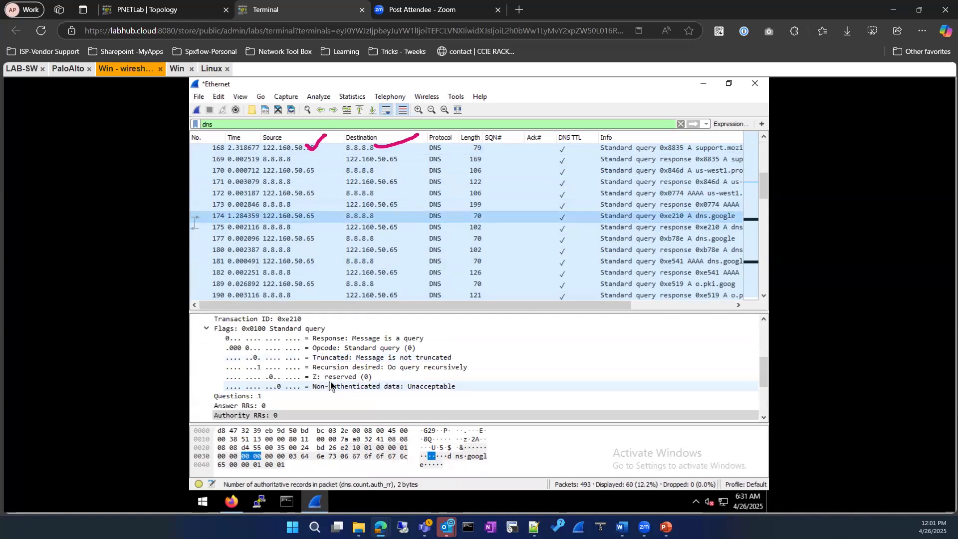
pyautogui.scroll(2, 330, 379)
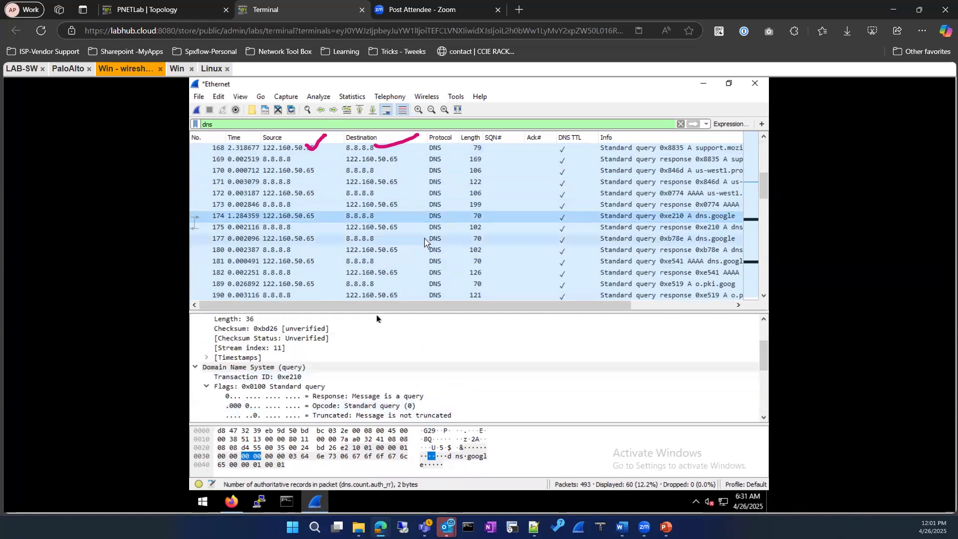
# Bring the Info column into view, select the dns.google AAAA response, and review its IPv6 answers, TTLs and flags.
pyautogui.moveTo(376, 305); pyautogui.dragTo(470, 302)
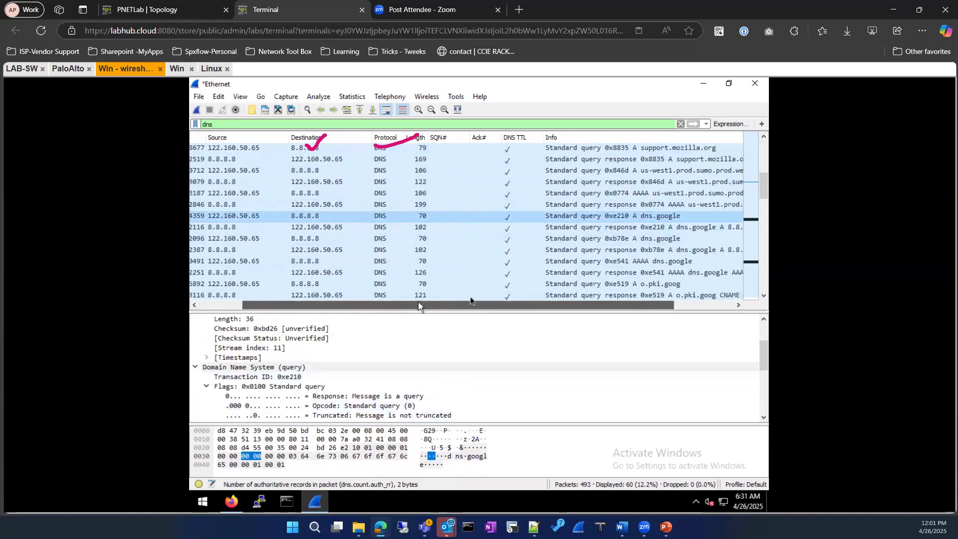
pyautogui.click(535, 272)
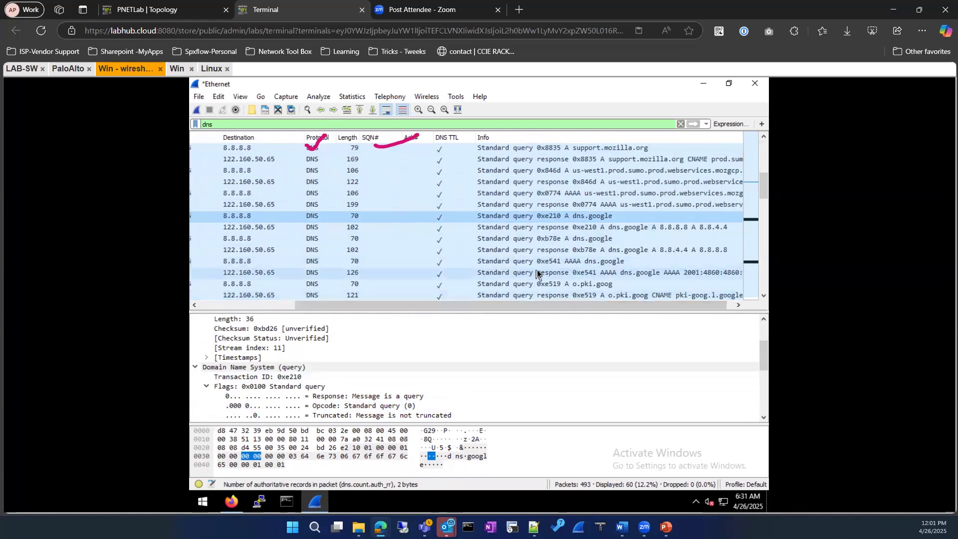
pyautogui.scroll(-5, 317, 395)
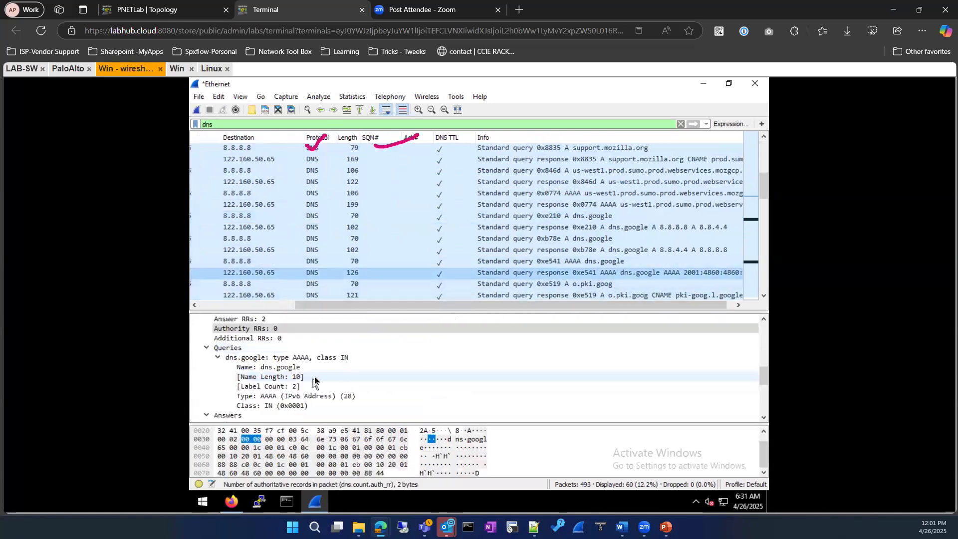
pyautogui.scroll(-3, 314, 378)
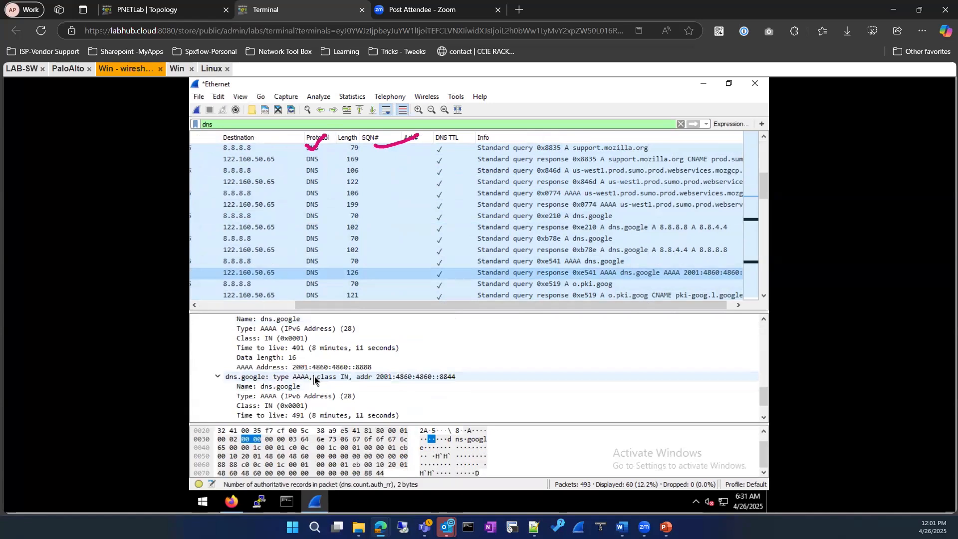
pyautogui.scroll(4, 316, 377)
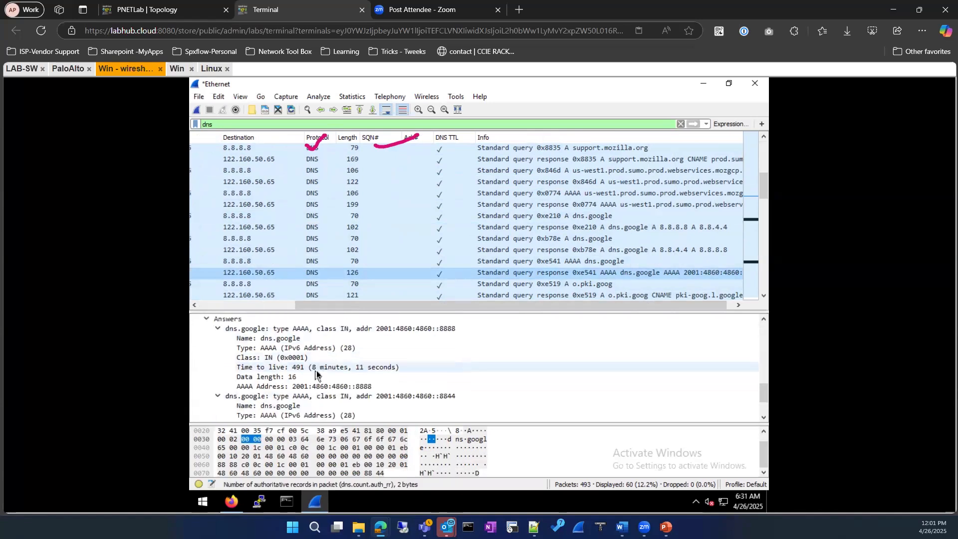
pyautogui.scroll(8, 316, 372)
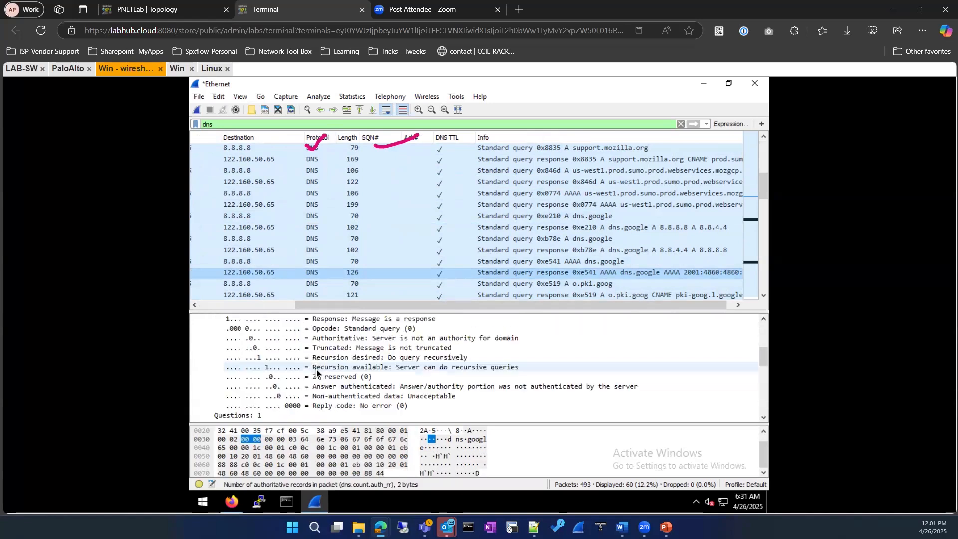
# Select the o.pki.goog response and highlight its type A answer record for pki-goog.l.google.com.
pyautogui.scroll(-1, 380, 263)
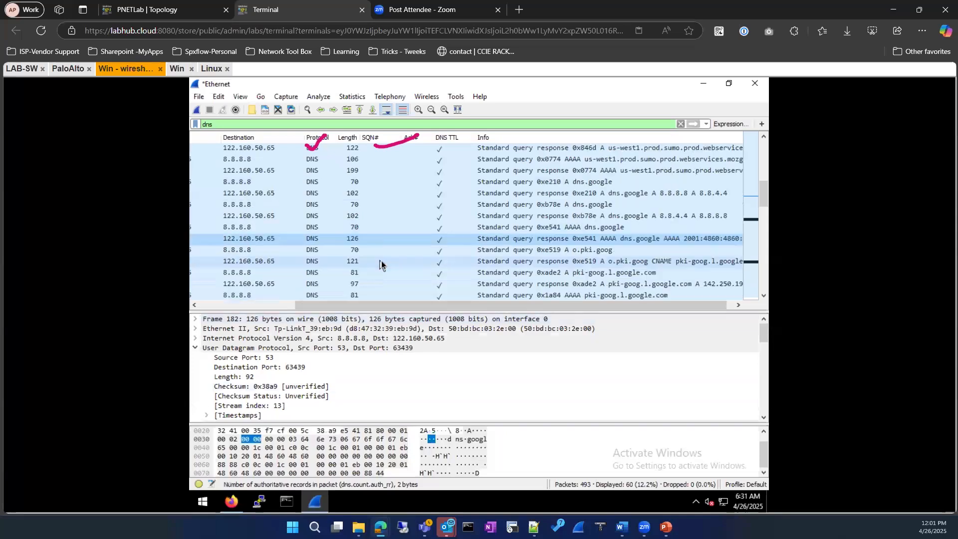
pyautogui.click(457, 264)
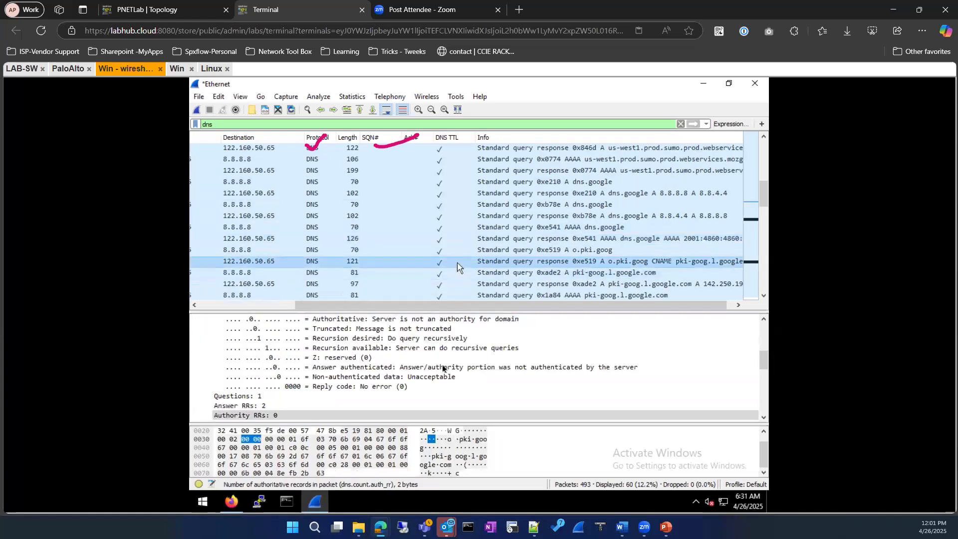
pyautogui.scroll(-3, 436, 375)
pyautogui.scroll(-5, 435, 375)
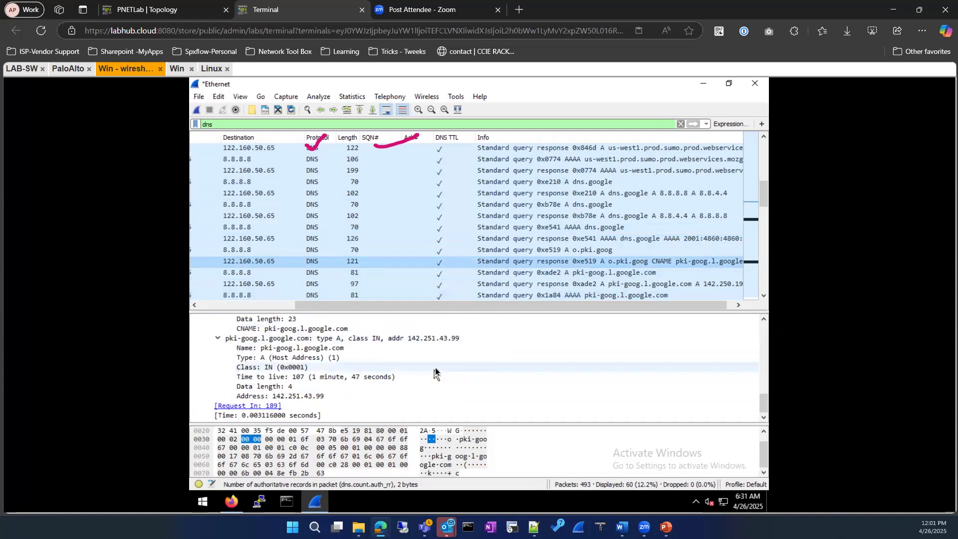
pyautogui.click(351, 339)
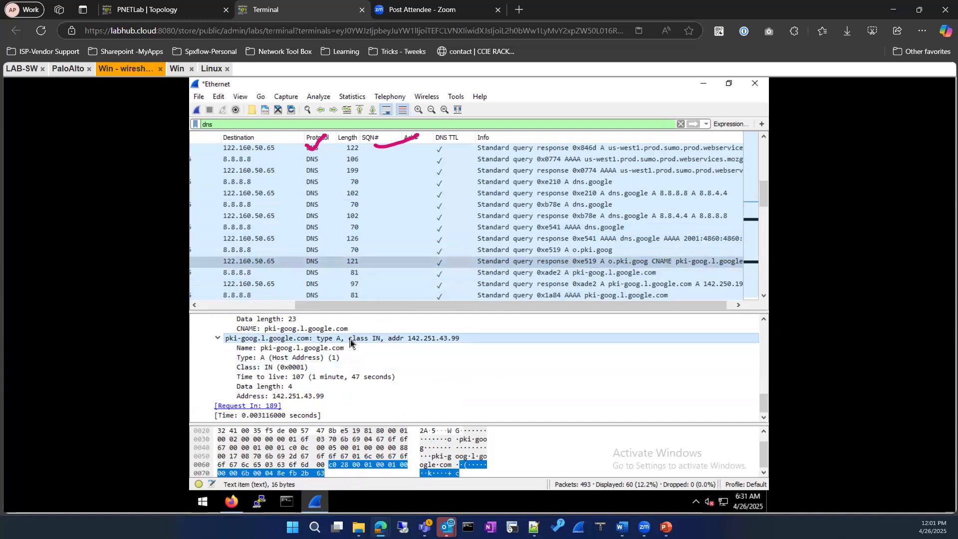
# Highlight the o.pki.goog CNAME answer and review the rest of the response back up to its UDP header.
pyautogui.scroll(1, 350, 339)
pyautogui.scroll(1, 351, 340)
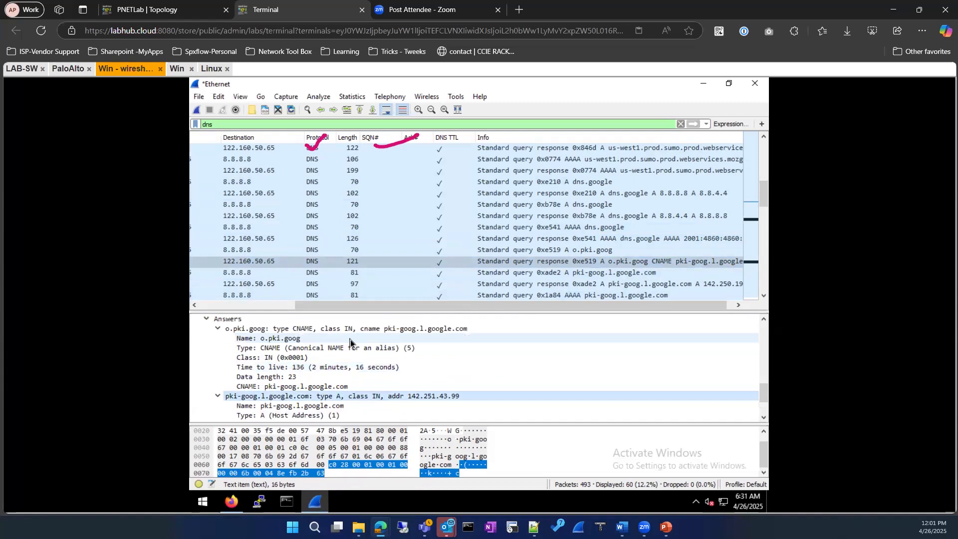
pyautogui.click(374, 330)
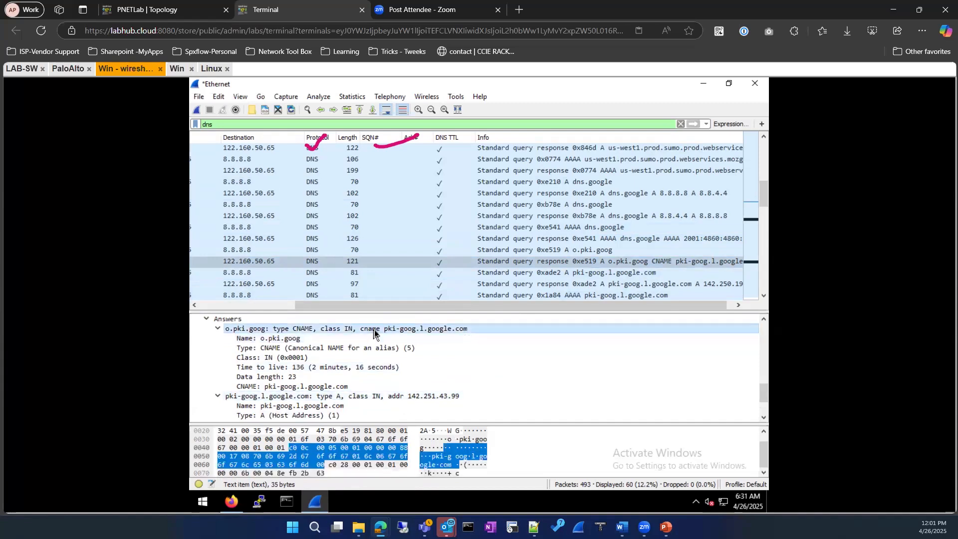
pyautogui.scroll(-2, 365, 373)
pyautogui.scroll(5, 364, 365)
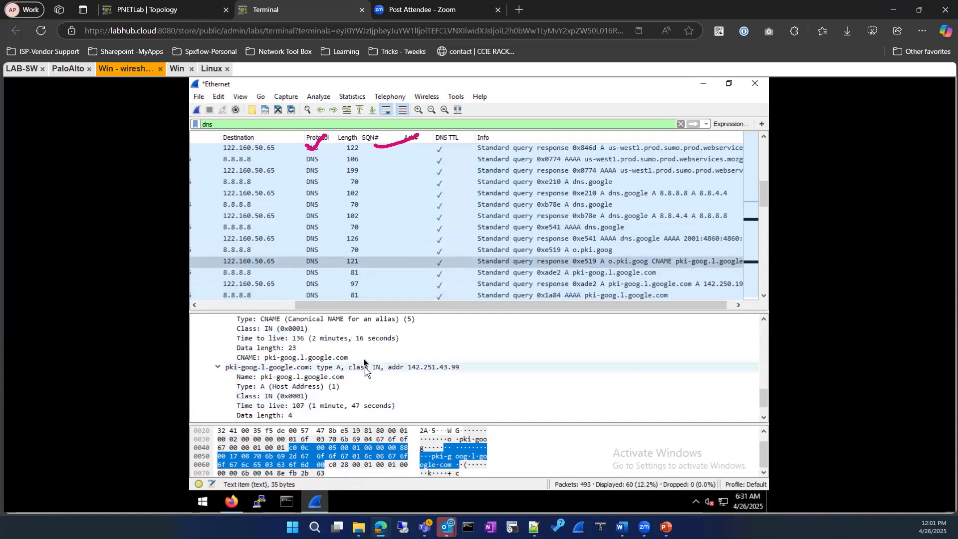
pyautogui.scroll(5, 363, 358)
pyautogui.scroll(4, 362, 357)
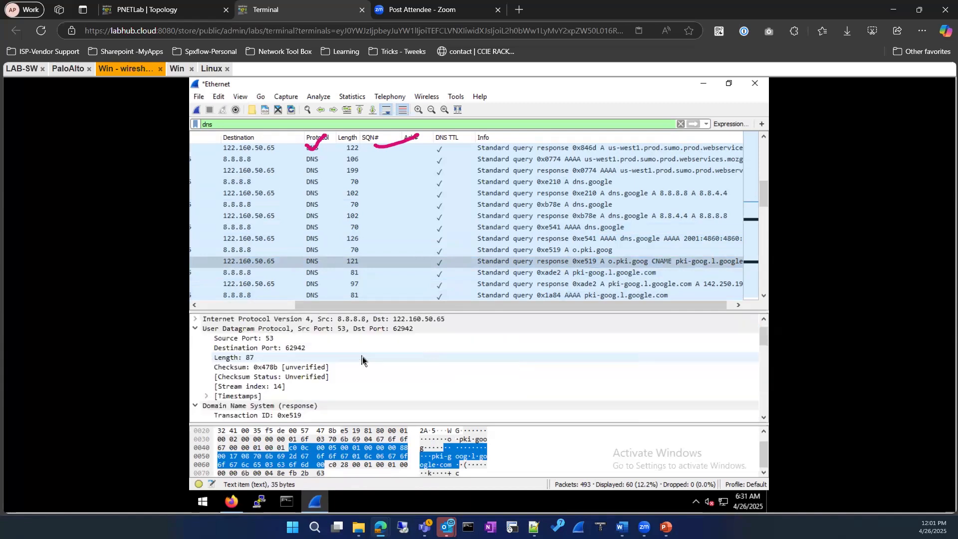
# Select the fonts.googleapis.com A query in packet 285 and inspect its flags, record counts and query.
pyautogui.scroll(-5, 454, 259)
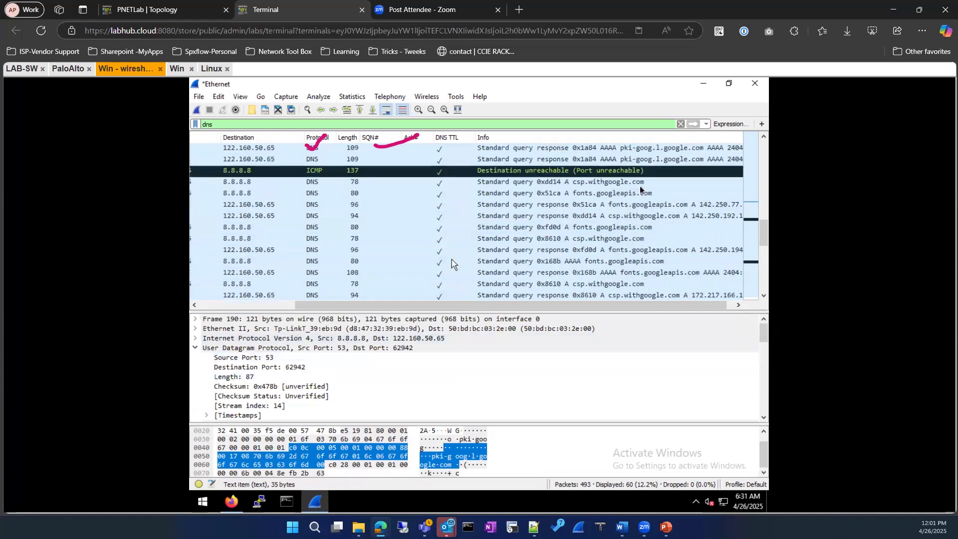
pyautogui.click(601, 194)
pyautogui.scroll(-8, 424, 366)
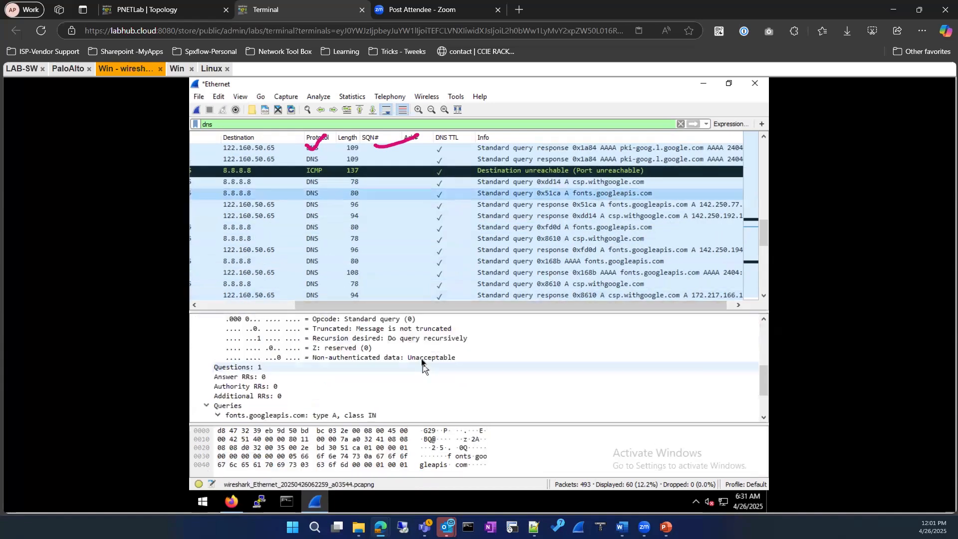
pyautogui.scroll(8, 423, 358)
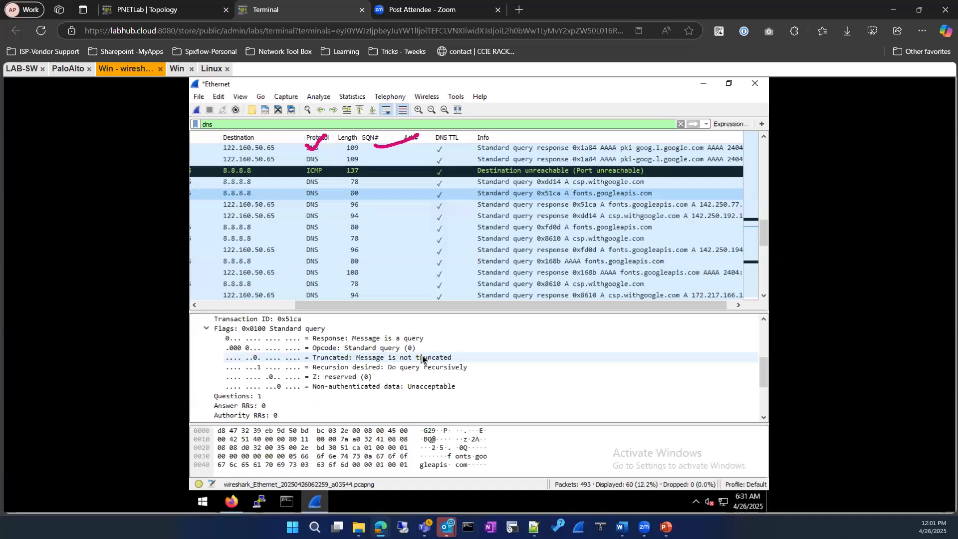
pyautogui.scroll(-6, 483, 233)
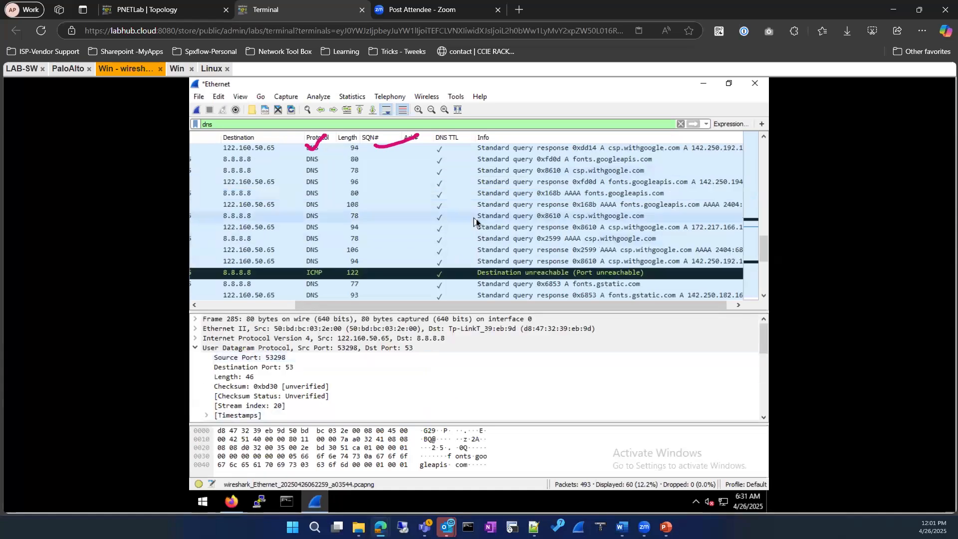
pyautogui.click(499, 238)
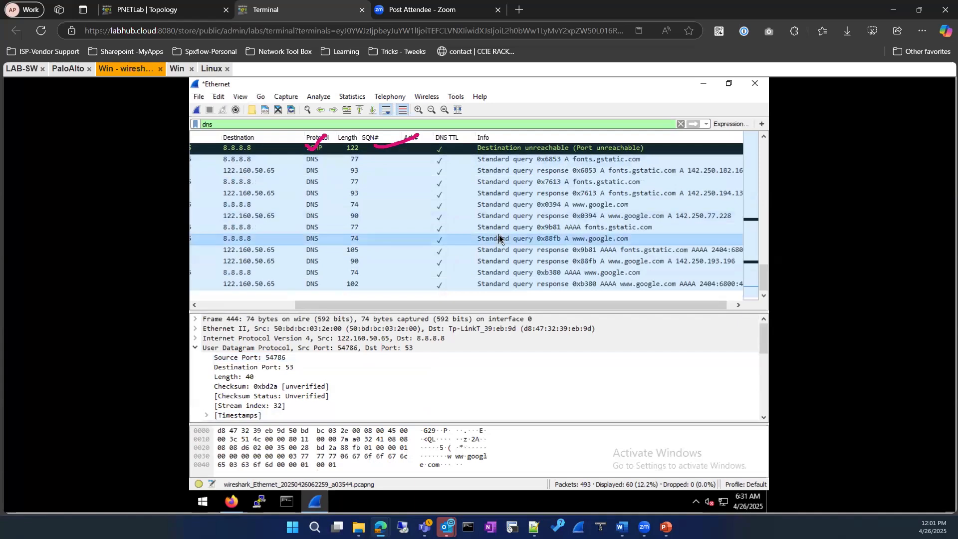
pyautogui.scroll(-5, 375, 359)
pyautogui.scroll(-2, 376, 358)
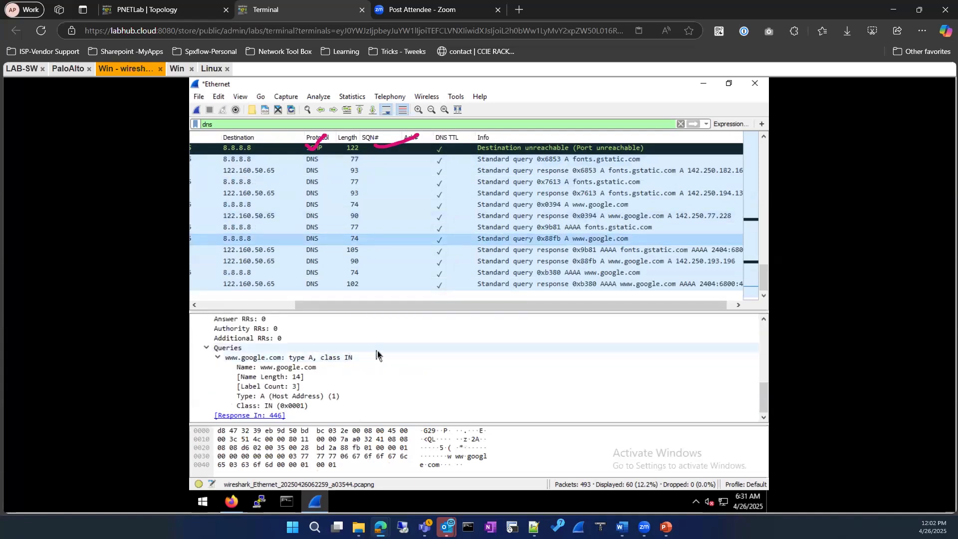
pyautogui.scroll(4, 376, 353)
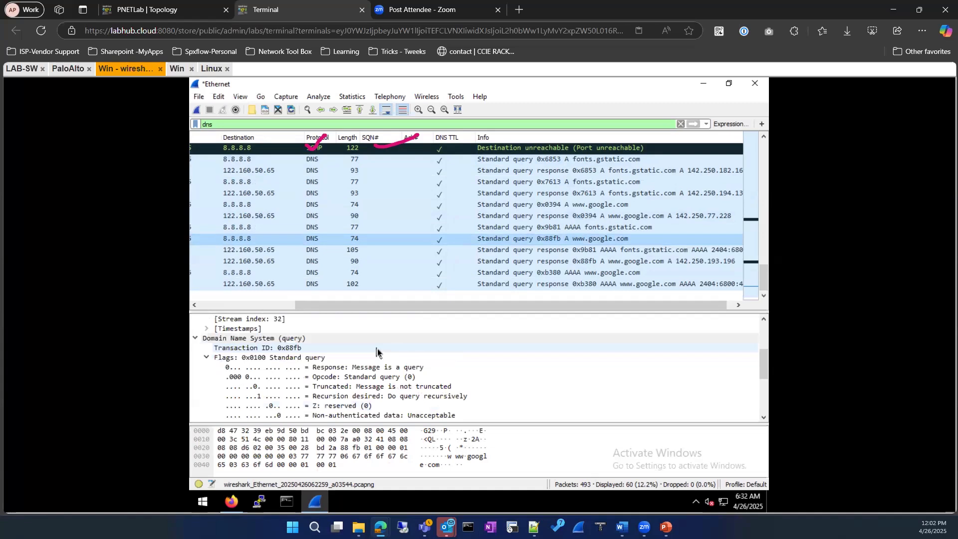
pyautogui.scroll(1, 377, 352)
pyautogui.scroll(1, 377, 352)
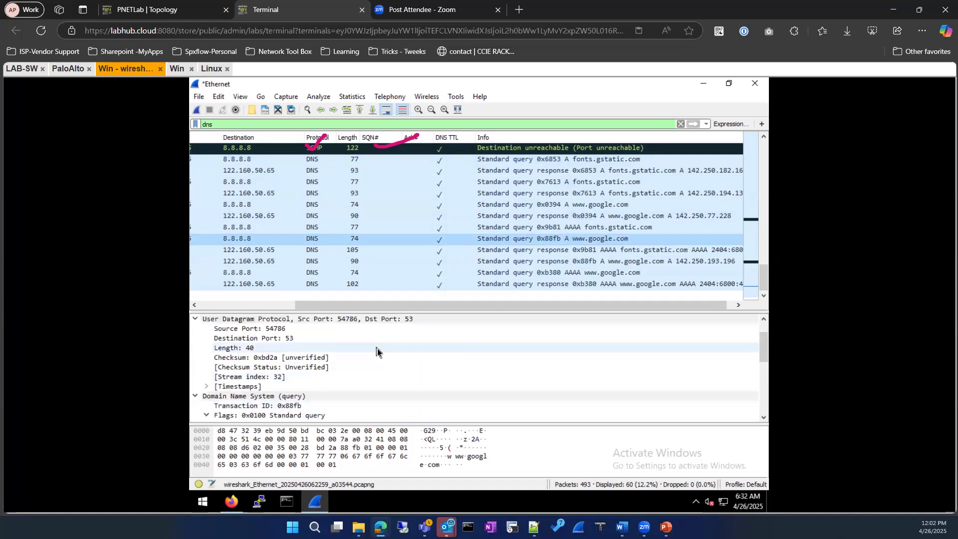
pyautogui.scroll(1, 378, 349)
pyautogui.scroll(-7, 377, 348)
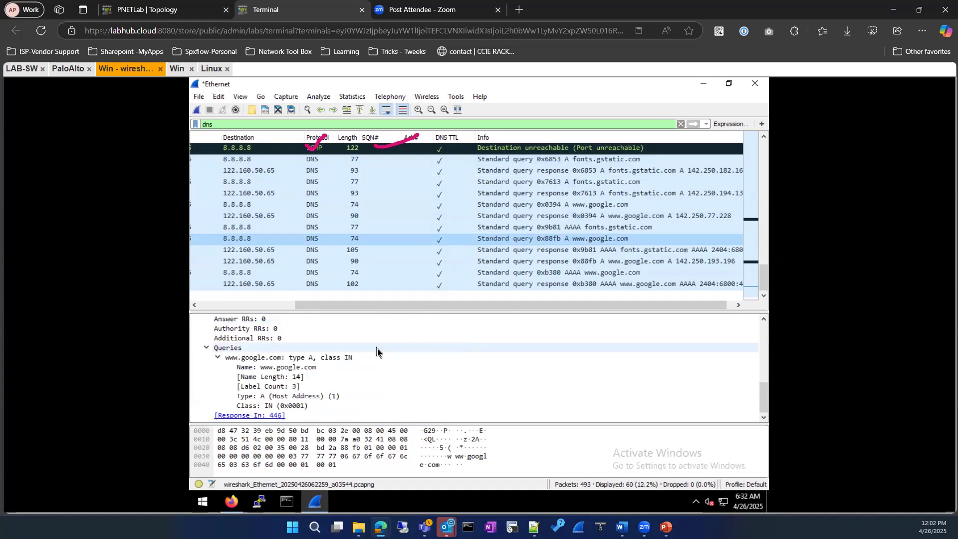
pyautogui.click(461, 250)
pyautogui.click(459, 265)
pyautogui.click(458, 284)
pyautogui.click(458, 272)
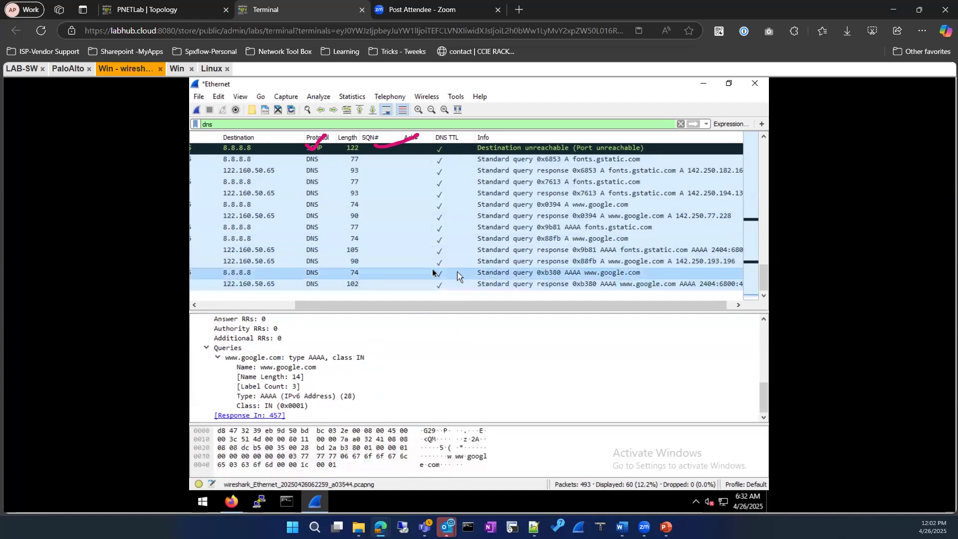
# Clear the dns display filter and quit Wireshark without saving the captured packets.
pyautogui.scroll(5, 584, 215)
pyautogui.click(681, 124)
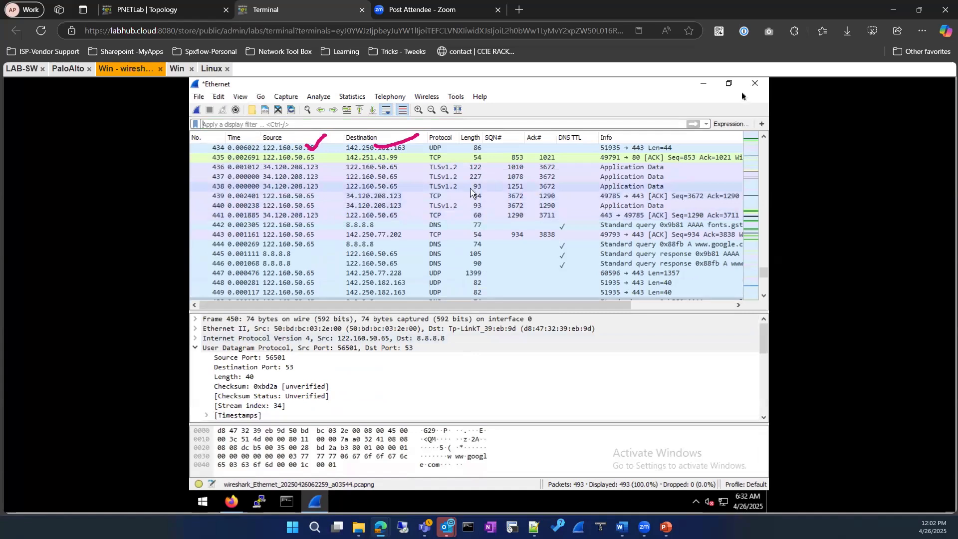
pyautogui.scroll(4, 499, 210)
pyautogui.click(755, 84)
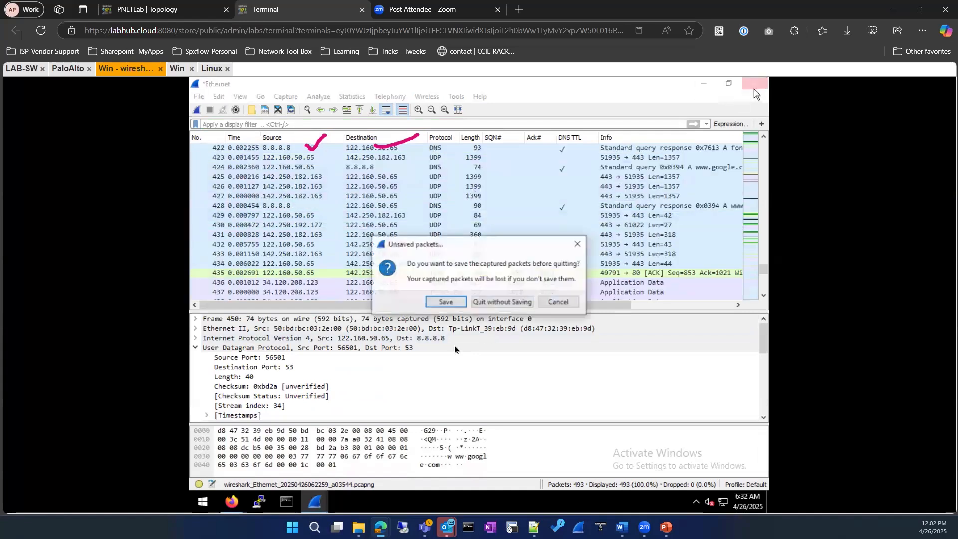
pyautogui.click(495, 303)
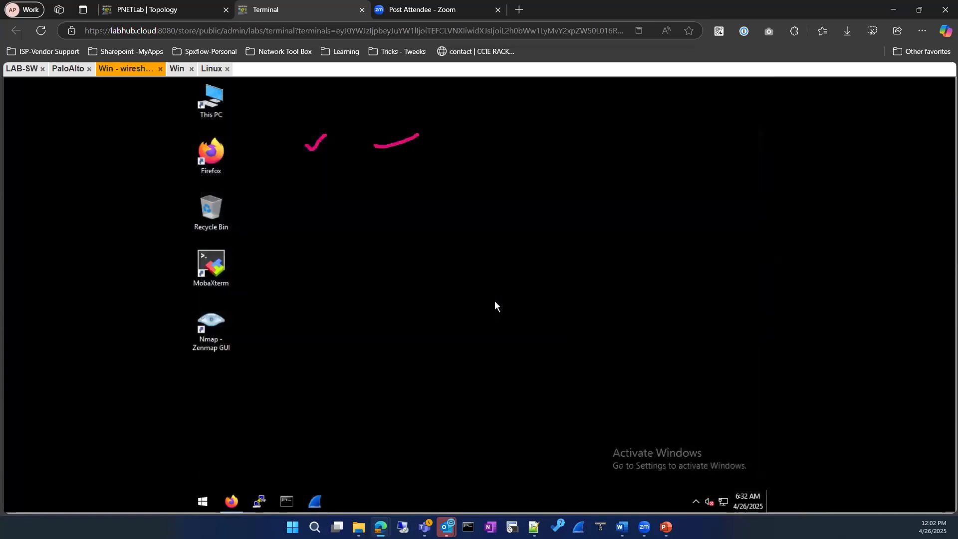
# Switch to Firefox and enter yahoo in the address bar of a new tab.
pyautogui.click(232, 501)
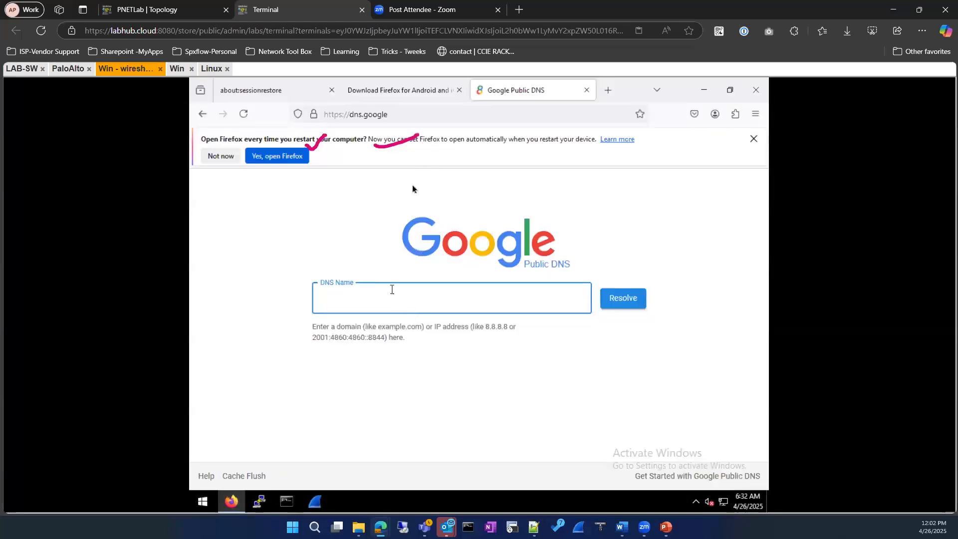
pyautogui.click(608, 89)
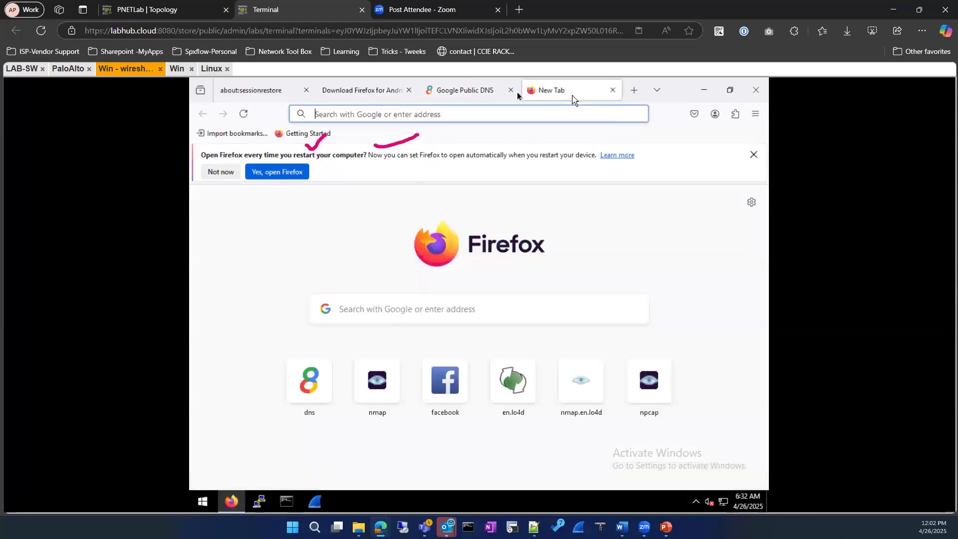
pyautogui.click(533, 114)
pyautogui.write('yahoo')
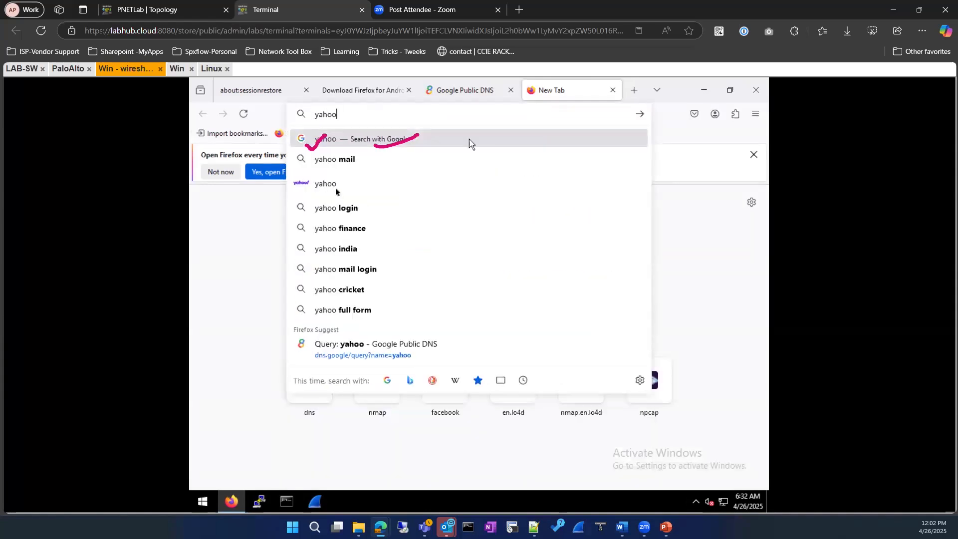
# Start a new Wireshark capture on the Ethernet interface and load yahoo.com in the prepared Firefox tab.
pyautogui.click(316, 502)
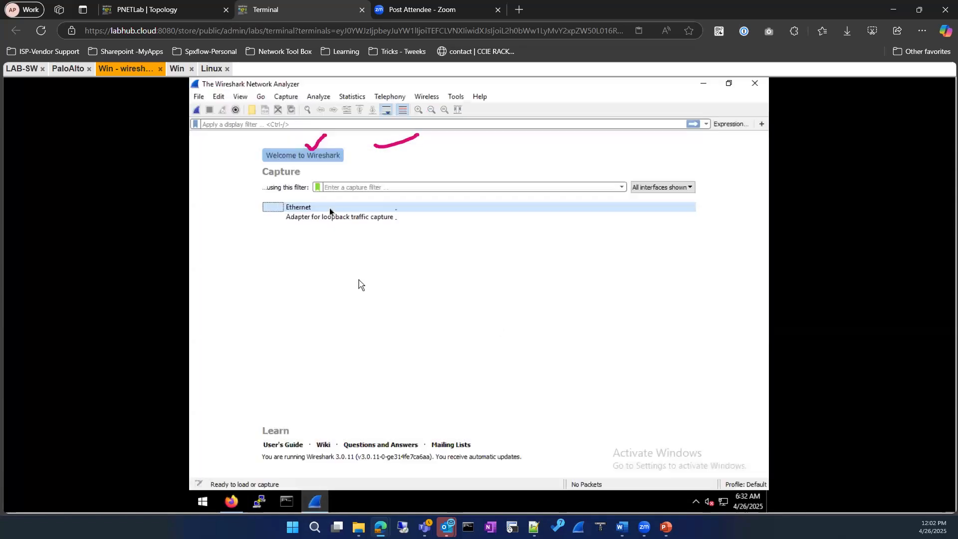
pyautogui.doubleClick(330, 212)
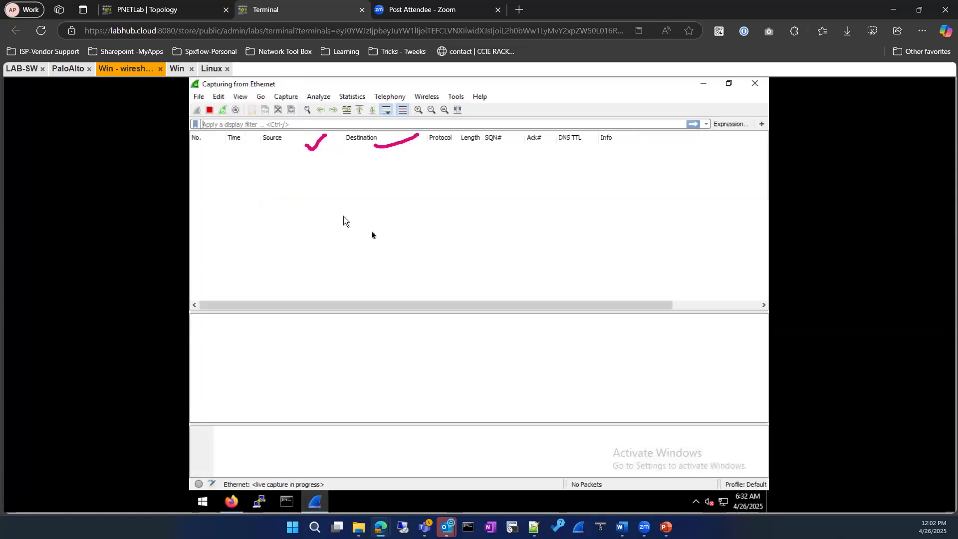
pyautogui.click(699, 86)
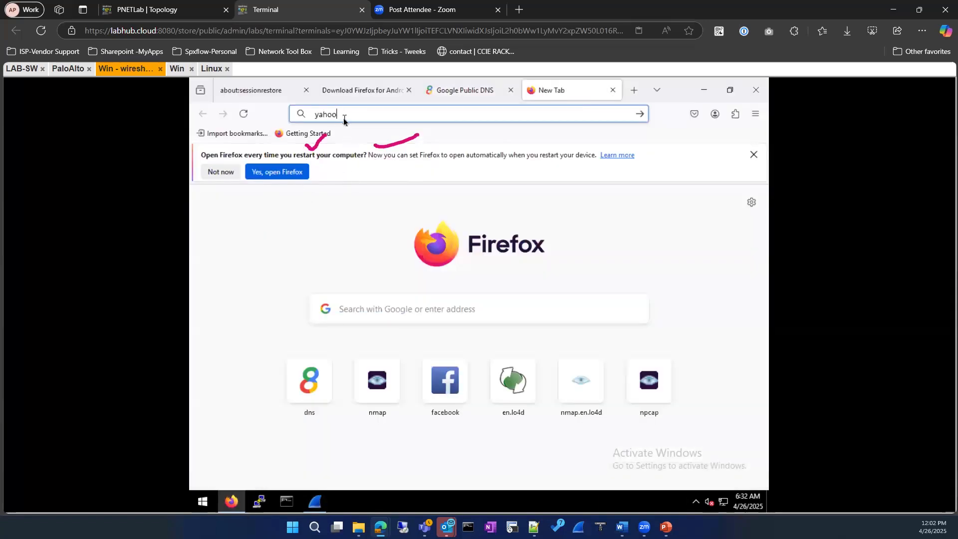
pyautogui.write('.com')
pyautogui.press('Return')
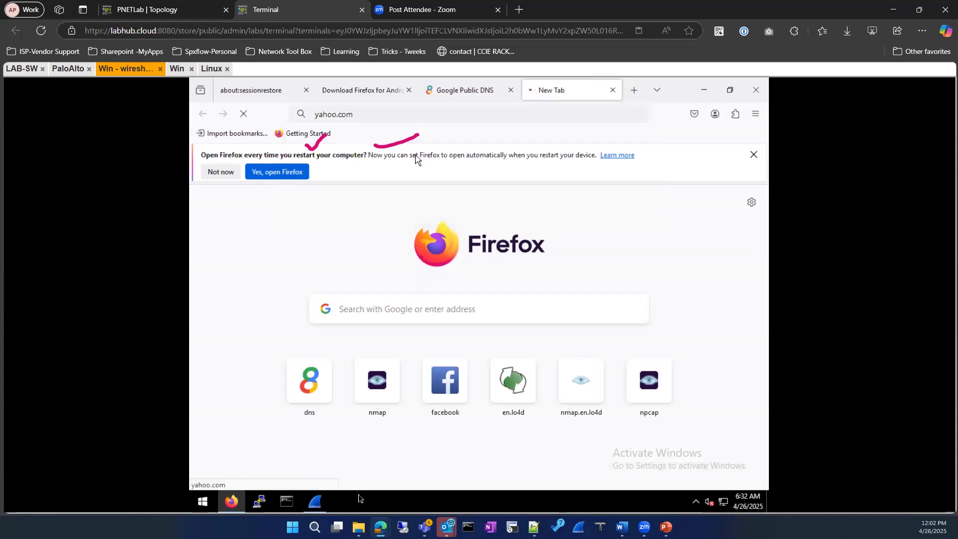
# Switch back to Wireshark and filter the live capture with dns matches "yahoo.com".
pyautogui.click(315, 501)
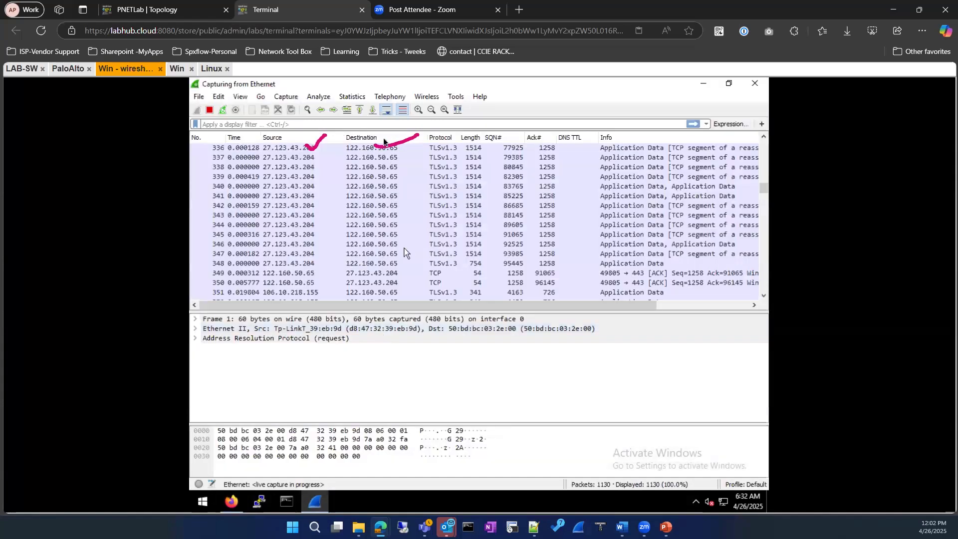
pyautogui.write('dns matches ')
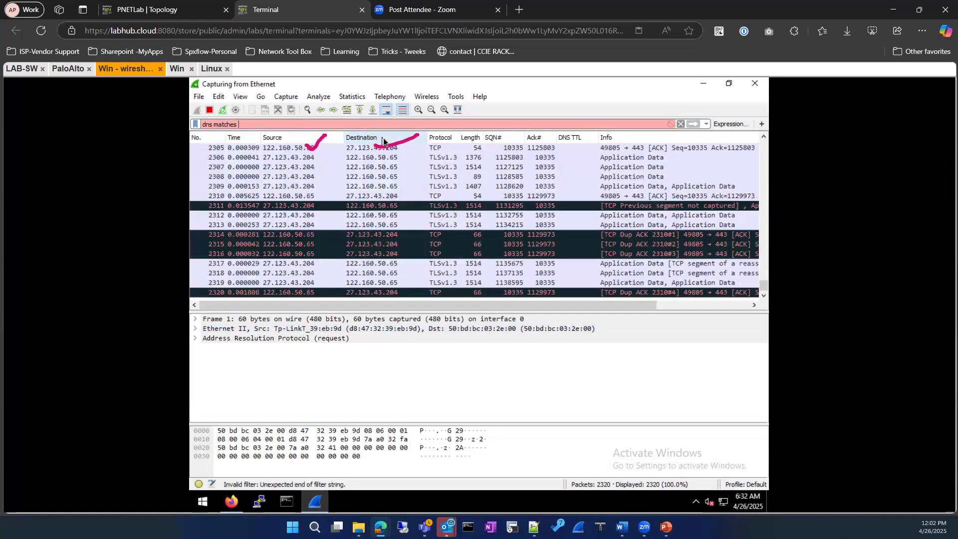
pyautogui.write('"yahoo')
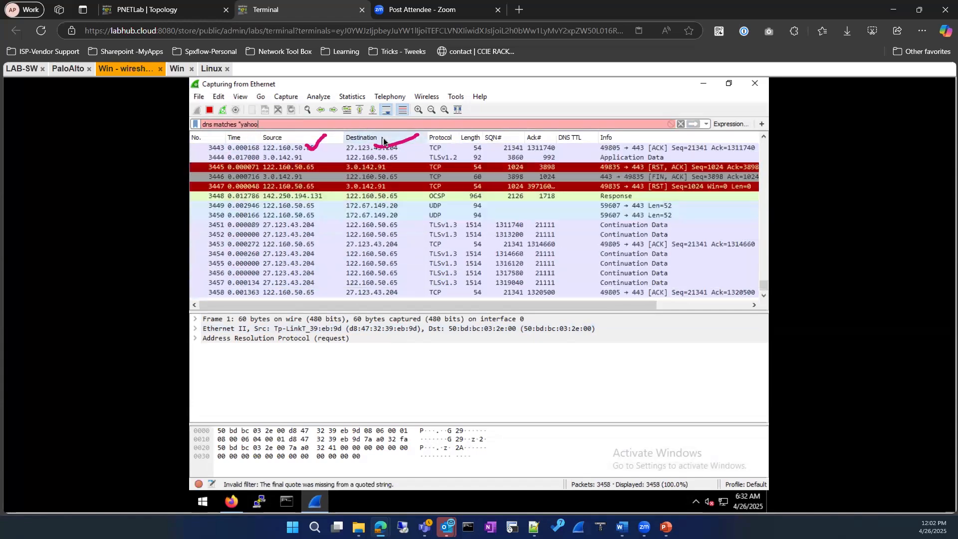
pyautogui.write('.com')
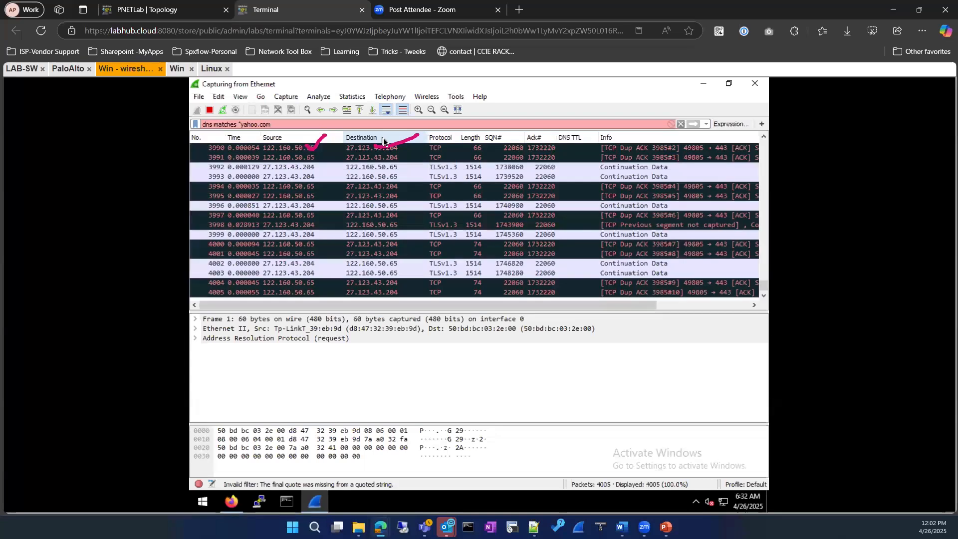
pyautogui.write('"')
pyautogui.press('Return')
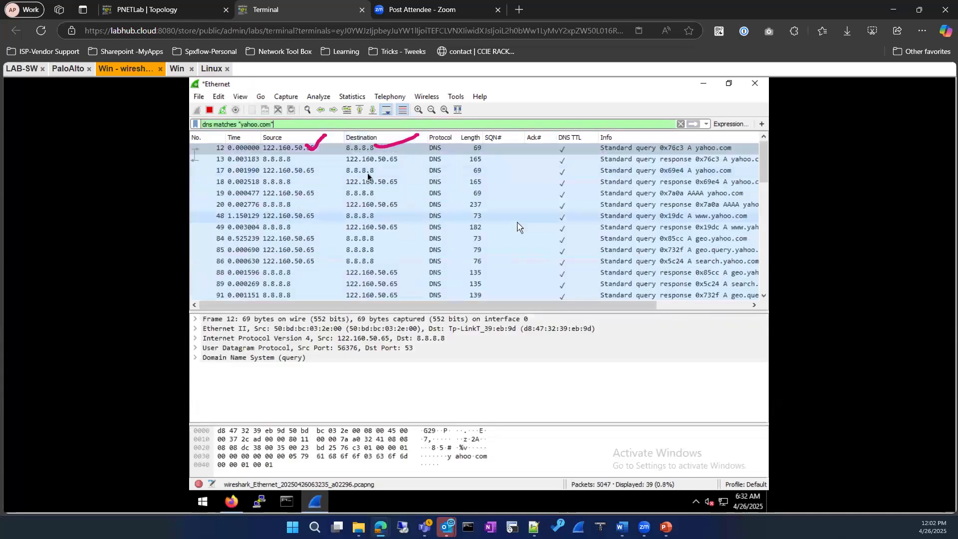
# Select the yahoo.com A response in packet 13, expand its DNS section and first answer, and review the flags and record counts.
pyautogui.click(341, 160)
pyautogui.click(196, 358)
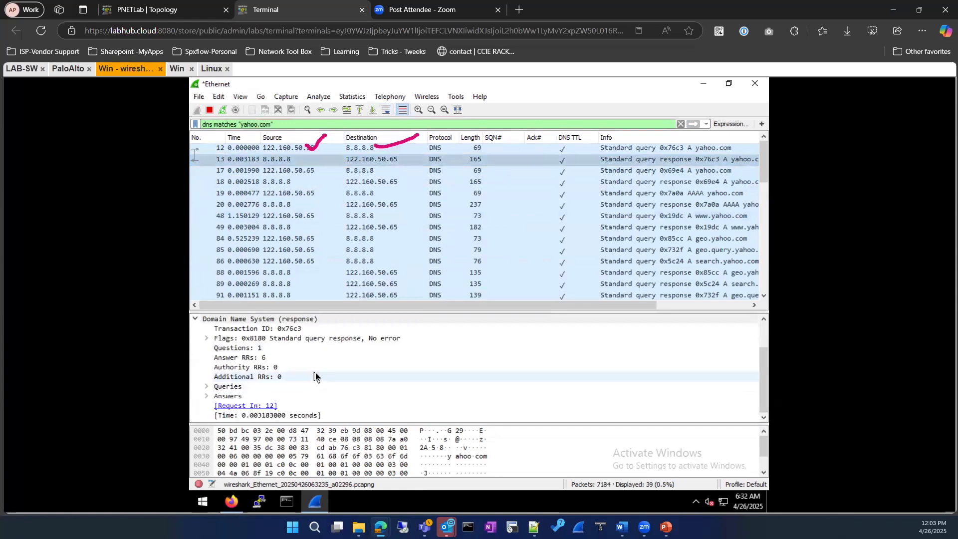
pyautogui.click(205, 397)
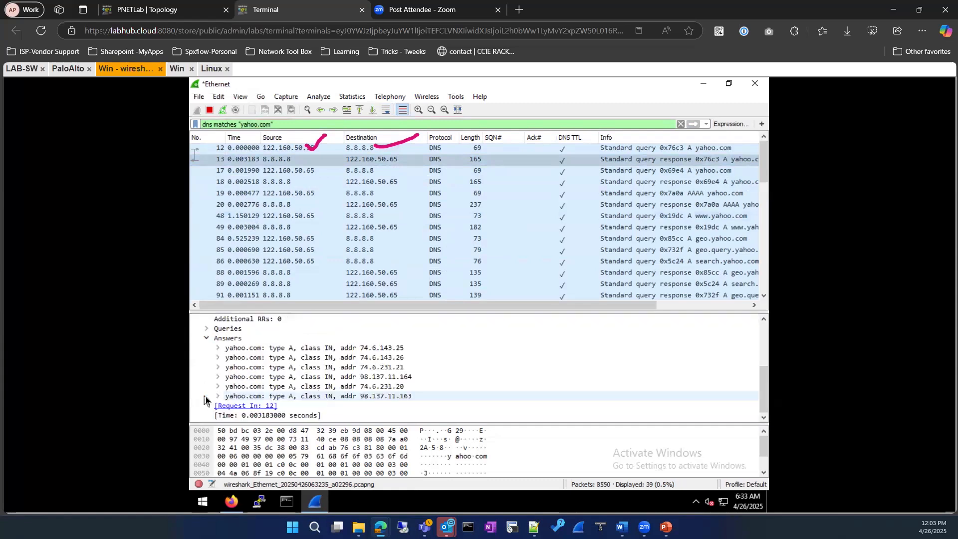
pyautogui.click(218, 350)
pyautogui.scroll(-2, 230, 370)
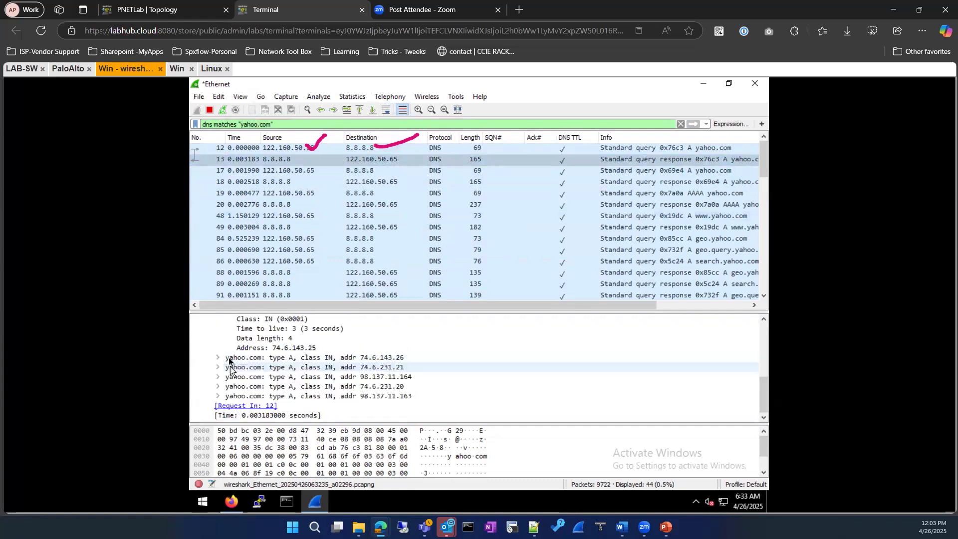
pyautogui.scroll(4, 223, 369)
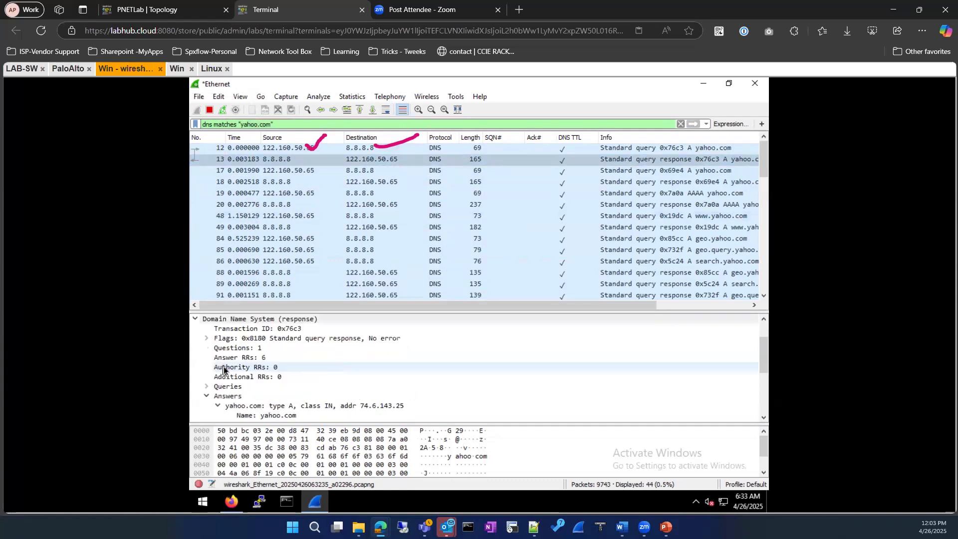
pyautogui.scroll(2, 349, 363)
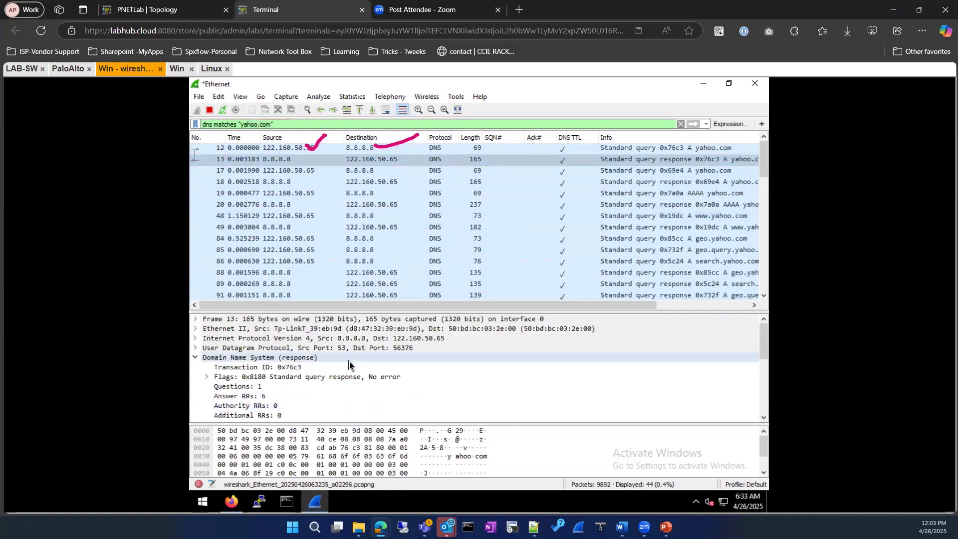
pyautogui.scroll(-2, 350, 365)
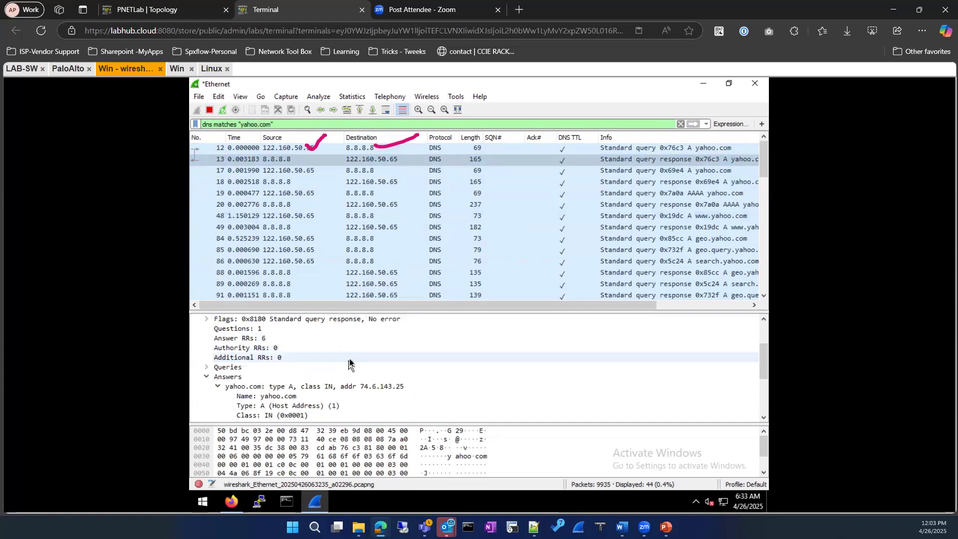
pyautogui.scroll(-3, 351, 359)
pyautogui.scroll(-1, 350, 362)
# Expand the remaining yahoo.com A answers in packet 13 and compare the address and time to live of each record.
pyautogui.click(218, 358)
pyautogui.scroll(-2, 372, 385)
pyautogui.click(217, 369)
pyautogui.scroll(-2, 218, 380)
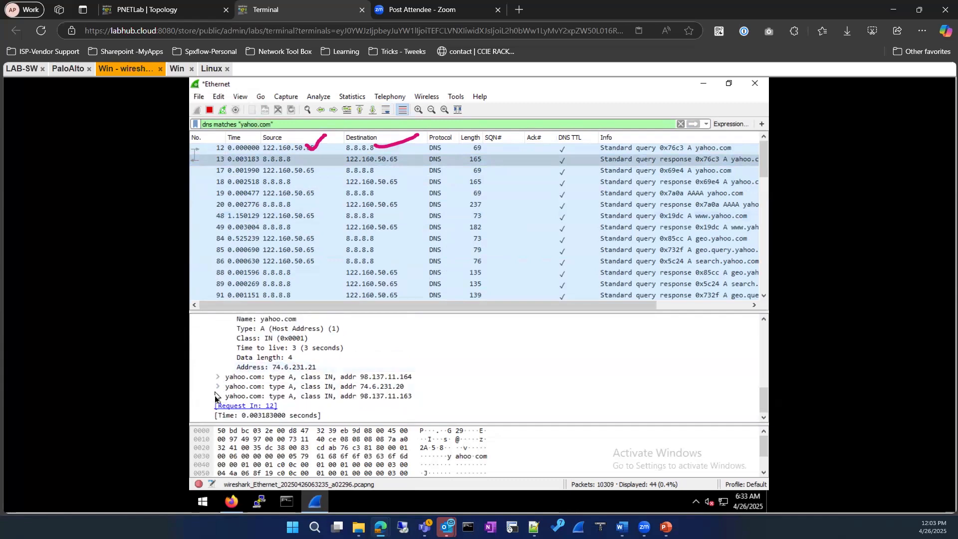
pyautogui.click(218, 396)
pyautogui.scroll(-2, 216, 397)
pyautogui.scroll(2, 216, 397)
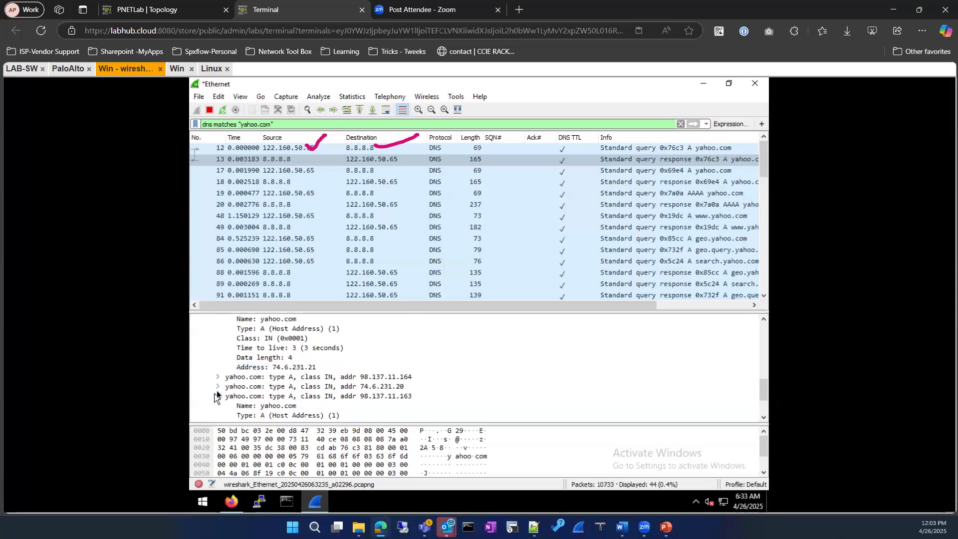
pyautogui.click(218, 378)
pyautogui.scroll(7, 219, 377)
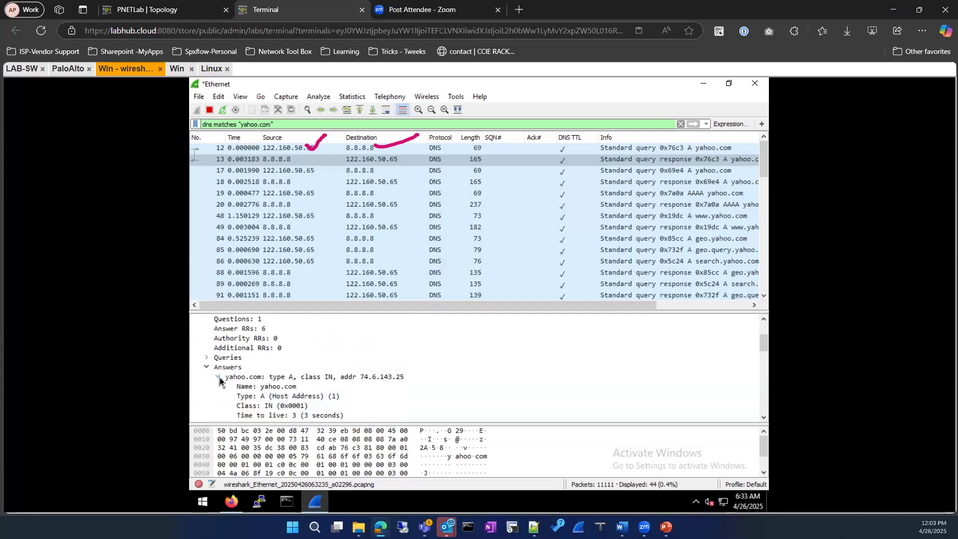
pyautogui.scroll(-4, 220, 377)
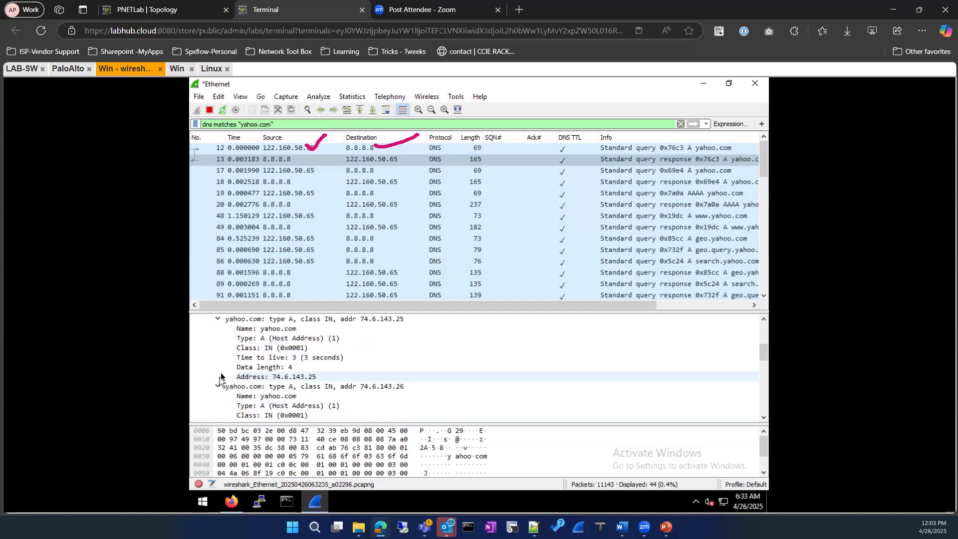
pyautogui.scroll(-7, 222, 377)
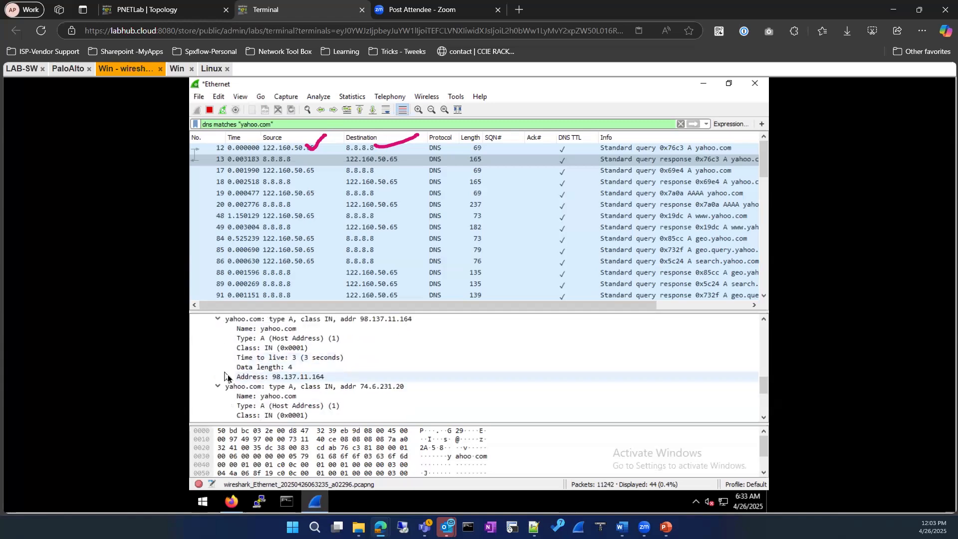
pyautogui.scroll(5, 231, 381)
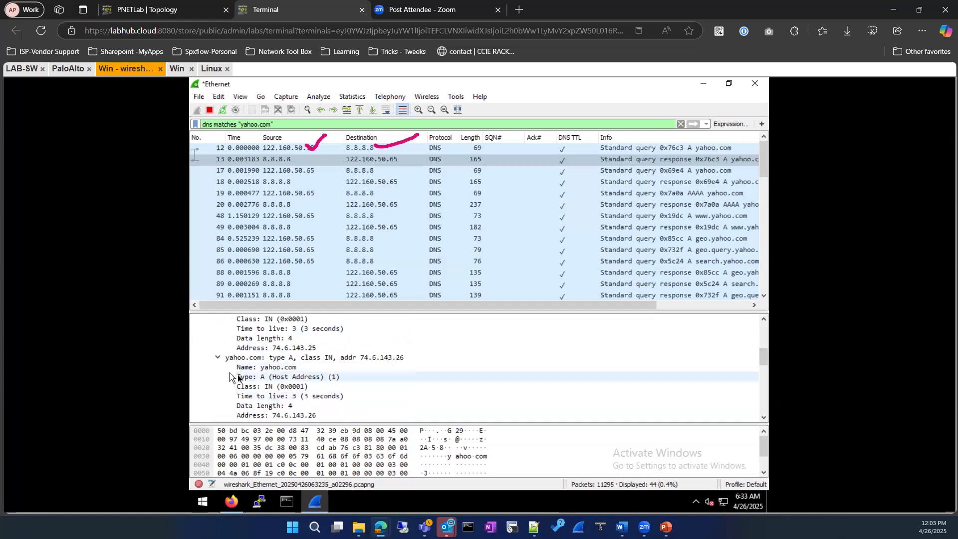
# Select the yahoo.com AAAA response in packet 20 and examine its record counts and IPv6 answer records.
pyautogui.click(552, 206)
pyautogui.scroll(-4, 385, 381)
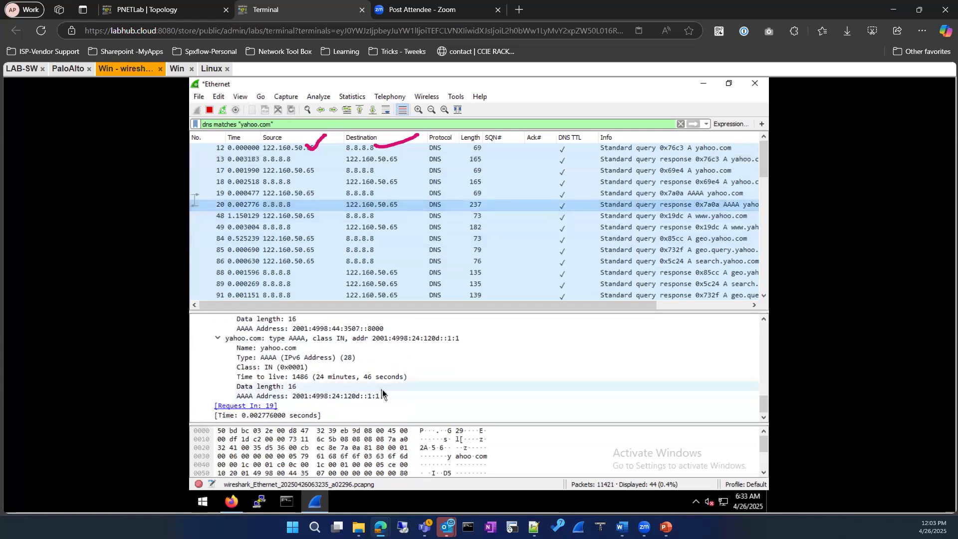
pyautogui.scroll(3, 382, 390)
pyautogui.scroll(6, 382, 389)
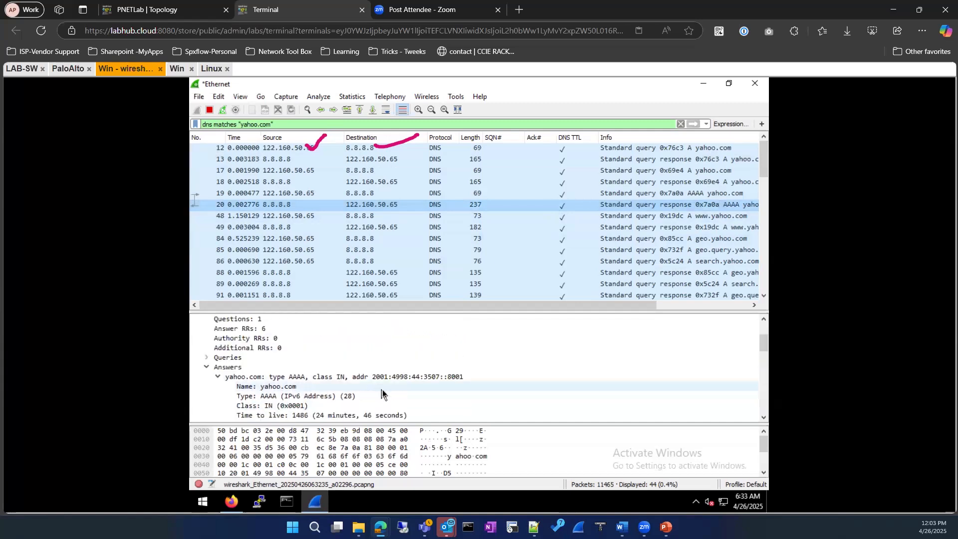
pyautogui.scroll(-2, 382, 389)
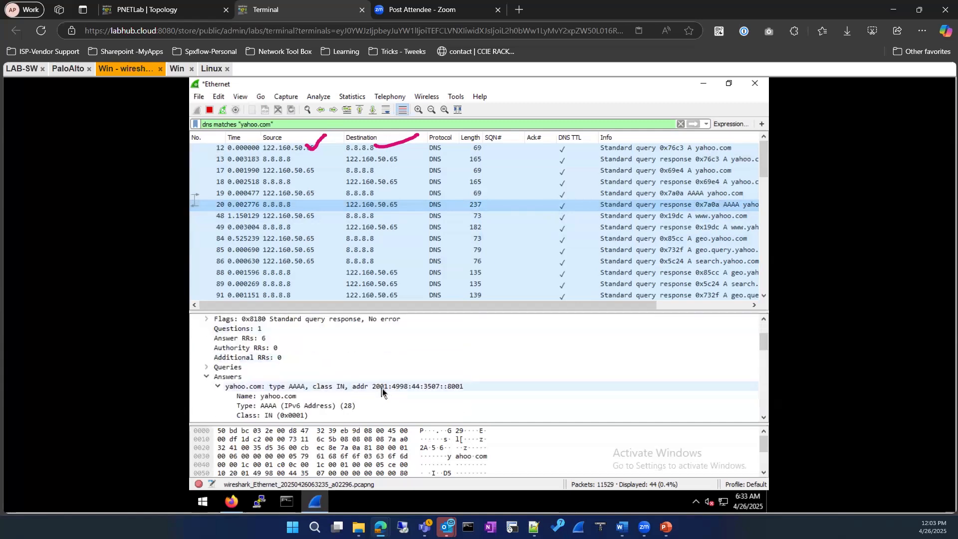
pyautogui.scroll(1, 289, 372)
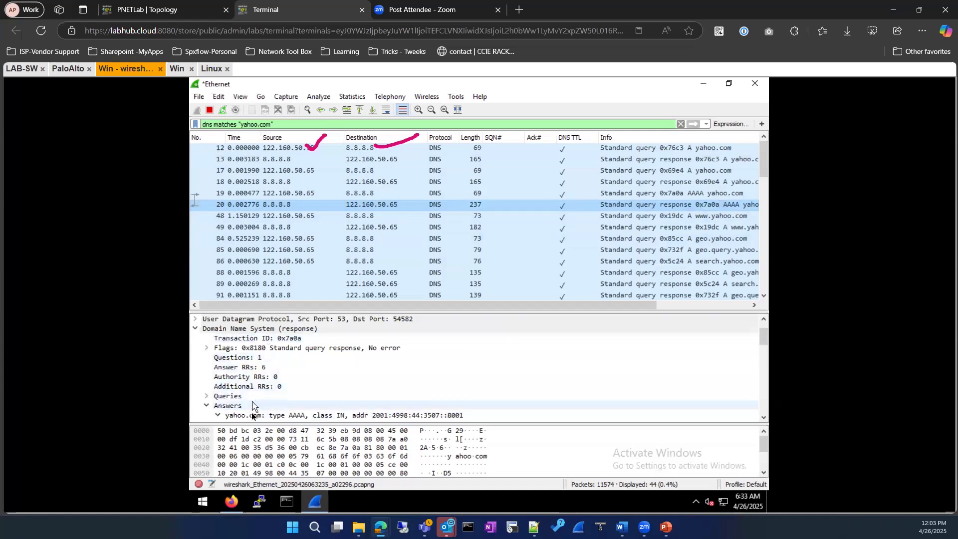
pyautogui.scroll(-7, 252, 406)
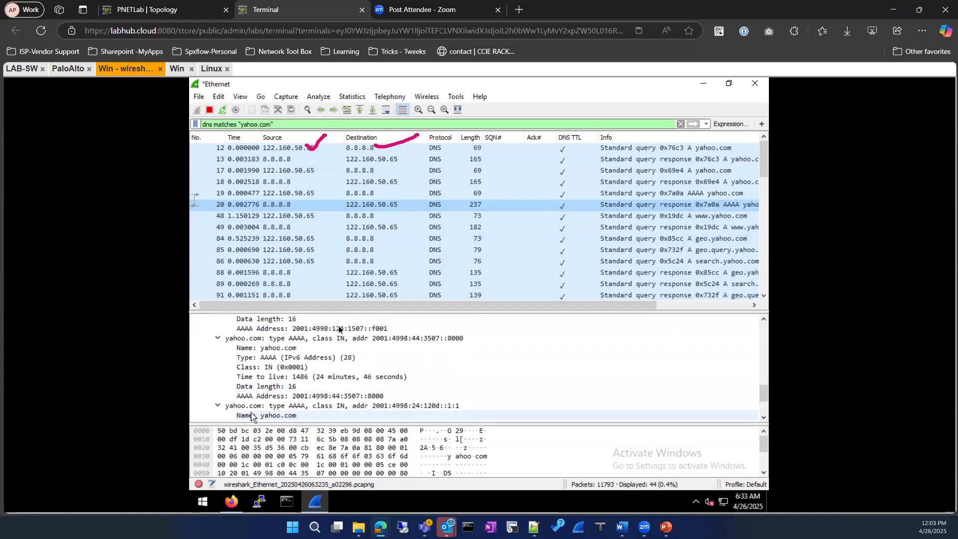
pyautogui.scroll(-3, 331, 404)
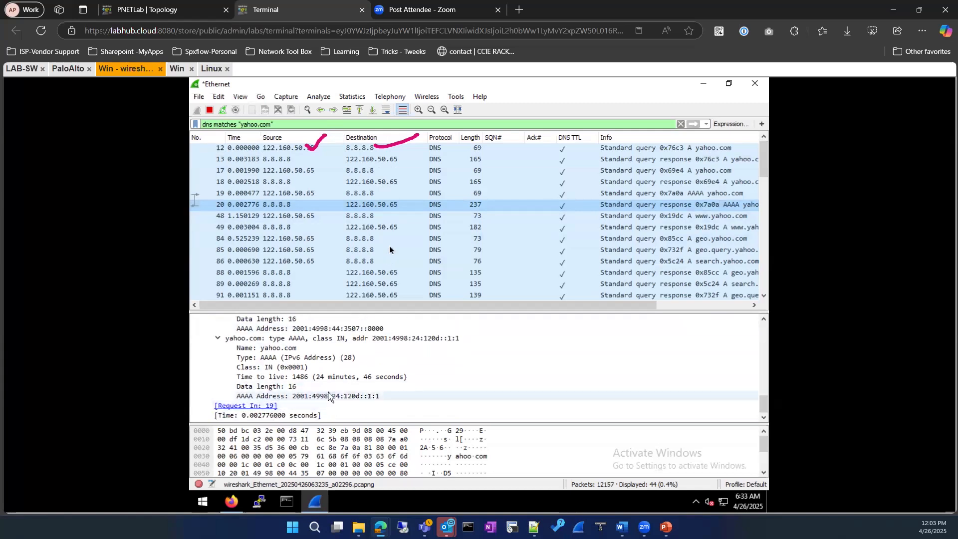
# Select the first pr-bh.ybp.yahoo.com A response (0x81d1) near the end of the list and examine its DNS header and answer records.
pyautogui.scroll(-8, 390, 249)
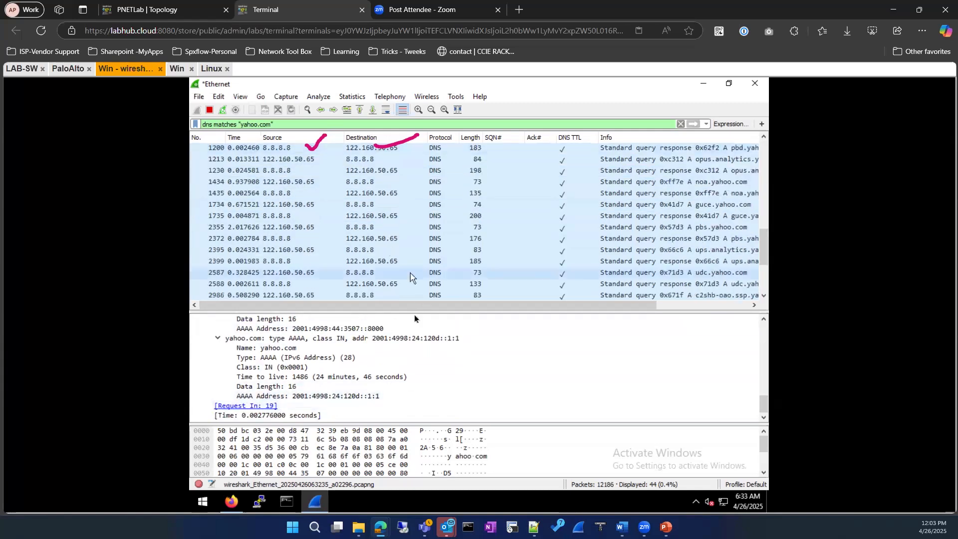
pyautogui.moveTo(480, 310); pyautogui.dragTo(590, 313)
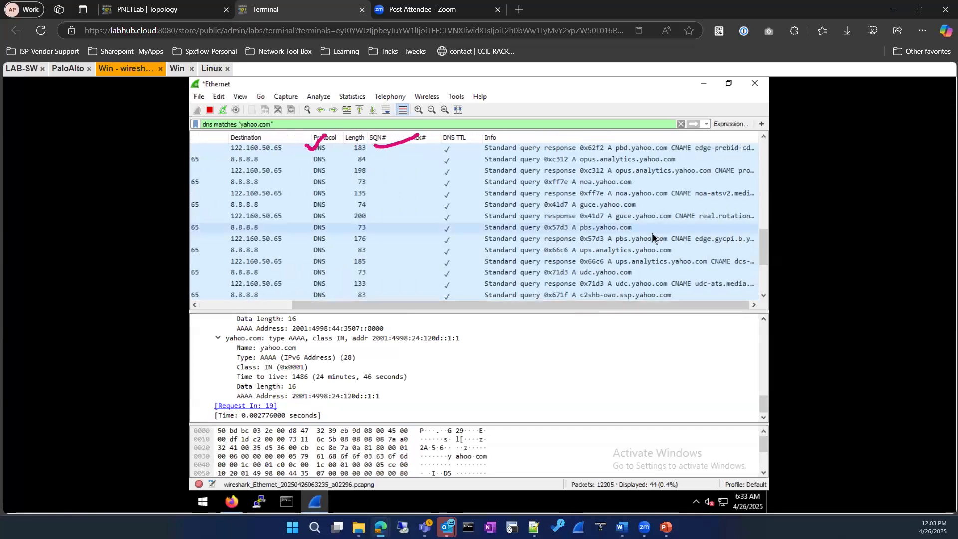
pyautogui.scroll(-3, 654, 233)
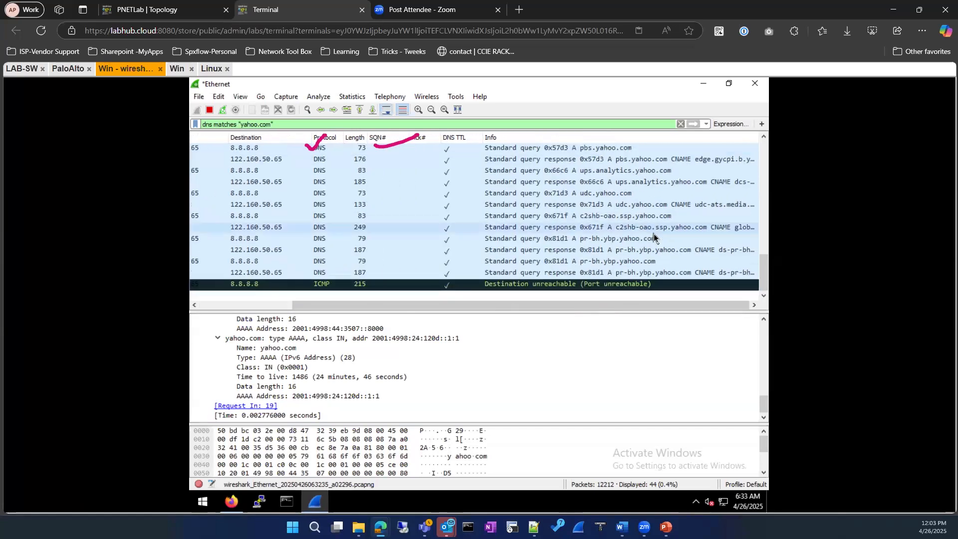
pyautogui.click(628, 239)
pyautogui.click(631, 254)
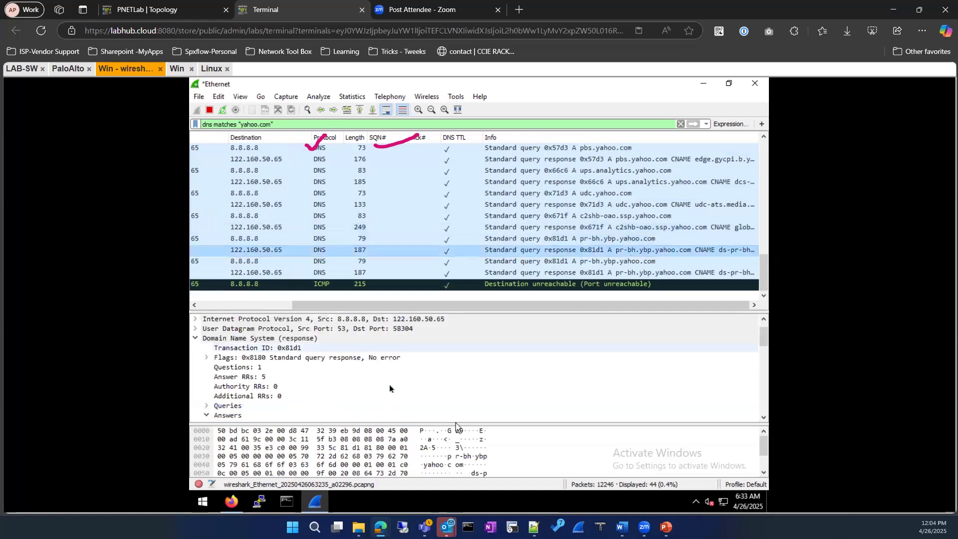
pyautogui.scroll(-3, 389, 383)
pyautogui.scroll(-6, 389, 383)
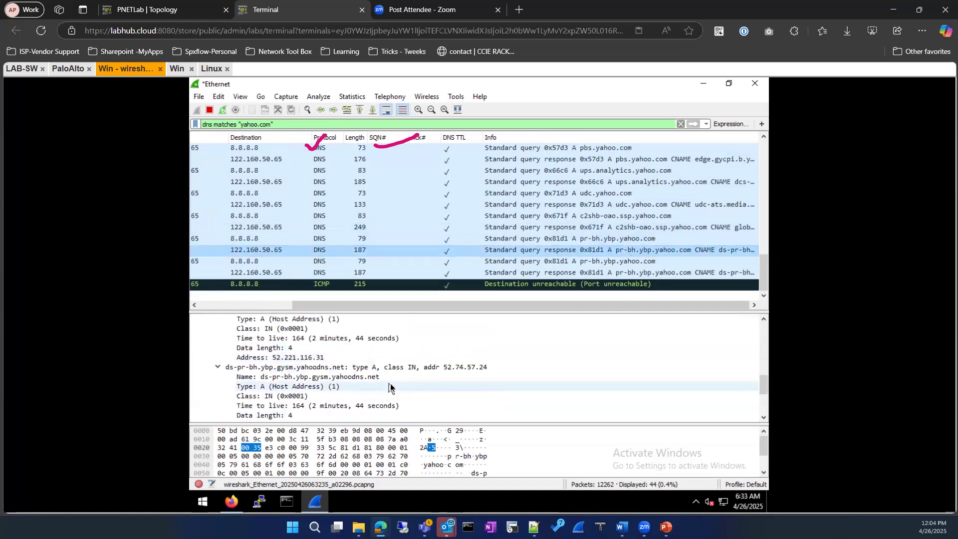
pyautogui.scroll(10, 391, 380)
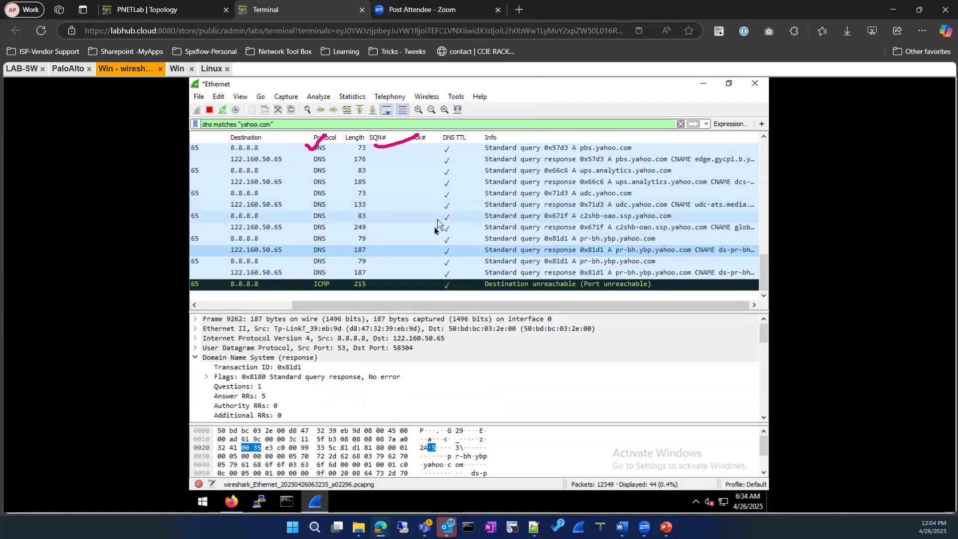
# Select the yahoo.com AAAA query in packet 19, and review the subdomain queries and CNAME responses in the rest of the list.
pyautogui.scroll(12, 430, 229)
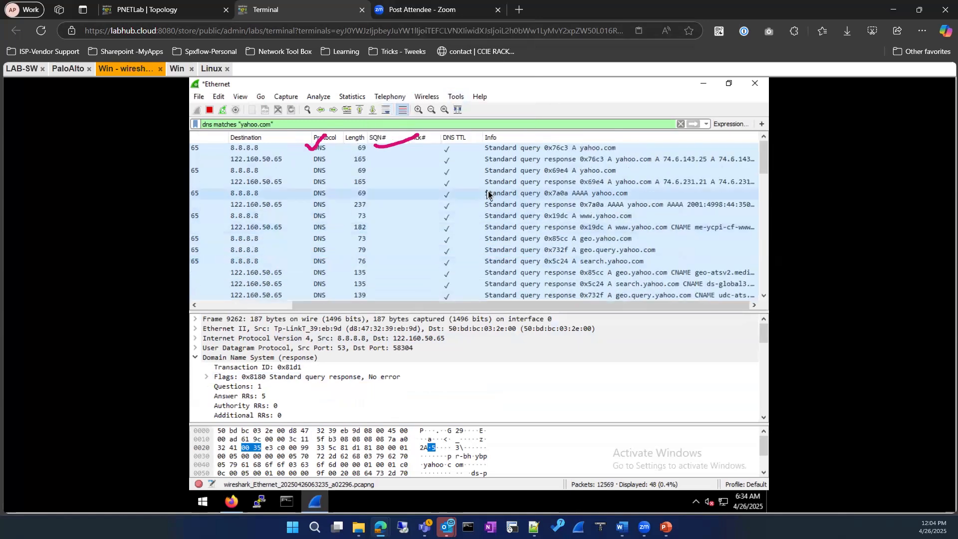
pyautogui.click(489, 194)
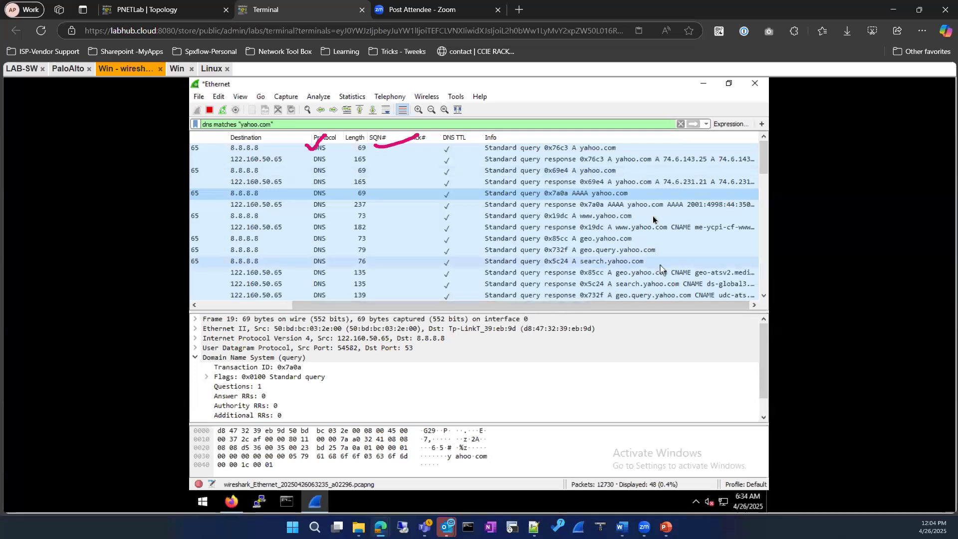
pyautogui.scroll(-3, 634, 267)
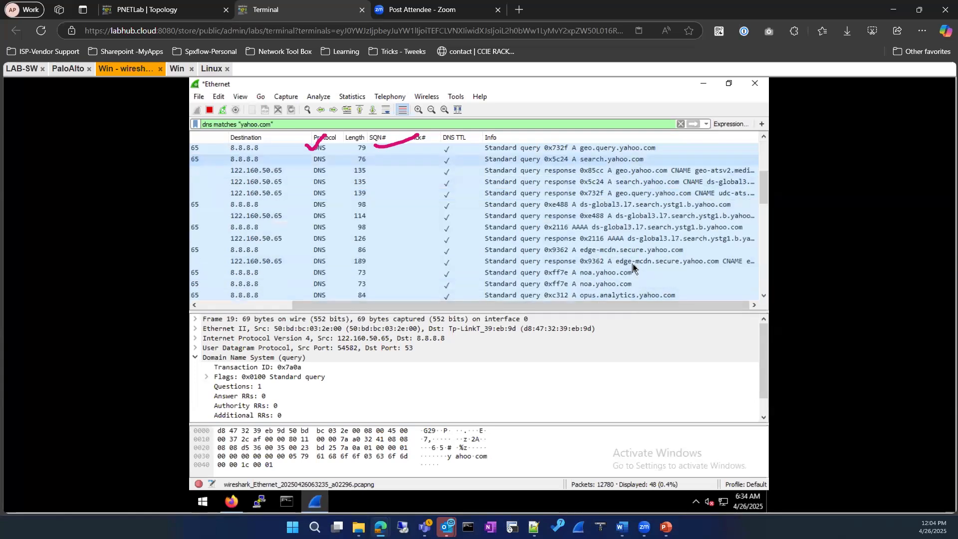
pyautogui.scroll(-1, 633, 267)
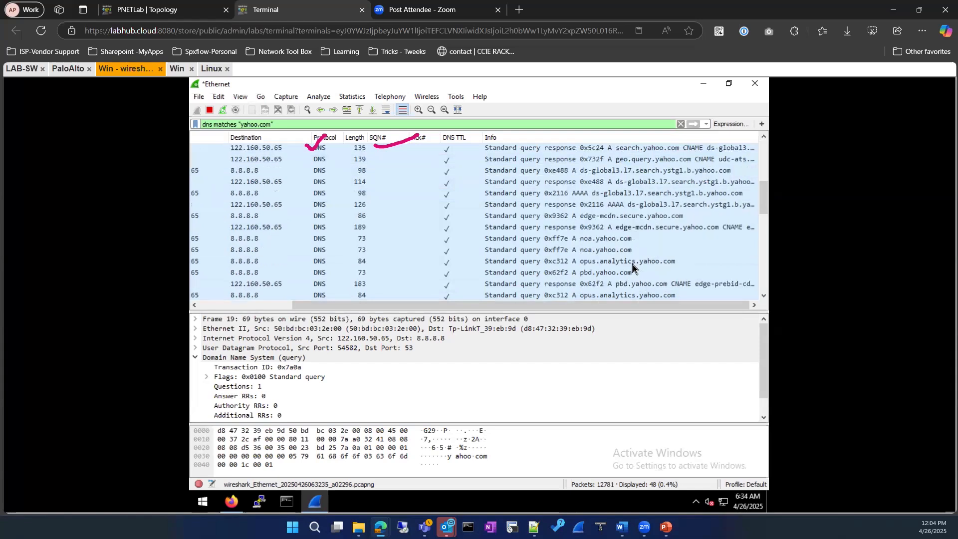
pyautogui.scroll(-2, 632, 265)
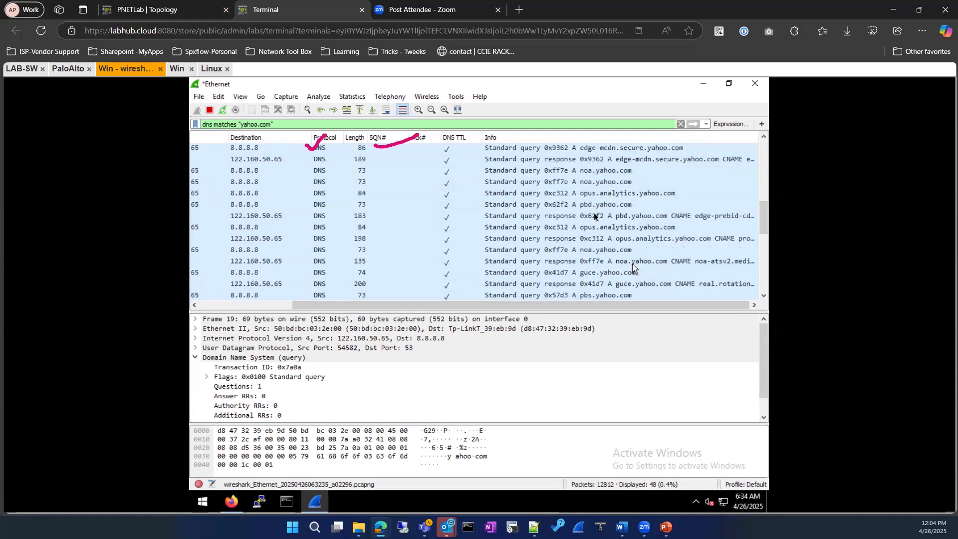
pyautogui.scroll(-3, 416, 241)
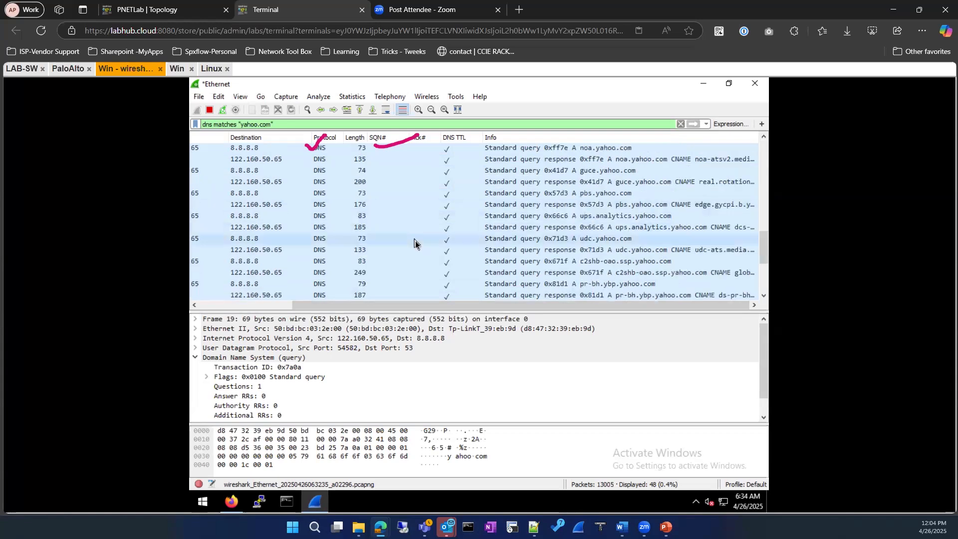
pyautogui.scroll(-3, 415, 242)
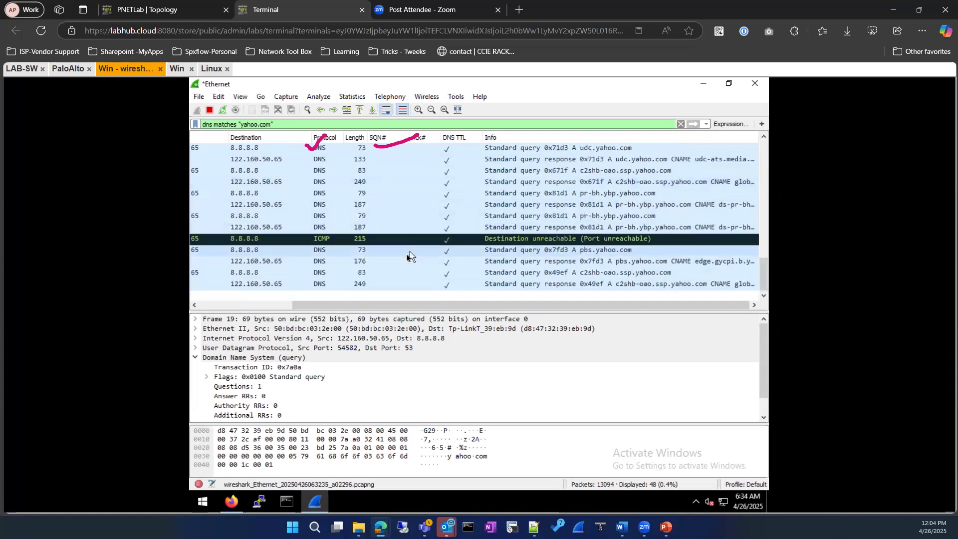
pyautogui.scroll(10, 406, 254)
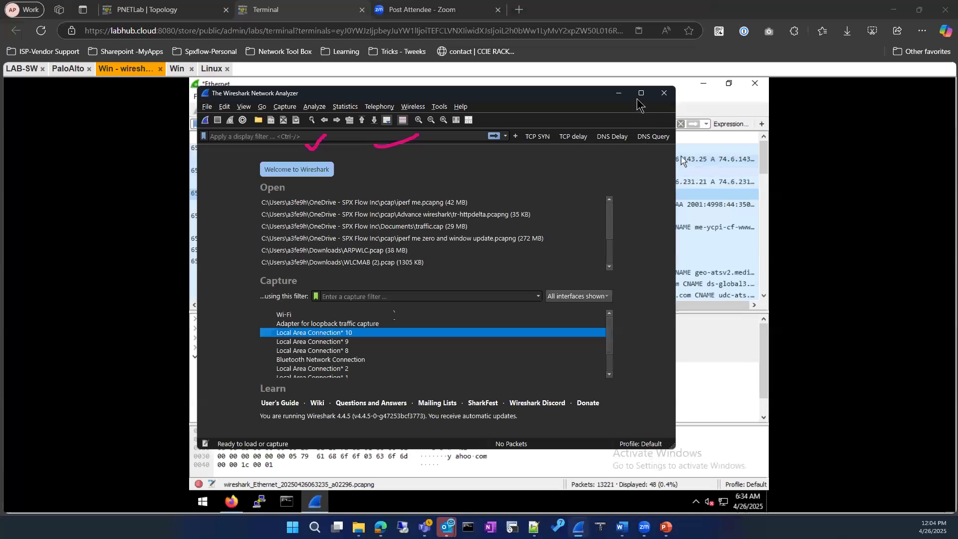
# Switch to the local Wireshark window, apply its DNS Delay filter button, and copy the button's dns.time > 1 expression from its editor.
pyautogui.click(640, 96)
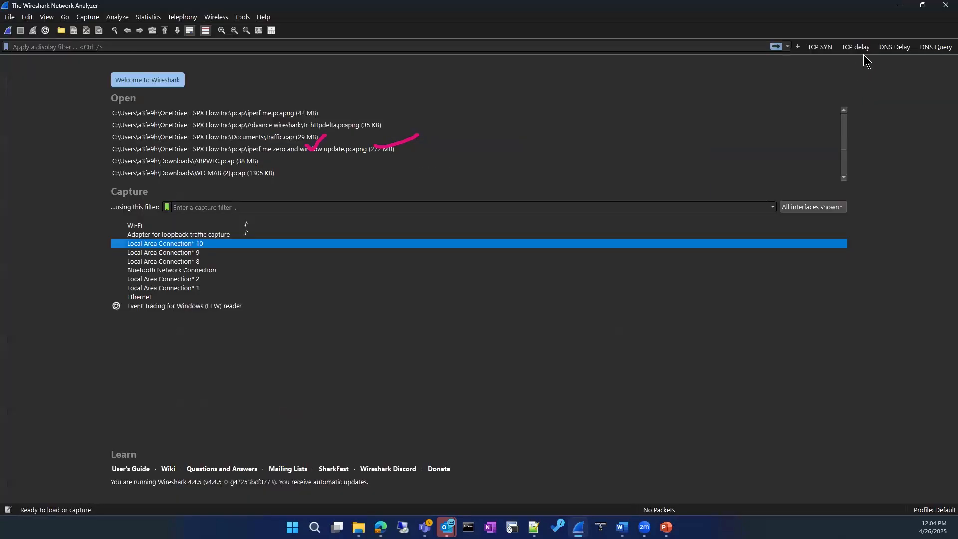
pyautogui.click(888, 50)
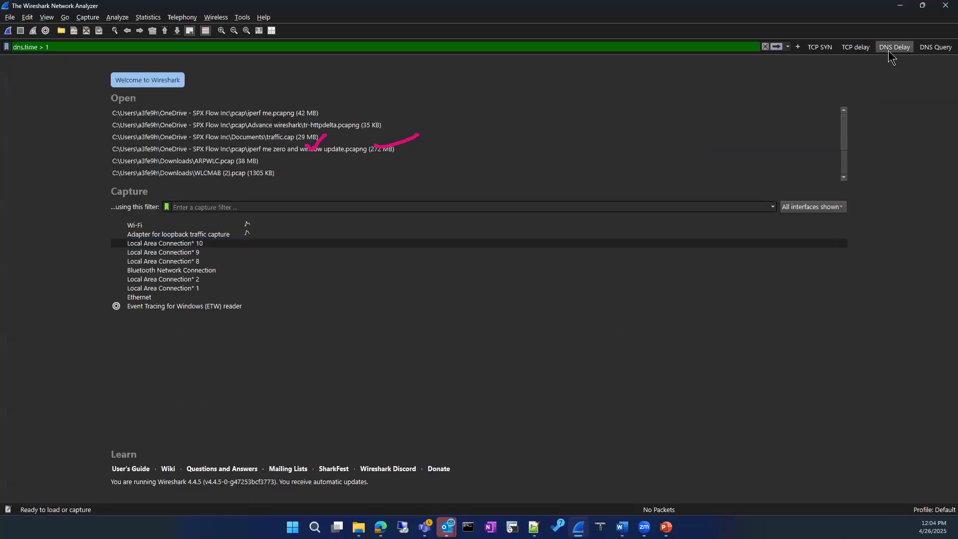
pyautogui.rightClick(889, 50)
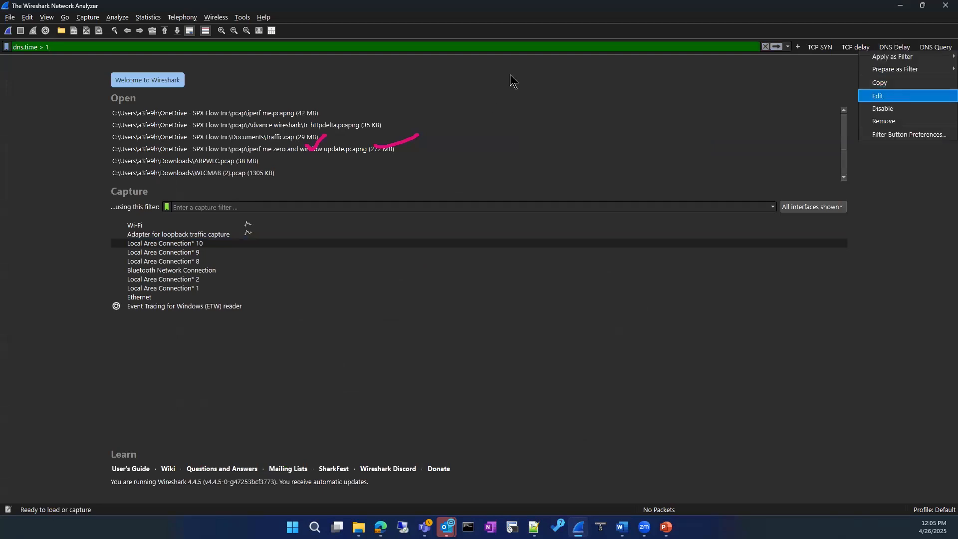
pyautogui.press('Return')
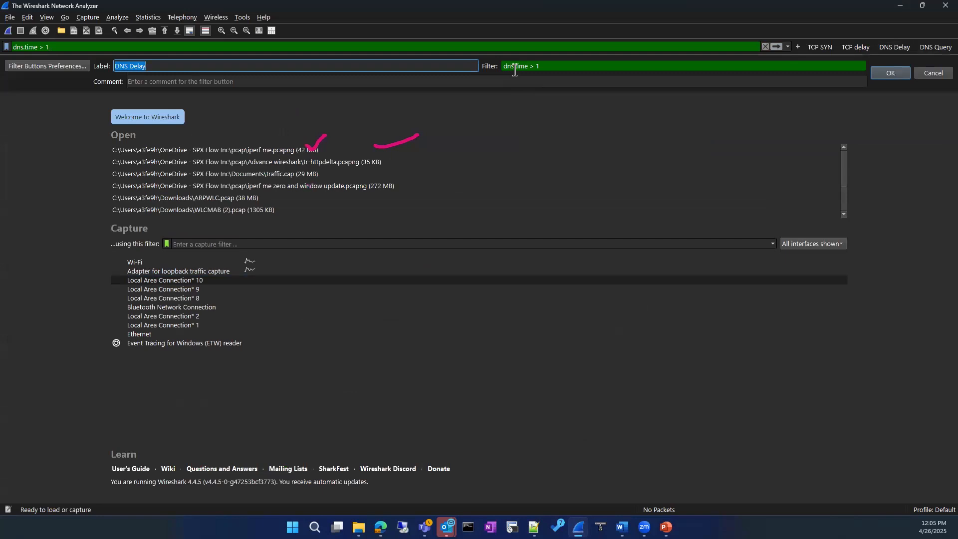
pyautogui.tripleClick(515, 66)
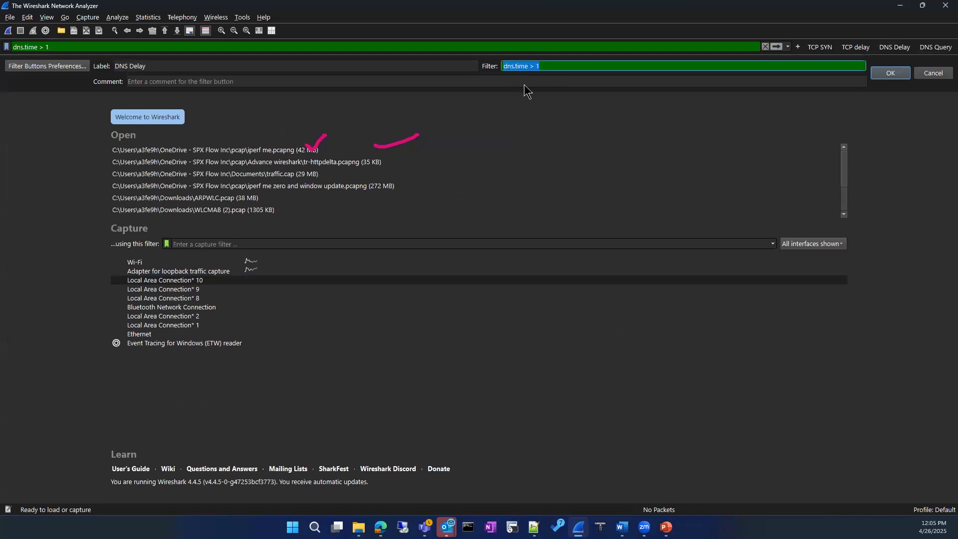
pyautogui.rightClick(517, 65)
pyautogui.click(660, 161)
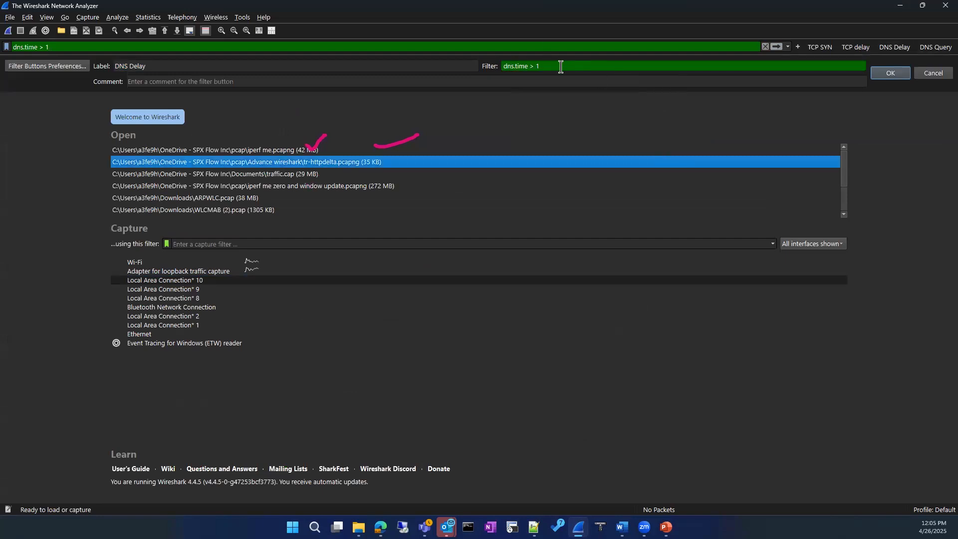
pyautogui.click(513, 67)
pyautogui.tripleClick(515, 65)
pyautogui.rightClick(515, 66)
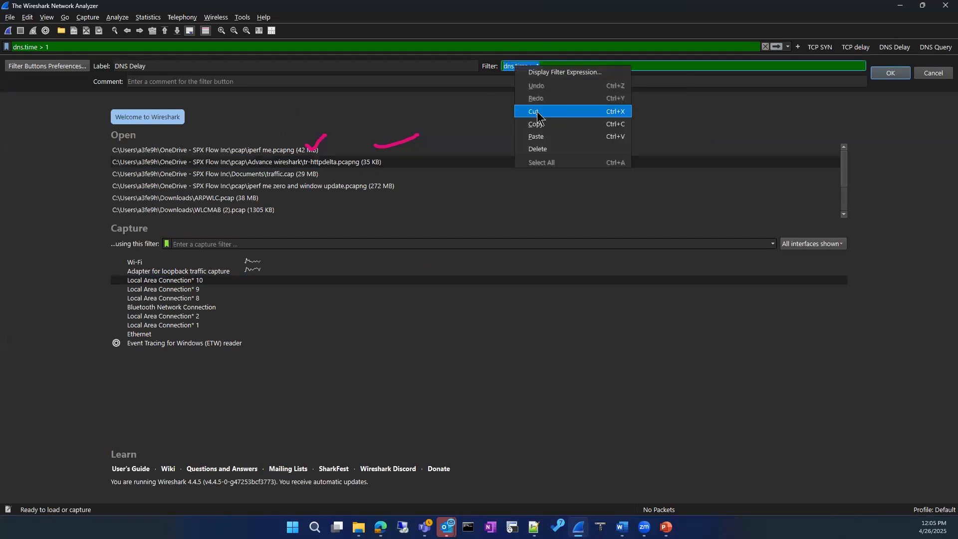
pyautogui.click(537, 123)
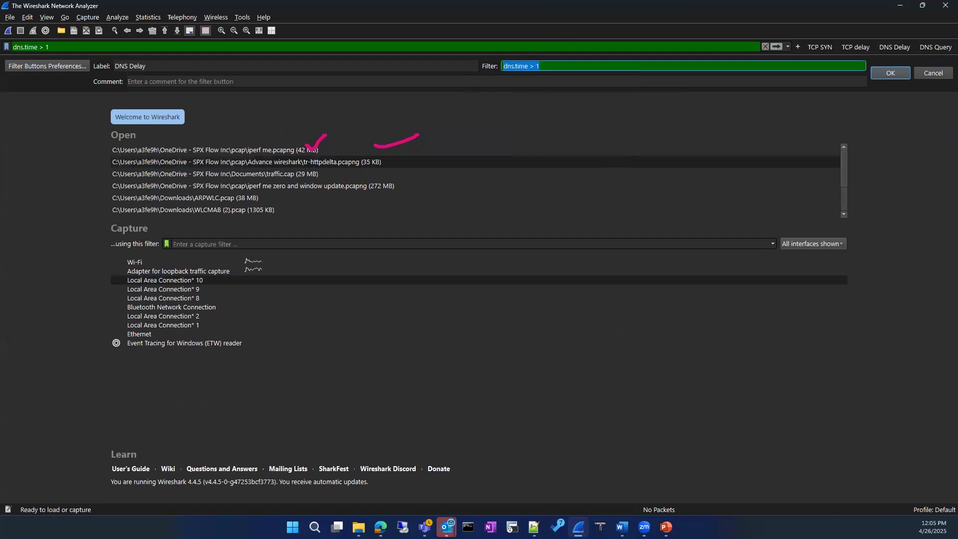
# Switch back to the lab machine's Wireshark capture and replace the yahoo.com display filter with dns.time>1.
pyautogui.hotkey('alt', 'Tab')
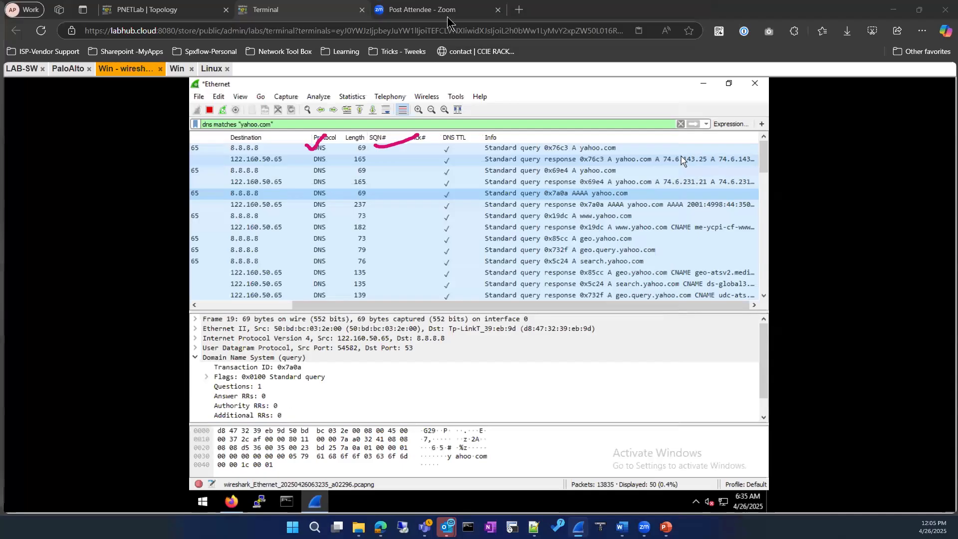
pyautogui.moveTo(285, 124); pyautogui.dragTo(184, 128)
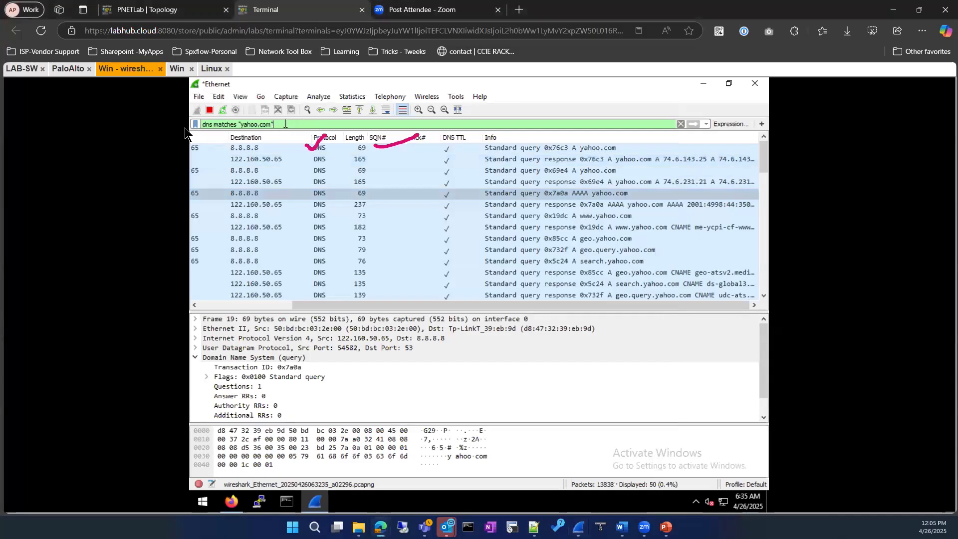
pyautogui.write('"')
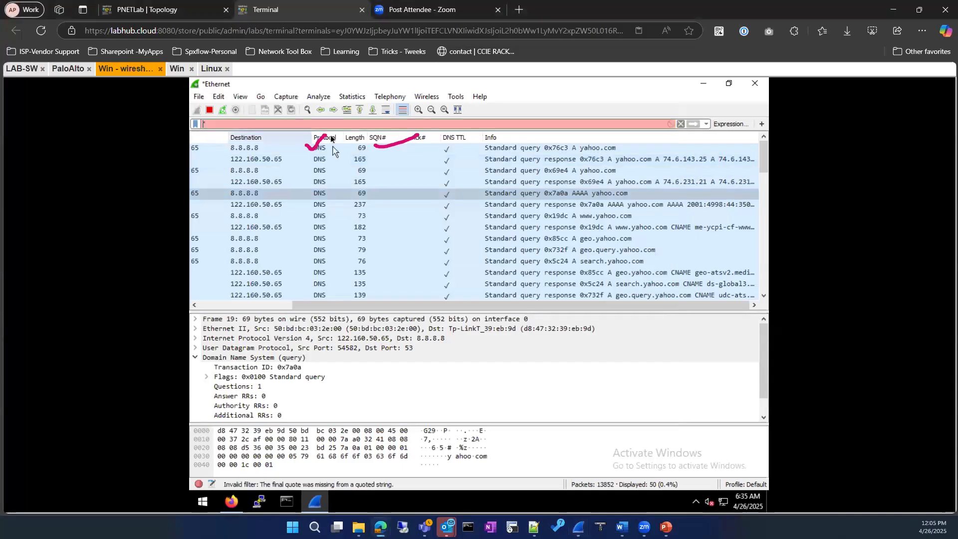
pyautogui.press('BackSpace')
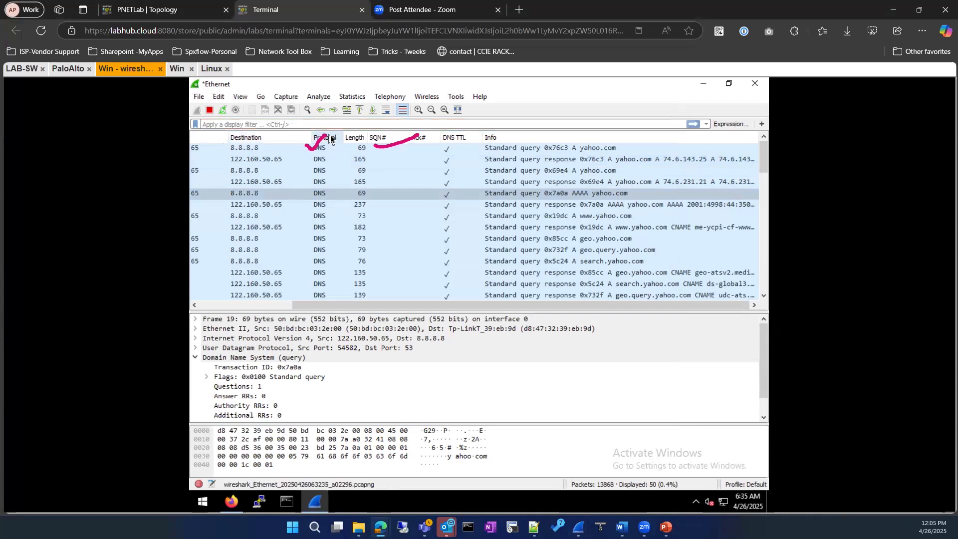
pyautogui.write('dns')
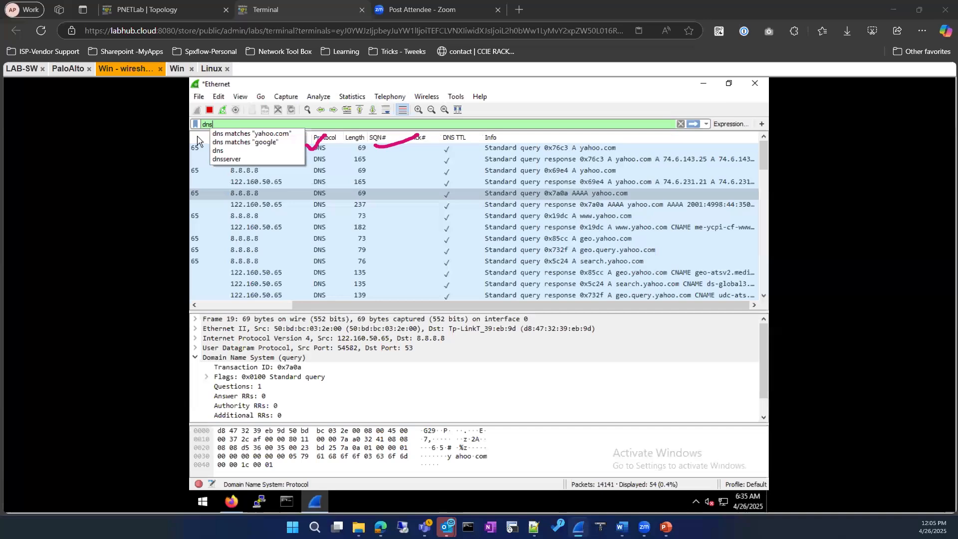
pyautogui.click(232, 125)
pyautogui.write('.time')
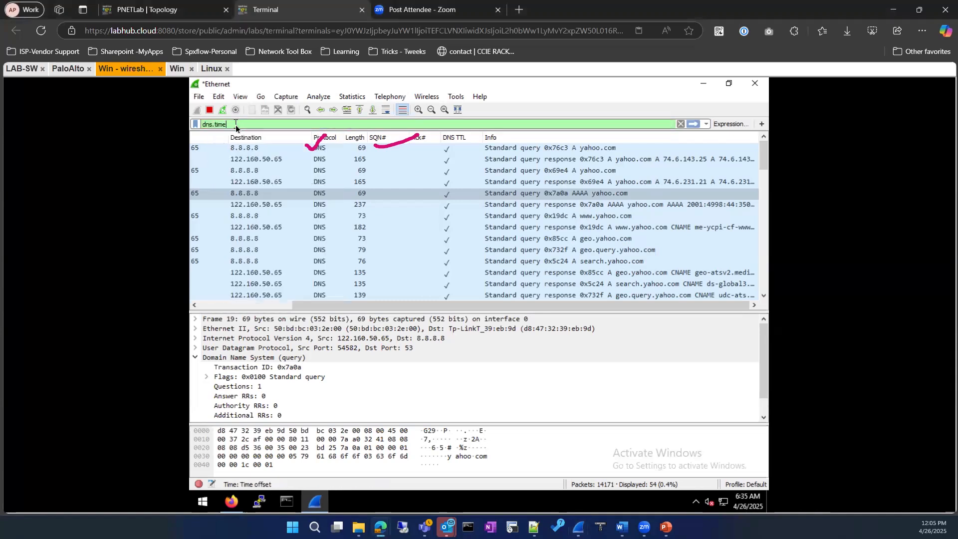
pyautogui.write(' > 1')
pyautogui.press('Return')
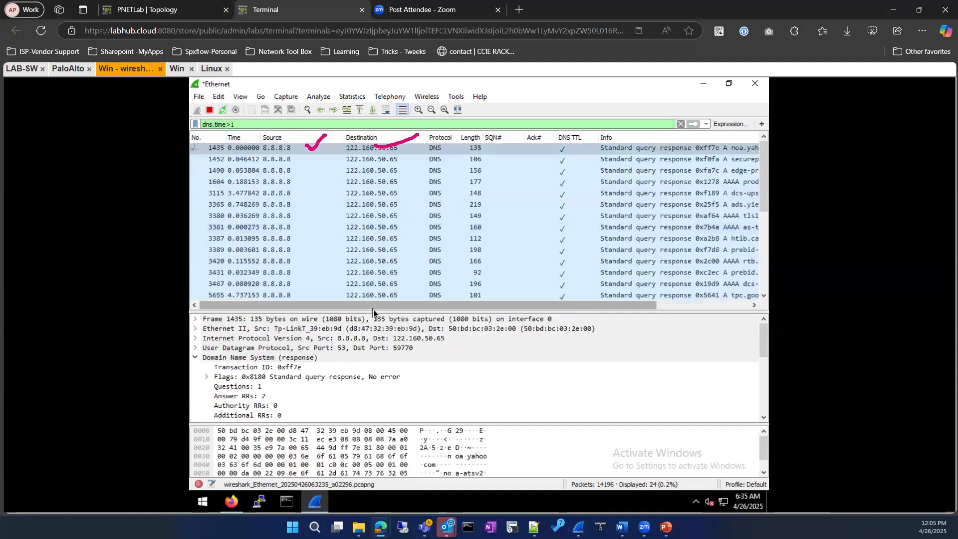
# Check the DNS response time in packet 1435's details and widen the Time column in the packet list.
pyautogui.scroll(-3, 369, 392)
pyautogui.scroll(-3, 371, 383)
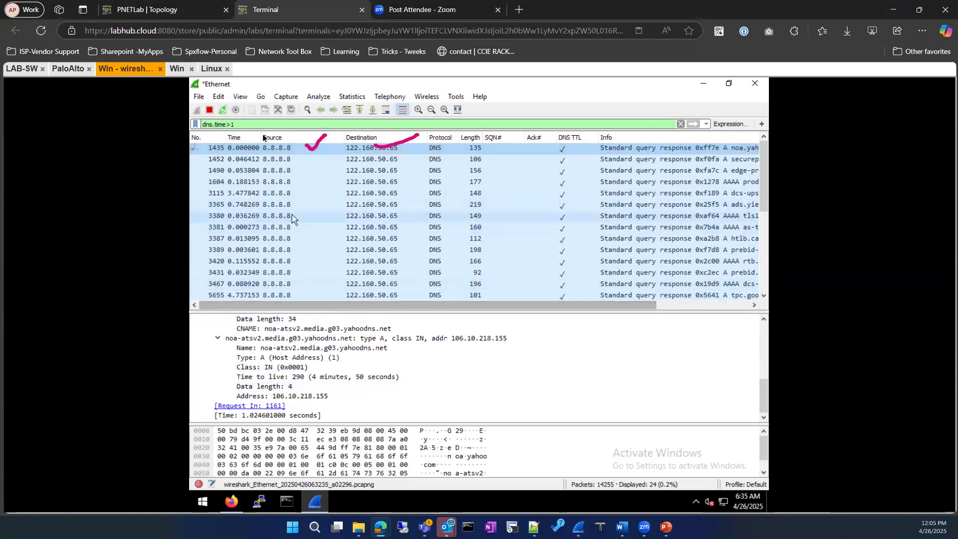
pyautogui.moveTo(260, 134); pyautogui.dragTo(299, 132)
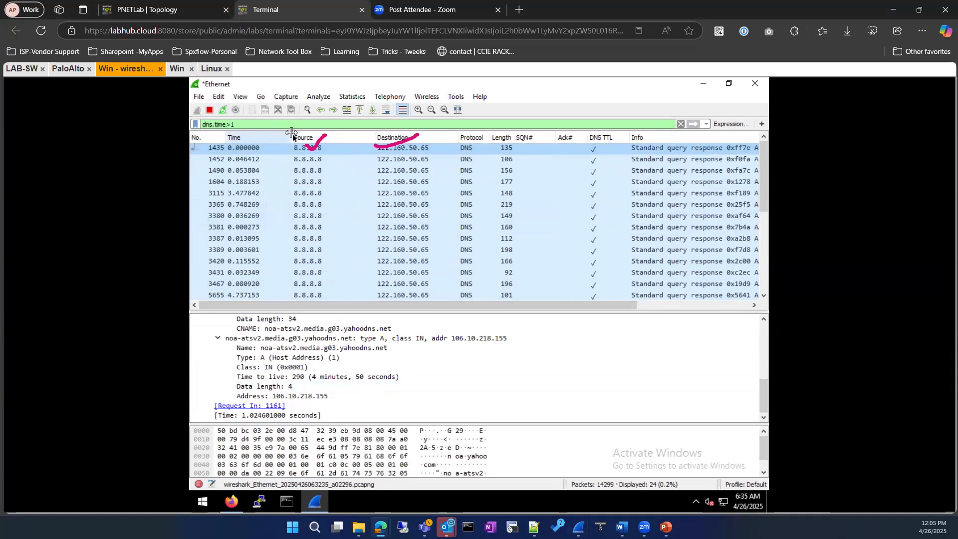
pyautogui.scroll(-4, 357, 243)
pyautogui.scroll(4, 355, 243)
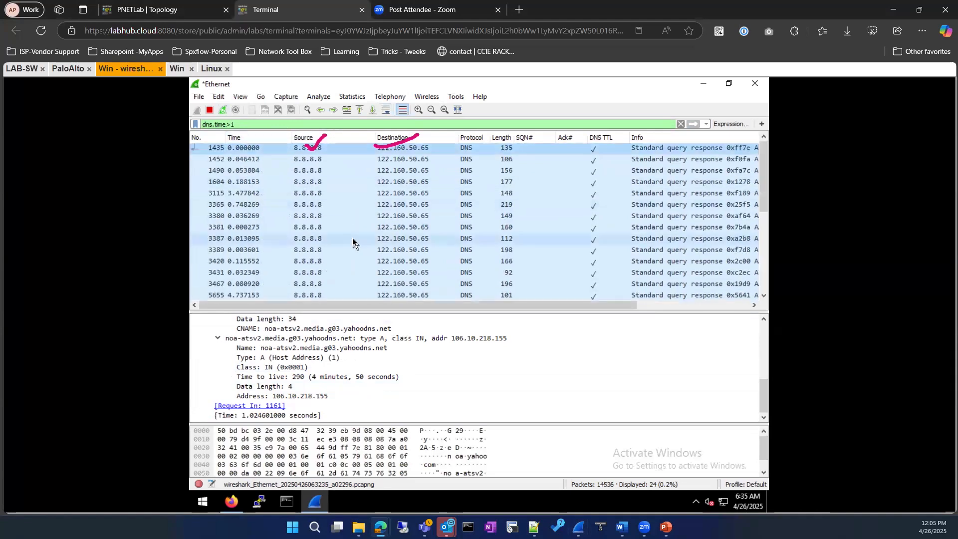
# Apply a UDP conversation filter based on the slow noa.yahoo.com response in packet 1435.
pyautogui.rightClick(277, 152)
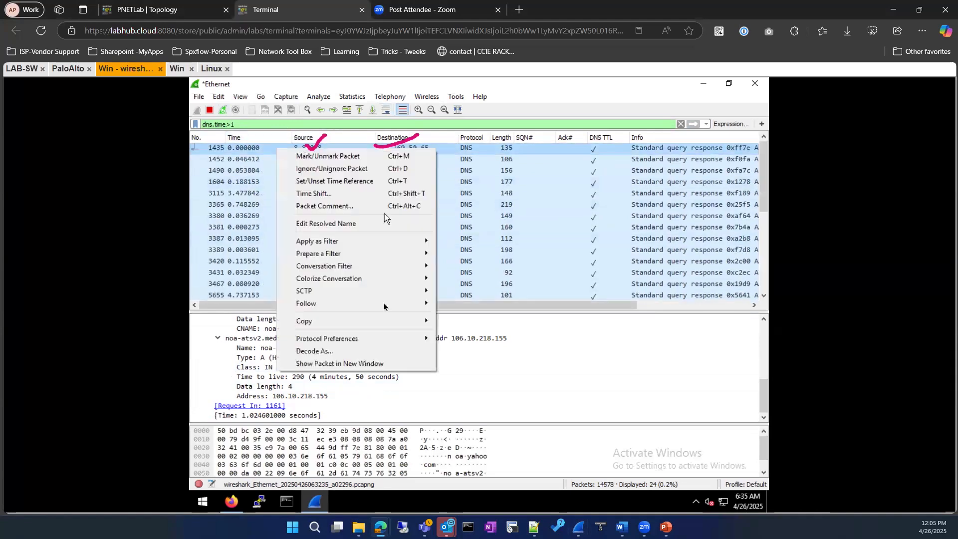
pyautogui.moveTo(367, 268)
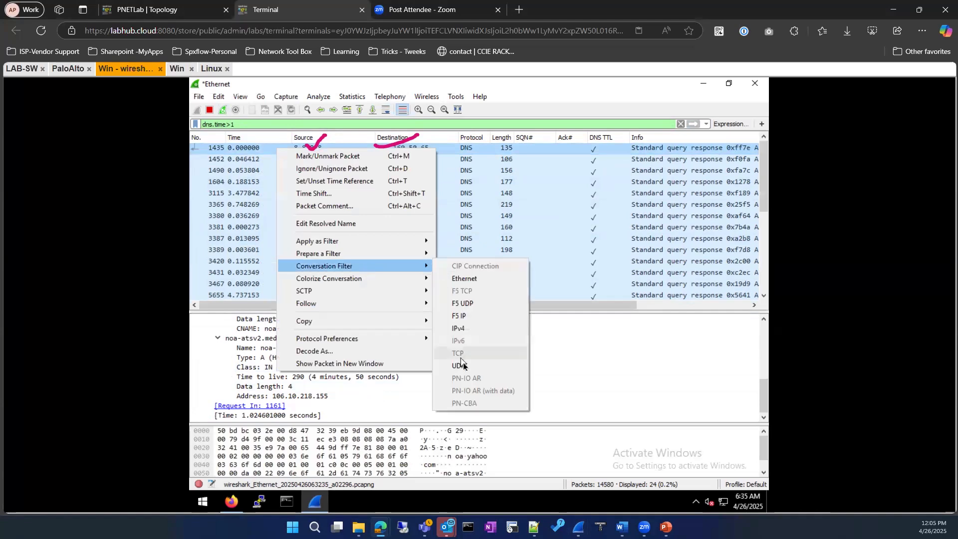
pyautogui.click(459, 365)
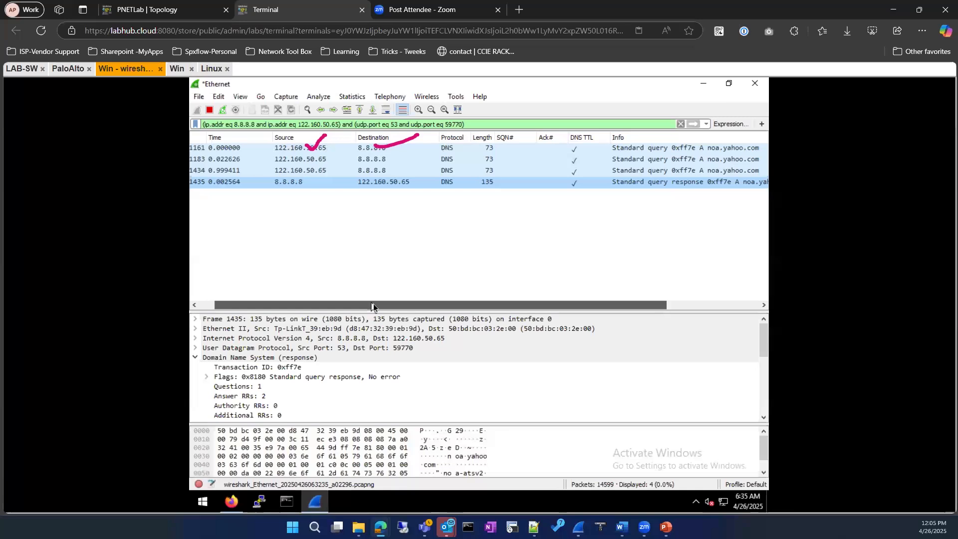
# Examine the noa.yahoo.com conversation, comparing the retransmission details of query packet 1434 with the request reference and response time in packet 1435.
pyautogui.hscroll(3, 534, 165)
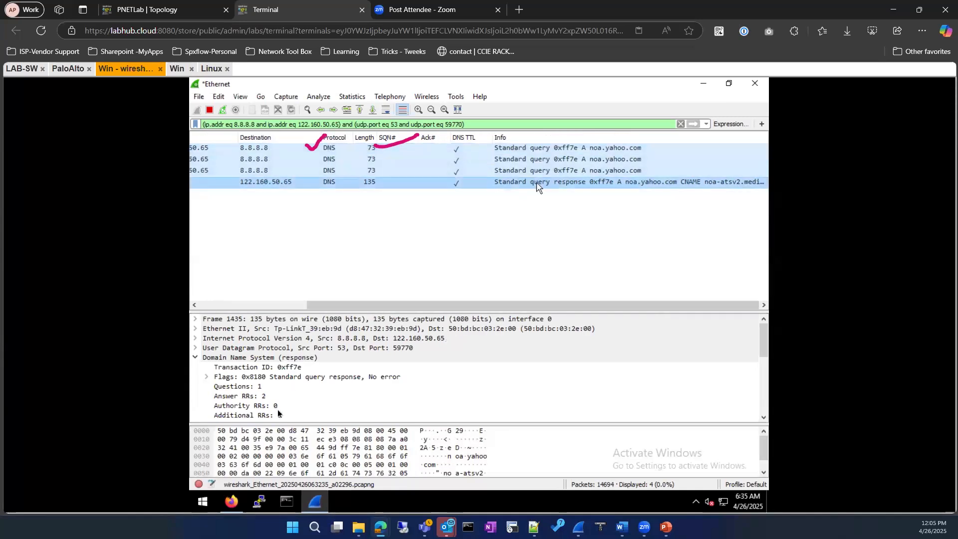
pyautogui.scroll(-7, 299, 402)
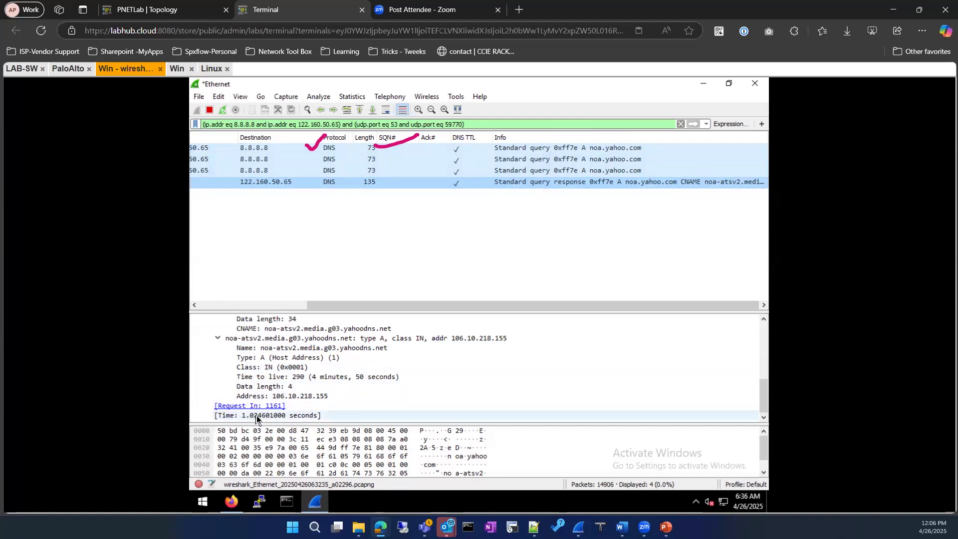
pyautogui.click(554, 172)
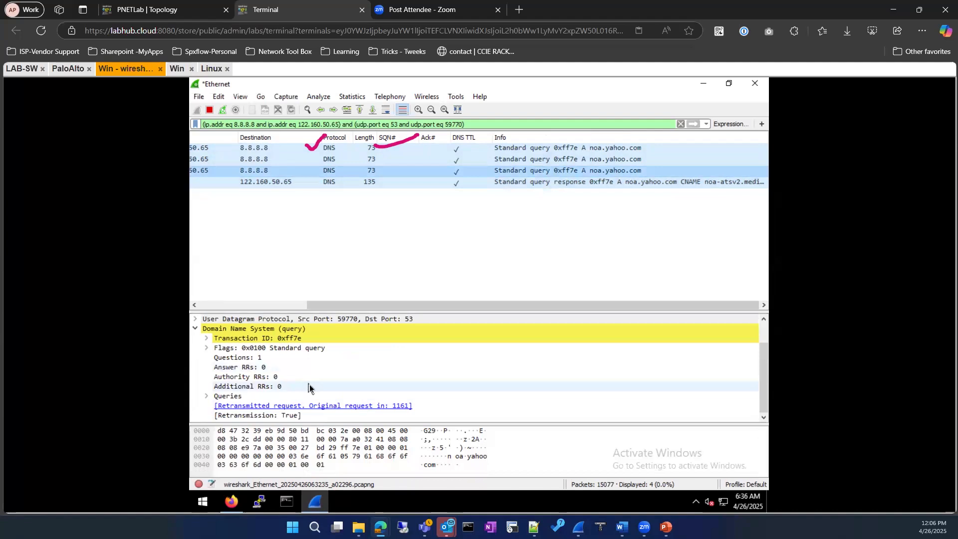
pyautogui.click(449, 183)
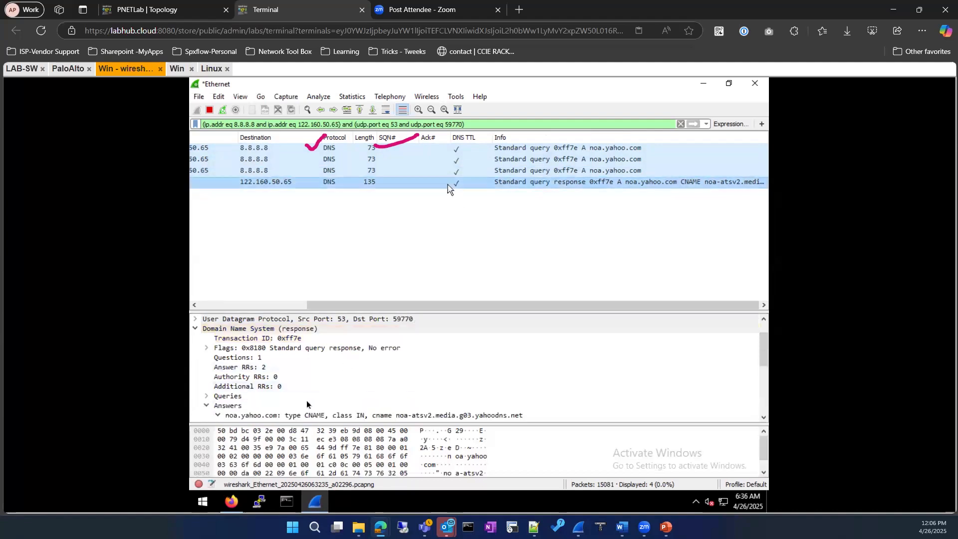
pyautogui.scroll(-5, 290, 417)
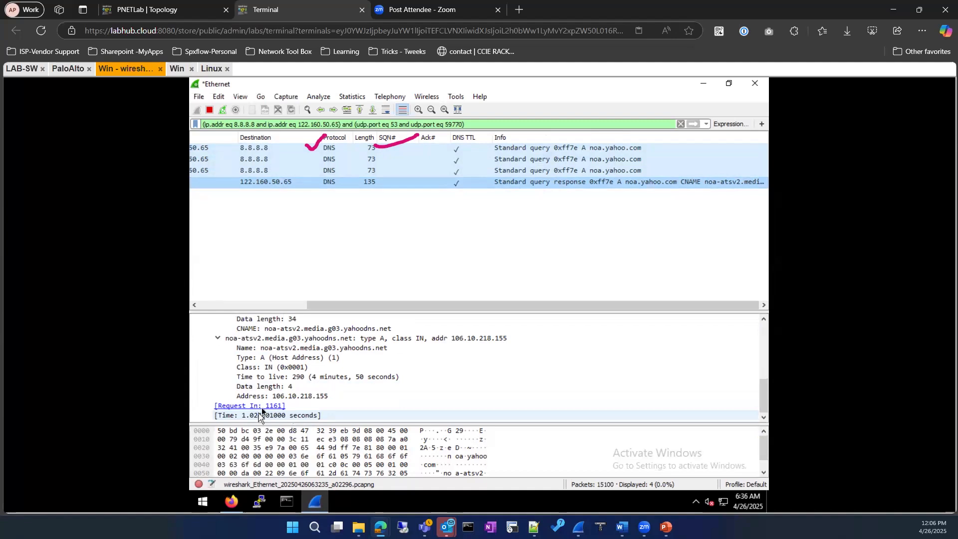
pyautogui.moveTo(374, 306); pyautogui.dragTo(198, 299)
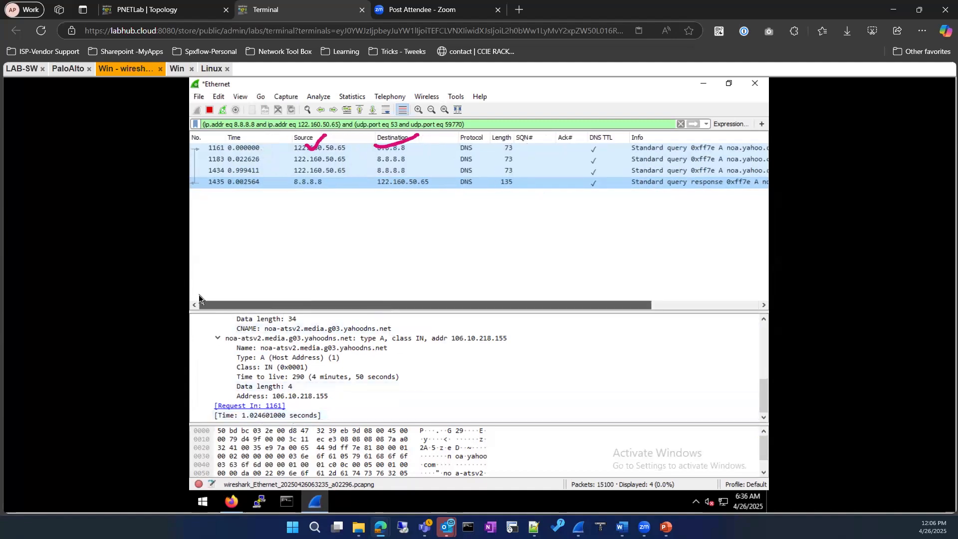
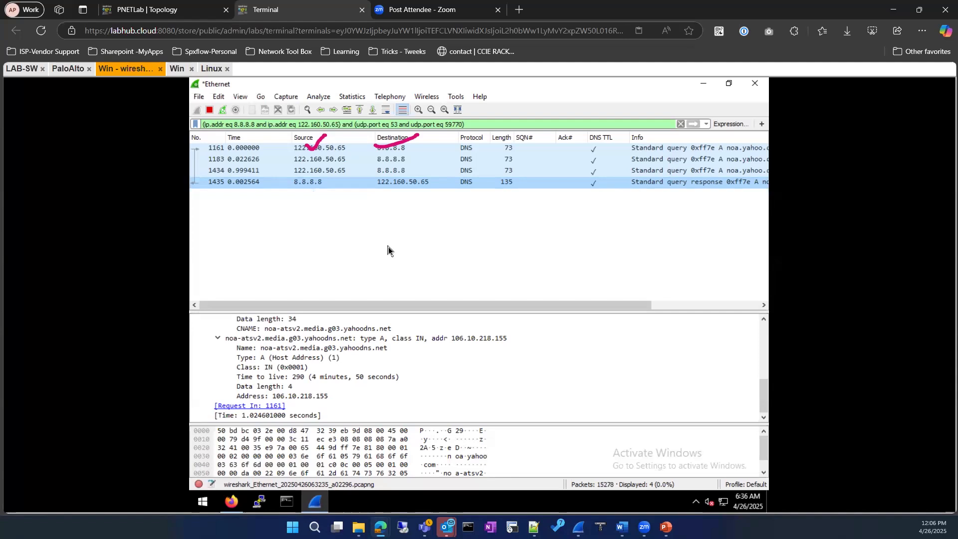
# Replace the UDP conversation filter with dns.time>2 to isolate DNS responses slower than two seconds.
pyautogui.click(679, 125)
pyautogui.write('dns')
pyautogui.press('Down')
pyautogui.press('Return')
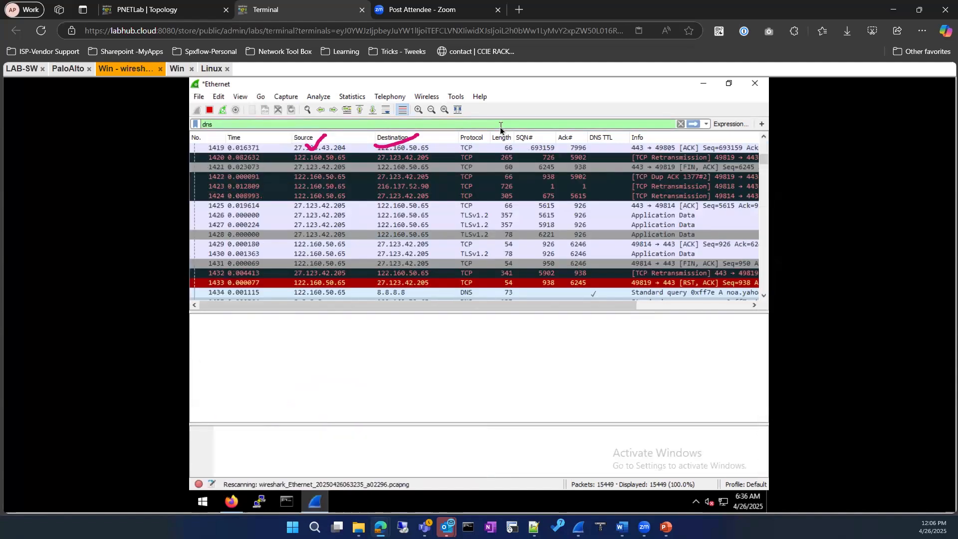
pyautogui.press('BackSpace')
pyautogui.write('2')
pyautogui.press('Return')
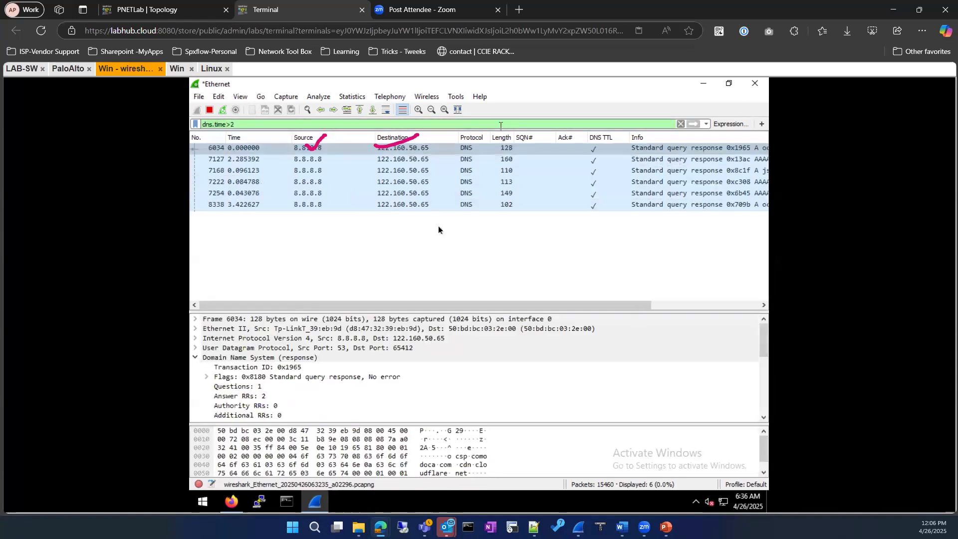
# Inspect the answer and the query-to-response time in packet 8338's DNS details.
pyautogui.click(286, 203)
pyautogui.scroll(-4, 298, 369)
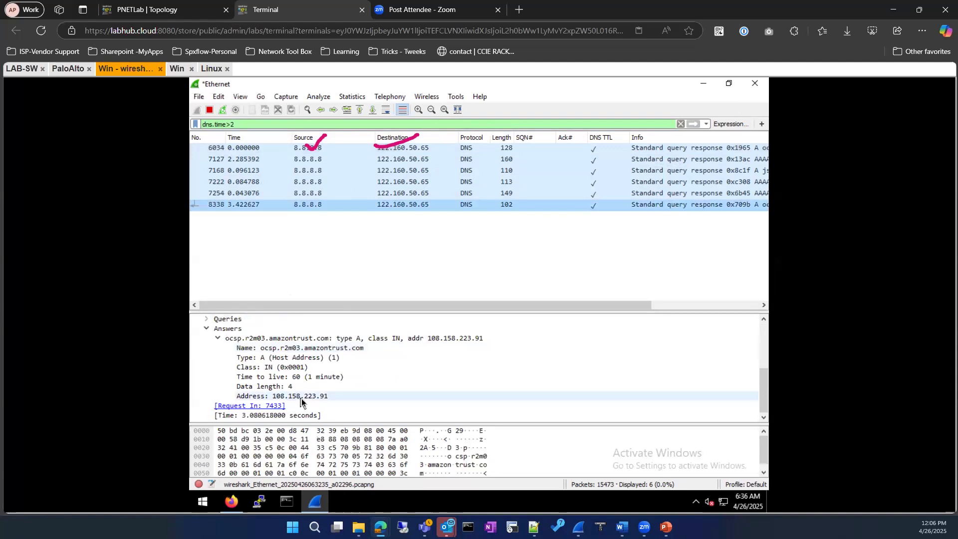
pyautogui.click(289, 416)
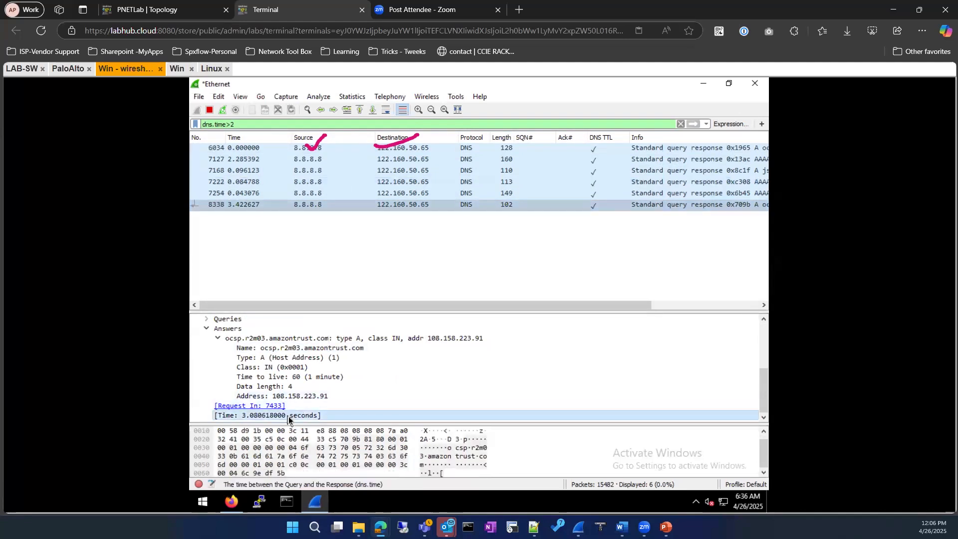
# Lower the DNS response time threshold by changing the display filter to dns.time>.600.
pyautogui.click(248, 128)
pyautogui.press('BackSpace')
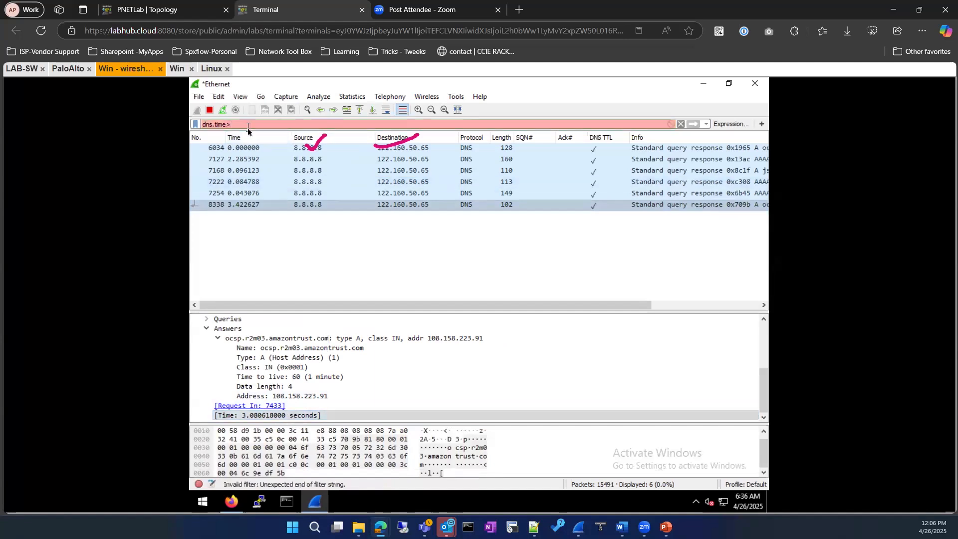
pyautogui.write('.6')
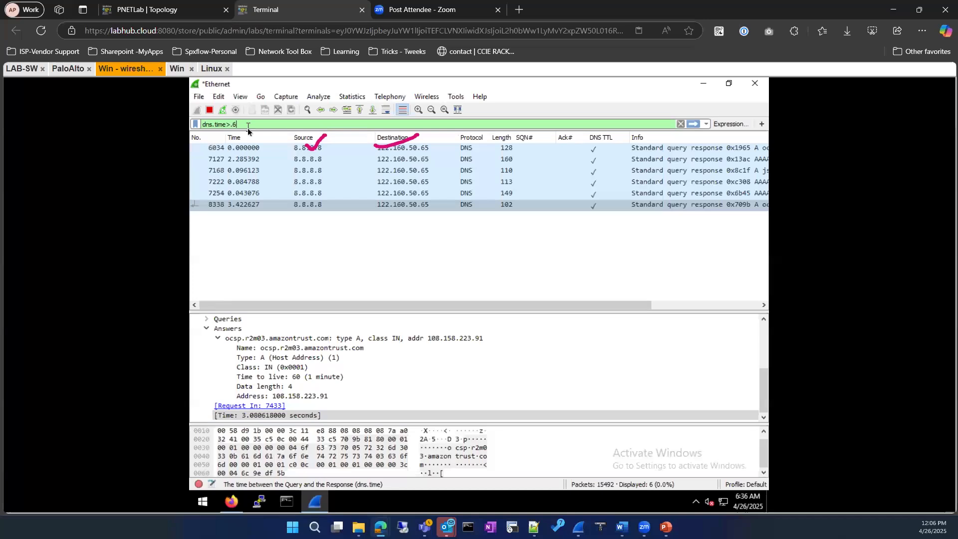
pyautogui.write('00')
pyautogui.press('Return')
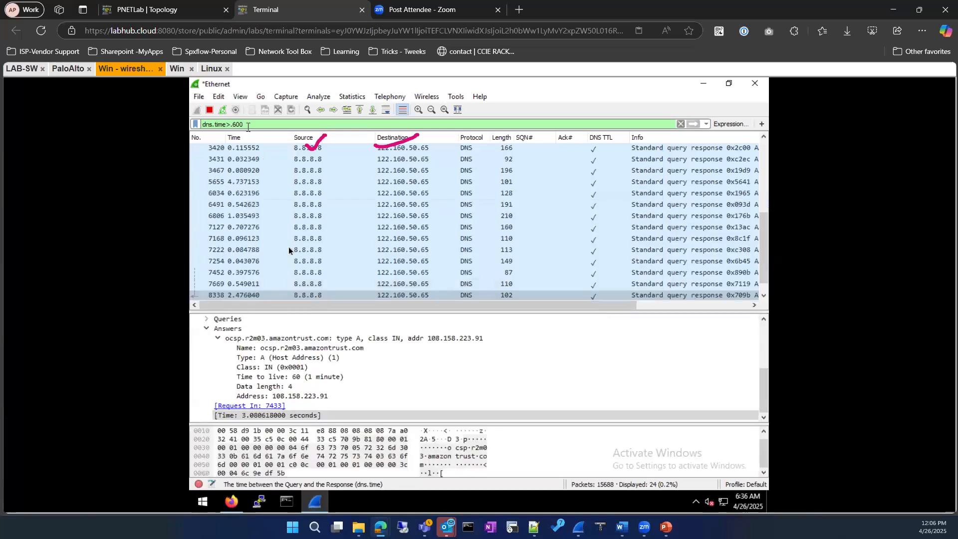
# Check the DNS response times of packets 7127 and 3431 in the filtered list.
pyautogui.click(321, 230)
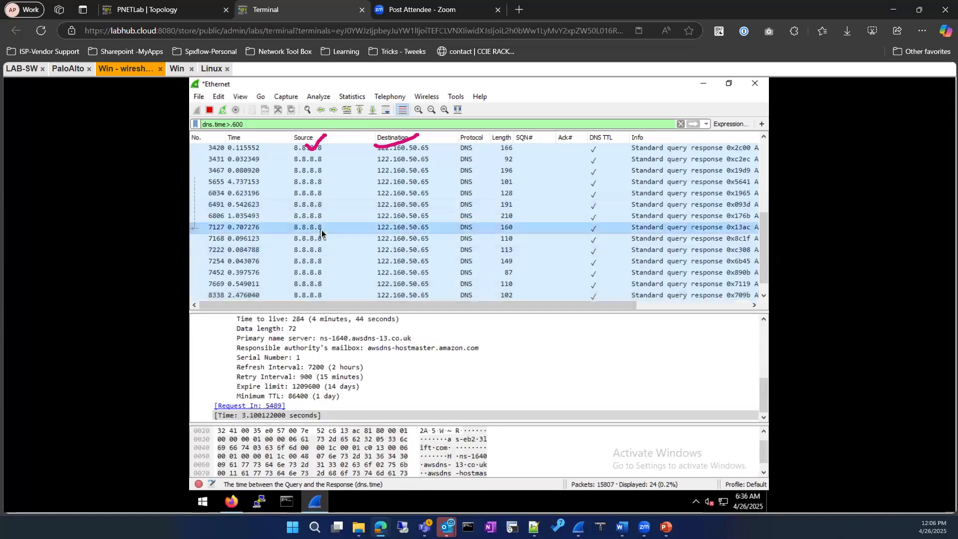
pyautogui.scroll(-1, 327, 272)
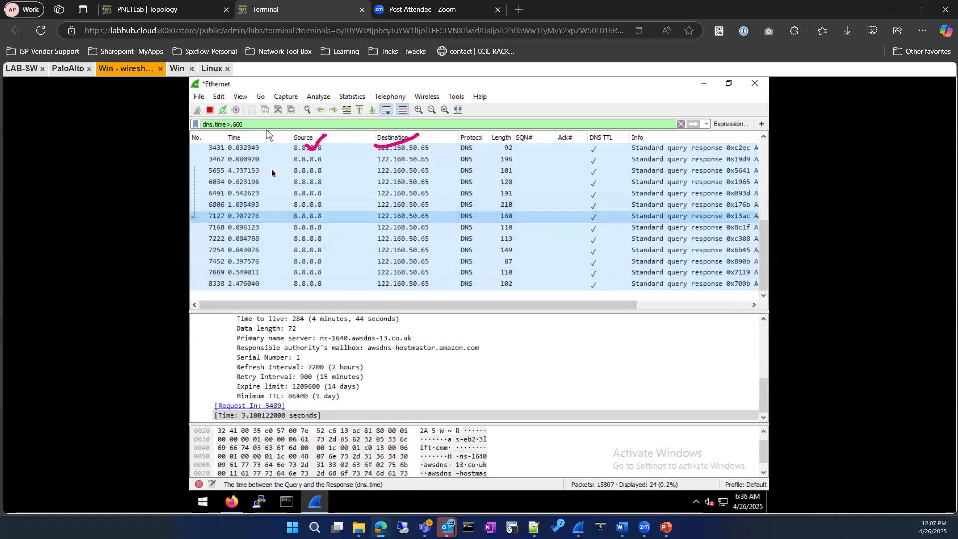
pyautogui.click(295, 149)
pyautogui.scroll(4, 295, 202)
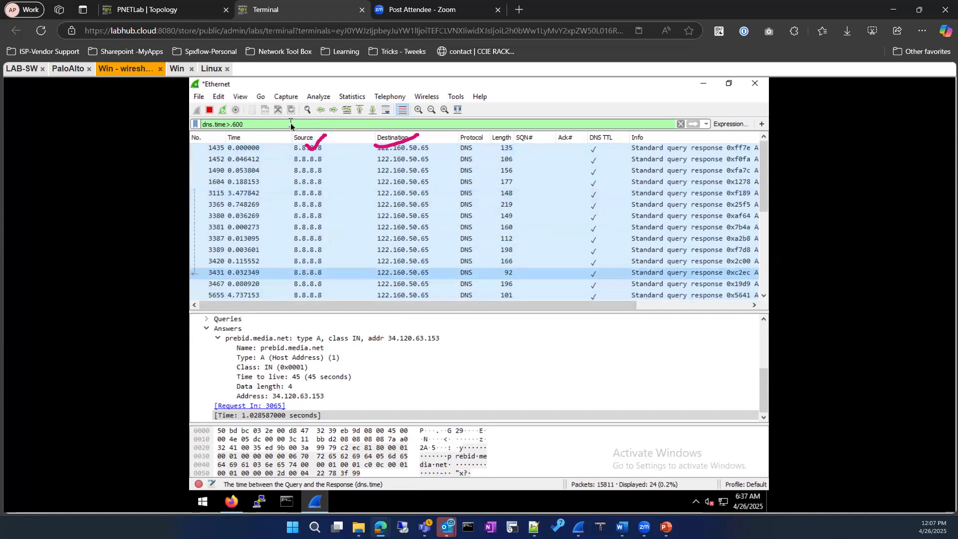
# Shorten the threshold in the display filter so it reads dns.time>.6 and apply it.
pyautogui.click(247, 124)
pyautogui.press('BackSpace')
pyautogui.press('BackSpace')
pyautogui.press('Return')
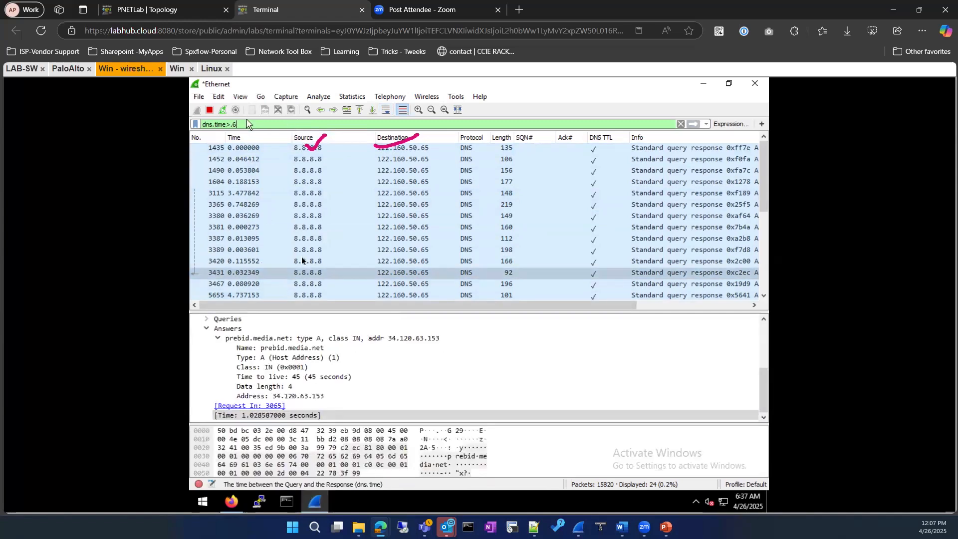
# Compare the DNS response times of packets 6806, 7168 and 7254 in their details.
pyautogui.scroll(-4, 319, 175)
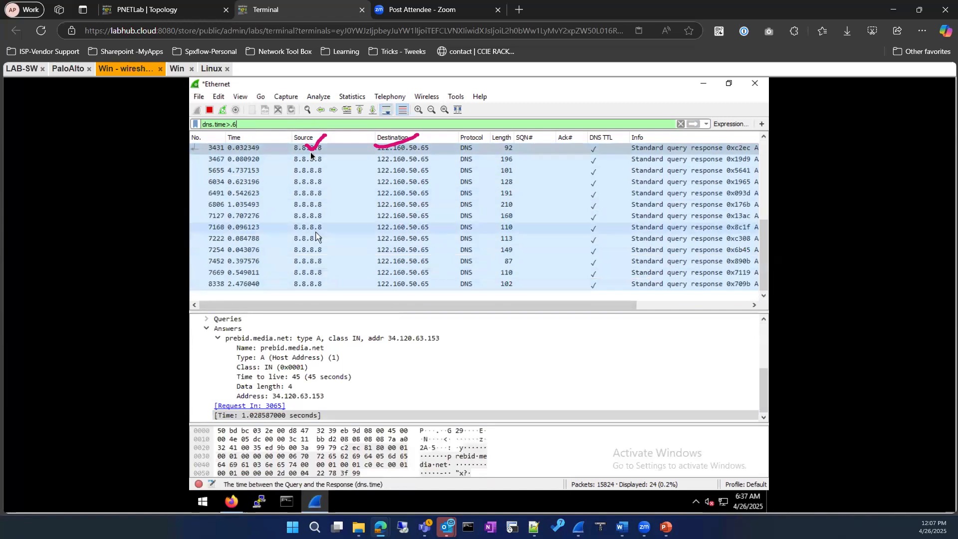
pyautogui.click(302, 203)
pyautogui.click(299, 231)
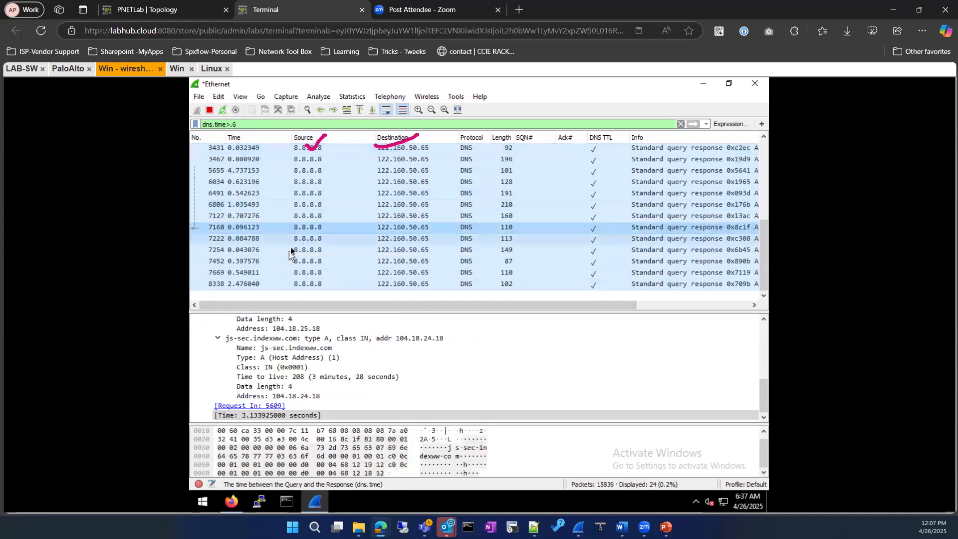
pyautogui.click(291, 251)
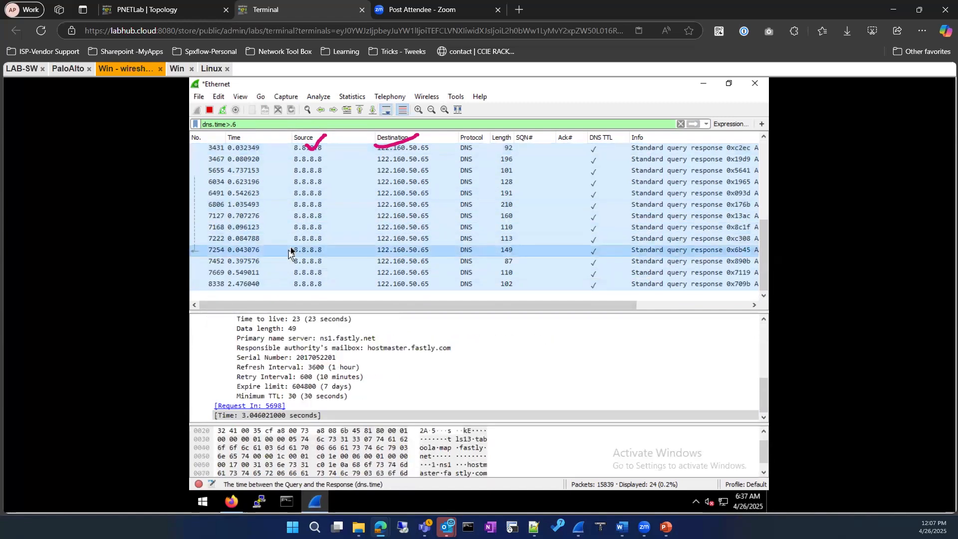
# Change the display filter to dns.time>1 and apply it to the capture.
pyautogui.click(245, 125)
pyautogui.press('BackSpace')
pyautogui.press('BackSpace')
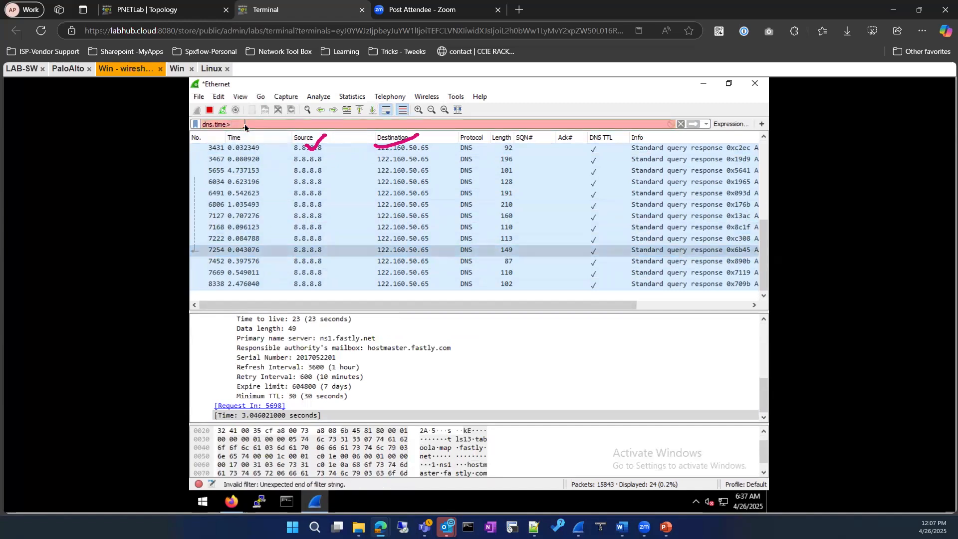
pyautogui.write('1')
pyautogui.press('Return')
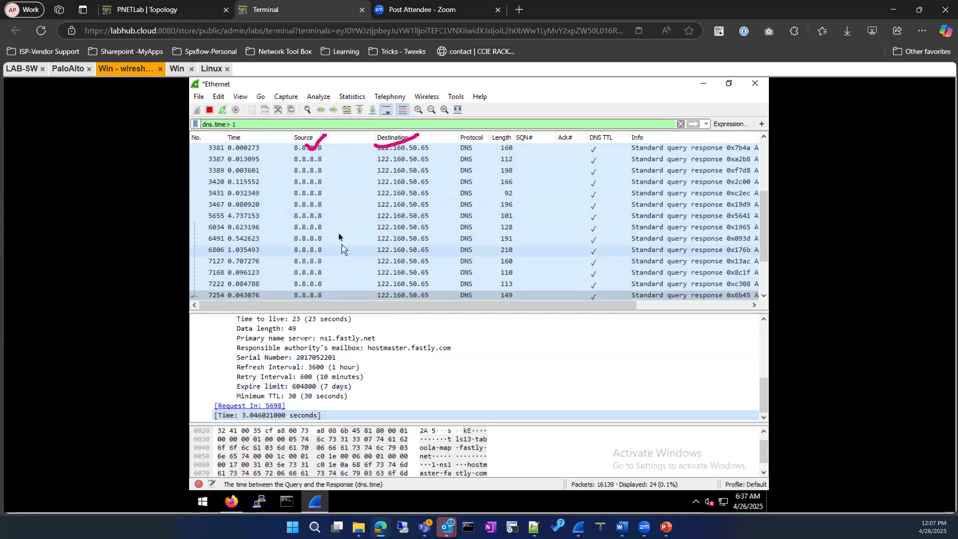
# Inspect the DNS response times in the details of packets 7127 and 6491.
pyautogui.scroll(-2, 332, 277)
pyautogui.click(315, 218)
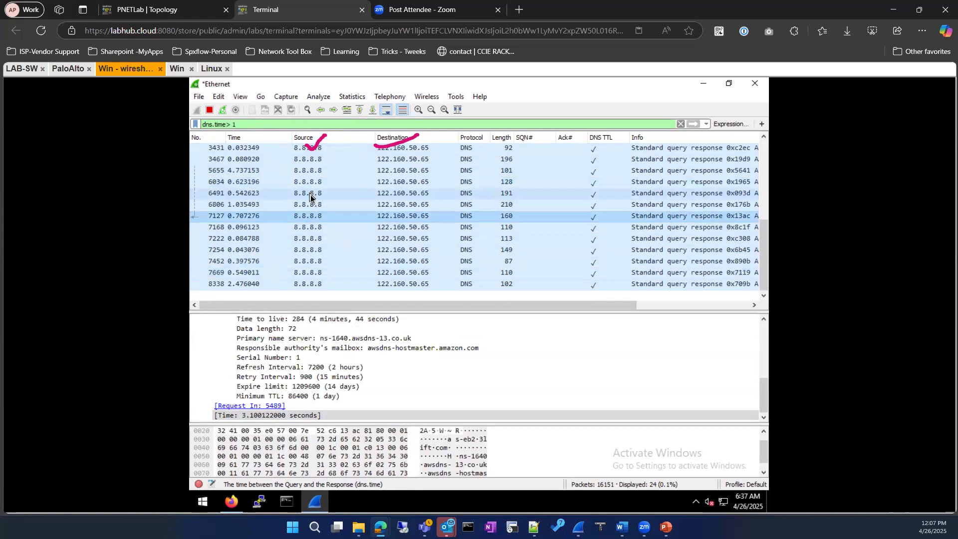
pyautogui.click(310, 194)
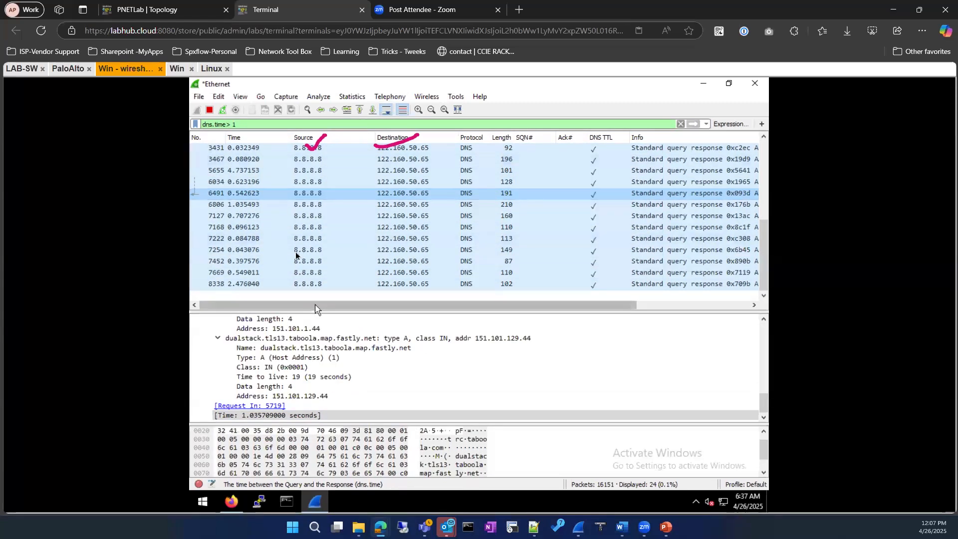
pyautogui.scroll(4, 295, 250)
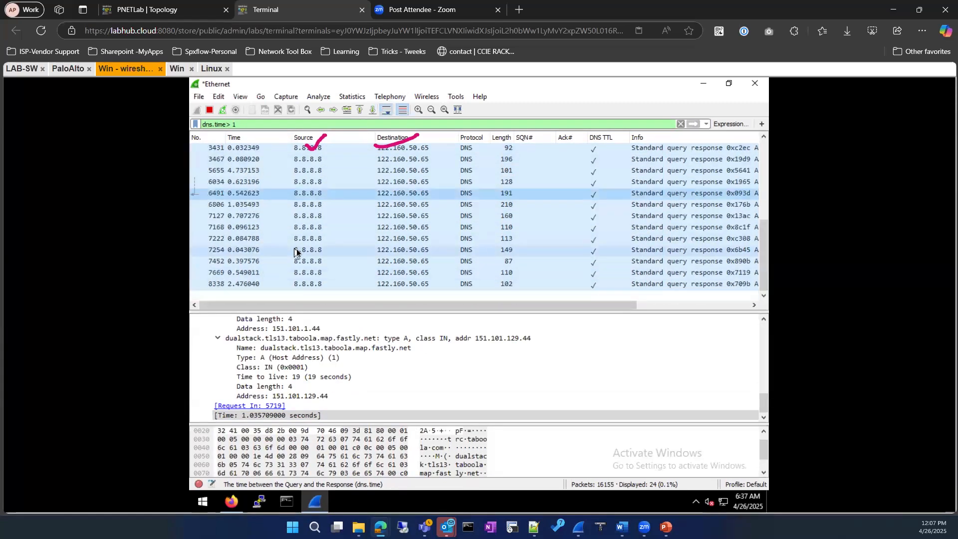
# Clear the display filter and minimize Wireshark to browse the Yahoo home page in Firefox.
pyautogui.click(678, 125)
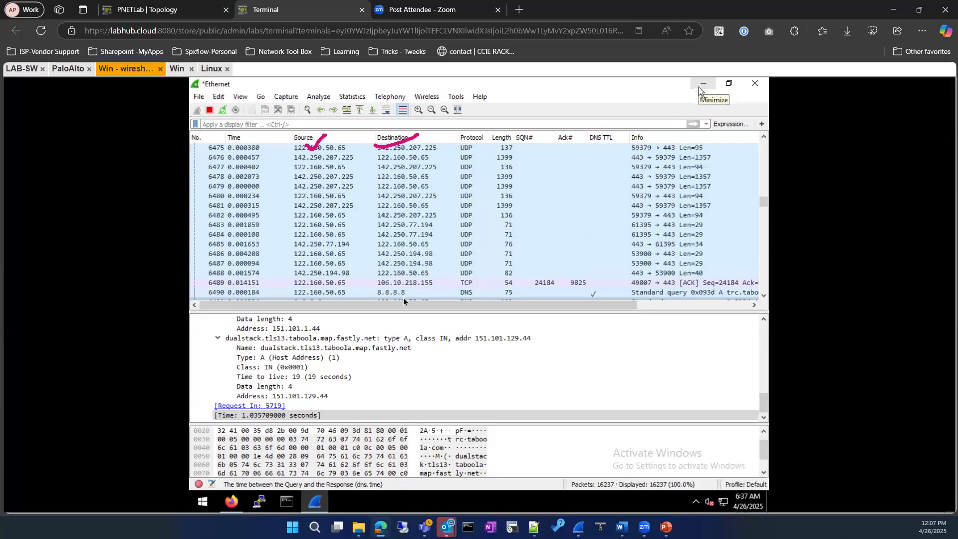
pyautogui.click(699, 87)
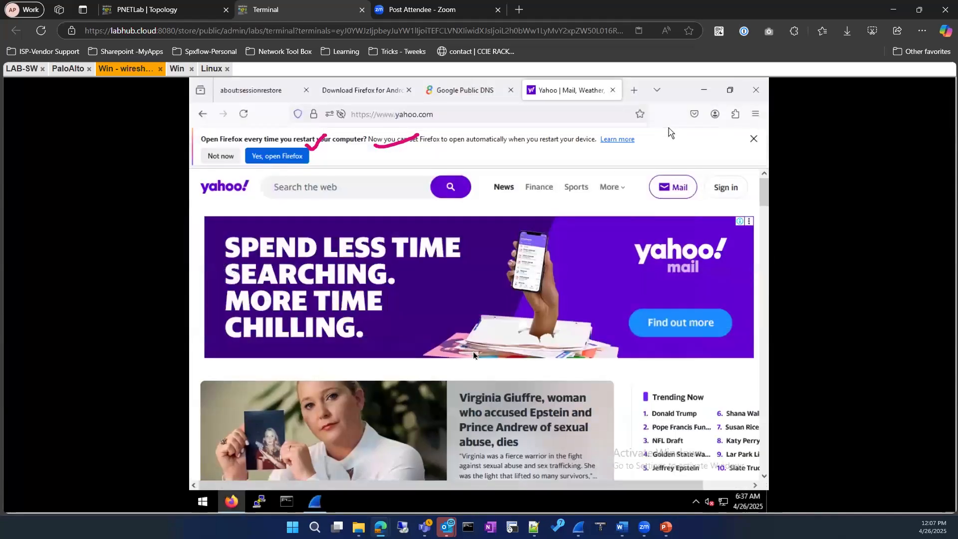
pyautogui.scroll(-5, 472, 355)
pyautogui.scroll(-9, 472, 355)
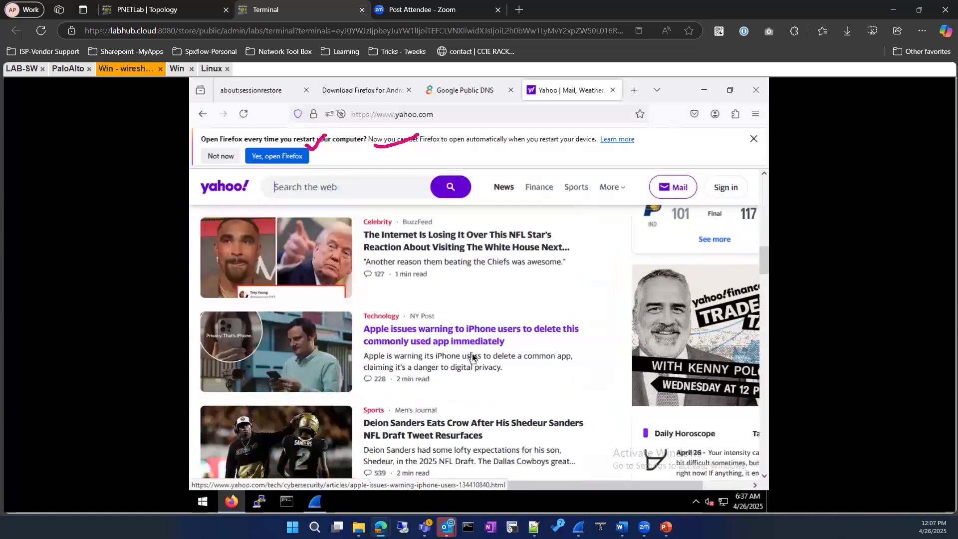
pyautogui.scroll(15, 470, 353)
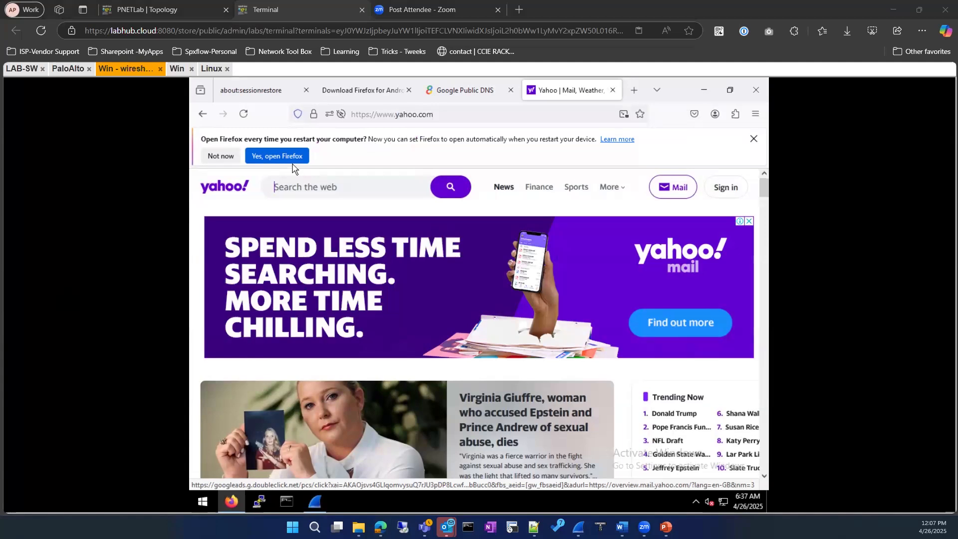
# Switch to the course outline in Word and review the UDP Packet Analysis section.
pyautogui.hotkey('alt', 'Tab')
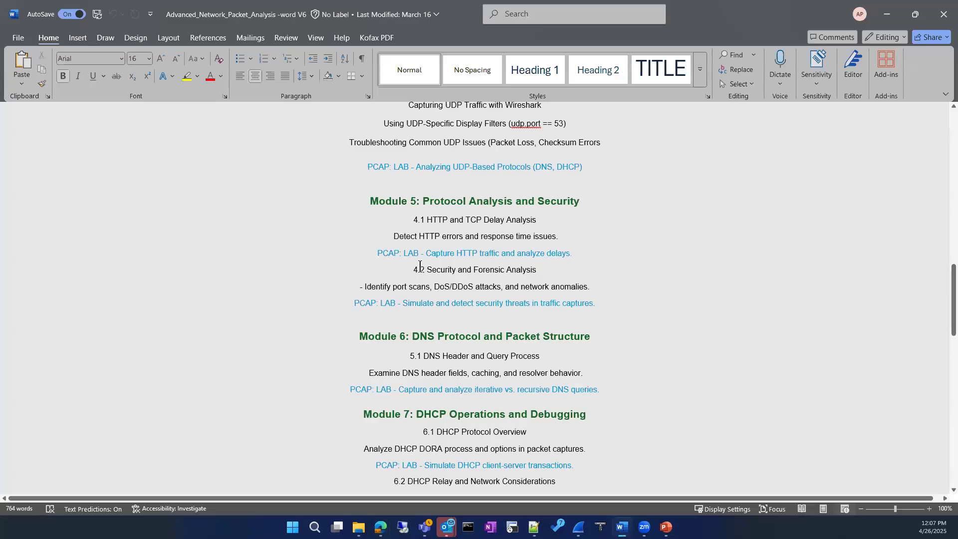
pyautogui.scroll(1, 422, 269)
pyautogui.scroll(5, 421, 268)
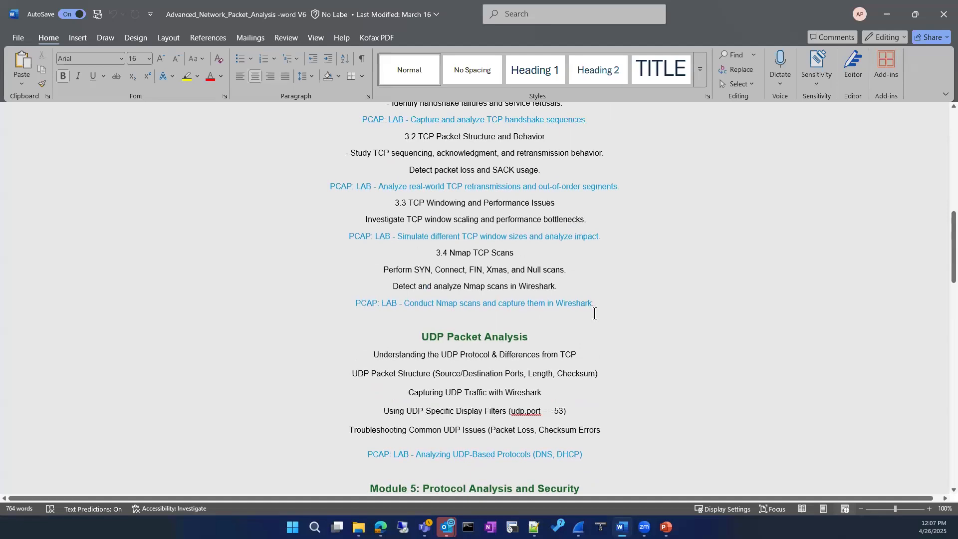
pyautogui.scroll(-1, 593, 313)
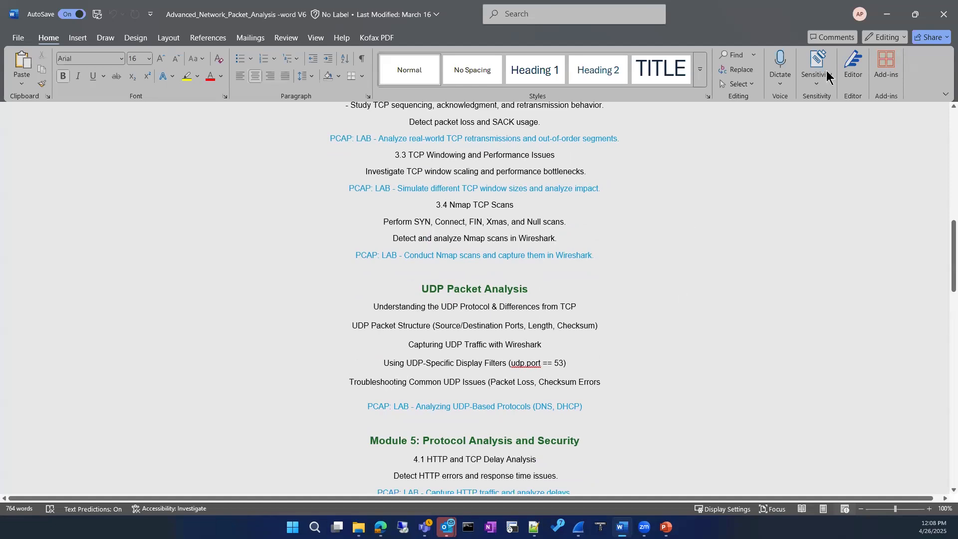
# Switch back to the Wireshark capture and filter the packets with udp.port==53.
pyautogui.hotkey('alt', 'Tab')
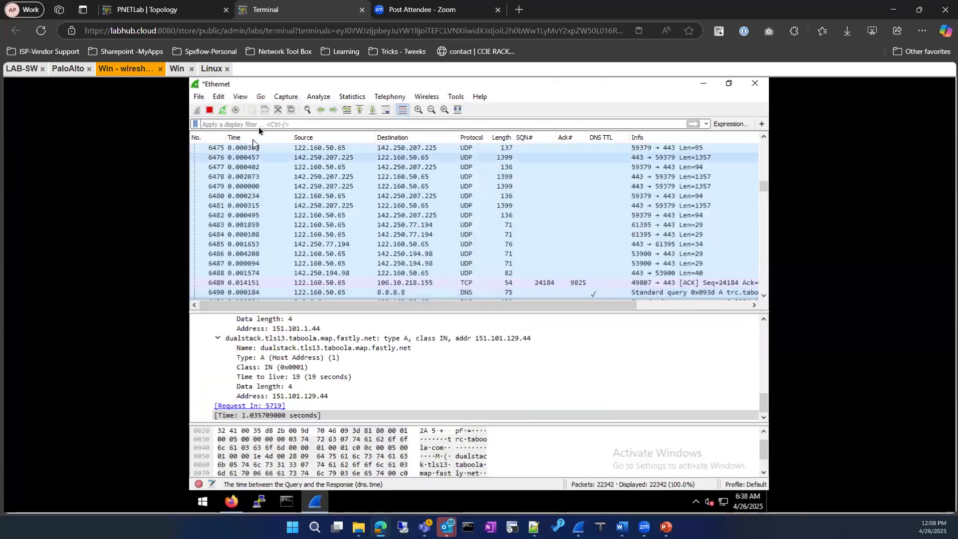
pyautogui.click(258, 125)
pyautogui.write('udp')
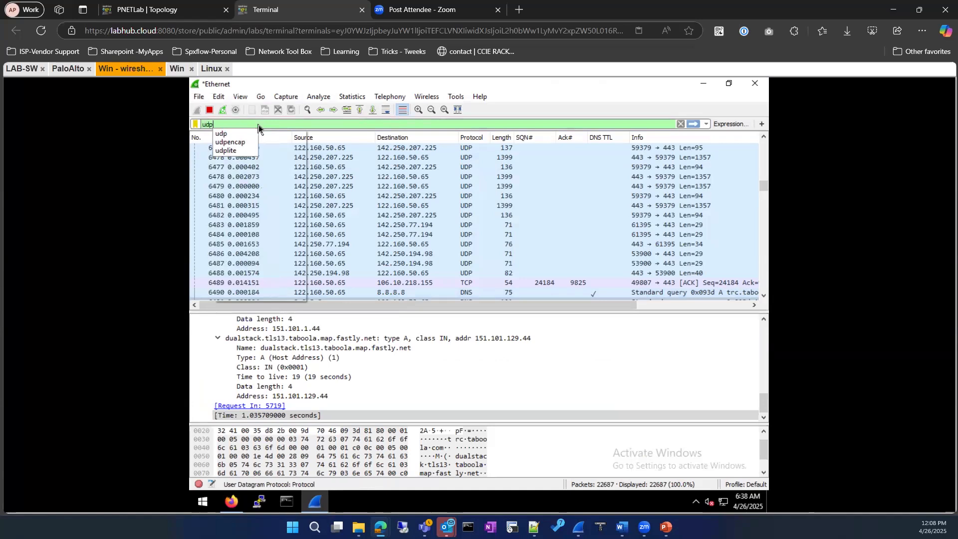
pyautogui.write('.port')
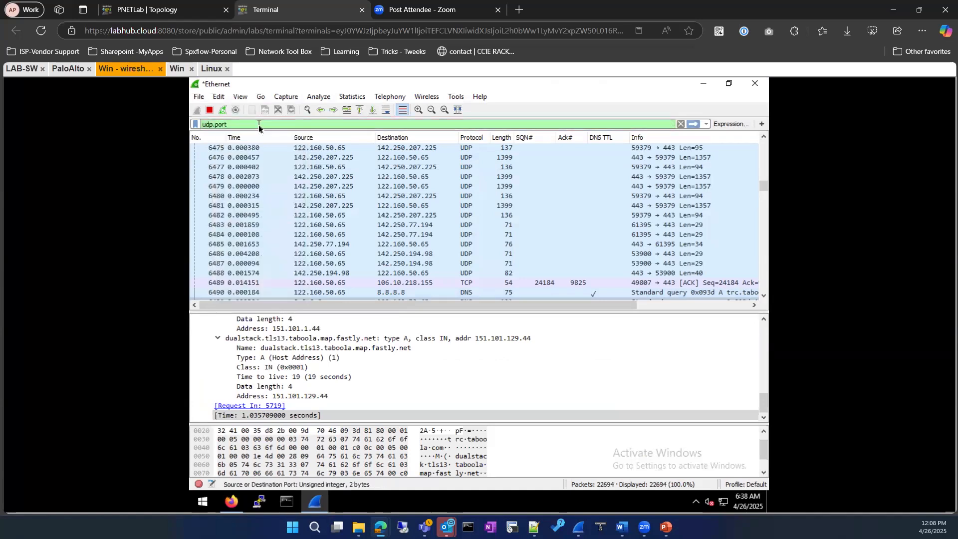
pyautogui.write('==53')
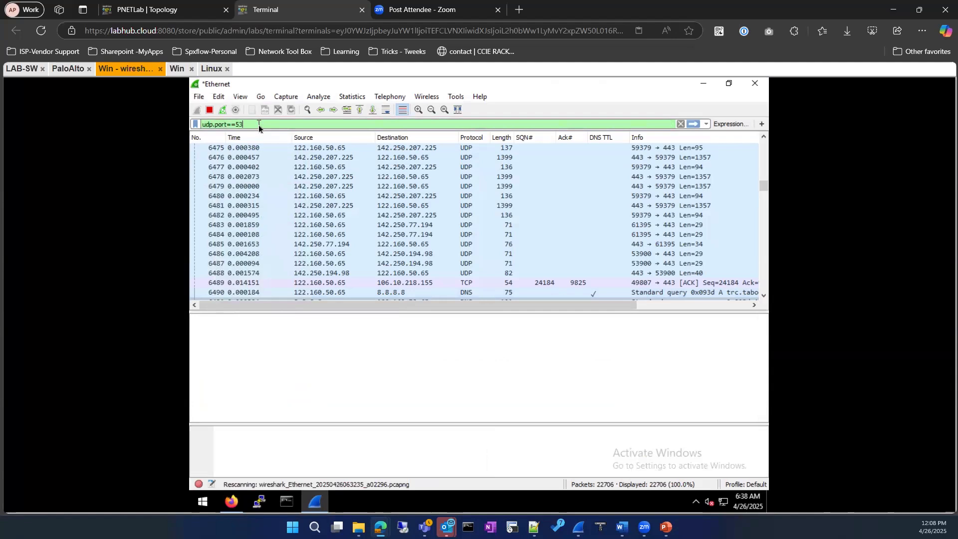
pyautogui.press('Return')
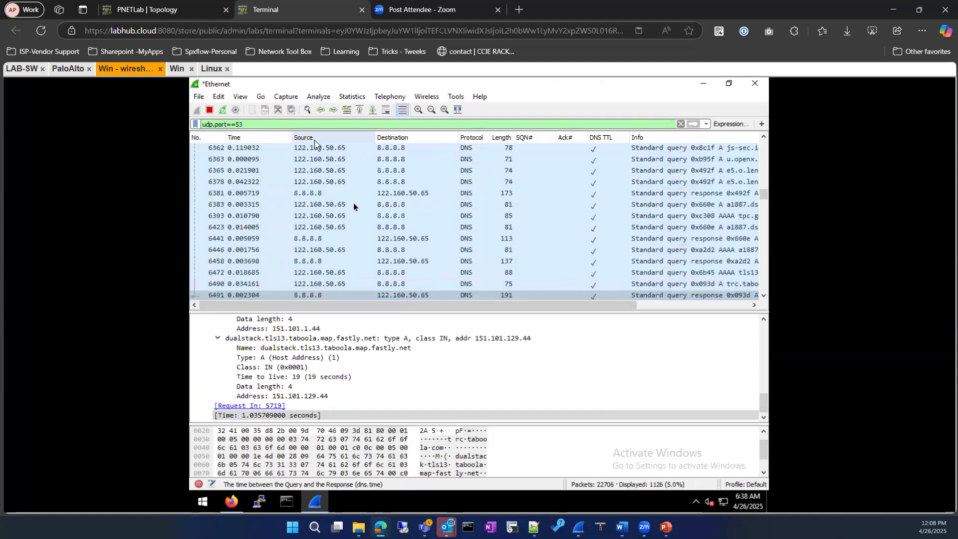
# Annotate the source and destination addresses and ports of packet 6491 with S and C marks, and erase the markings.
pyautogui.scroll(10, 332, 390)
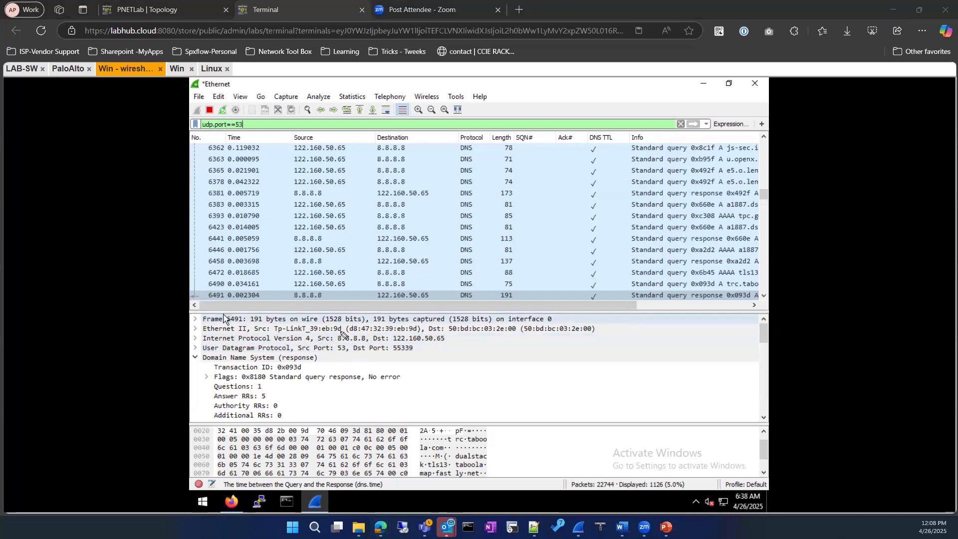
pyautogui.moveTo(323, 340); pyautogui.dragTo(353, 363)
pyautogui.moveTo(333, 356)
pyautogui.mouseDown()
pyautogui.moveTo(416, 353)
pyautogui.moveTo(333, 378)
pyautogui.mouseUp()
pyautogui.moveTo(418, 364); pyautogui.dragTo(414, 372)
pyautogui.moveTo(352, 335)
pyautogui.mouseDown()
pyautogui.moveTo(338, 325)
pyautogui.moveTo(351, 358)
pyautogui.moveTo(330, 322)
pyautogui.mouseUp()
pyautogui.moveTo(405, 324)
pyautogui.mouseDown()
pyautogui.moveTo(467, 344)
pyautogui.moveTo(395, 317)
pyautogui.mouseUp()
pyautogui.moveTo(340, 289)
pyautogui.mouseDown()
pyautogui.moveTo(347, 287)
pyautogui.moveTo(337, 303)
pyautogui.mouseUp()
pyautogui.moveTo(412, 283); pyautogui.dragTo(394, 303)
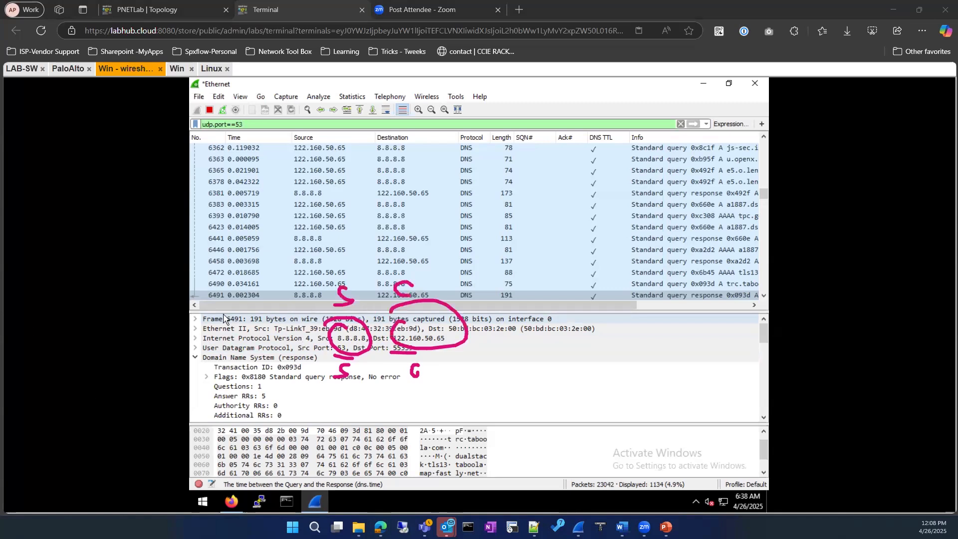
pyautogui.press('e')
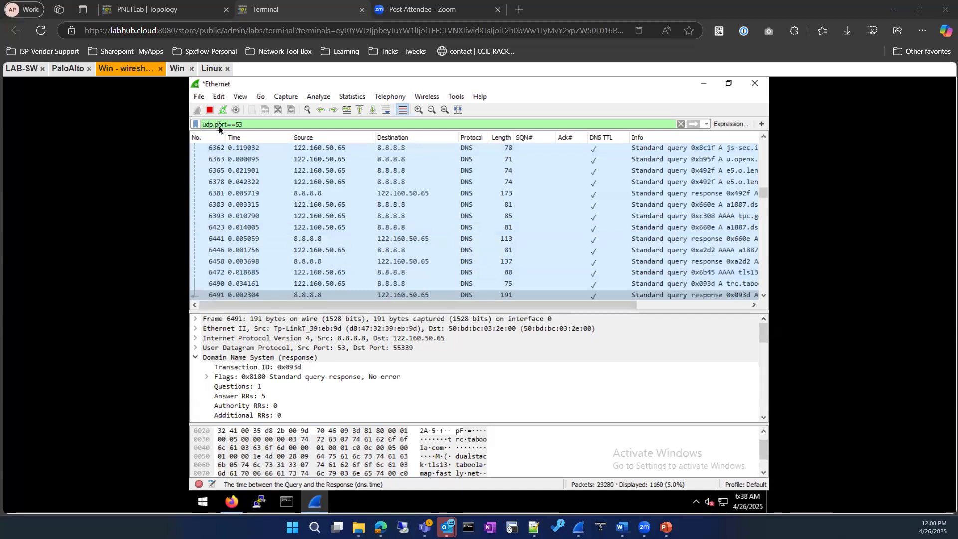
# Scan the Info column of the DNS queries and responses in the filtered packet list.
pyautogui.moveTo(254, 308); pyautogui.dragTo(437, 302)
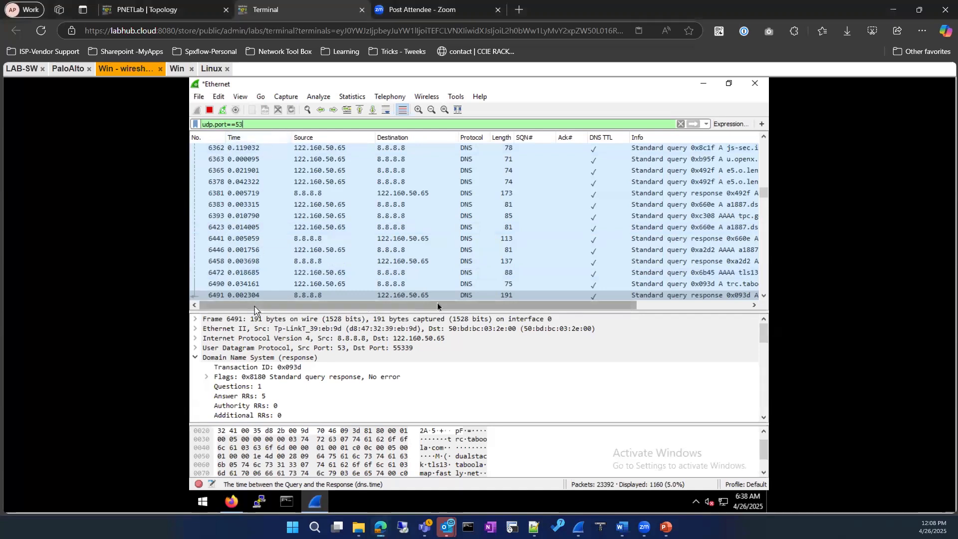
pyautogui.scroll(5, 416, 227)
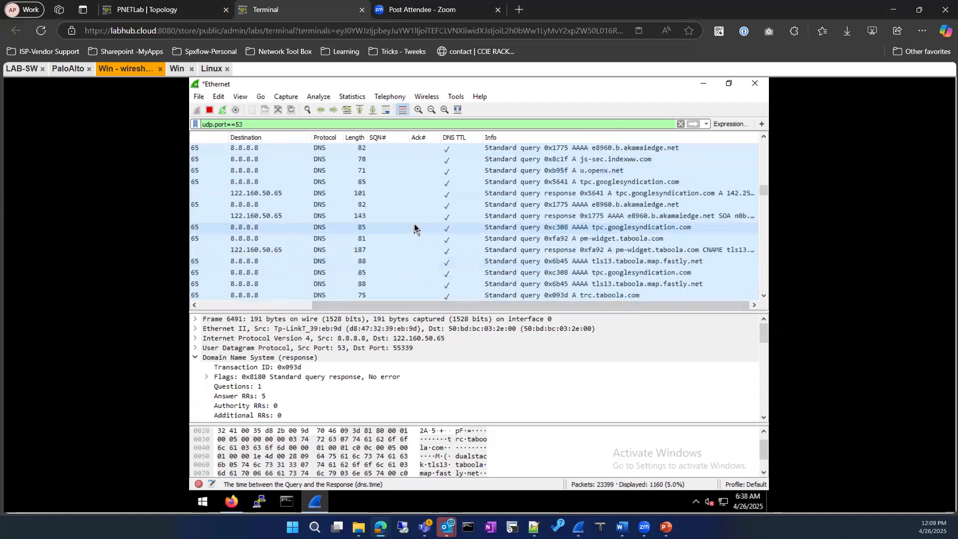
pyautogui.scroll(-5, 415, 224)
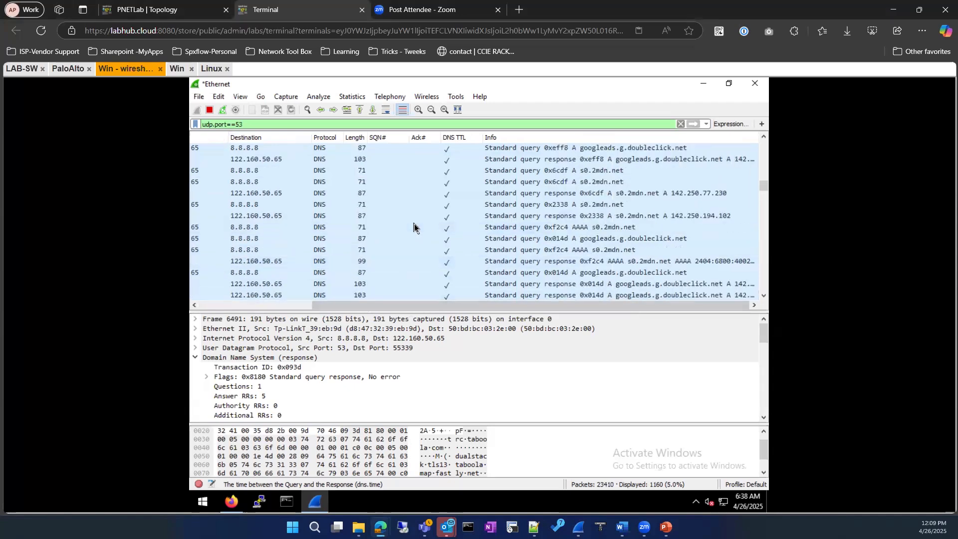
pyautogui.scroll(4, 414, 223)
pyautogui.scroll(-2, 415, 224)
pyautogui.scroll(-4, 414, 225)
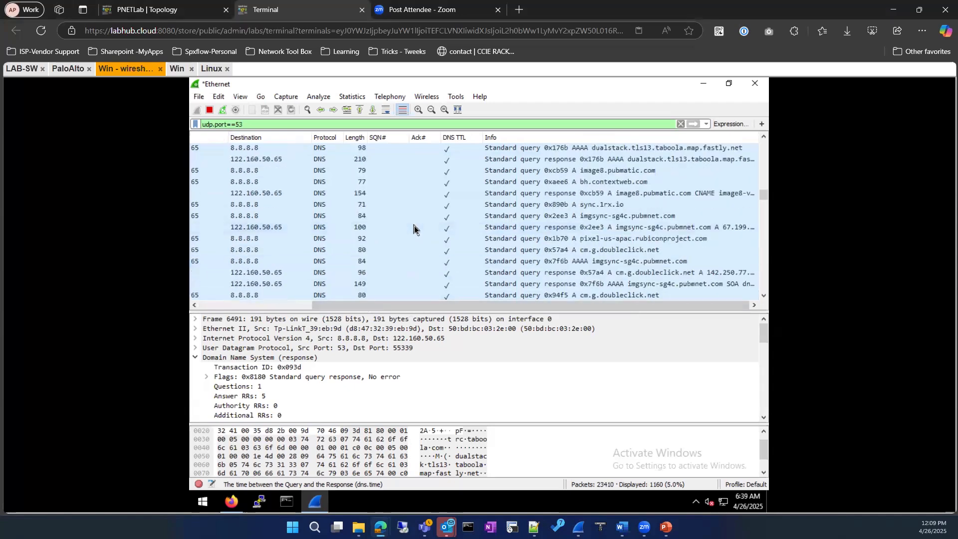
# Apply a UDP conversation filter based on DNS query packet 7219.
pyautogui.moveTo(400, 305); pyautogui.dragTo(135, 318)
pyautogui.click(251, 209)
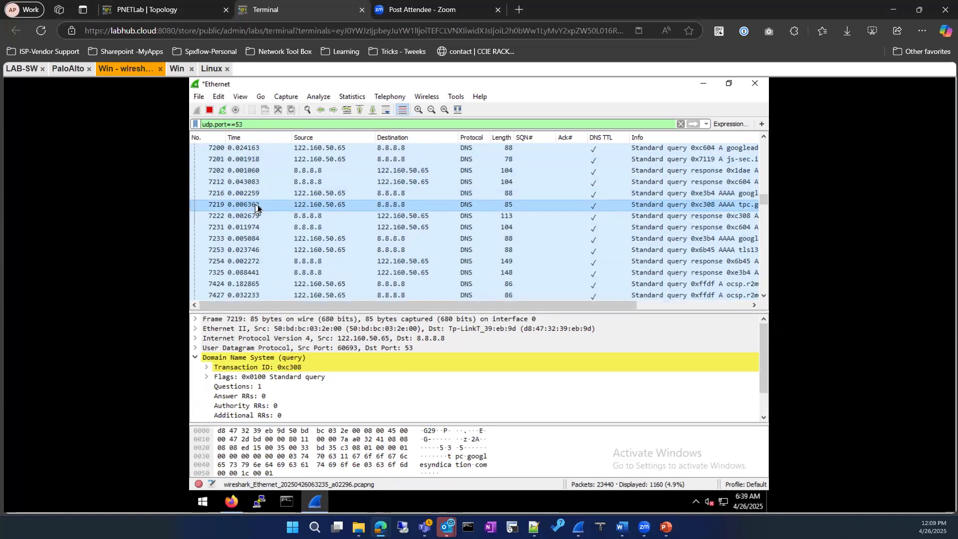
pyautogui.rightClick(256, 207)
pyautogui.moveTo(318, 323)
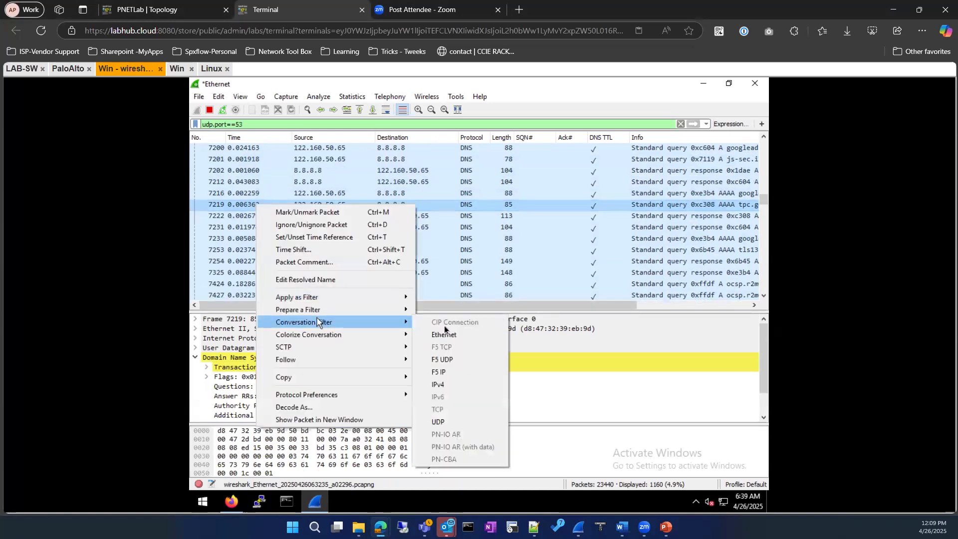
pyautogui.click(439, 422)
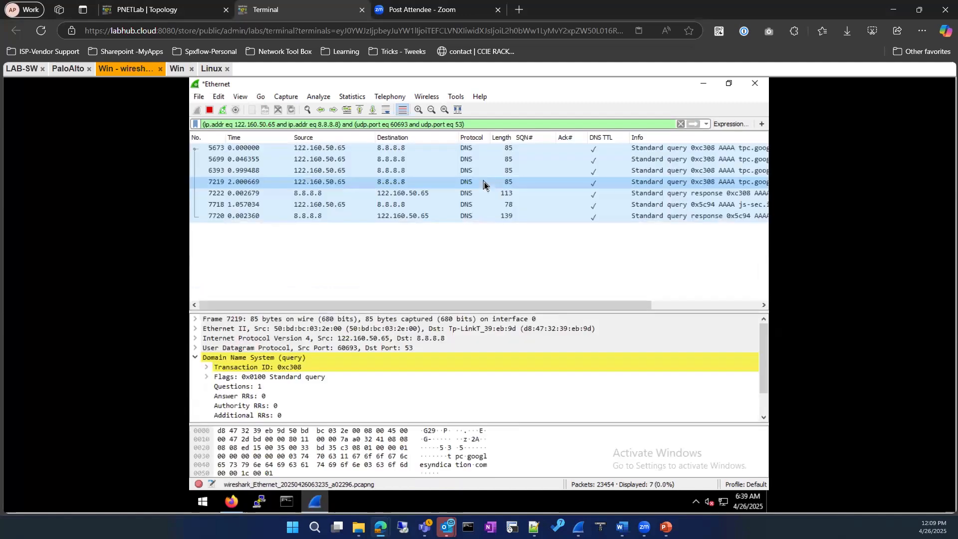
# Examine the first query of the conversation, packet 5673, and the domain it requests.
pyautogui.moveTo(438, 305); pyautogui.dragTo(536, 303)
pyautogui.click(543, 149)
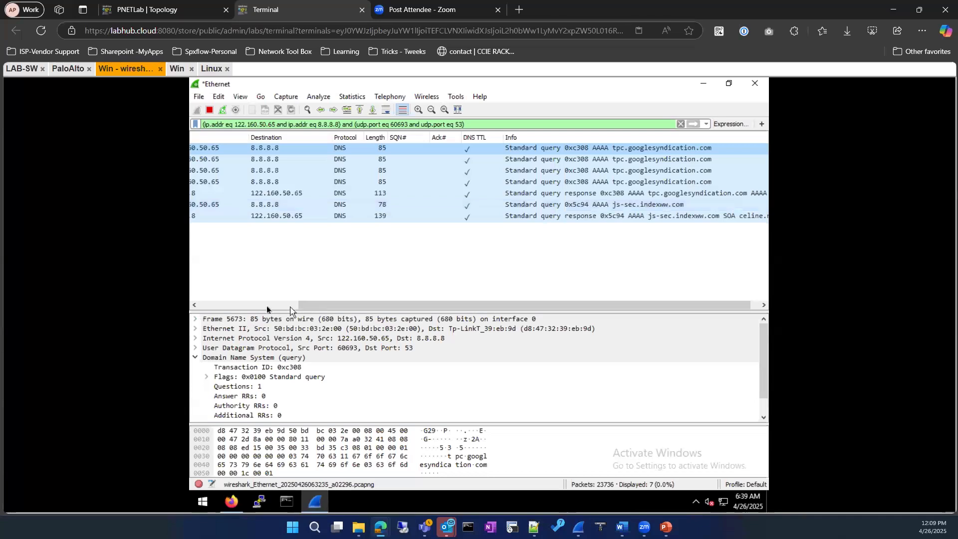
pyautogui.moveTo(302, 305); pyautogui.dragTo(166, 302)
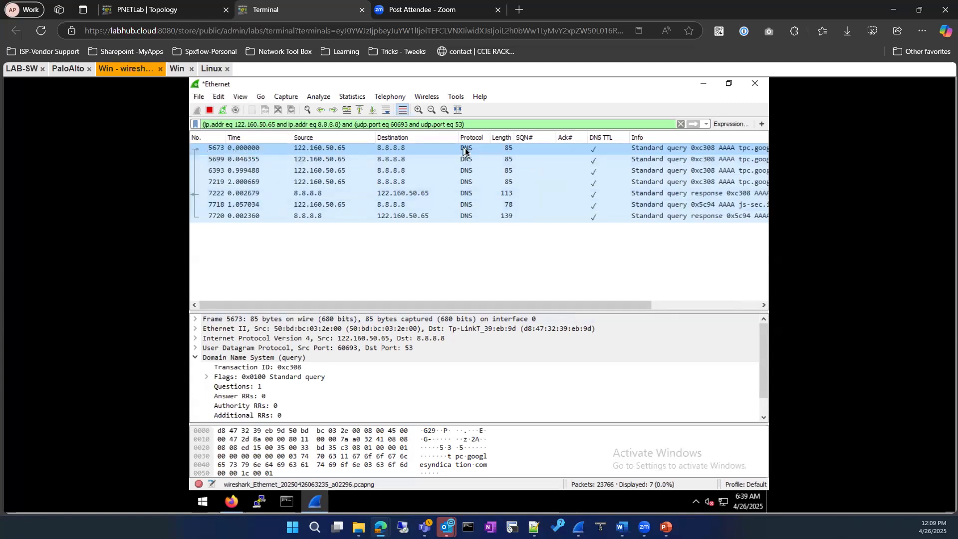
# Open the details of response packet 7222 and expand its DNS flags to examine the reply code.
pyautogui.click(210, 193)
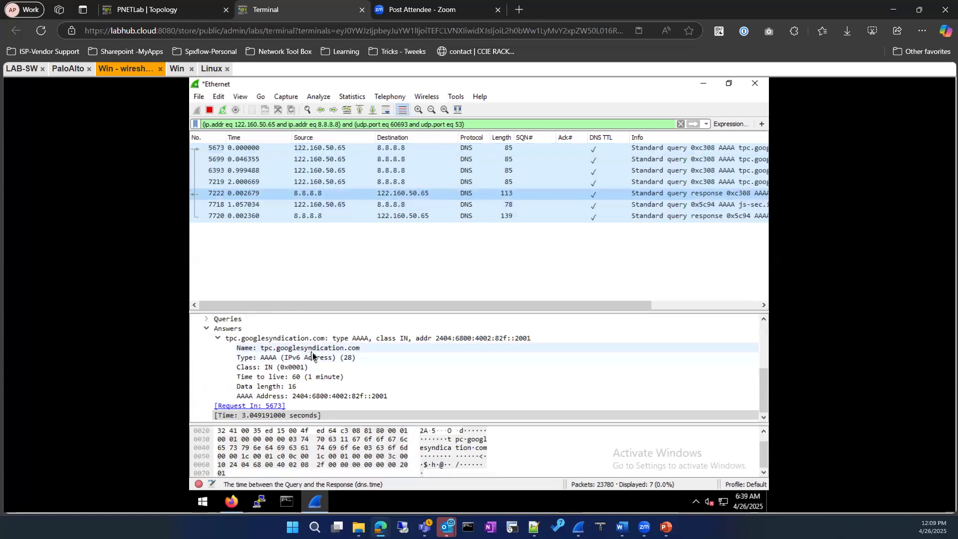
pyautogui.scroll(2, 311, 352)
pyautogui.scroll(2, 312, 353)
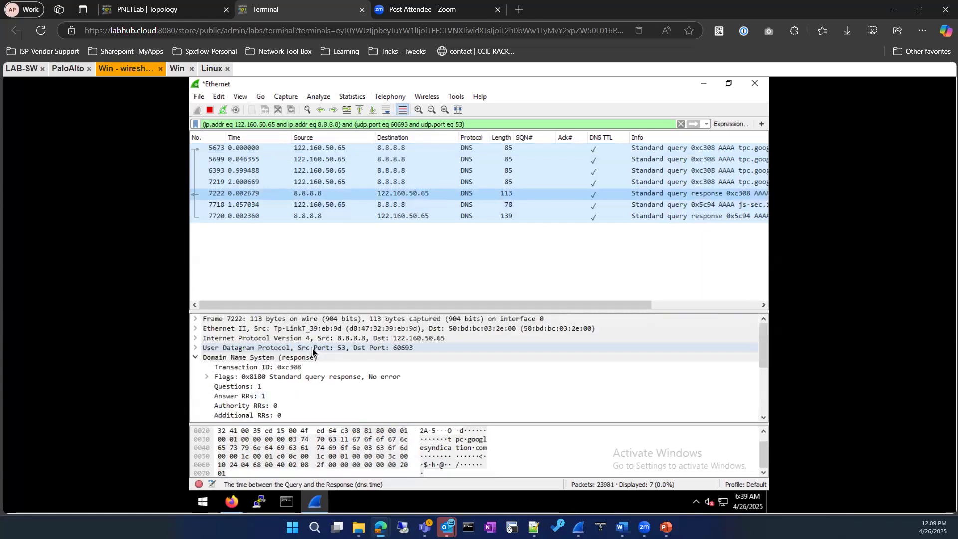
pyautogui.scroll(-2, 311, 347)
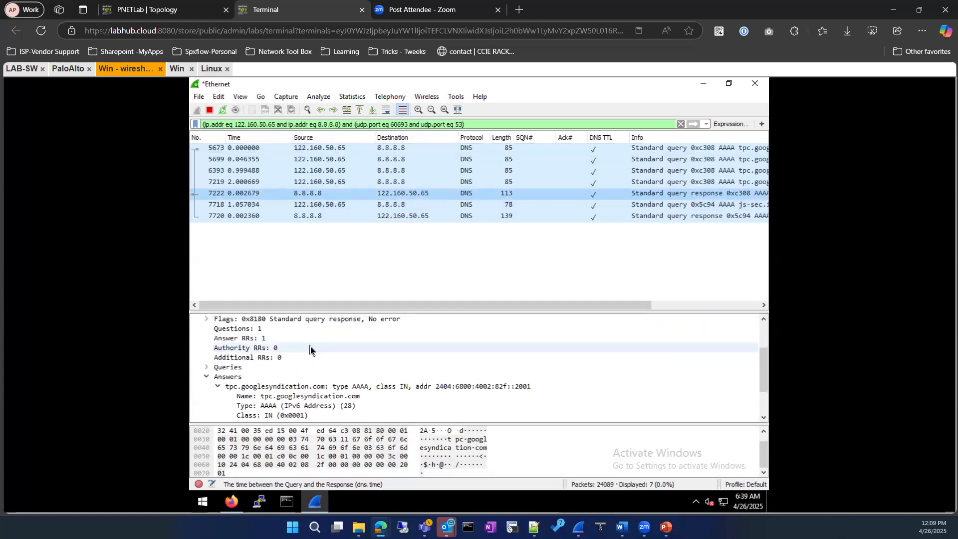
pyautogui.scroll(1, 310, 349)
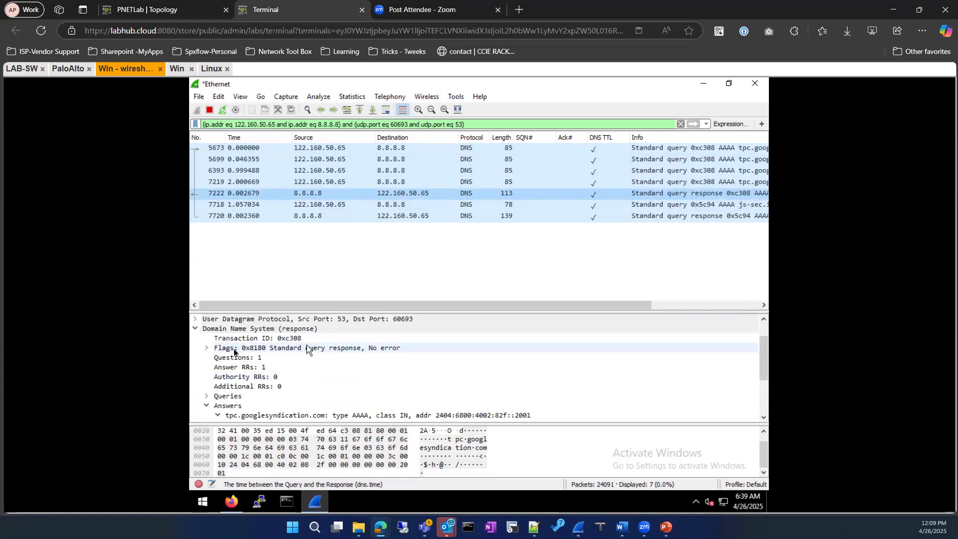
pyautogui.click(207, 346)
pyautogui.scroll(-1, 313, 348)
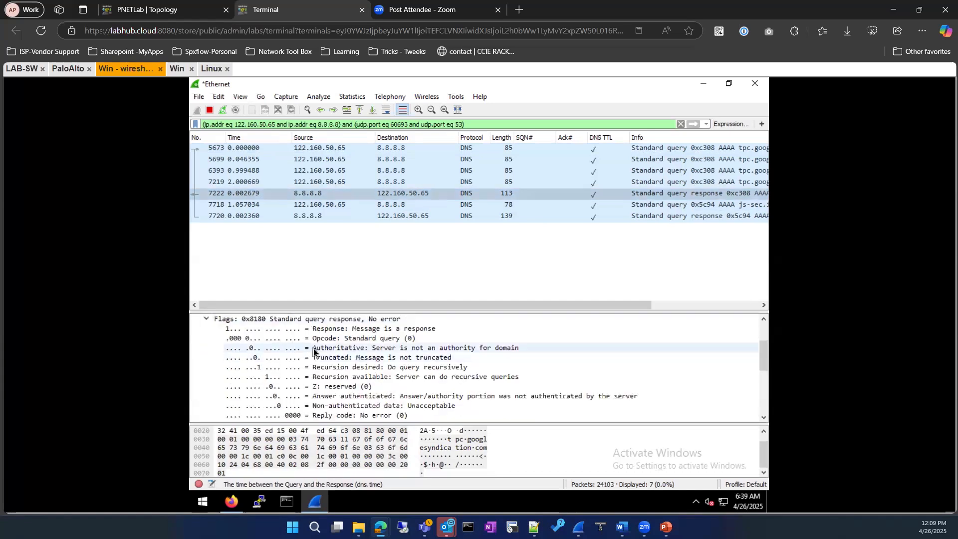
pyautogui.scroll(-1, 314, 348)
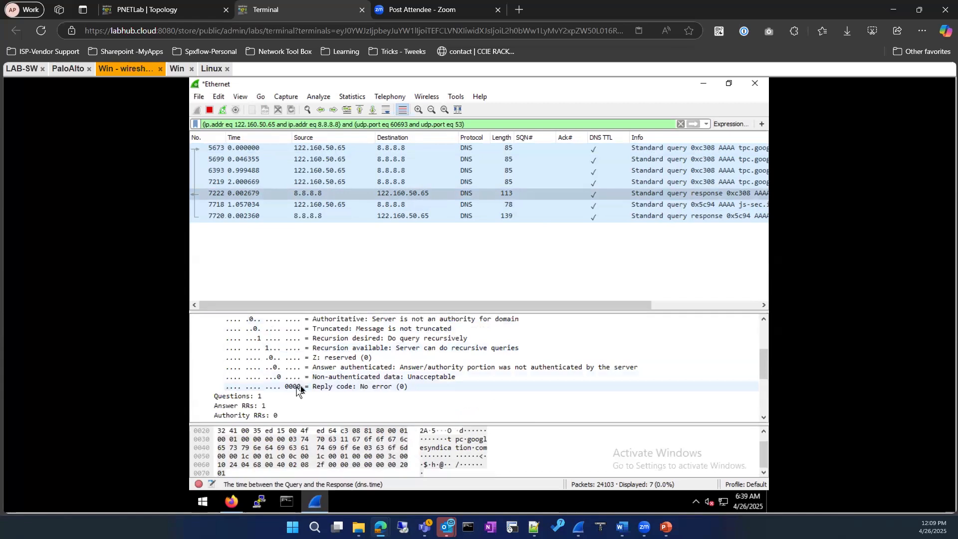
# Examine the reply code and answer record of response packet 7222, and expand its query entry.
pyautogui.click(301, 387)
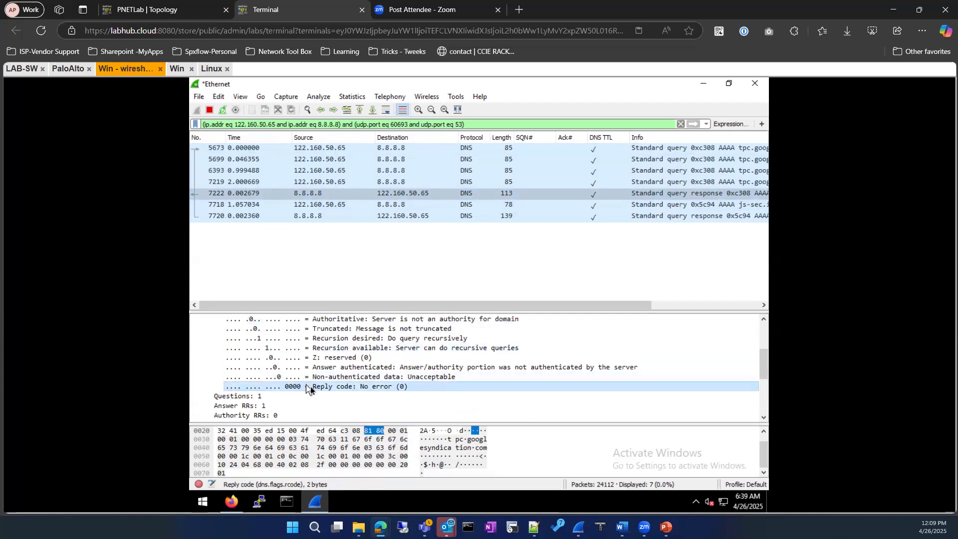
pyautogui.scroll(3, 353, 359)
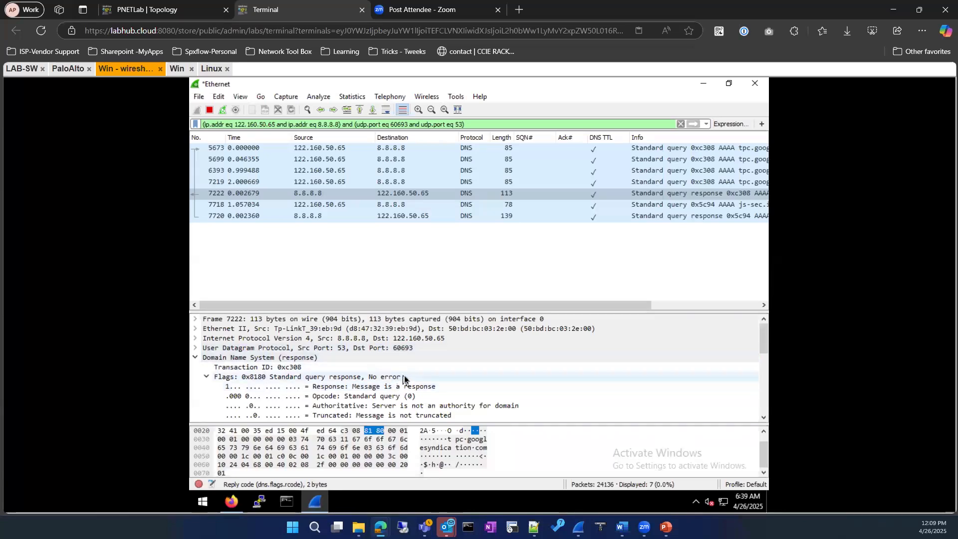
pyautogui.scroll(-7, 405, 377)
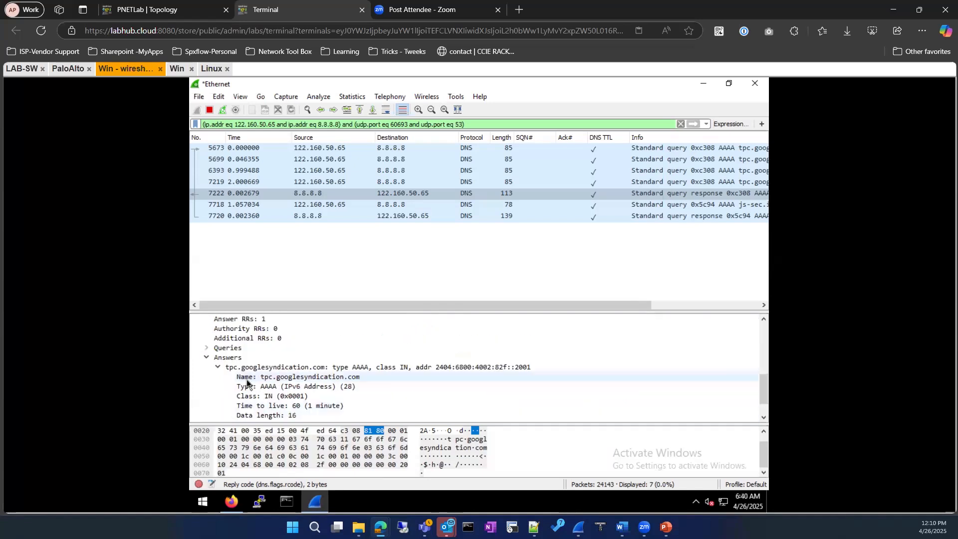
pyautogui.click(258, 378)
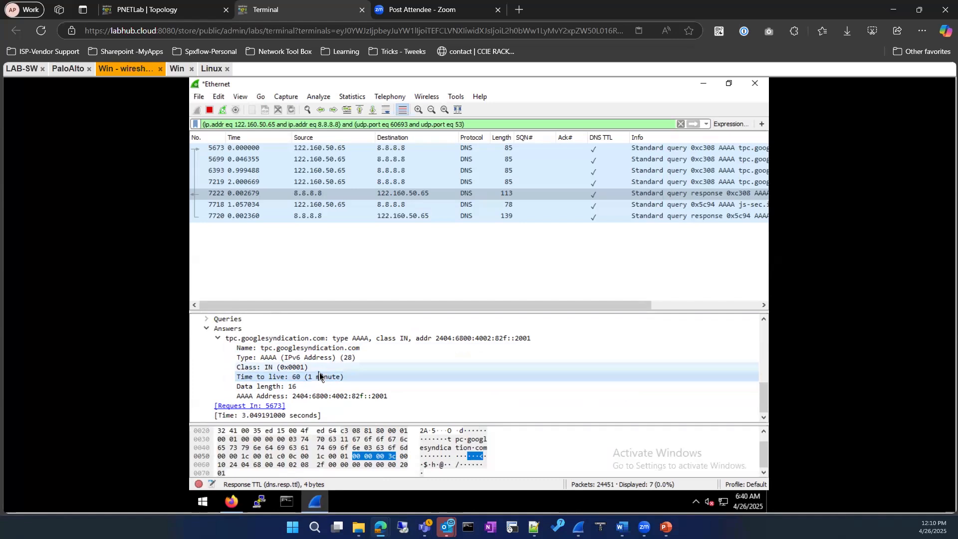
pyautogui.scroll(1, 319, 370)
pyautogui.click(206, 347)
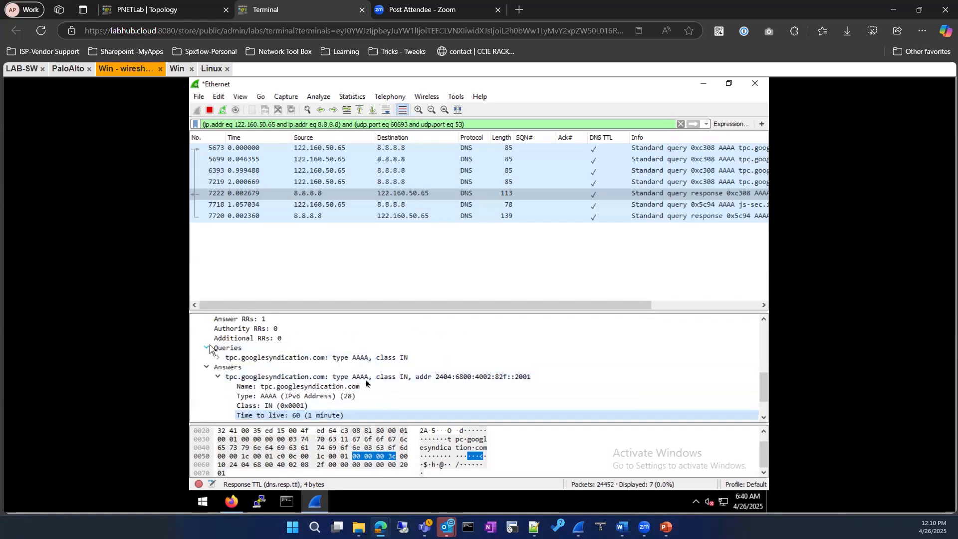
pyautogui.click(217, 357)
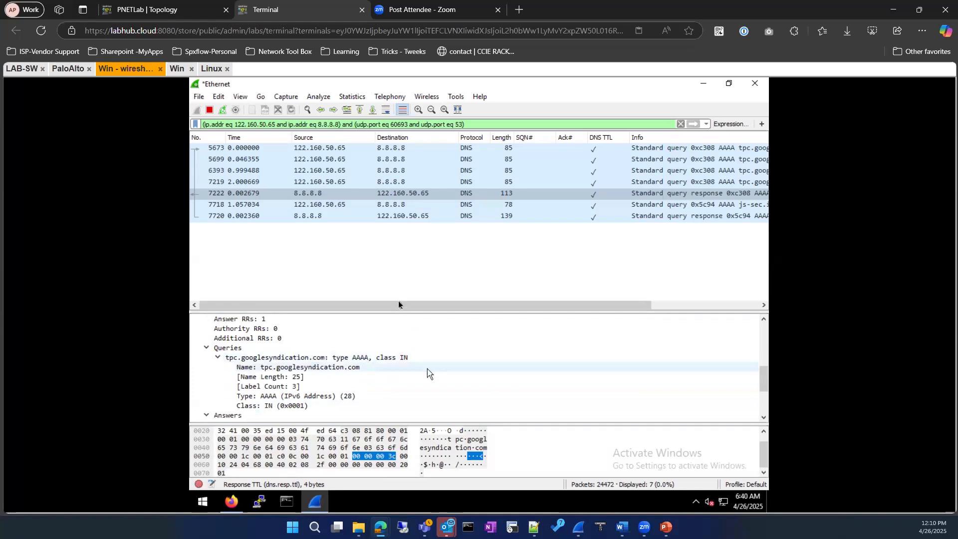
# Examine the Name Resolution settings in the preferences of the lab's Wireshark and close them without changes.
pyautogui.click(218, 98)
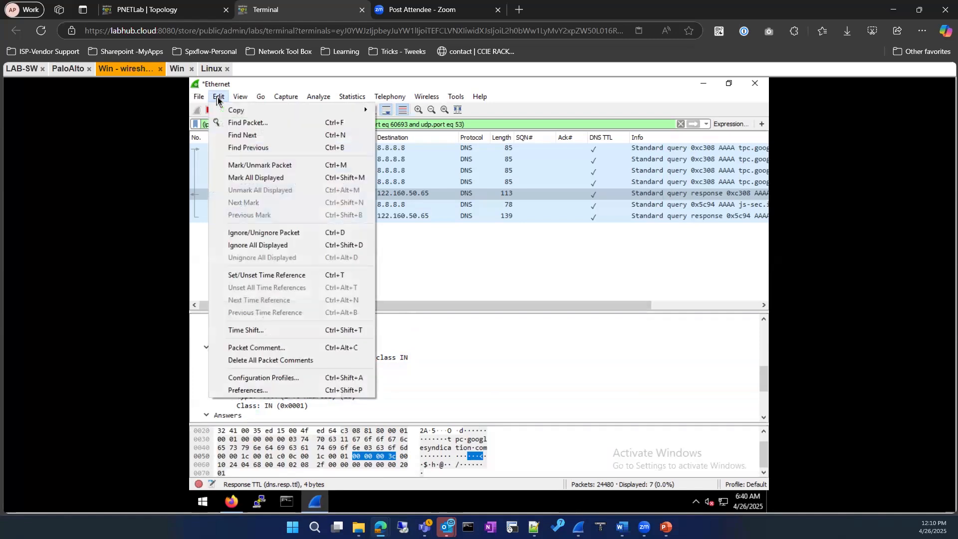
pyautogui.click(258, 391)
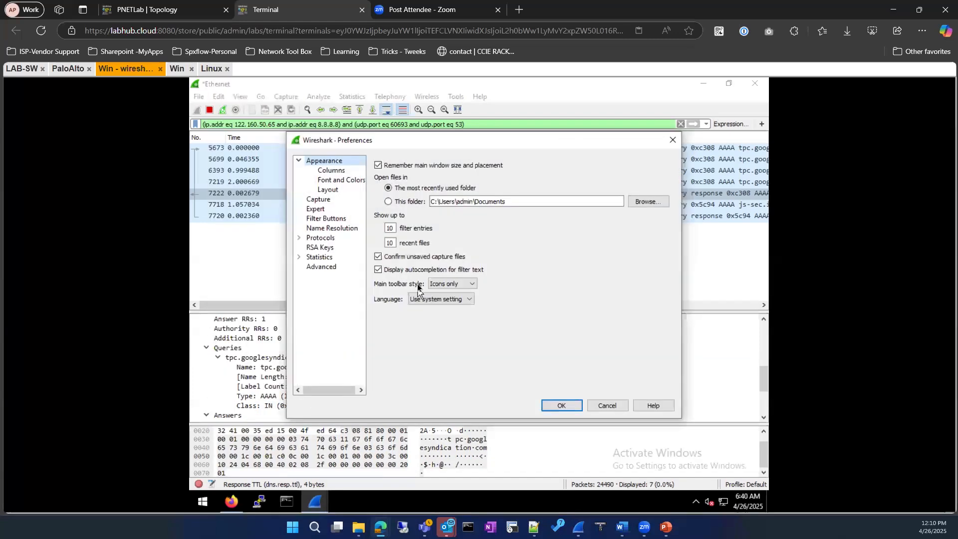
pyautogui.click(329, 229)
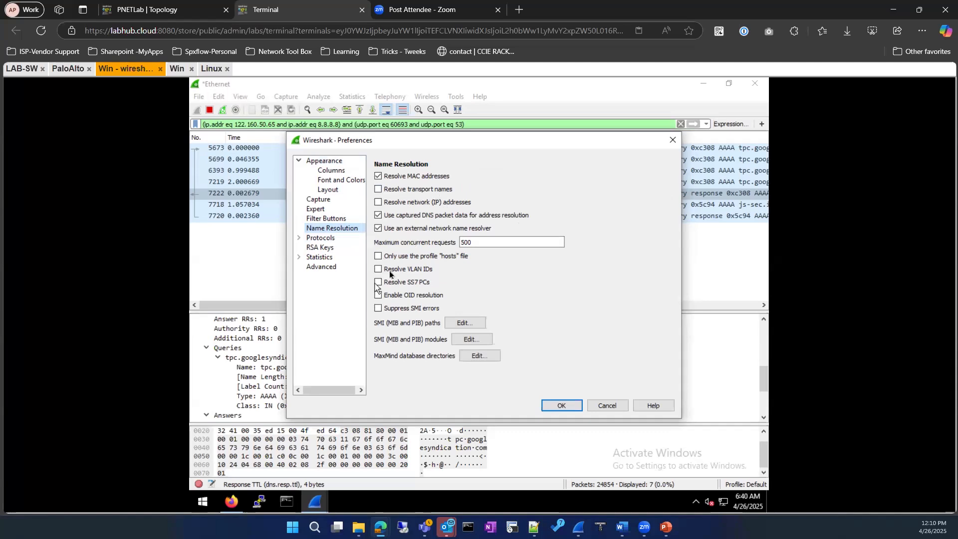
pyautogui.click(298, 238)
pyautogui.click(298, 238)
pyautogui.click(672, 144)
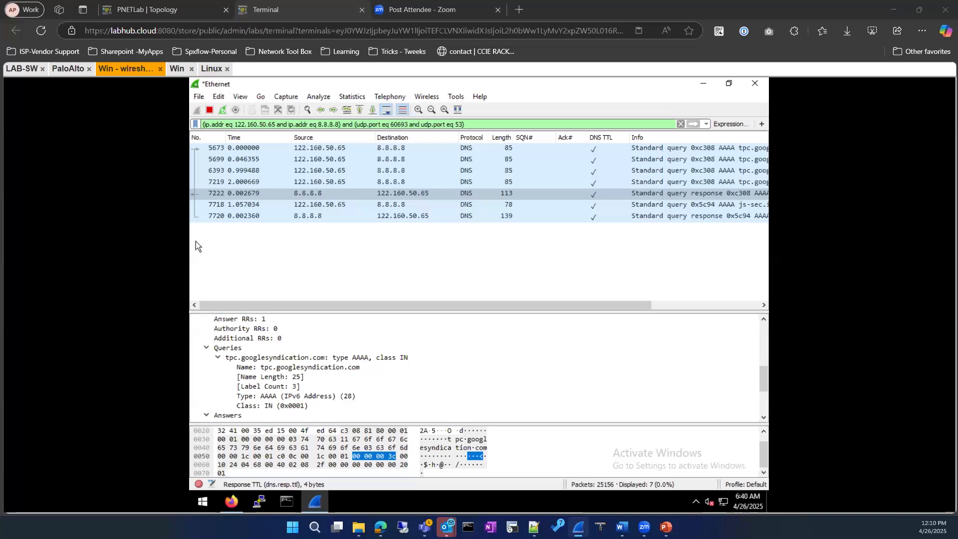
# Switch to the local Wireshark window and open its Name Resolution preferences.
pyautogui.moveTo(646, 75); pyautogui.dragTo(703, 43)
pyautogui.click(698, 37)
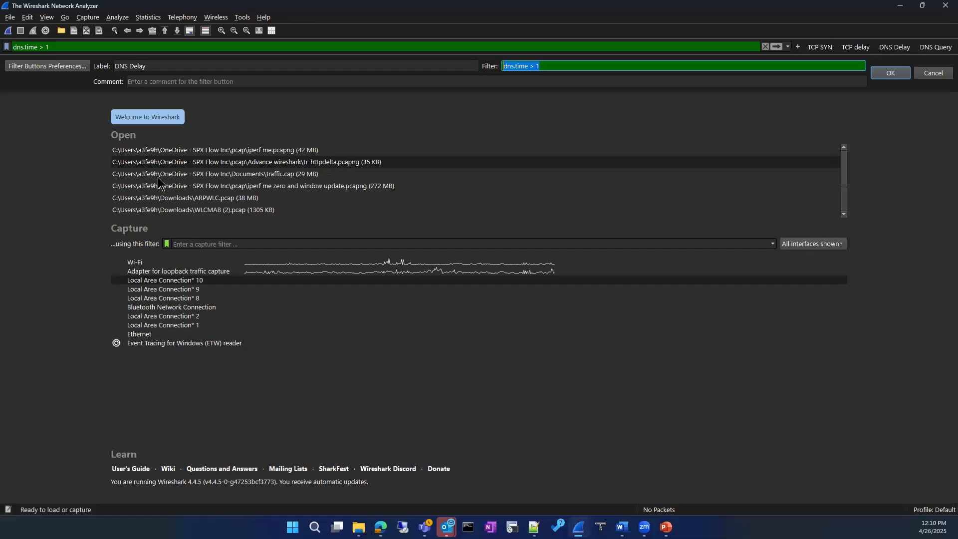
pyautogui.click(28, 17)
pyautogui.click(79, 312)
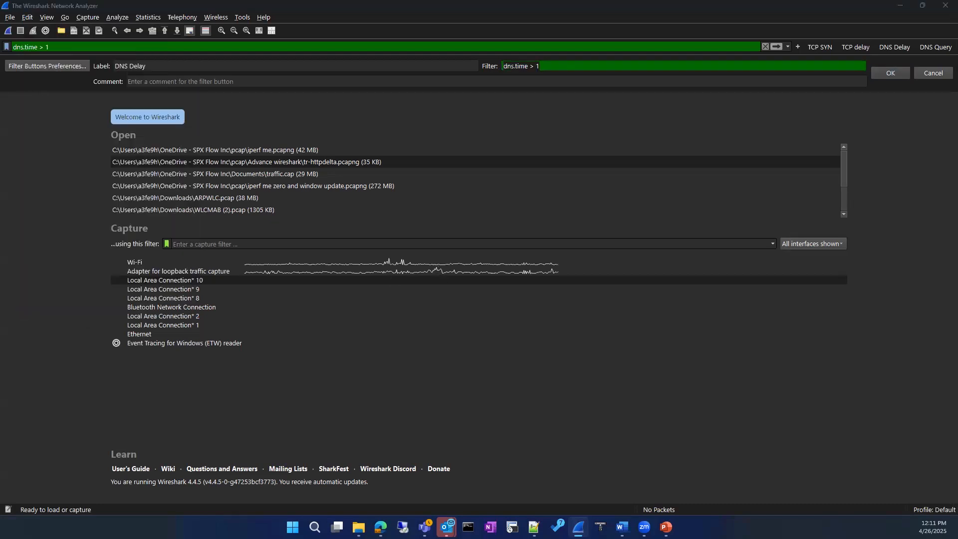
pyautogui.click(332, 128)
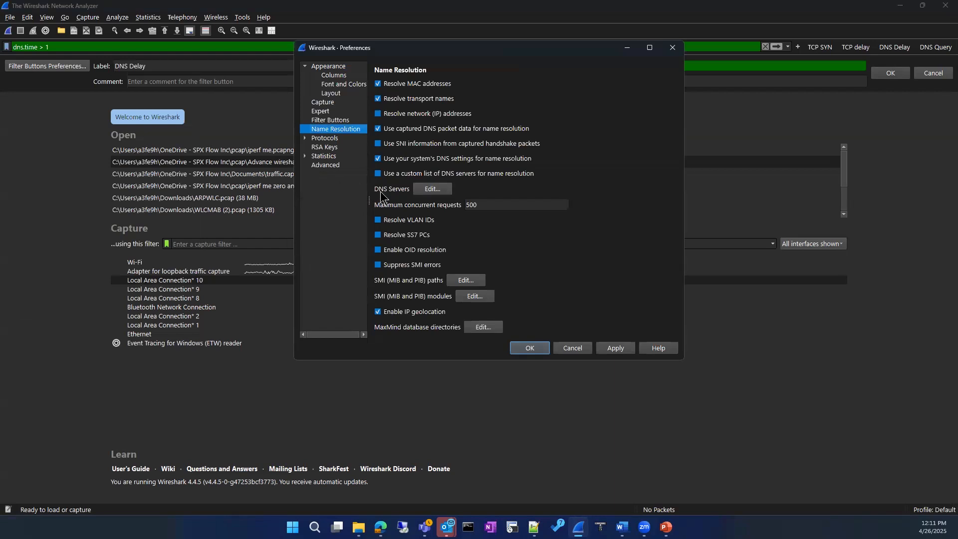
pyautogui.click(441, 192)
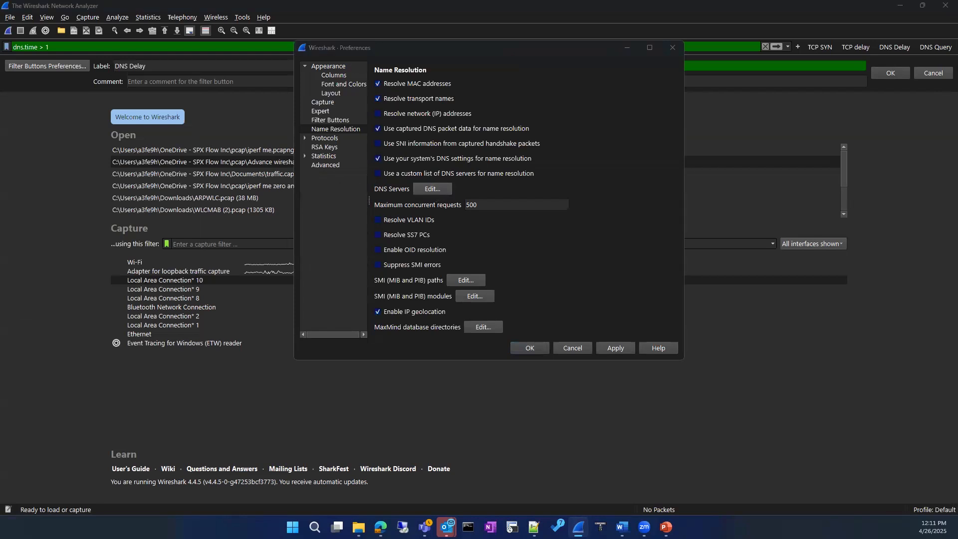
pyautogui.click(451, 297)
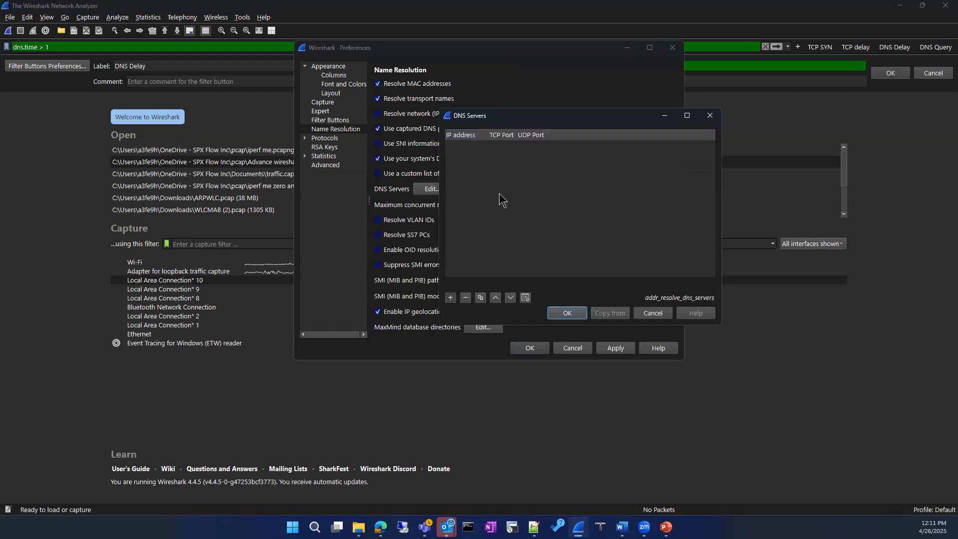
pyautogui.click(654, 313)
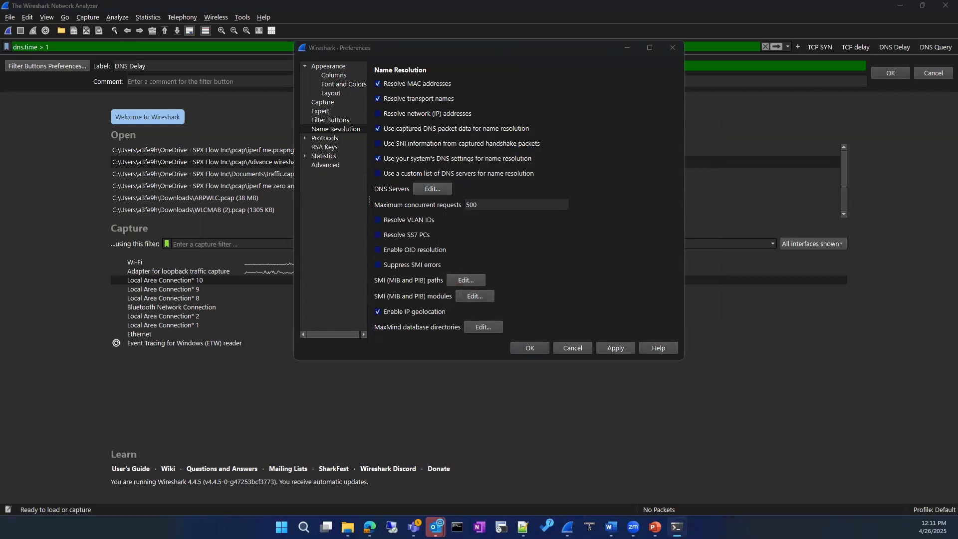
# Run ipconfig/all in Command Prompt and find the DNS server address of the Wi-Fi adapter.
pyautogui.write('pco')
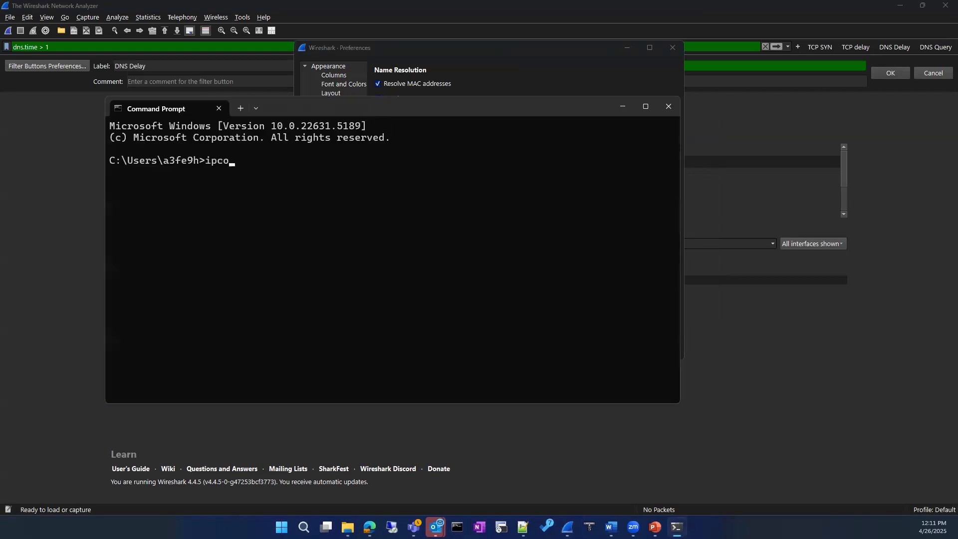
pyautogui.write('nfig/all')
pyautogui.press('Return')
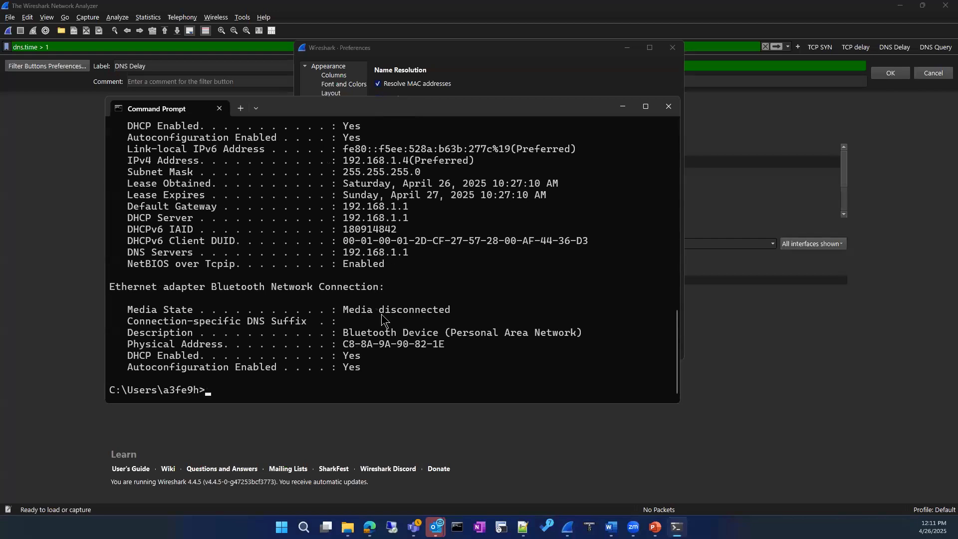
pyautogui.scroll(2, 387, 322)
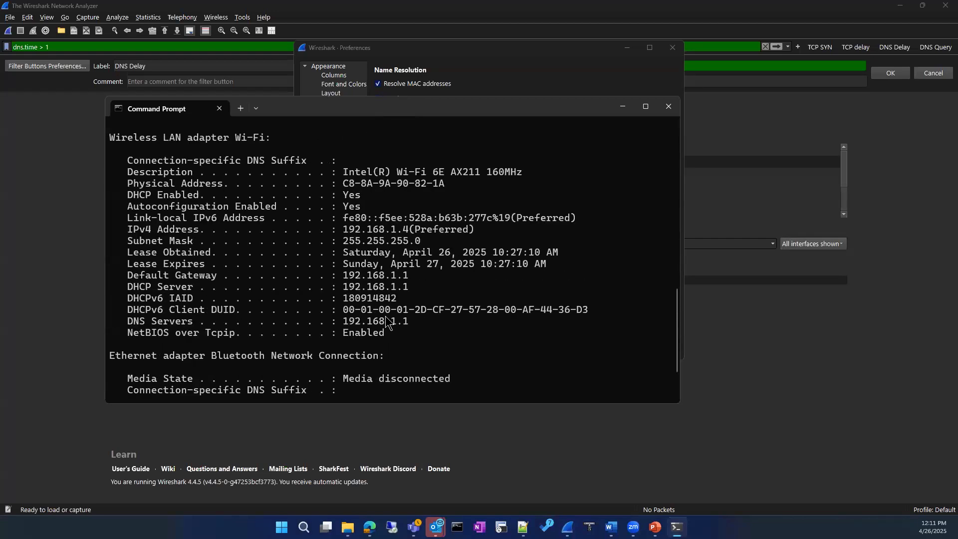
pyautogui.moveTo(344, 322); pyautogui.dragTo(409, 323)
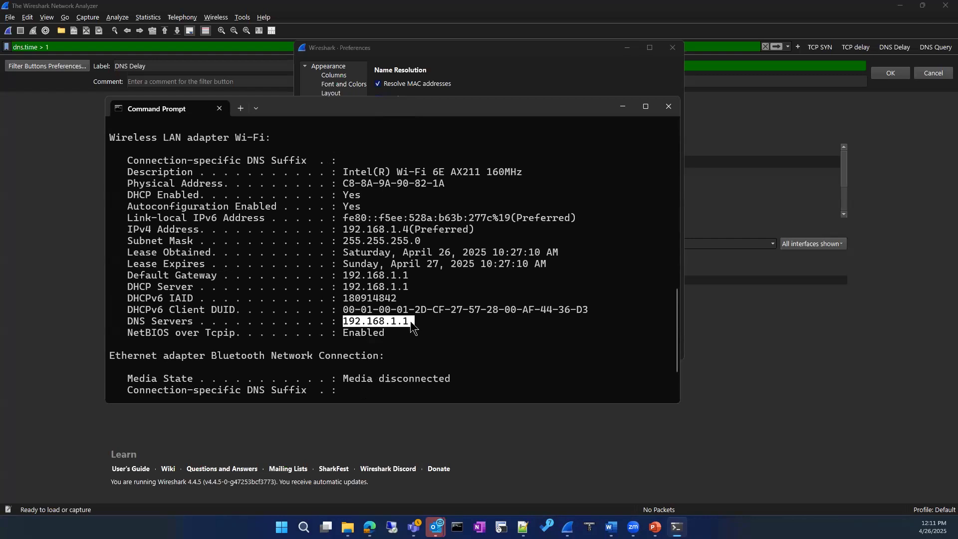
# Add 192.168.1.1 to the DNS server list in Wireshark's Name Resolution preferences and save the settings.
pyautogui.click(623, 107)
pyautogui.click(432, 189)
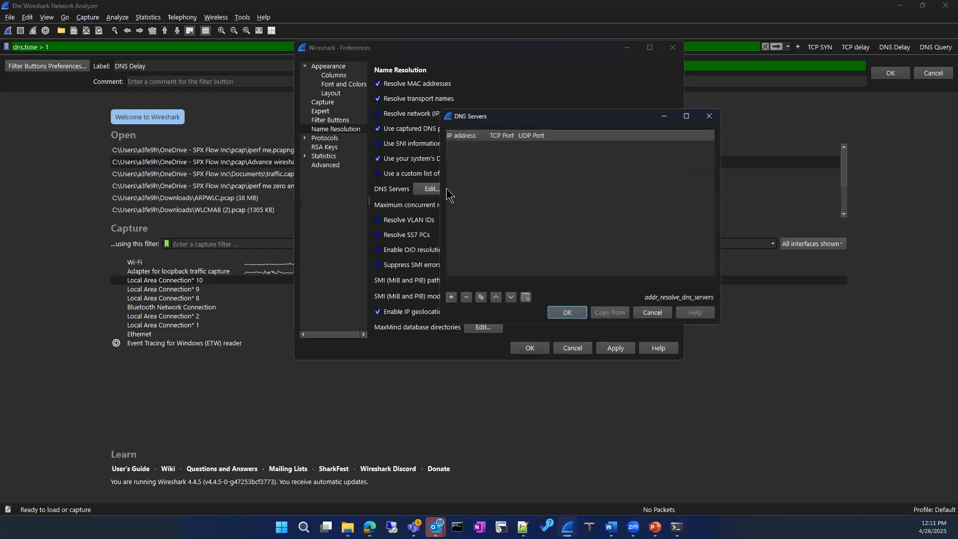
pyautogui.click(451, 300)
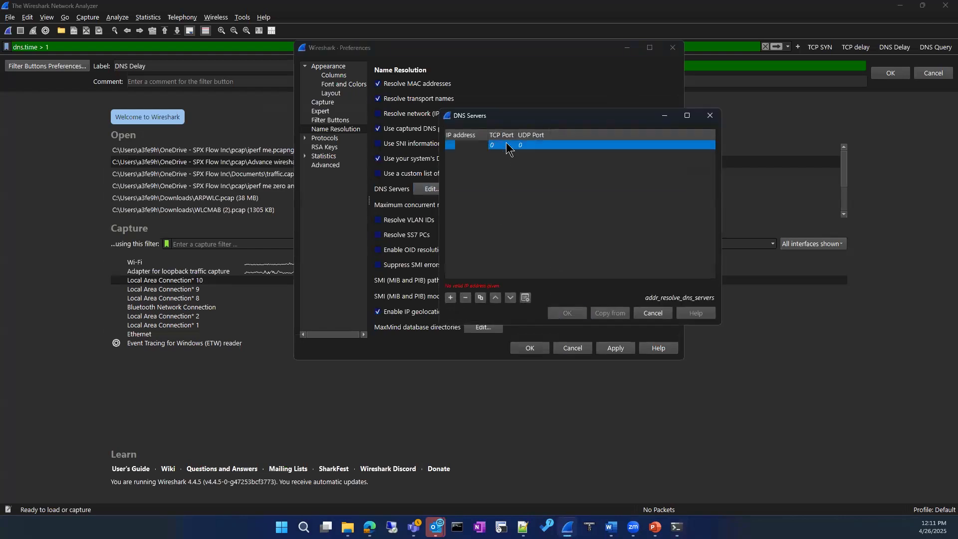
pyautogui.write('dns.time > 1')
pyautogui.click(672, 523)
pyautogui.click(672, 523)
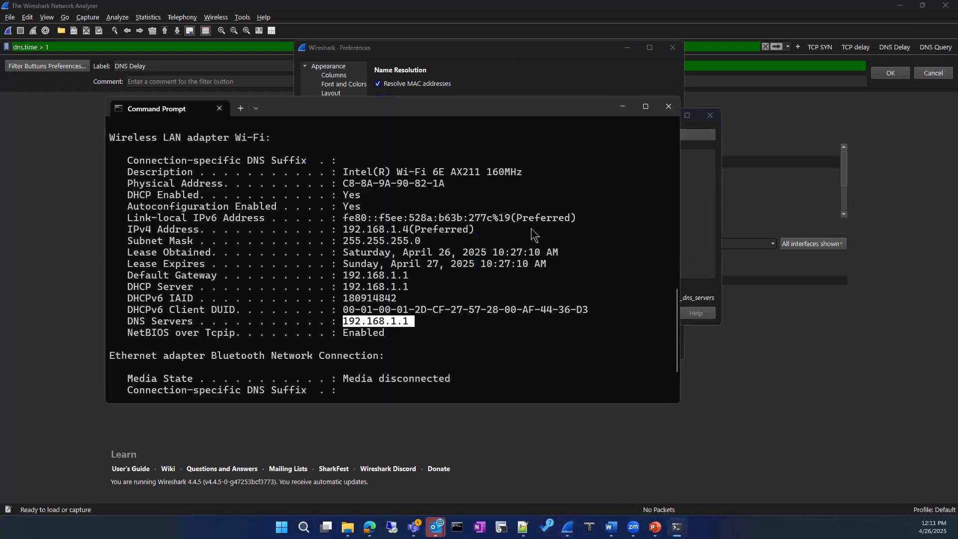
pyautogui.doubleClick(480, 145)
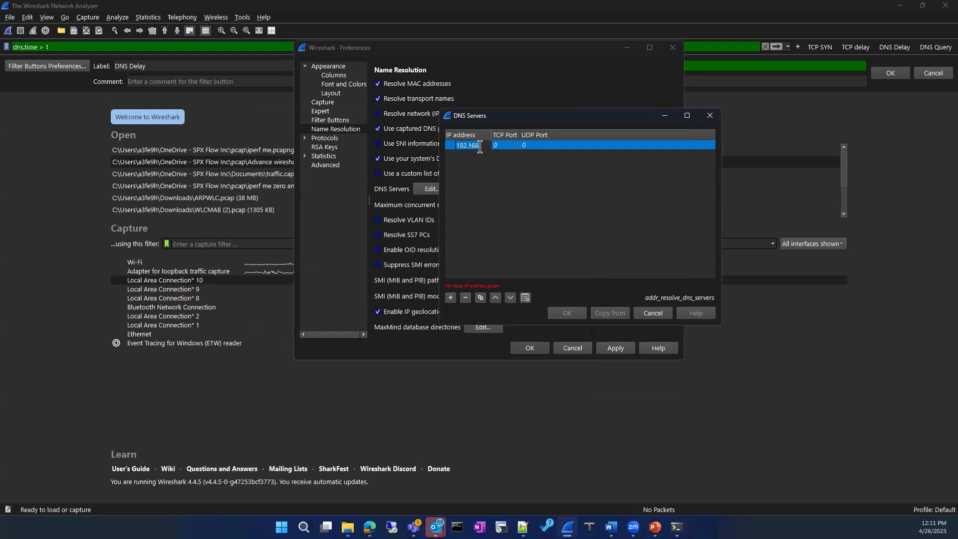
pyautogui.write('1.1')
pyautogui.click(676, 527)
pyautogui.click(676, 527)
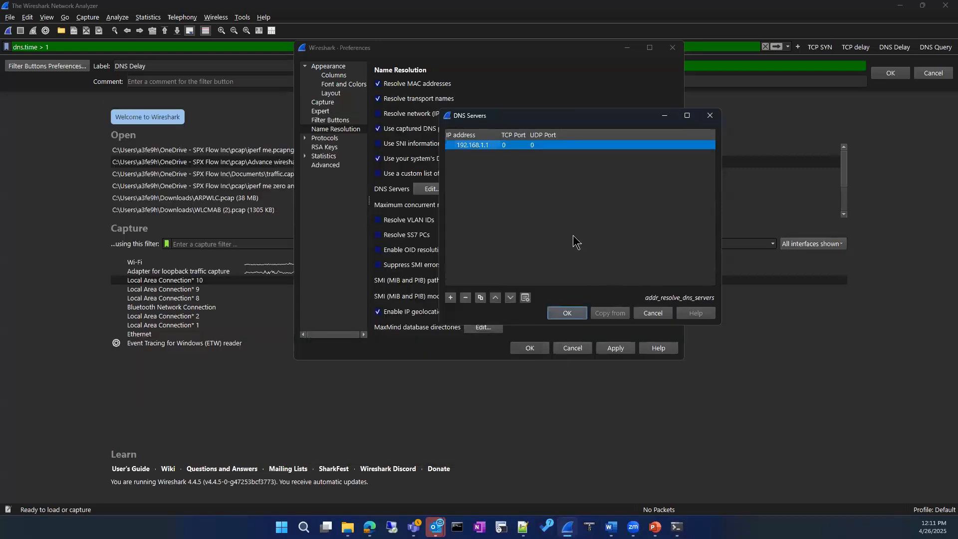
pyautogui.click(530, 213)
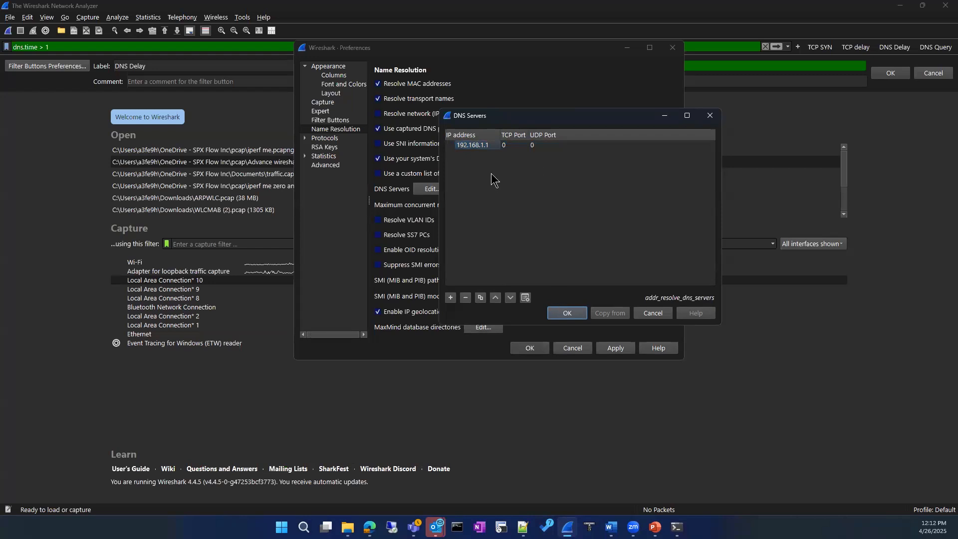
pyautogui.click(569, 313)
pyautogui.click(616, 348)
pyautogui.click(534, 349)
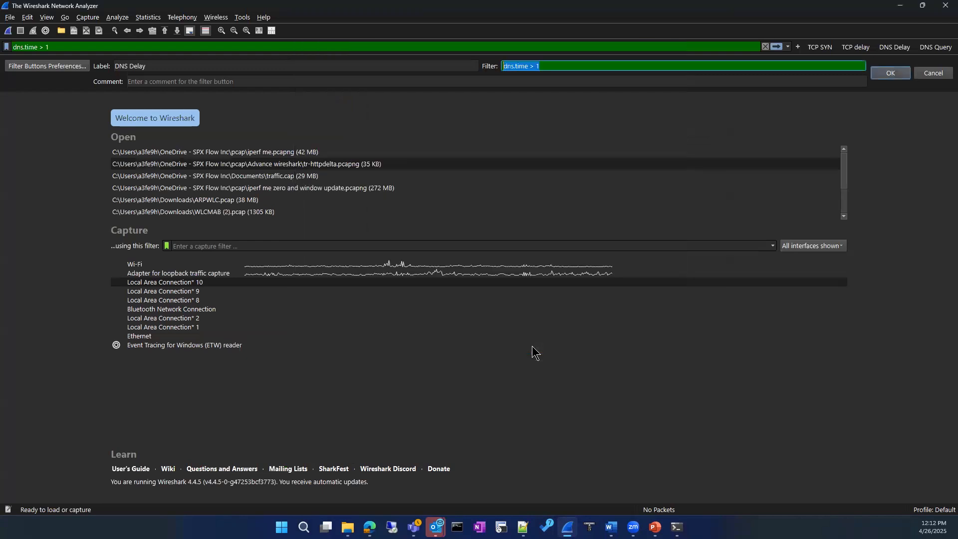
# Record a short live capture on the Wi-Fi interface with the display filter cleared, and stop it.
pyautogui.doubleClick(137, 265)
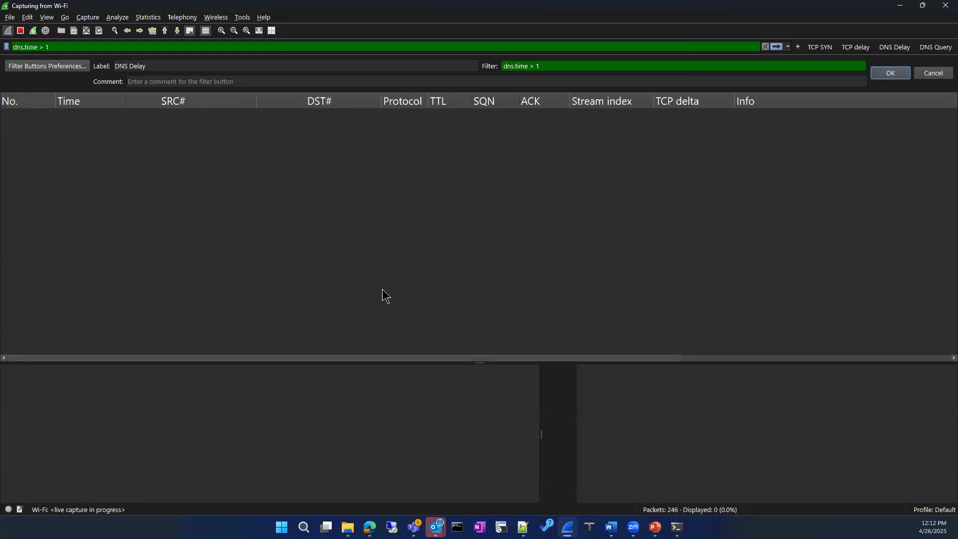
pyautogui.click(765, 46)
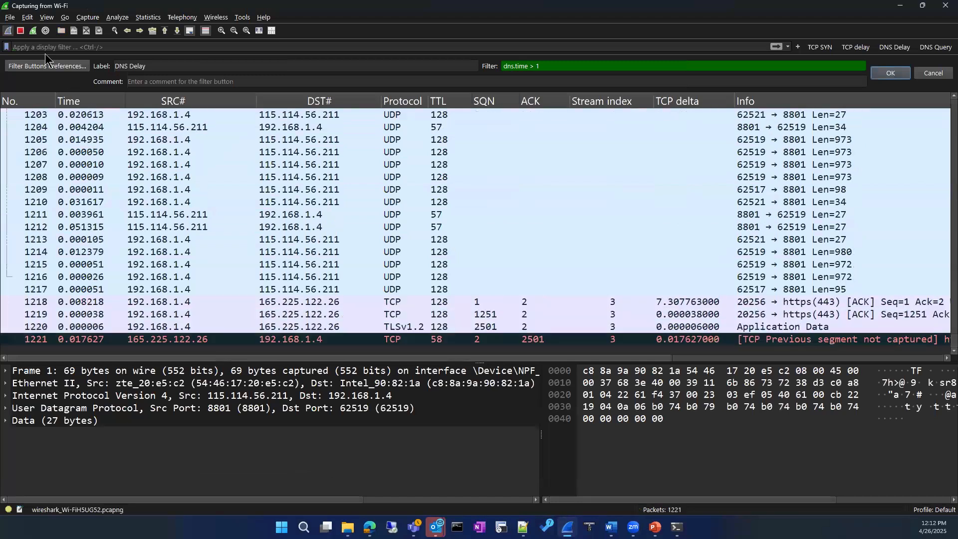
pyautogui.click(21, 30)
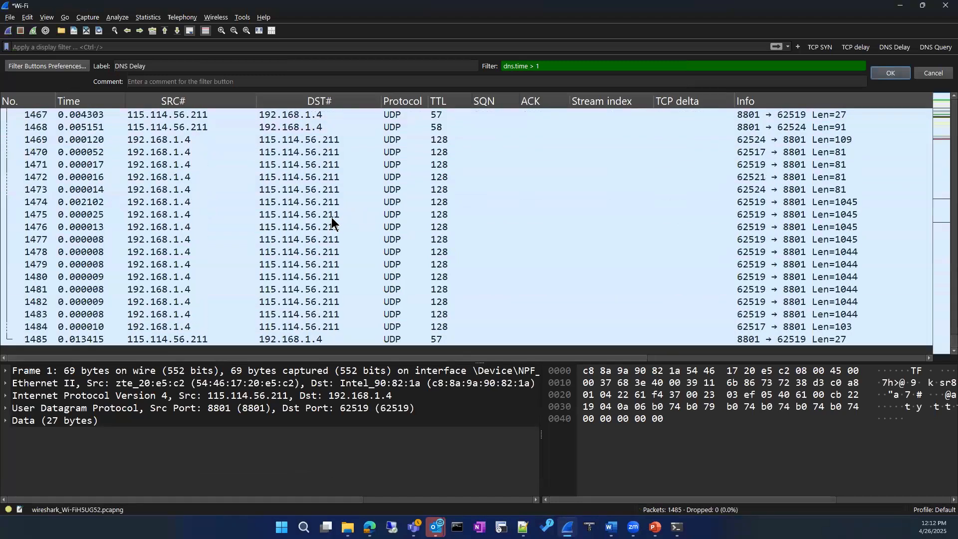
pyautogui.scroll(20, 331, 217)
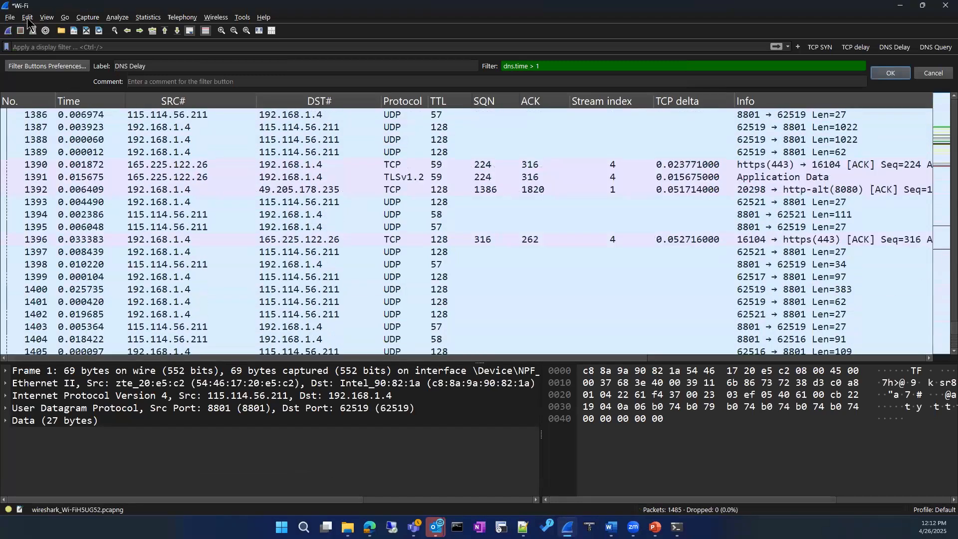
# Try to enable Resolve network (IP) addresses in the Name Resolution preferences, and cancel the dialog.
pyautogui.click(27, 17)
pyautogui.click(74, 312)
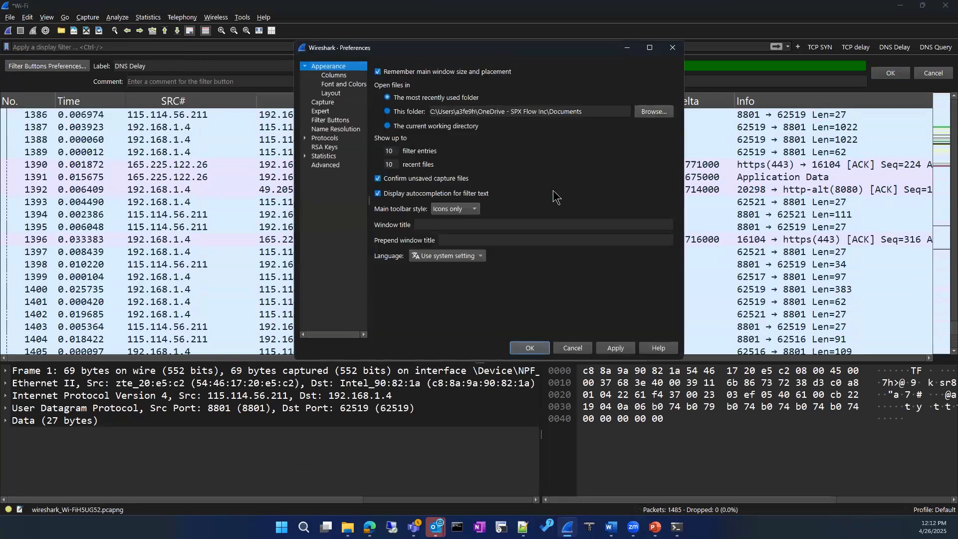
pyautogui.click(331, 130)
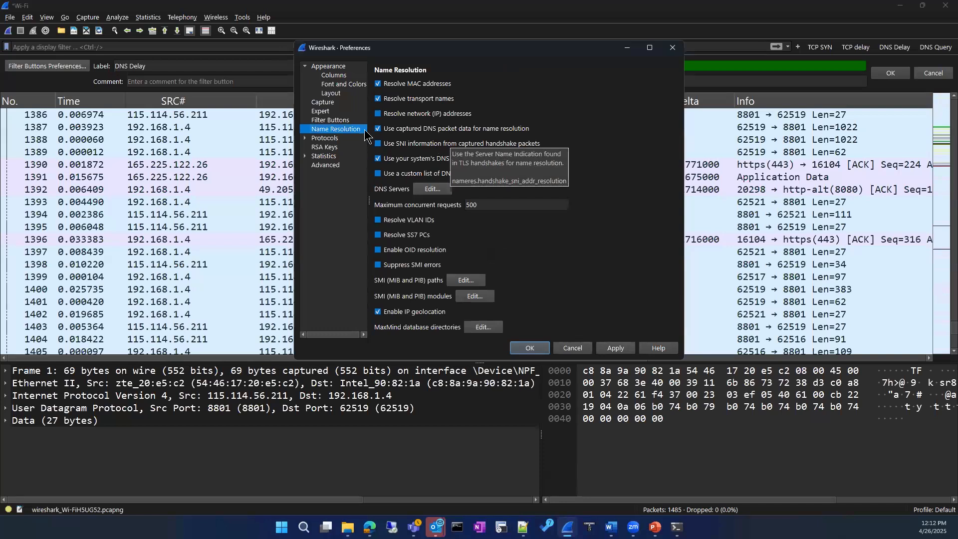
pyautogui.click(377, 114)
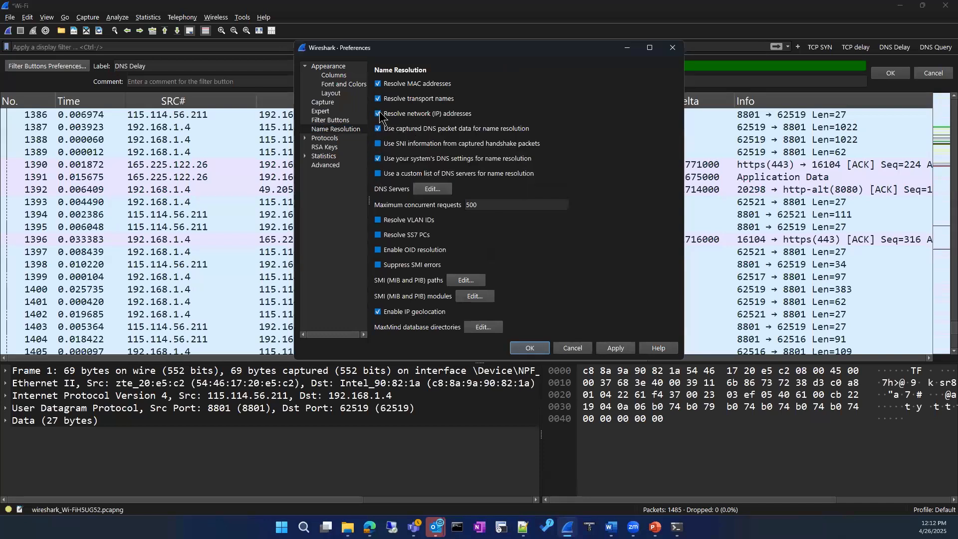
pyautogui.click(574, 348)
# Compare the DNS server entry in the Name Resolution preferences with the Wi-Fi adapter's DNS server address in Command Prompt.
pyautogui.click(27, 17)
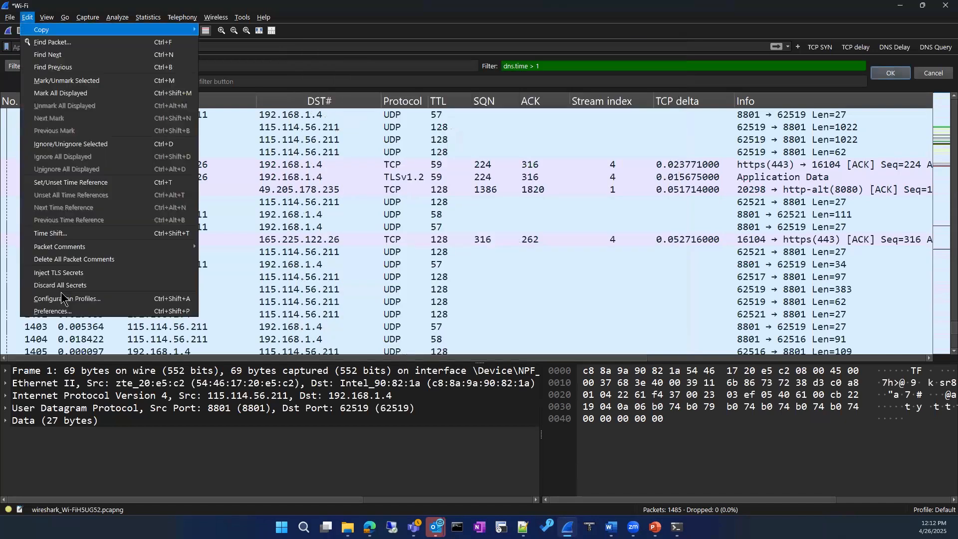
pyautogui.click(45, 310)
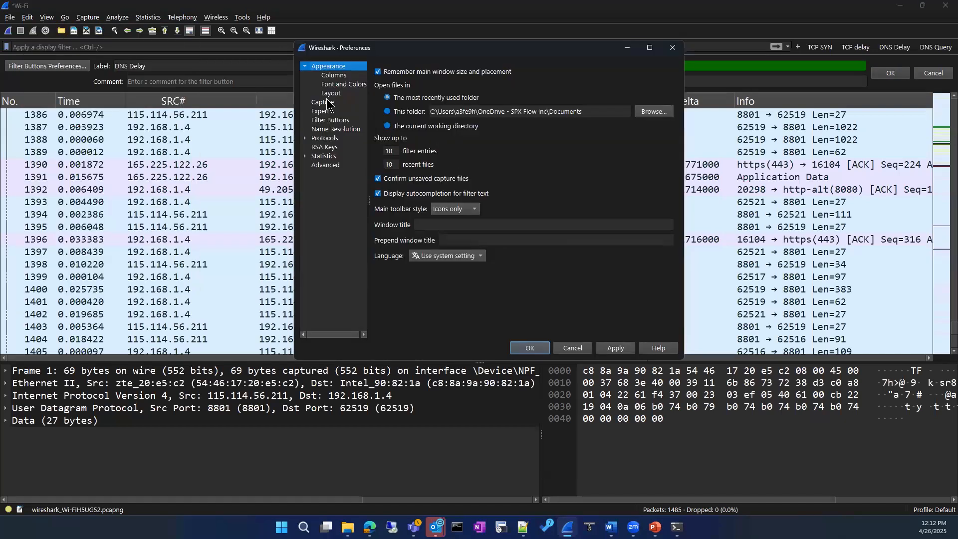
pyautogui.click(319, 129)
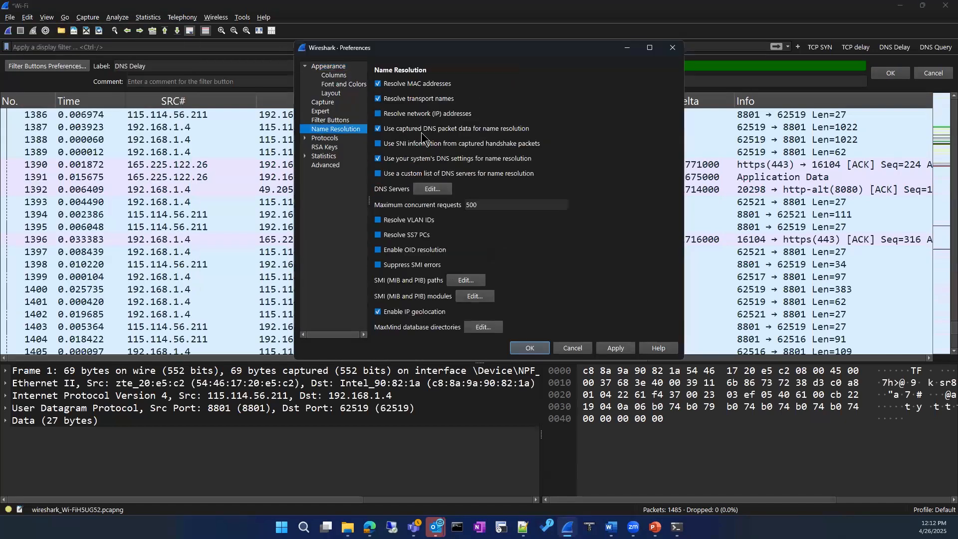
pyautogui.click(433, 189)
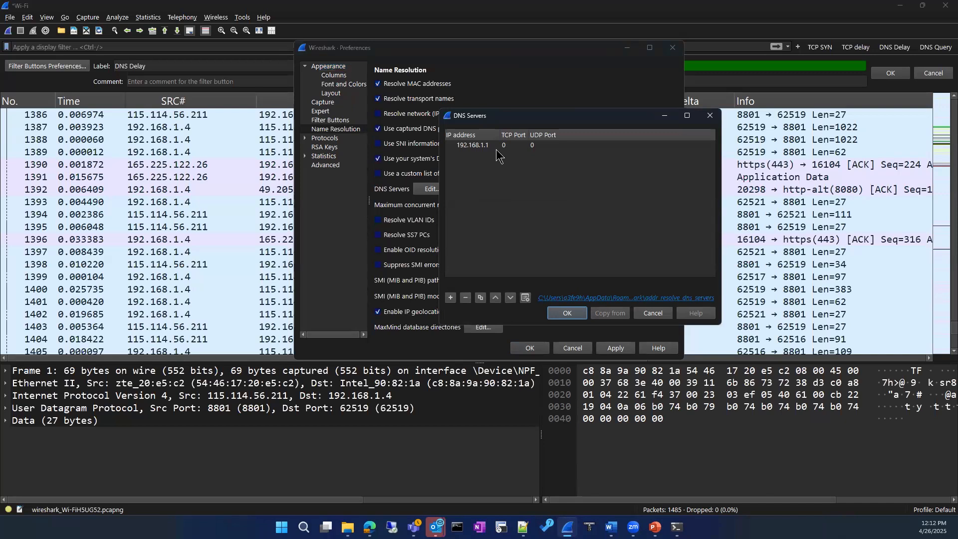
pyautogui.click(472, 145)
pyautogui.click(518, 233)
pyautogui.hotkey('alt', 'Tab')
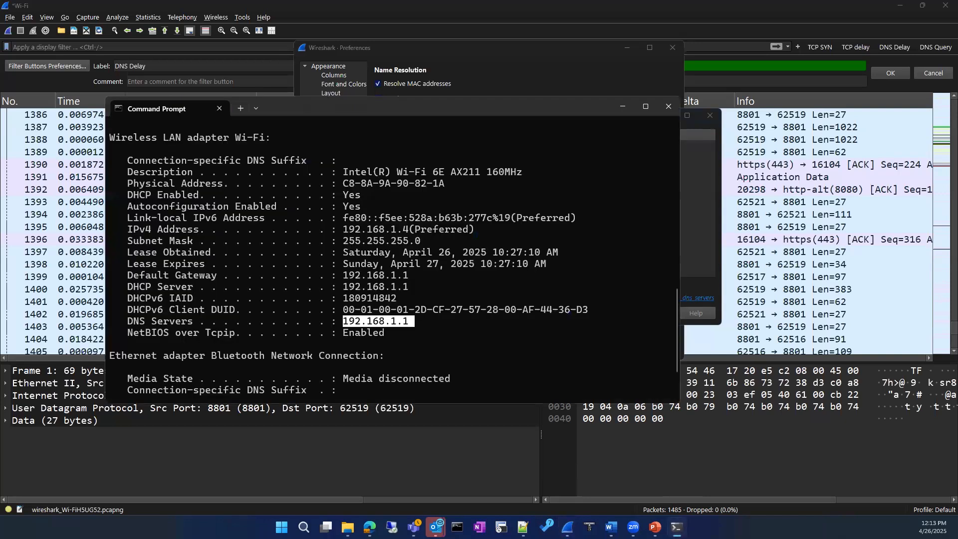
pyautogui.moveTo(345, 321); pyautogui.dragTo(413, 322)
pyautogui.click(622, 107)
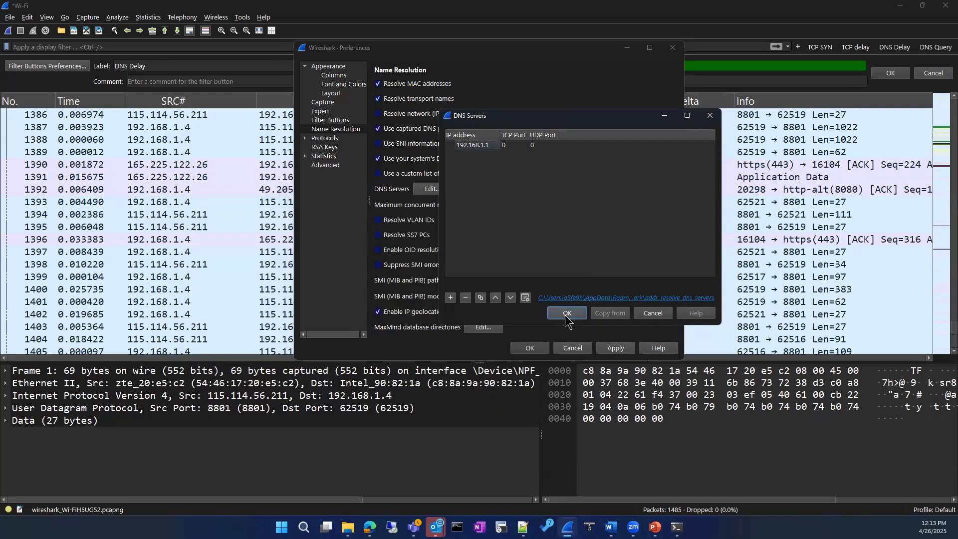
# Save the DNS server list and preferences, and confirm the DNS Delay filter button with the filter dns.time > 1.
pyautogui.click(572, 313)
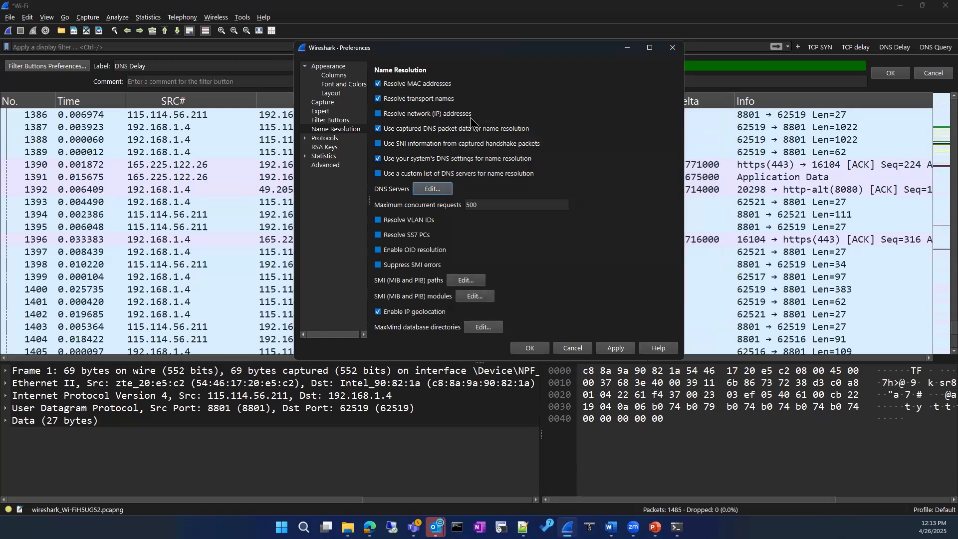
pyautogui.click(617, 348)
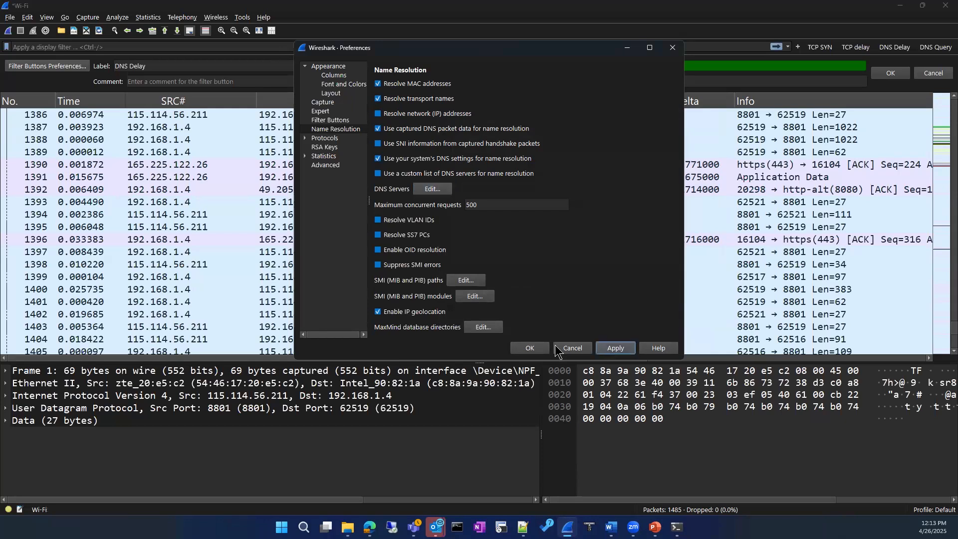
pyautogui.click(531, 348)
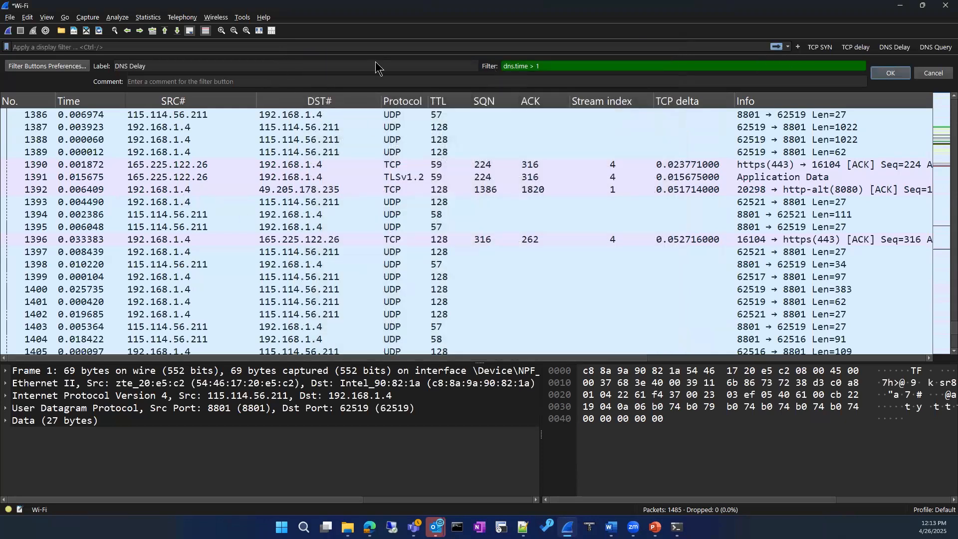
pyautogui.click(898, 75)
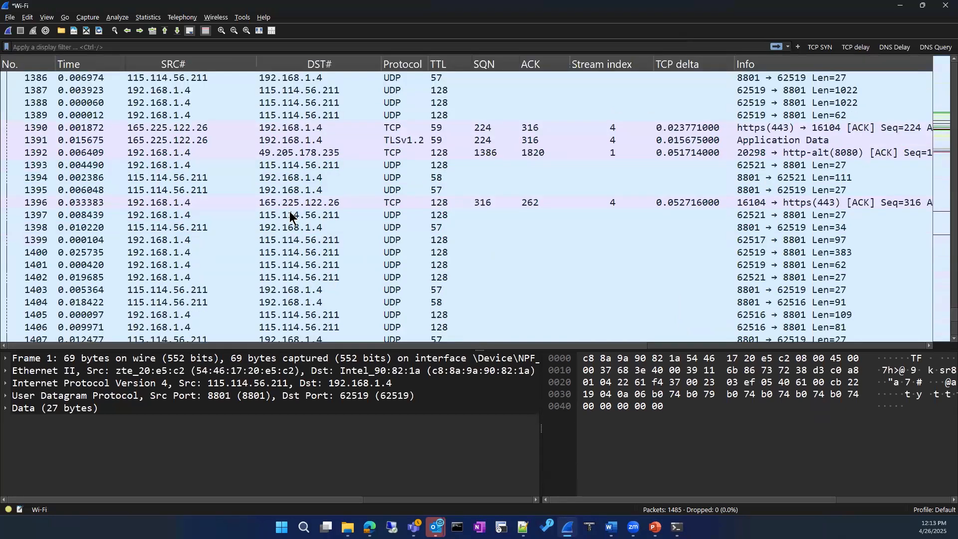
pyautogui.scroll(20, 282, 200)
pyautogui.scroll(20, 282, 201)
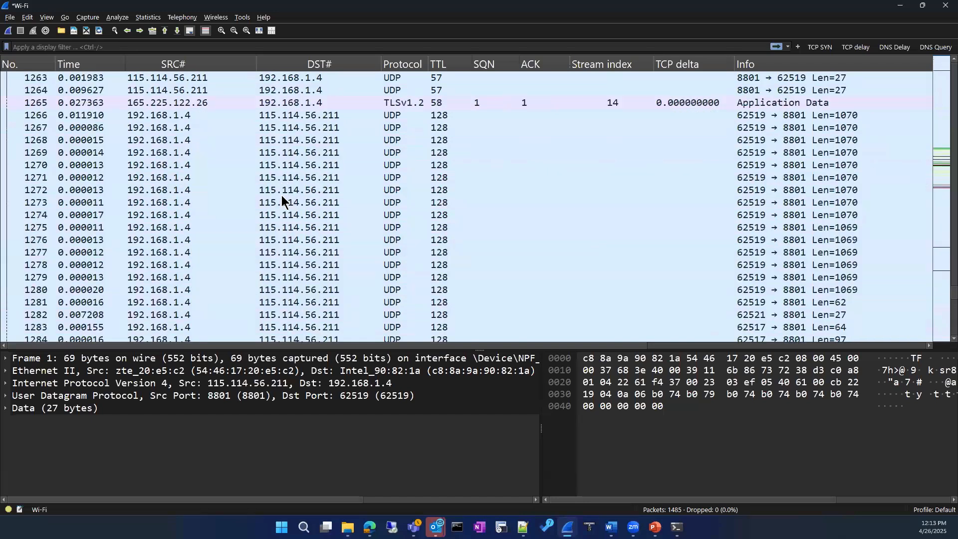
pyautogui.scroll(11, 200, 127)
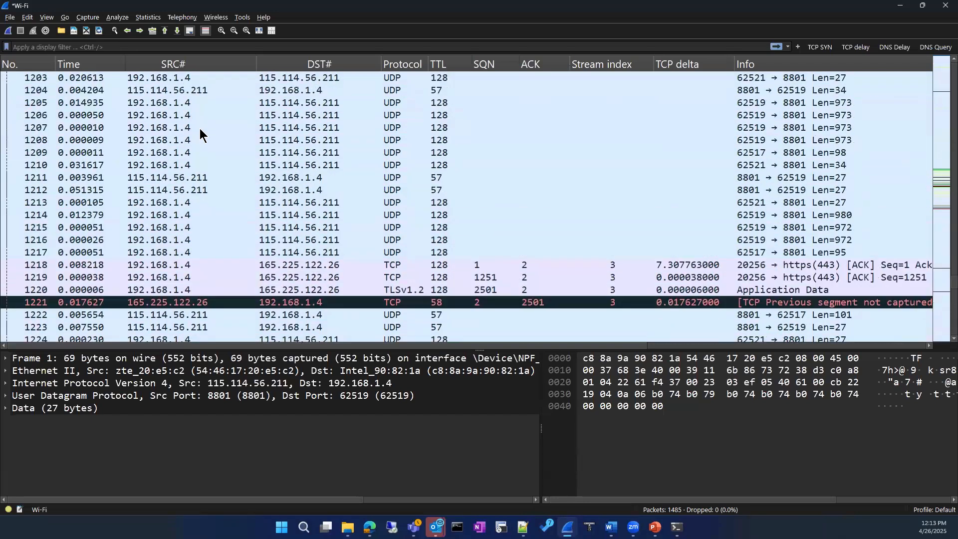
pyautogui.click(176, 153)
pyautogui.click(171, 102)
pyautogui.rightClick(171, 103)
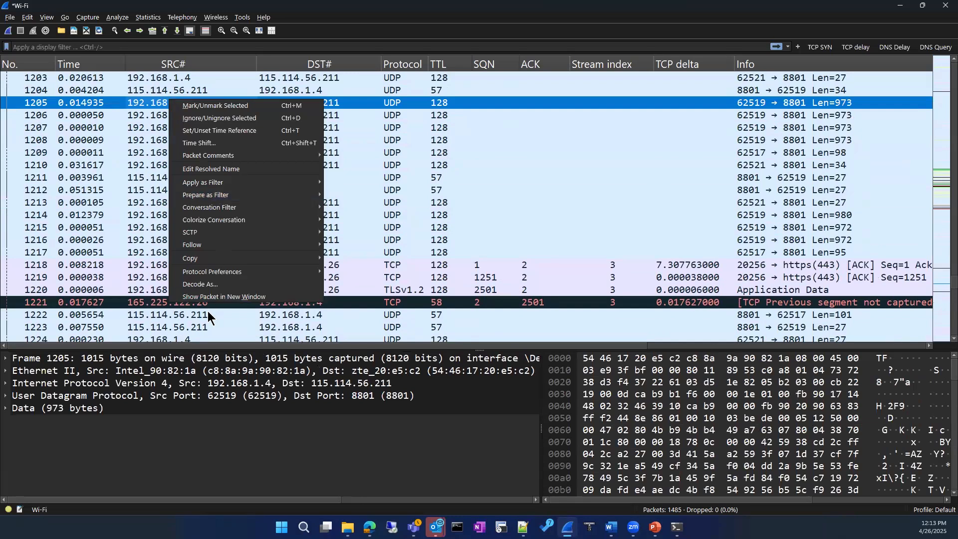
pyautogui.click(210, 171)
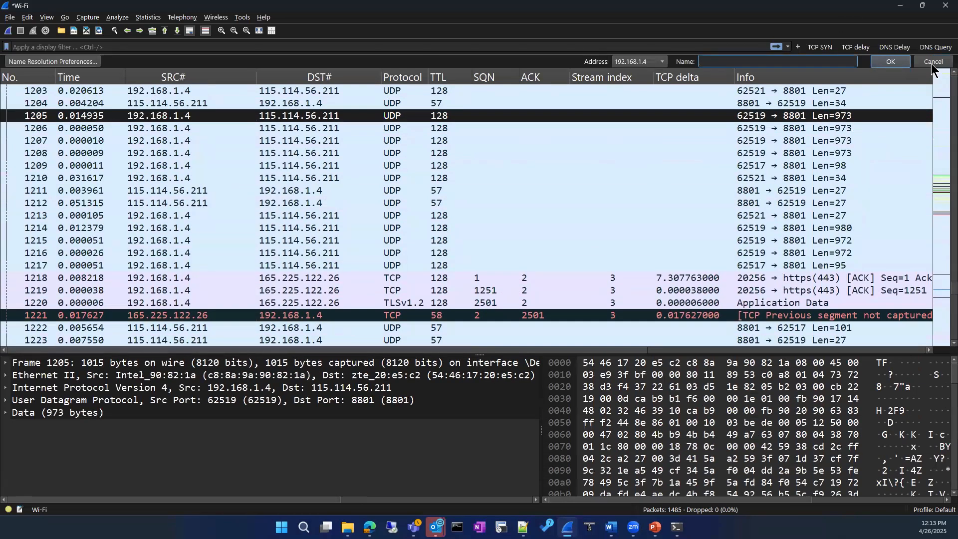
pyautogui.click(933, 64)
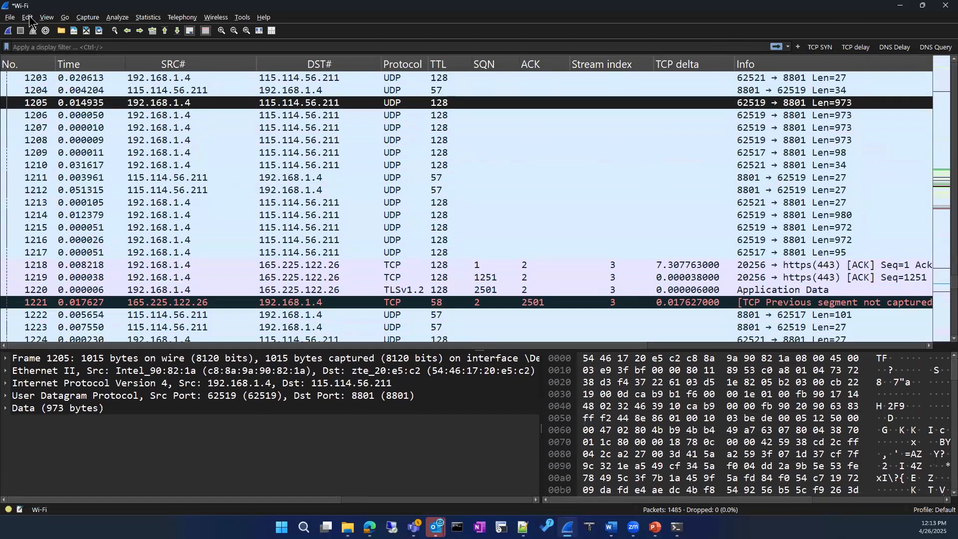
# Set the UDP port of the 192.168.1.1 DNS server to 53 in the Name Resolution preferences and save.
pyautogui.click(28, 19)
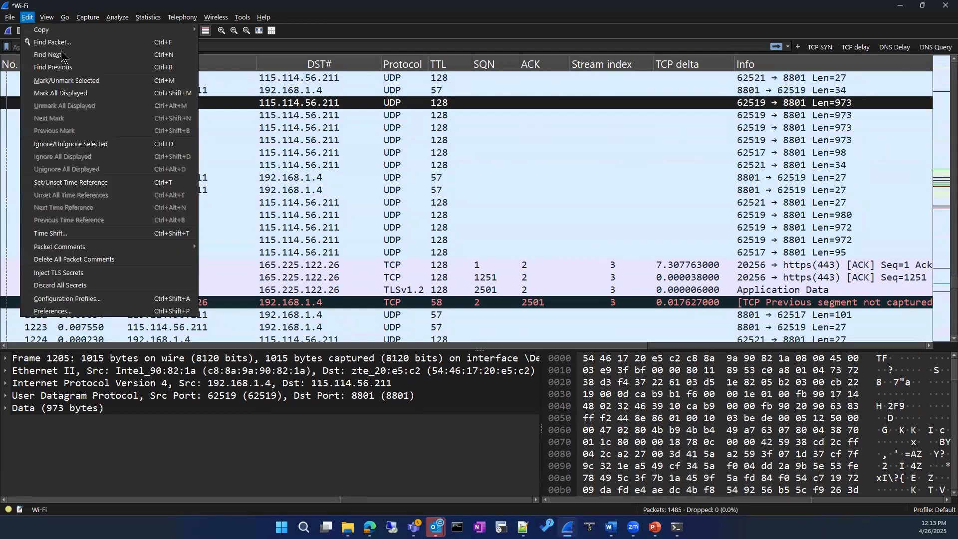
pyautogui.click(67, 311)
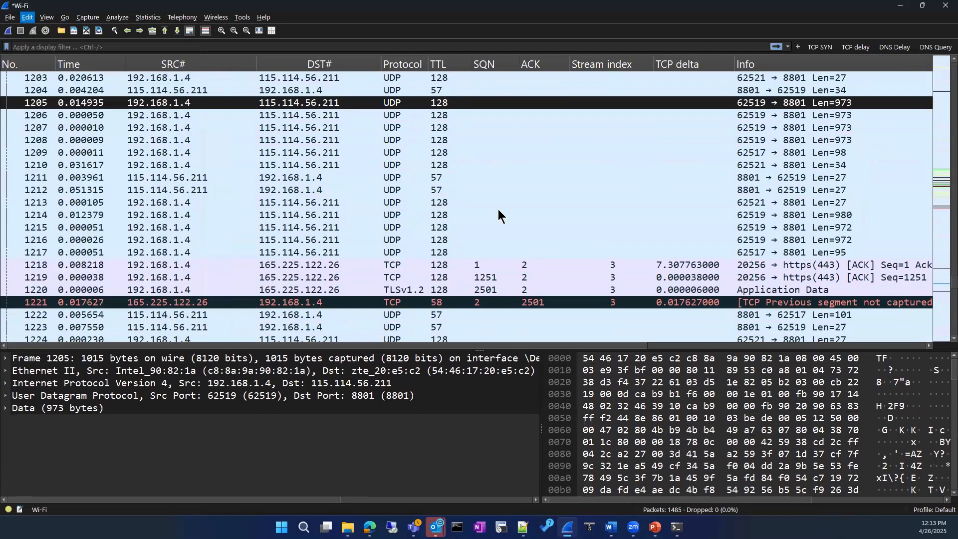
pyautogui.click(328, 130)
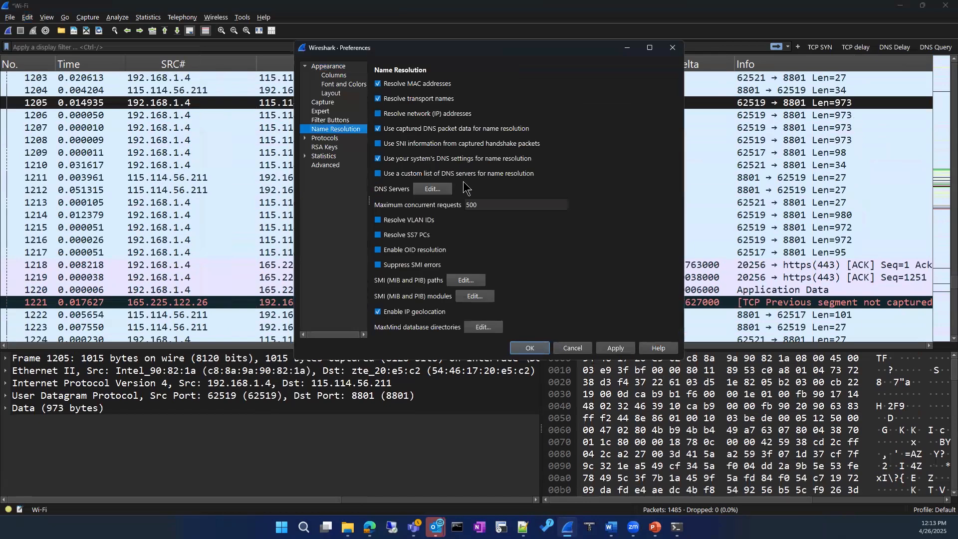
pyautogui.click(432, 190)
pyautogui.doubleClick(533, 145)
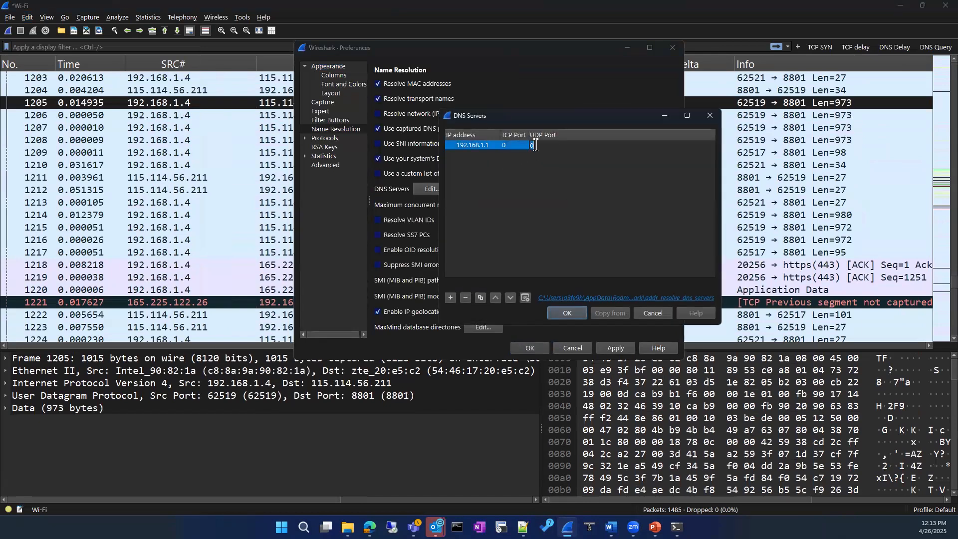
pyautogui.click(568, 315)
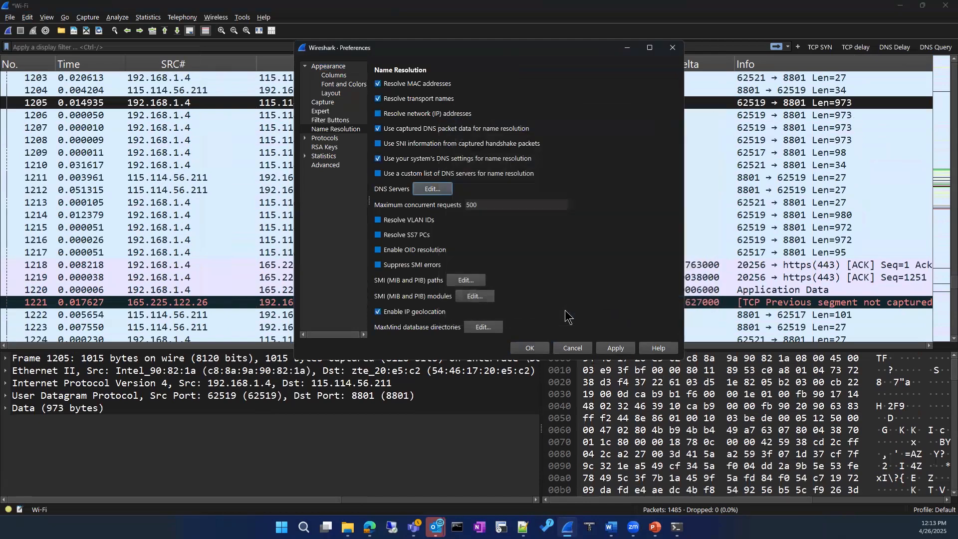
pyautogui.click(540, 349)
# Record a new live capture on the Wi-Fi interface, discarding the unsaved packets, and stop it.
pyautogui.scroll(20, 262, 179)
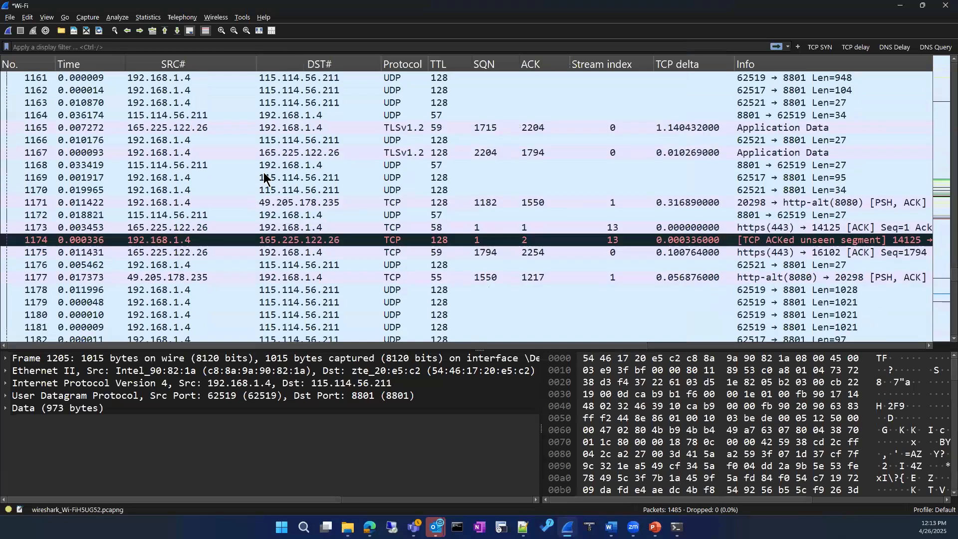
pyautogui.scroll(20, 264, 177)
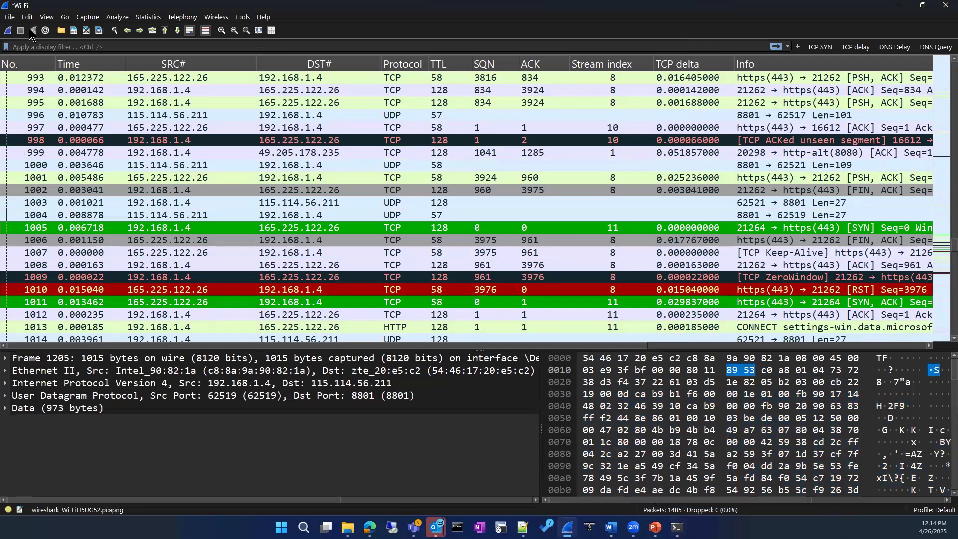
pyautogui.click(8, 31)
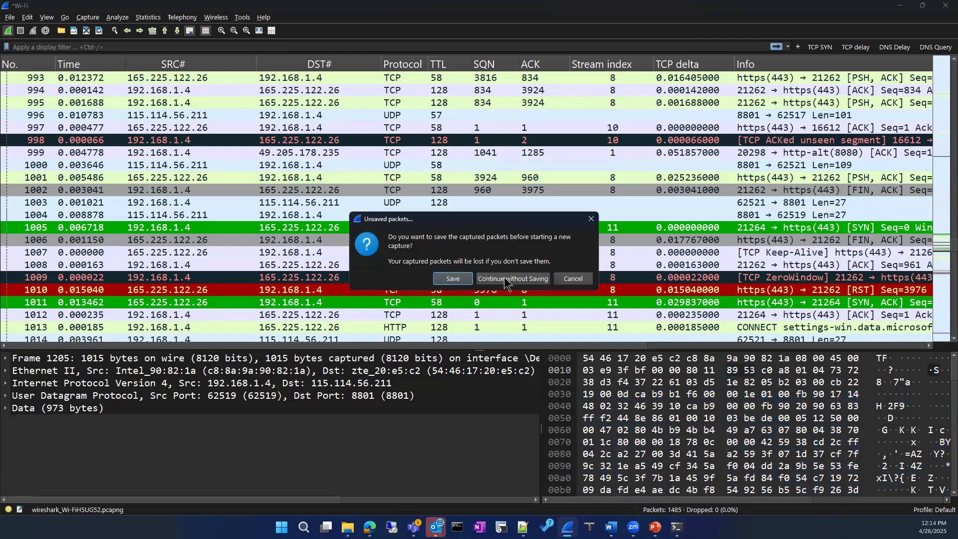
pyautogui.click(504, 279)
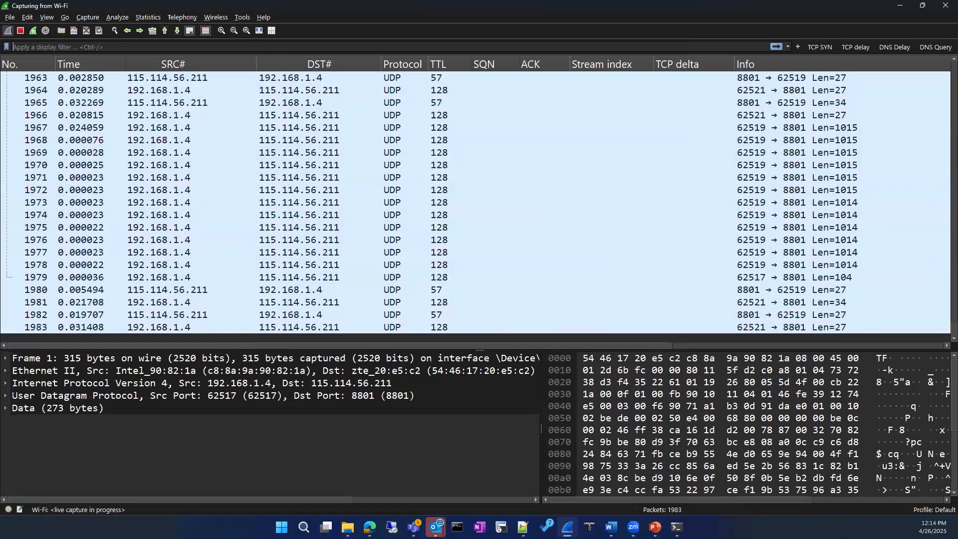
# Replace the IP address of the listed DNS server with 8.8.8.8 in the Name Resolution preferences and save.
pyautogui.click(27, 19)
pyautogui.click(75, 311)
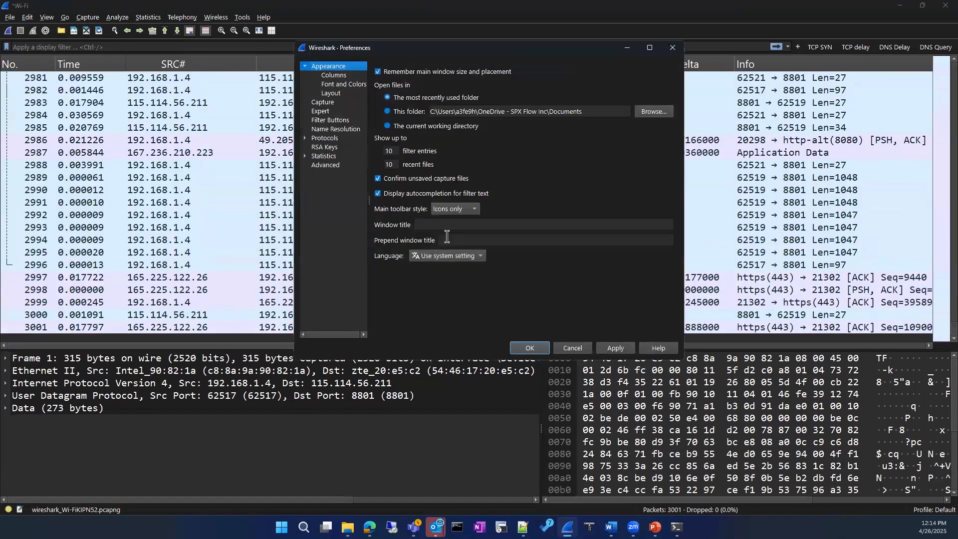
pyautogui.click(332, 139)
pyautogui.click(350, 130)
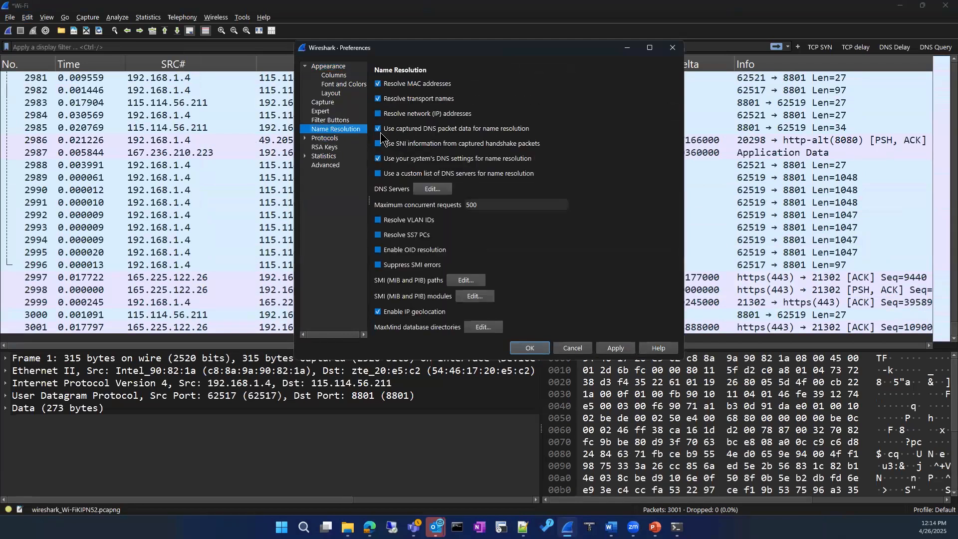
pyautogui.click(435, 191)
pyautogui.doubleClick(484, 147)
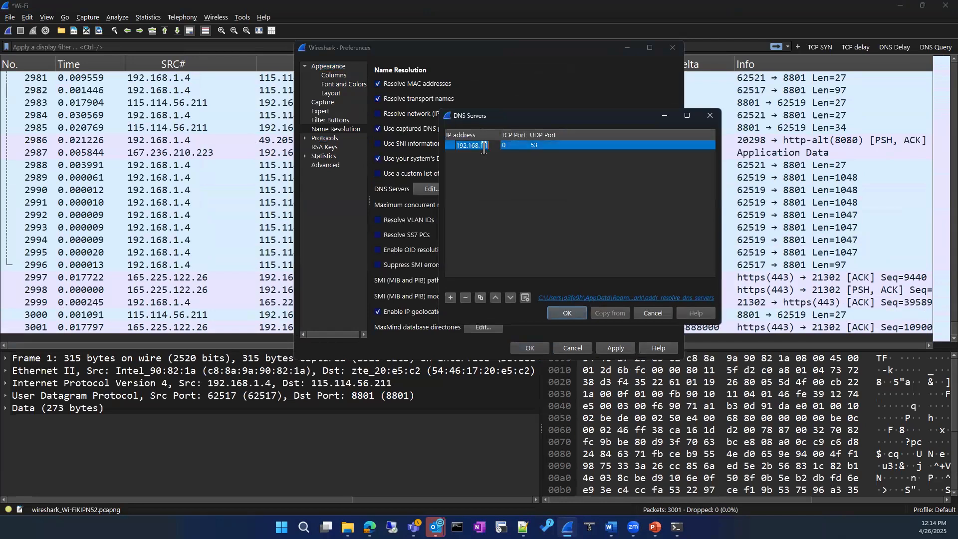
pyautogui.write('8.8.8.8')
pyautogui.press('Return')
pyautogui.click(567, 312)
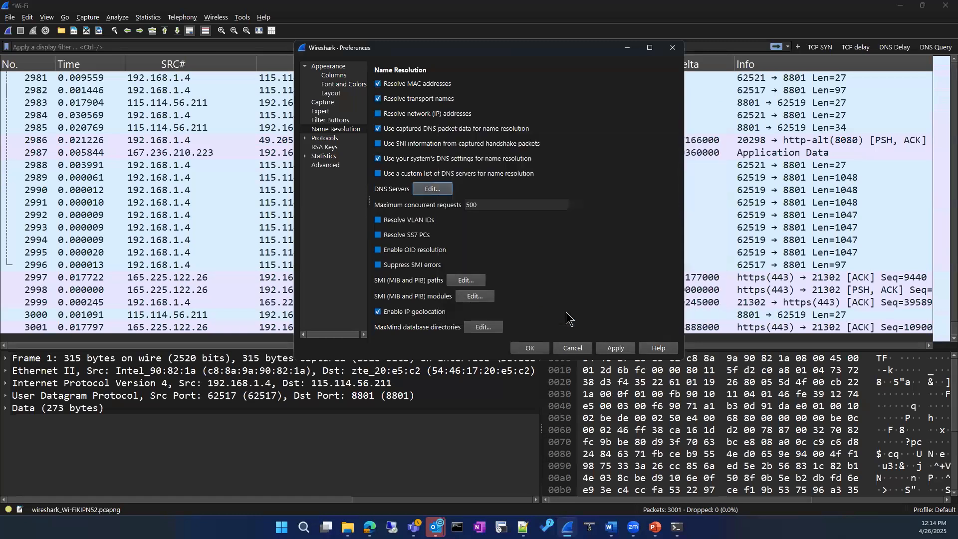
pyautogui.click(534, 346)
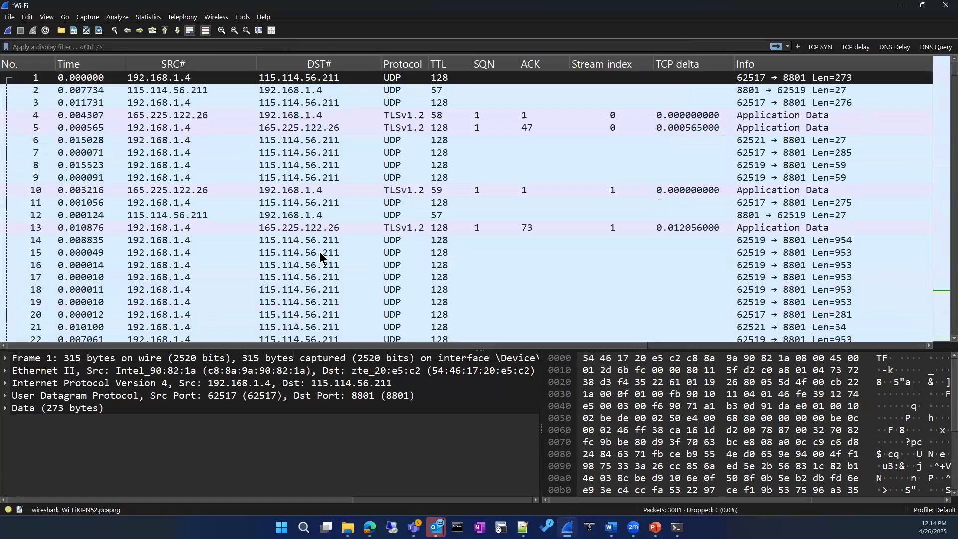
# Record another Wi-Fi capture with the new DNS server in place, without saving the previous packets, and stop it.
pyautogui.click(9, 30)
pyautogui.click(513, 278)
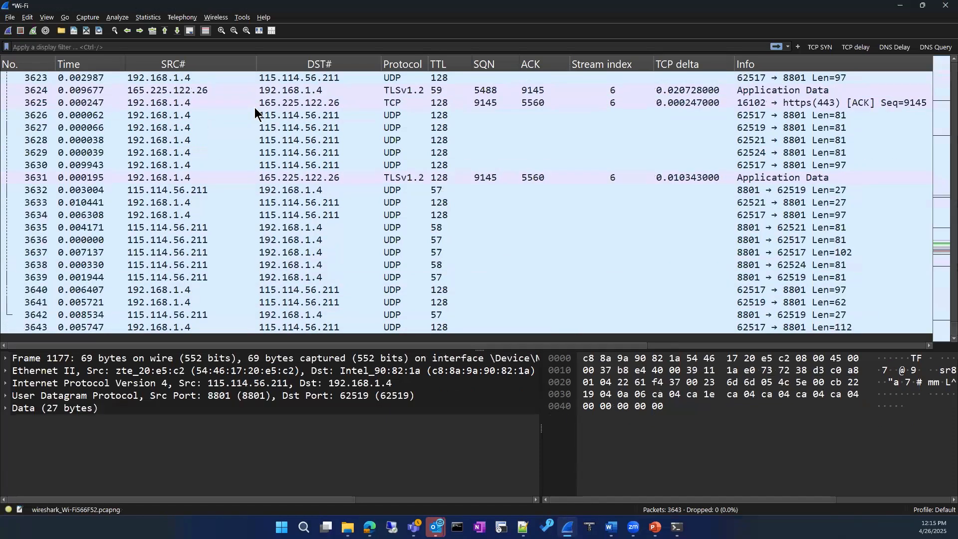
# Enable Resolve network (IP) addresses in the Name Resolution preferences and apply the change.
pyautogui.click(28, 18)
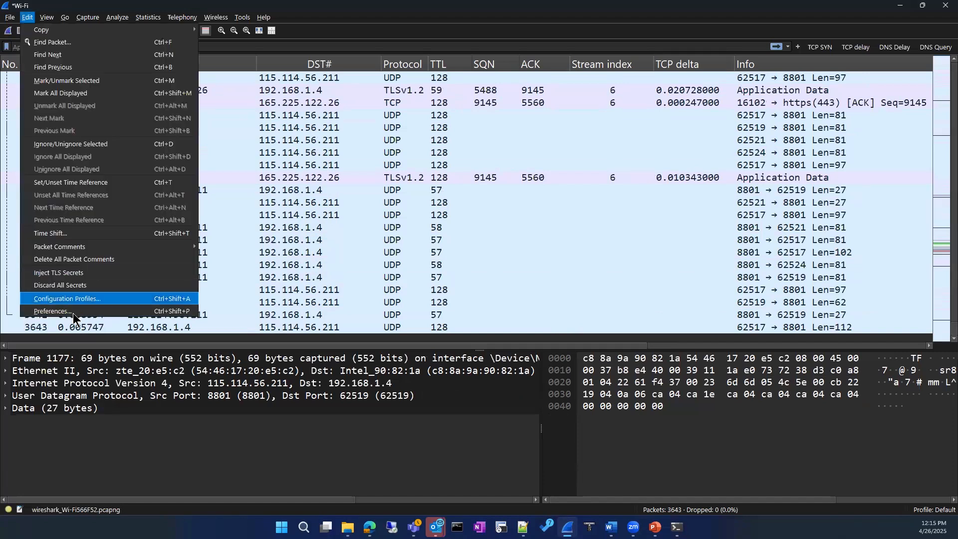
pyautogui.click(76, 310)
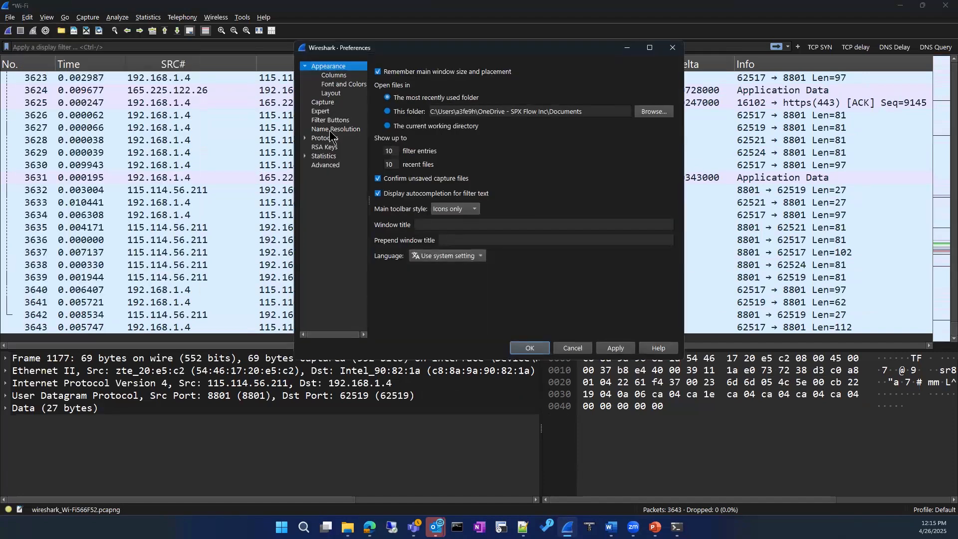
pyautogui.click(332, 130)
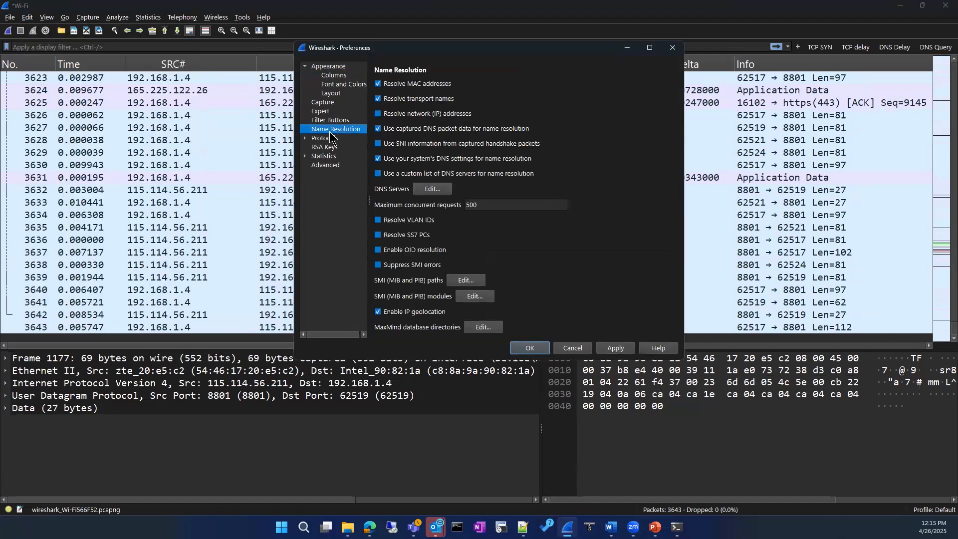
pyautogui.click(378, 114)
pyautogui.click(614, 352)
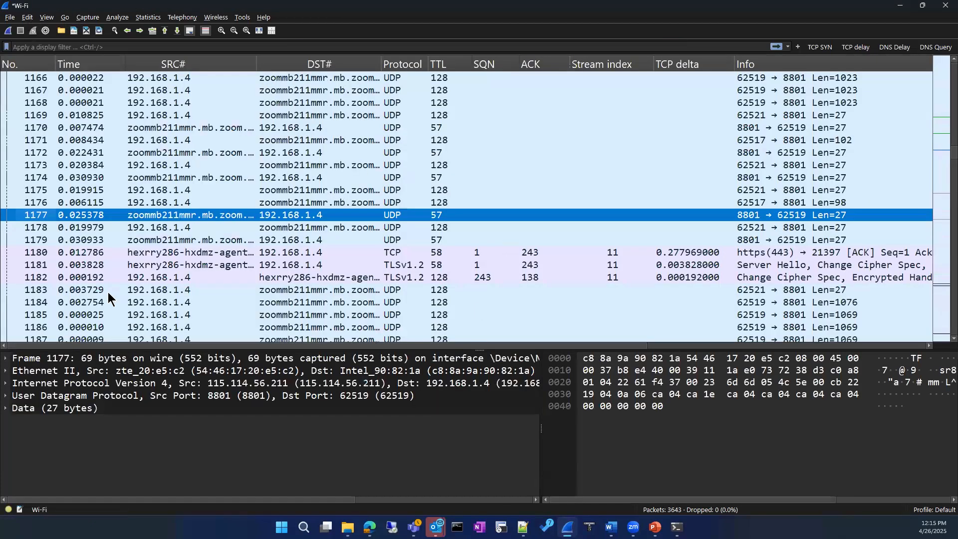
pyautogui.click(28, 18)
pyautogui.press('Return')
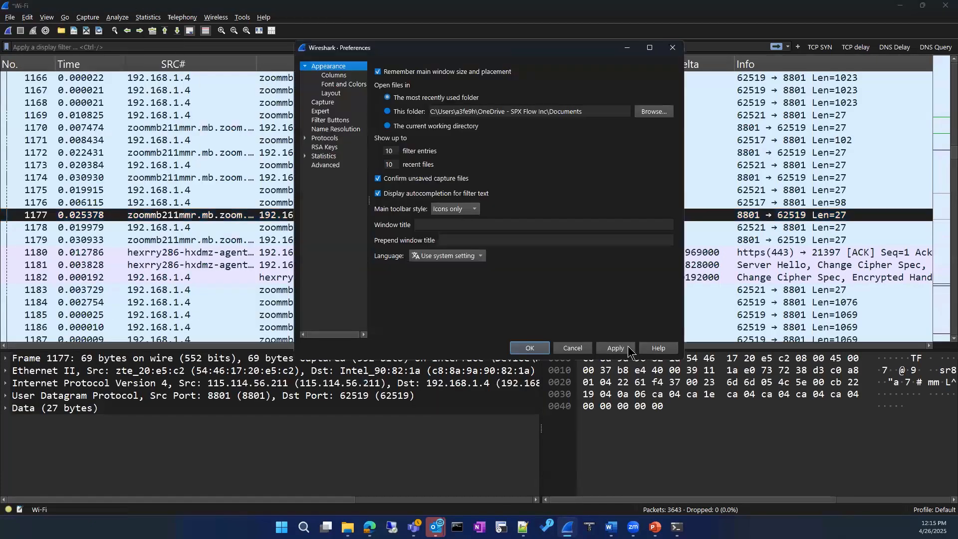
pyautogui.click(529, 348)
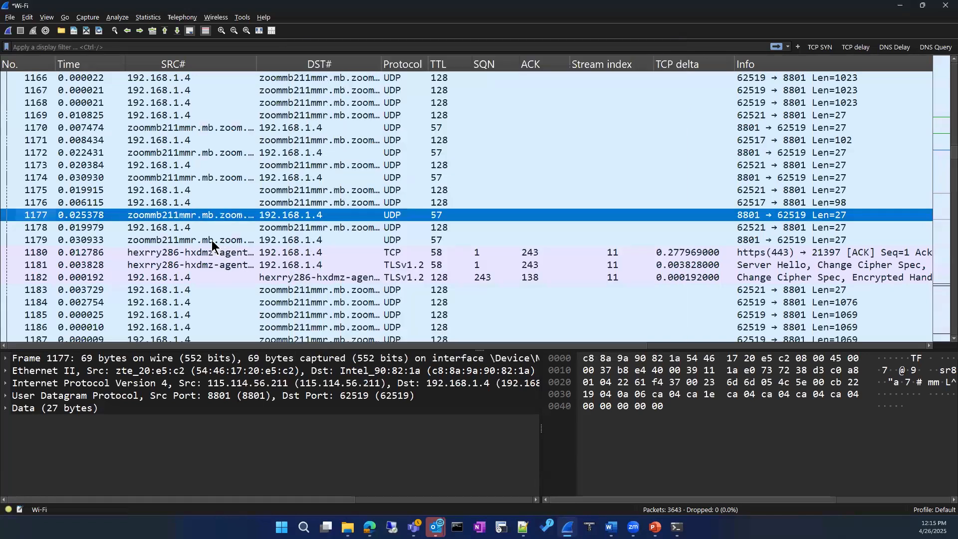
# Widen the DST# column of the packet list so the resolved Zoom host names fit.
pyautogui.scroll(3, 212, 240)
pyautogui.scroll(4, 245, 232)
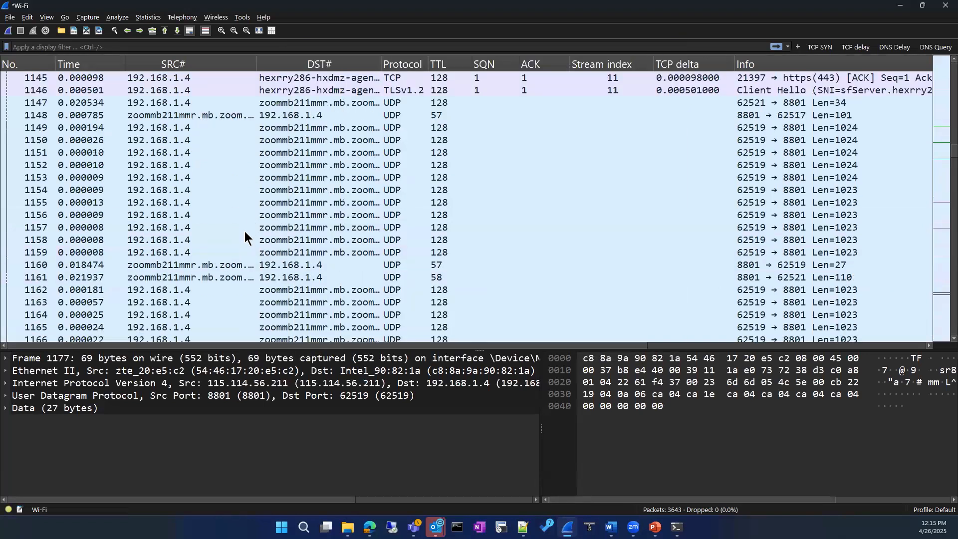
pyautogui.scroll(4, 245, 231)
pyautogui.click(230, 155)
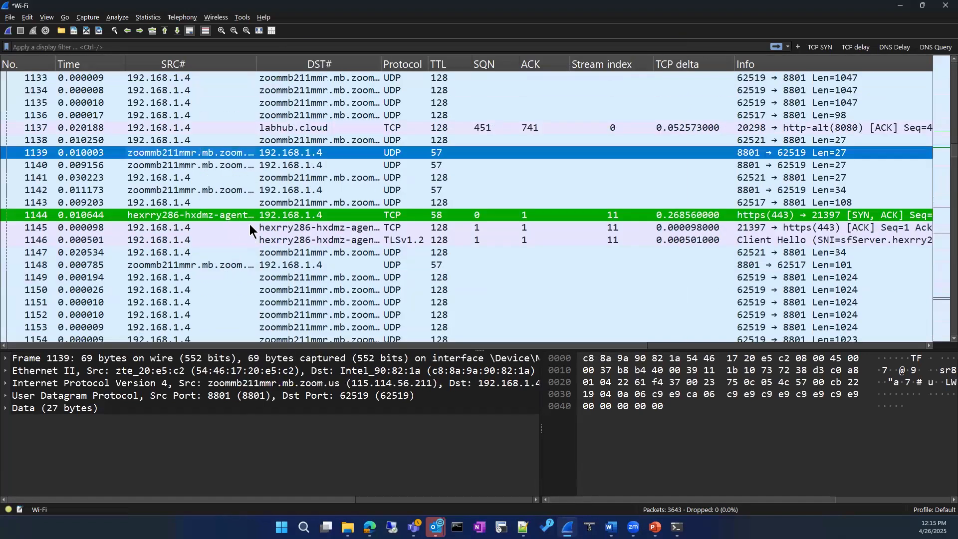
pyautogui.scroll(1, 252, 230)
pyautogui.click(310, 103)
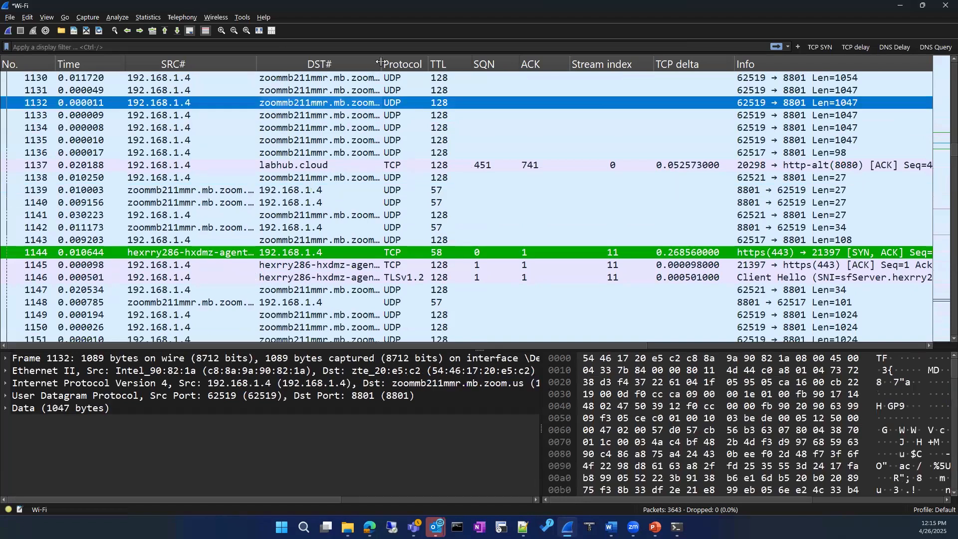
pyautogui.doubleClick(382, 63)
pyautogui.moveTo(387, 62); pyautogui.dragTo(382, 62)
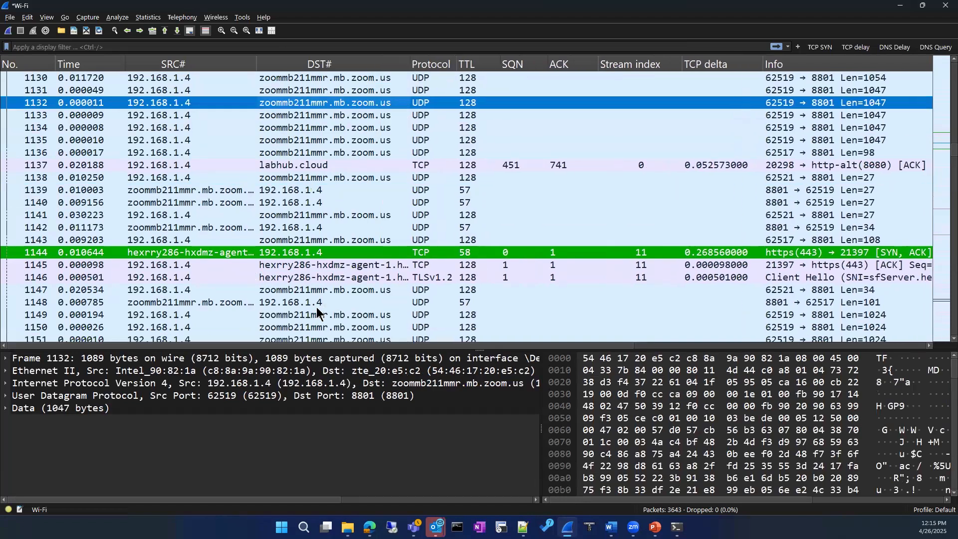
# Examine the resolved host names in the source and destination columns across the captured packets.
pyautogui.scroll(-3, 265, 278)
pyautogui.click(265, 278)
pyautogui.scroll(-13, 312, 312)
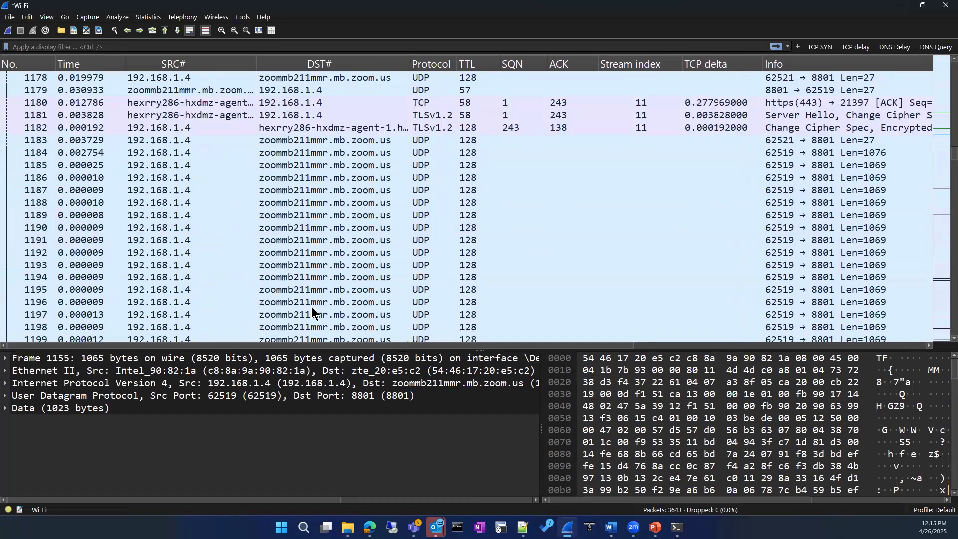
pyautogui.click(297, 229)
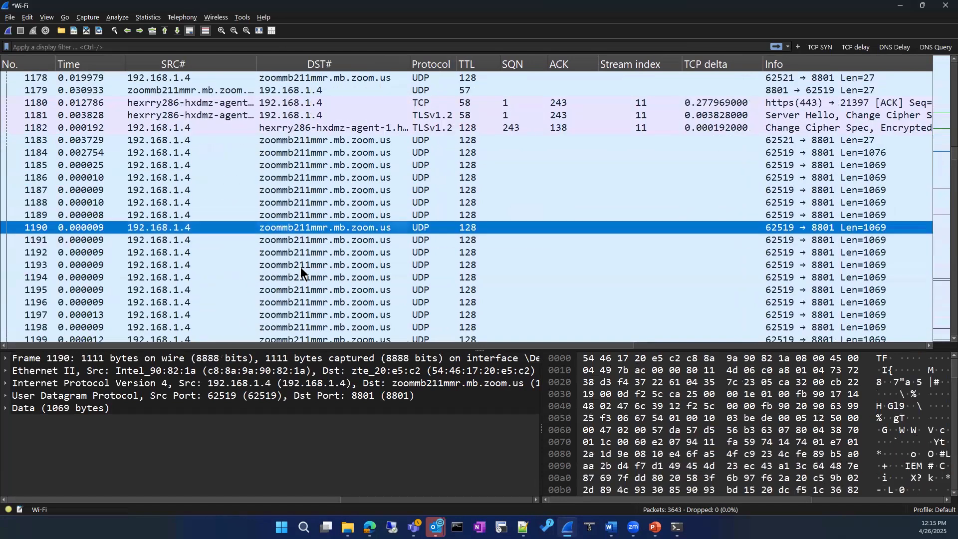
pyautogui.scroll(-5, 319, 210)
pyautogui.click(317, 139)
pyautogui.scroll(-4, 337, 178)
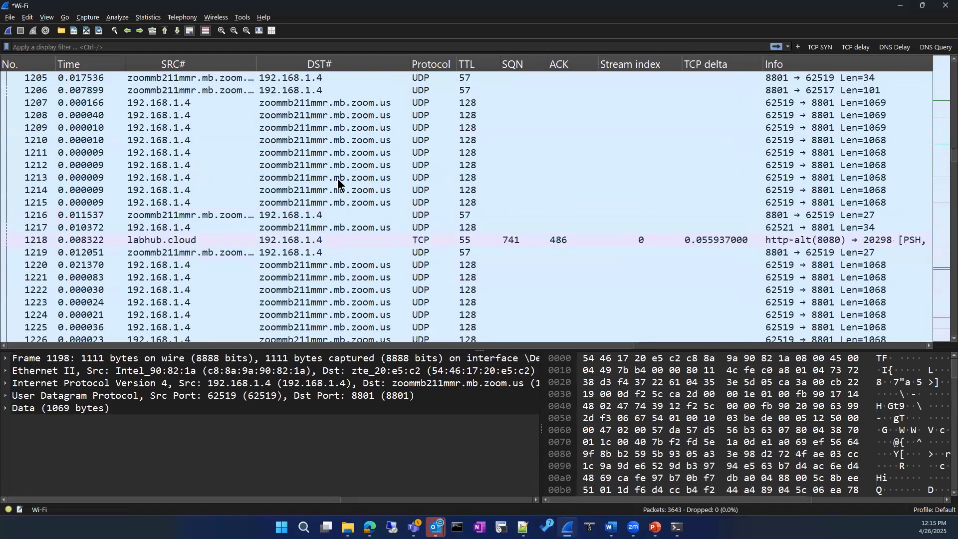
pyautogui.click(338, 178)
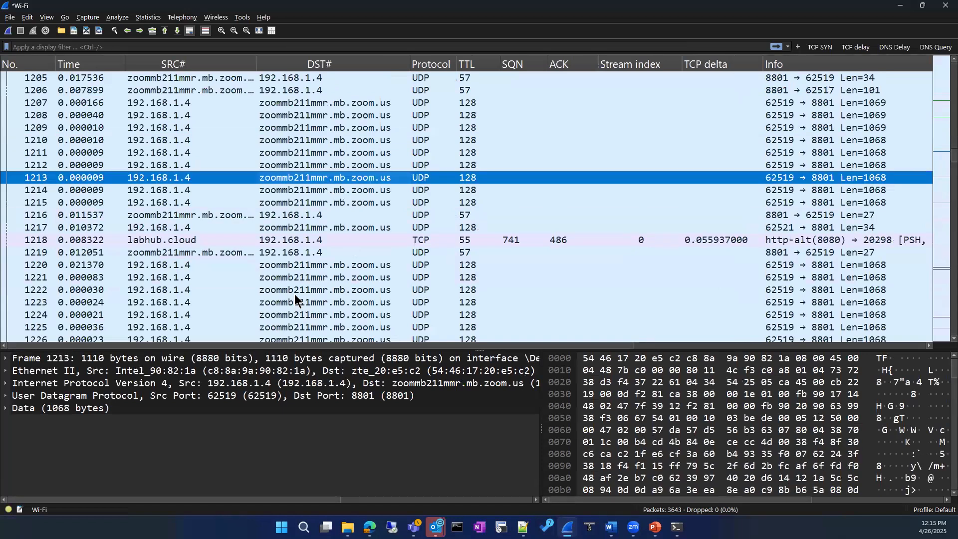
pyautogui.scroll(20, 294, 294)
pyautogui.scroll(20, 292, 294)
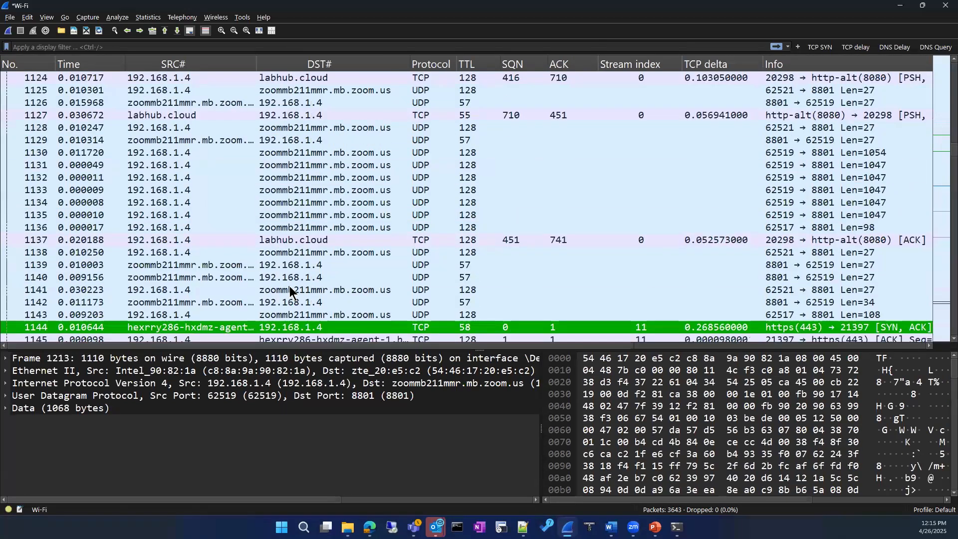
pyautogui.scroll(5, 286, 289)
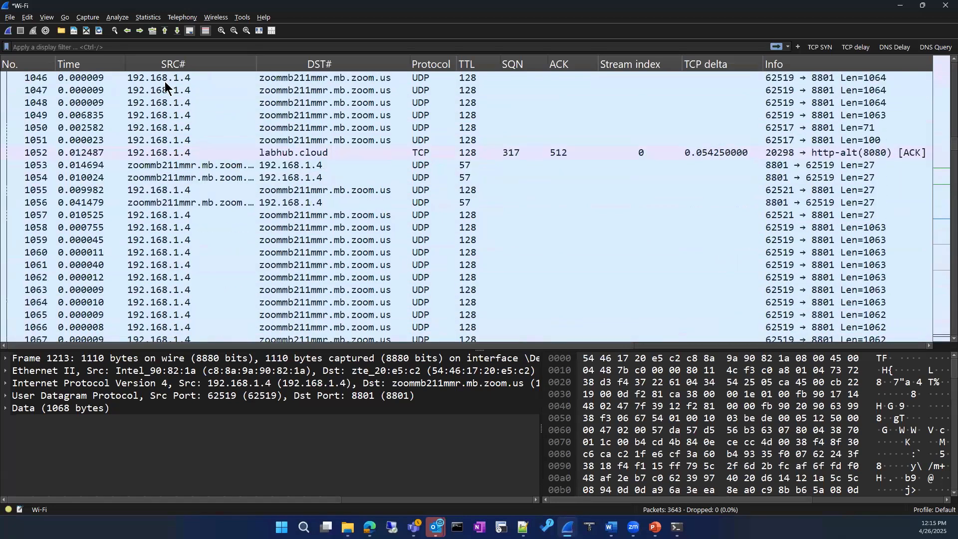
# Edit the resolved name of the source address 192.168.1.4 and set it to client.
pyautogui.rightClick(164, 83)
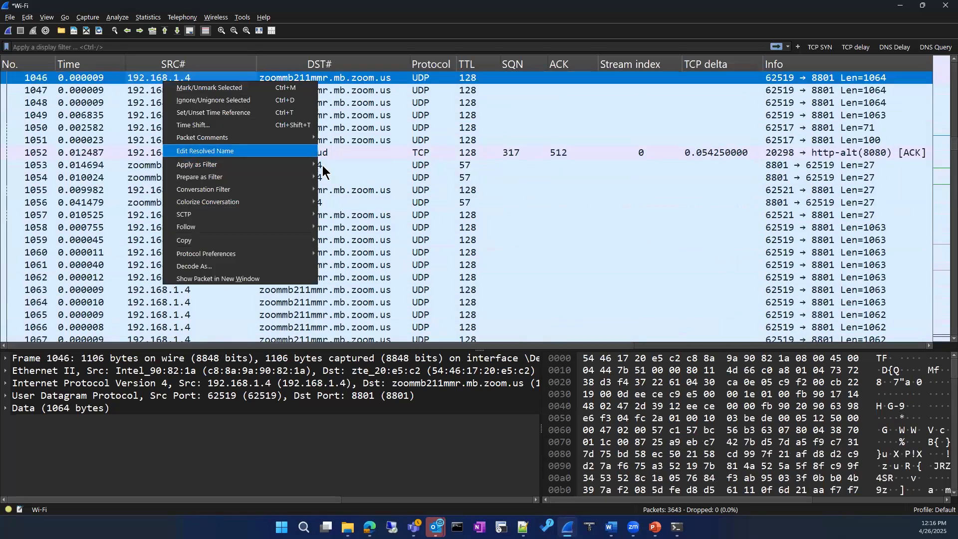
pyautogui.click(198, 153)
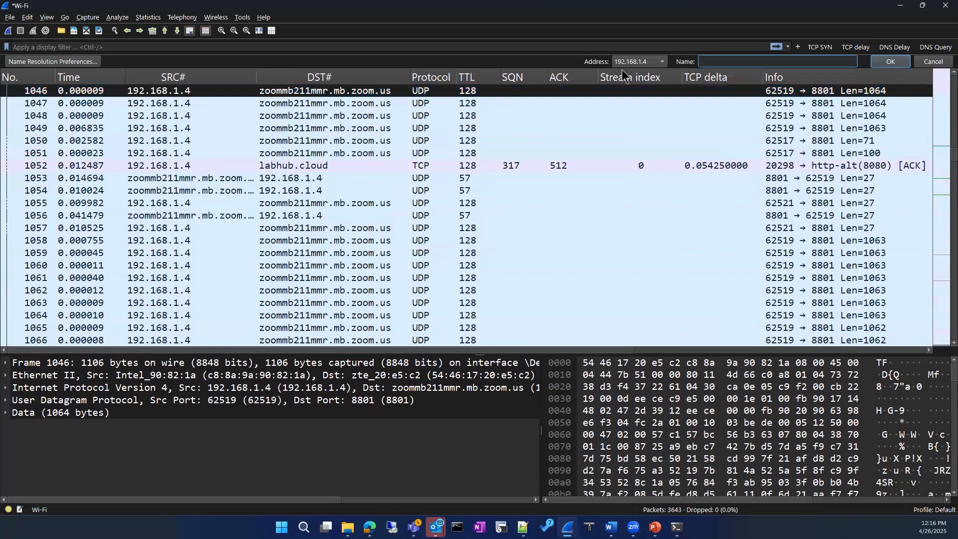
pyautogui.write('client')
pyautogui.click(895, 64)
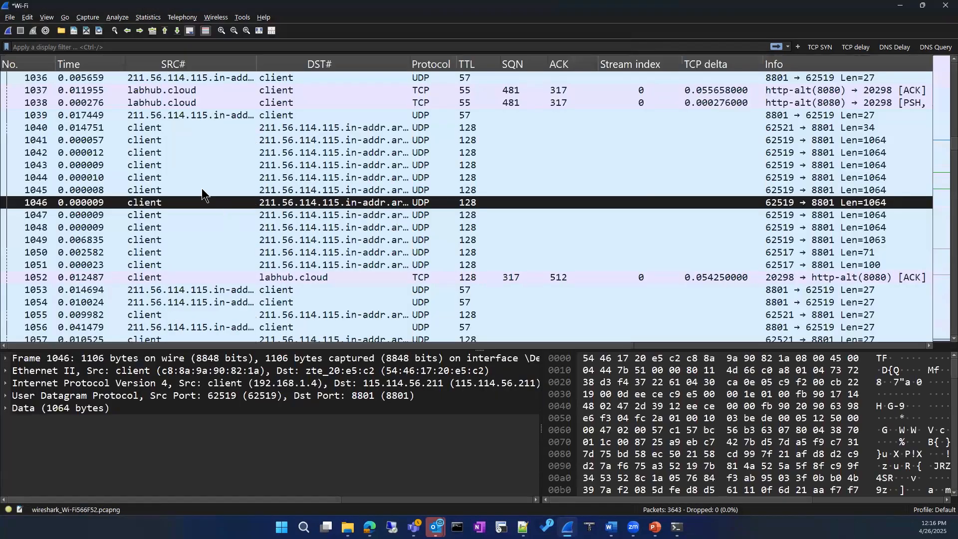
# Refit the DST# column width to the longer reverse-lookup destination names around packet 985.
pyautogui.scroll(17, 200, 192)
pyautogui.scroll(6, 200, 198)
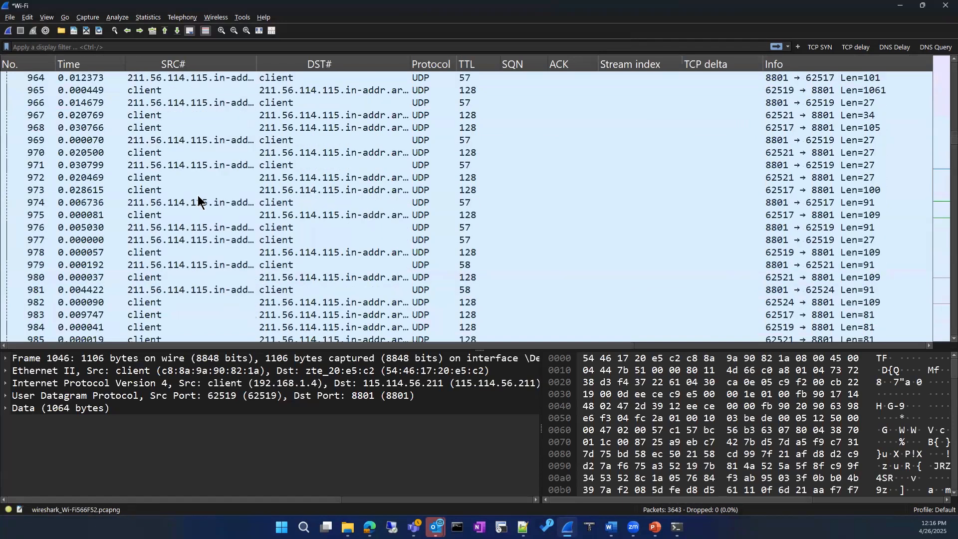
pyautogui.scroll(-4, 199, 199)
pyautogui.click(139, 153)
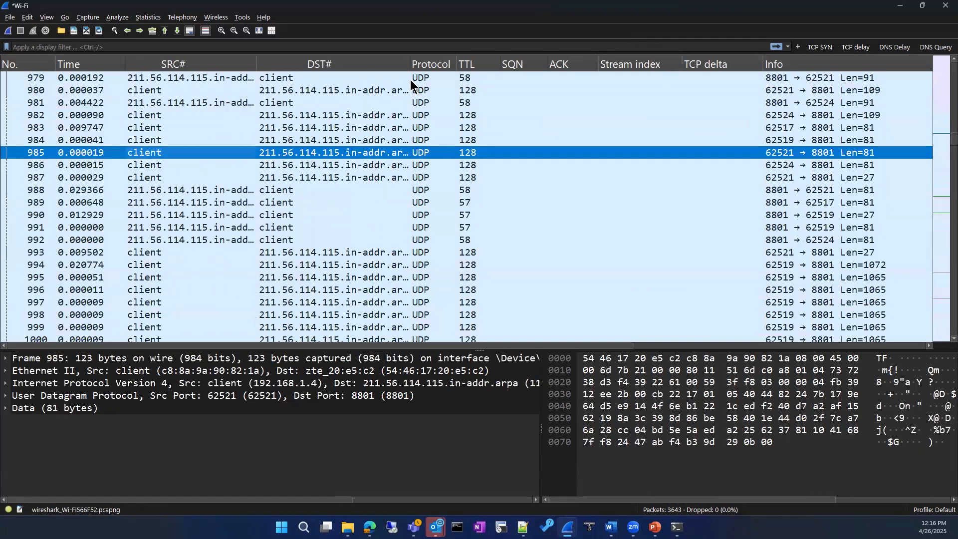
pyautogui.doubleClick(409, 63)
# Examine how the client, in-addr.arpa and actcorp.in names are resolved for the UDP and TCP packets.
pyautogui.scroll(-20, 320, 288)
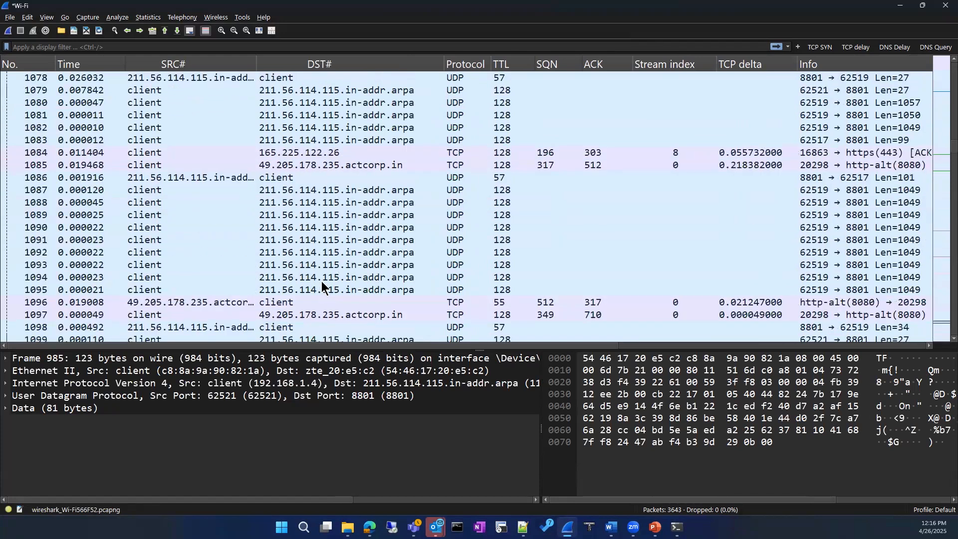
pyautogui.scroll(-6, 333, 205)
pyautogui.scroll(4, 355, 249)
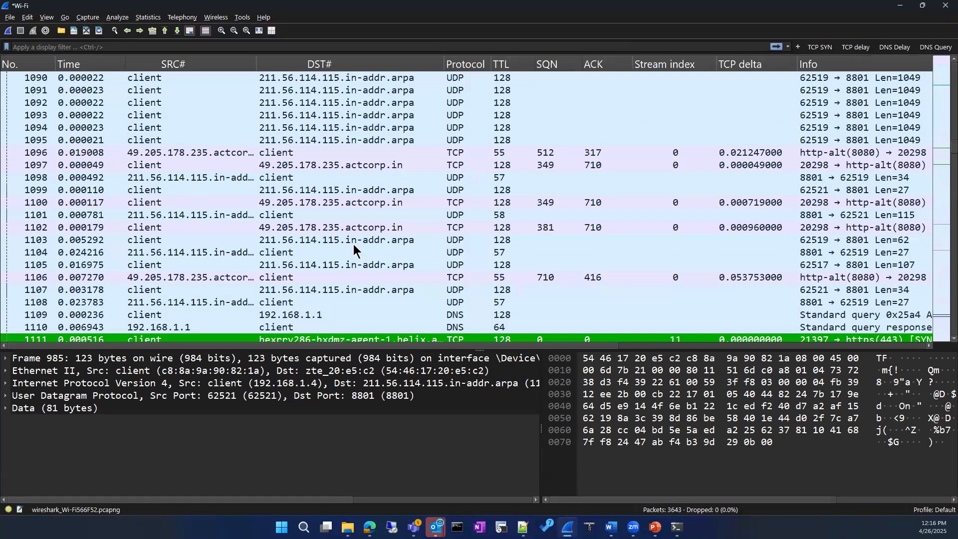
pyautogui.click(354, 244)
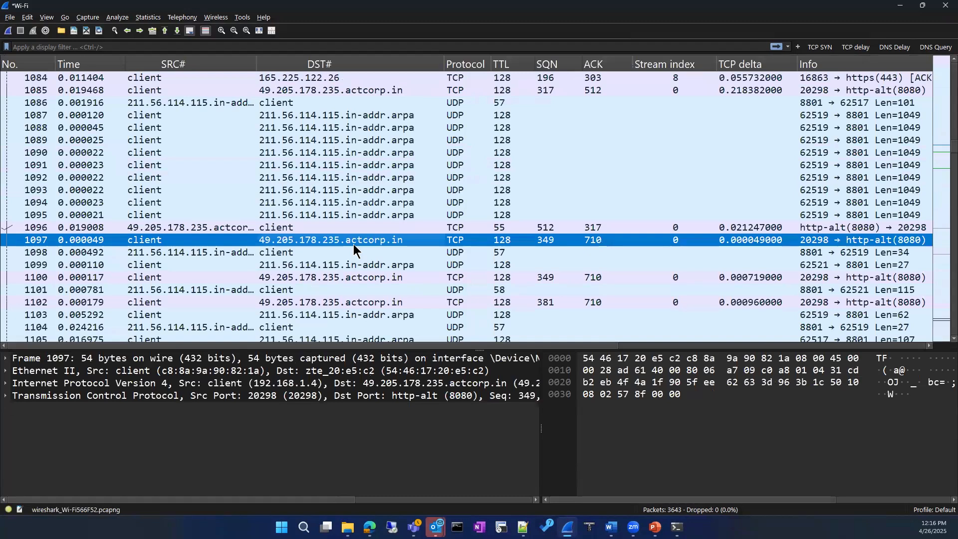
pyautogui.scroll(-2, 354, 247)
pyautogui.click(358, 228)
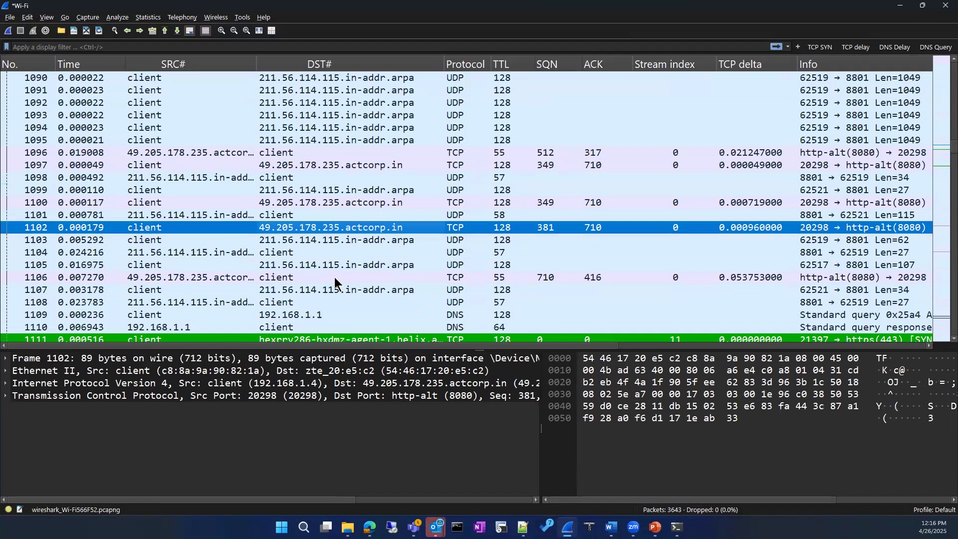
pyautogui.scroll(-4, 334, 277)
pyautogui.scroll(-8, 334, 278)
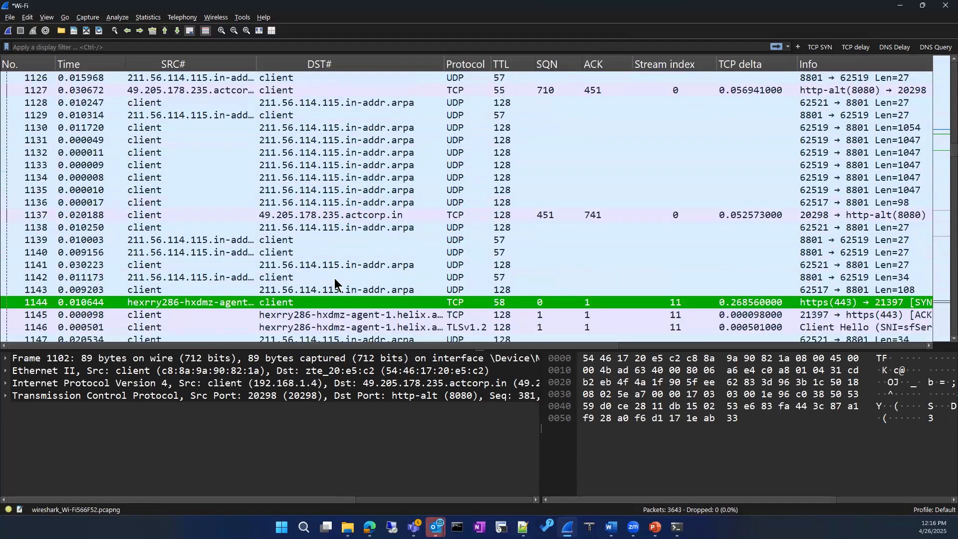
pyautogui.scroll(-19, 335, 277)
pyautogui.scroll(9, 333, 277)
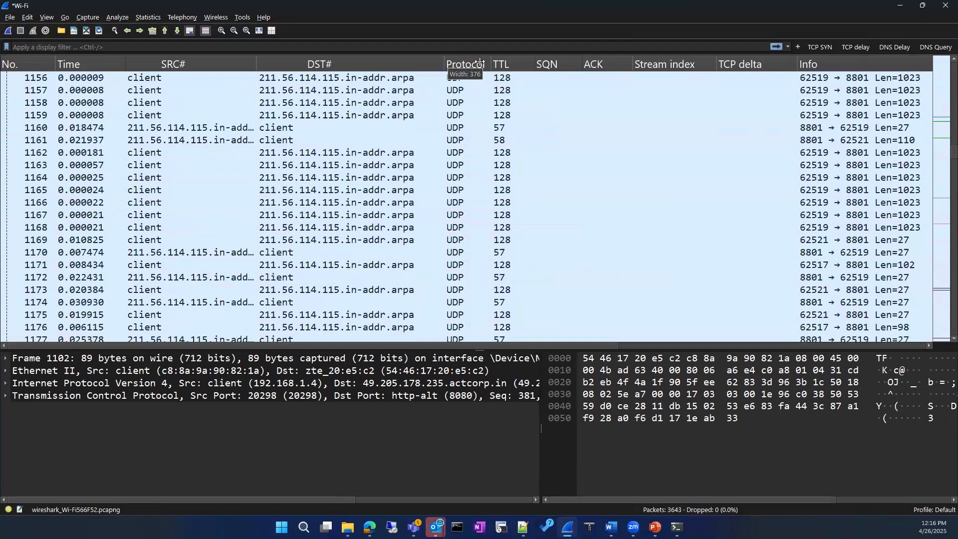
# Widen the DST# column a little further and inspect the actcorp.in destination of TCP packet 1204.
pyautogui.moveTo(479, 60); pyautogui.dragTo(476, 62)
pyautogui.scroll(-16, 348, 280)
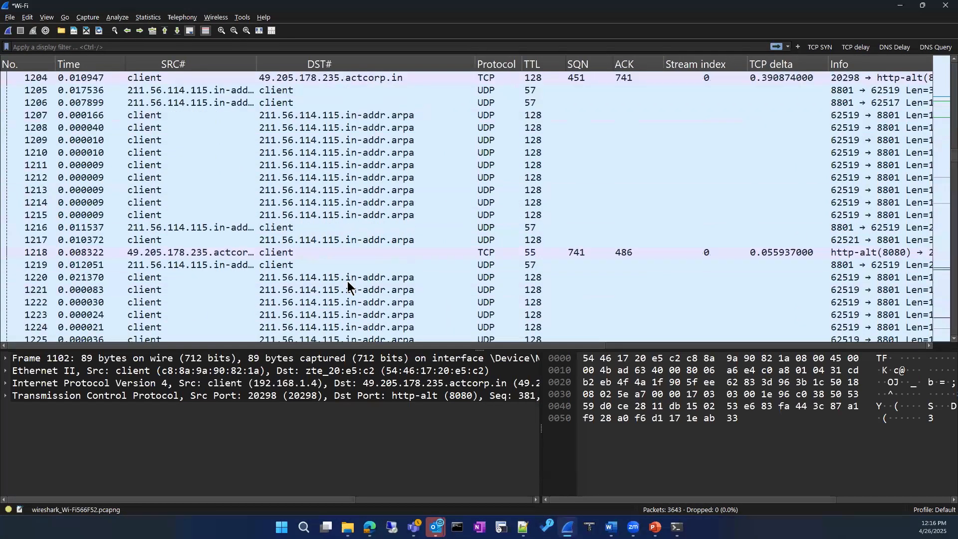
pyautogui.scroll(1, 348, 281)
pyautogui.click(294, 116)
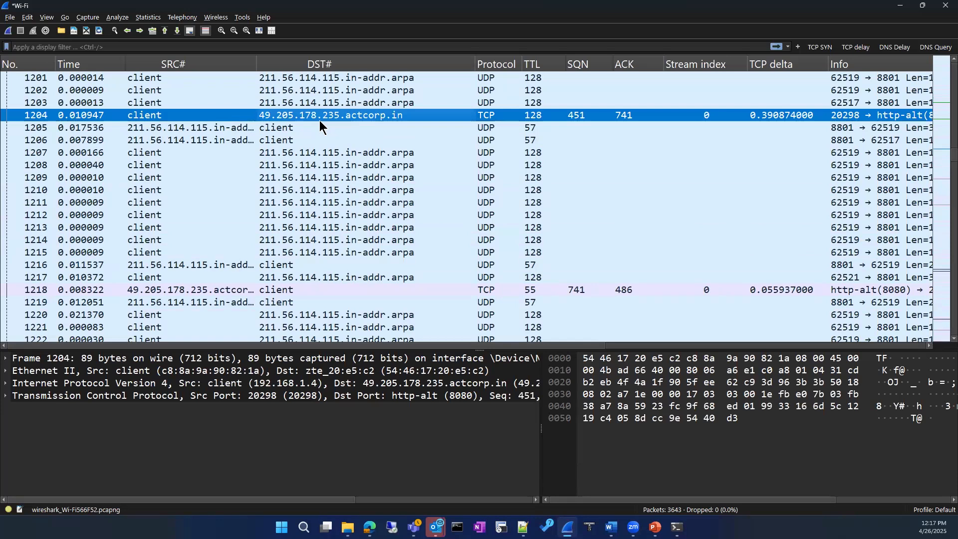
pyautogui.scroll(-2, 317, 225)
pyautogui.scroll(5, 306, 247)
pyautogui.scroll(20, 306, 247)
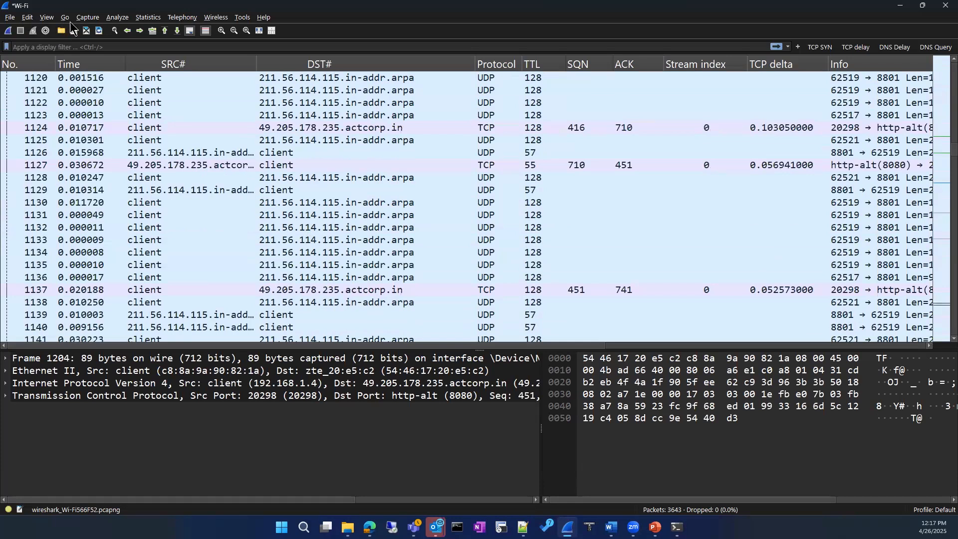
# Open the Resolved Addresses statistics for the capture and enlarge the window to show more host entries.
pyautogui.click(87, 19)
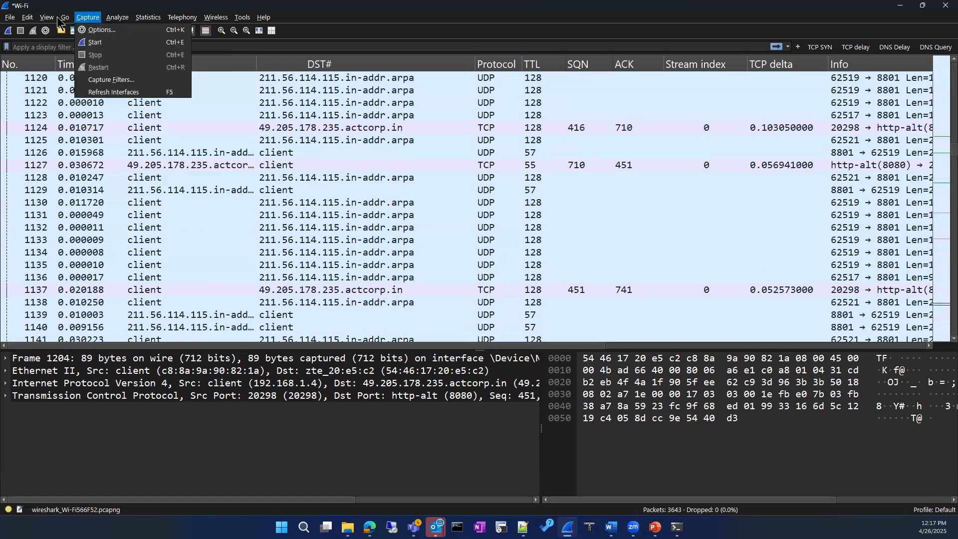
pyautogui.moveTo(145, 20)
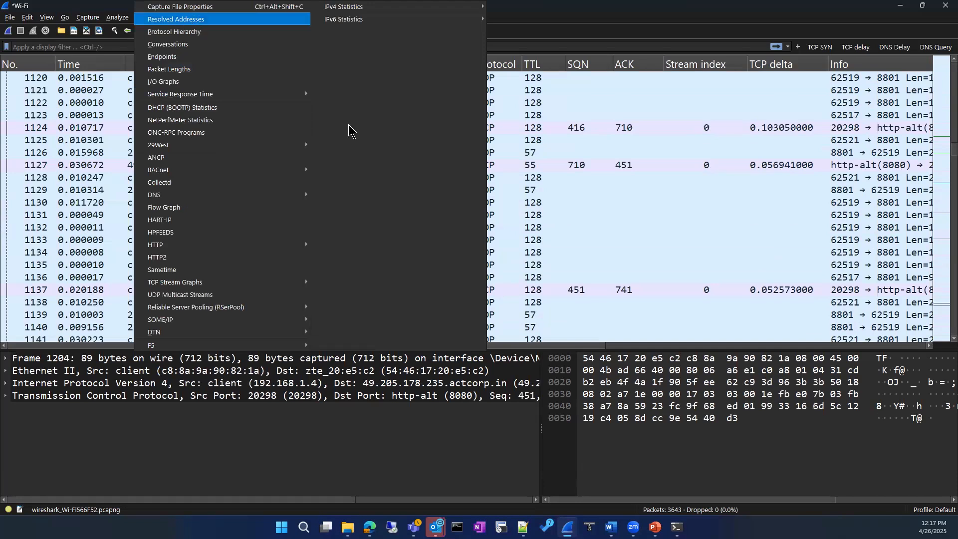
pyautogui.click(187, 20)
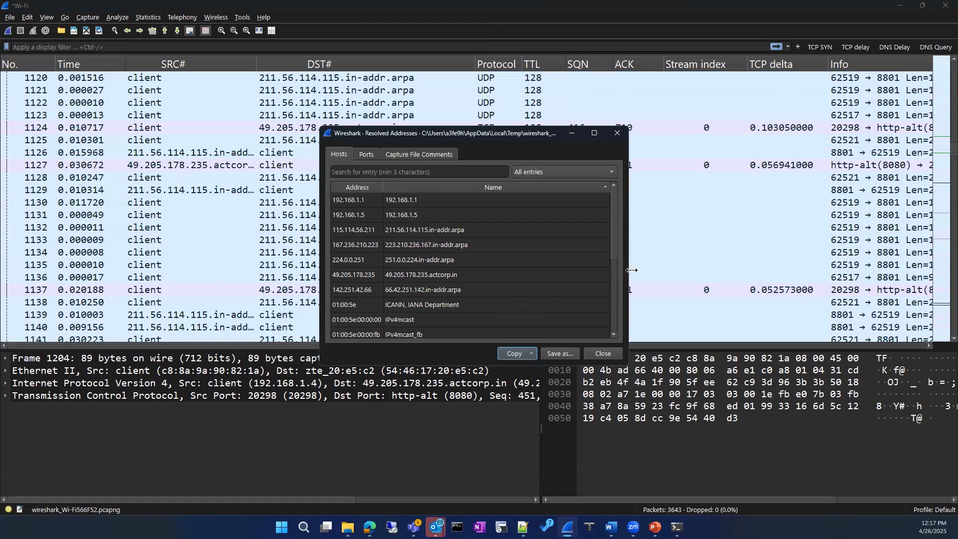
pyautogui.moveTo(632, 267); pyautogui.dragTo(821, 268)
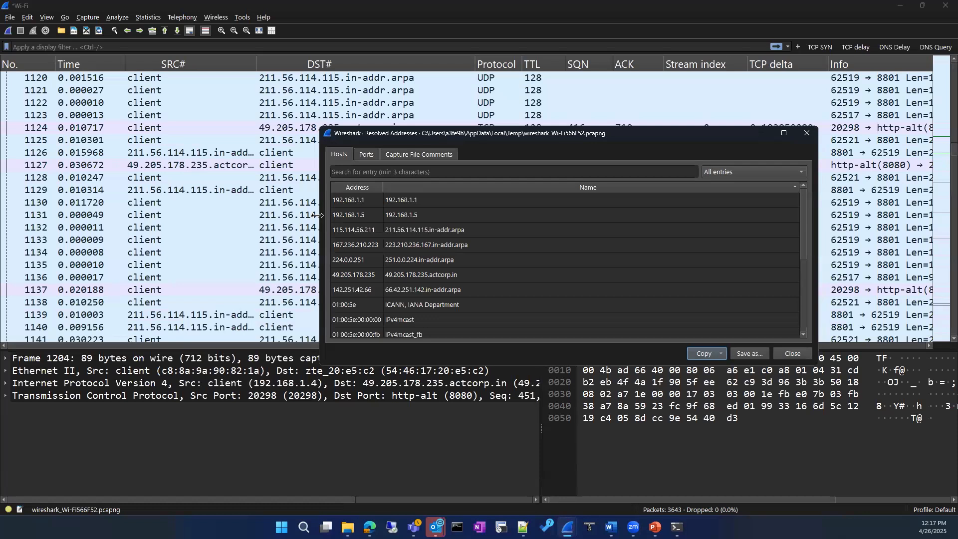
pyautogui.moveTo(318, 215); pyautogui.dragTo(249, 215)
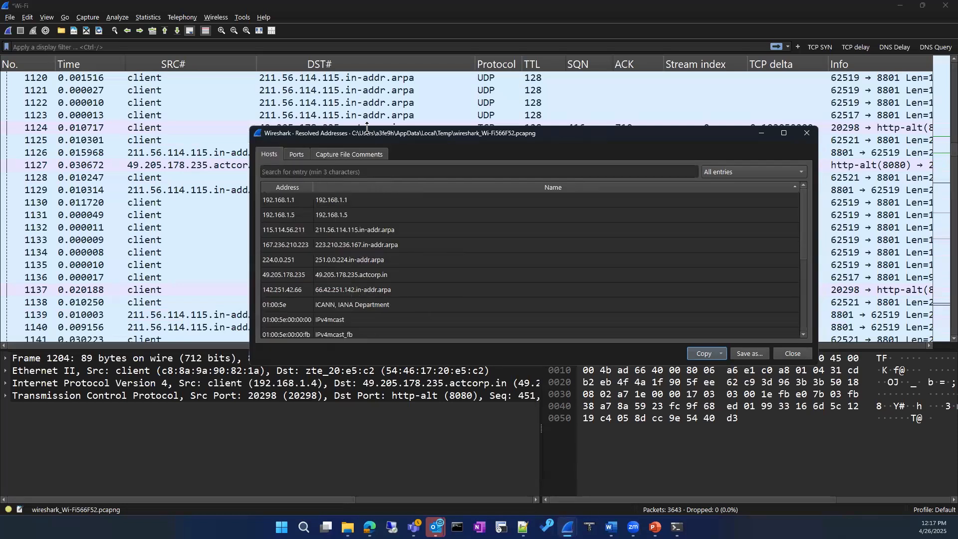
pyautogui.moveTo(366, 127); pyautogui.dragTo(367, 76)
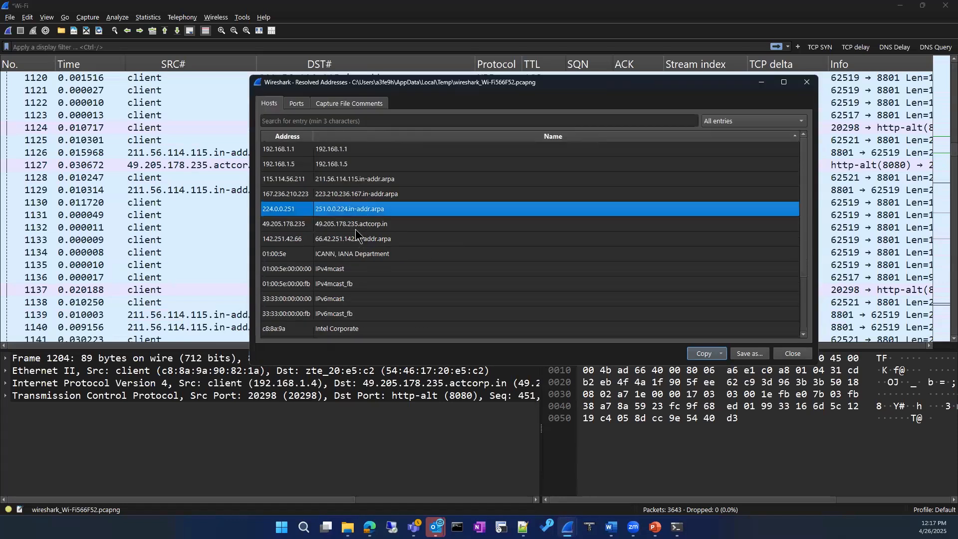
# Review the address-to-name entries on the Hosts list, including the actcorp.in, ICANN and Intel Corporate rows.
pyautogui.click(359, 225)
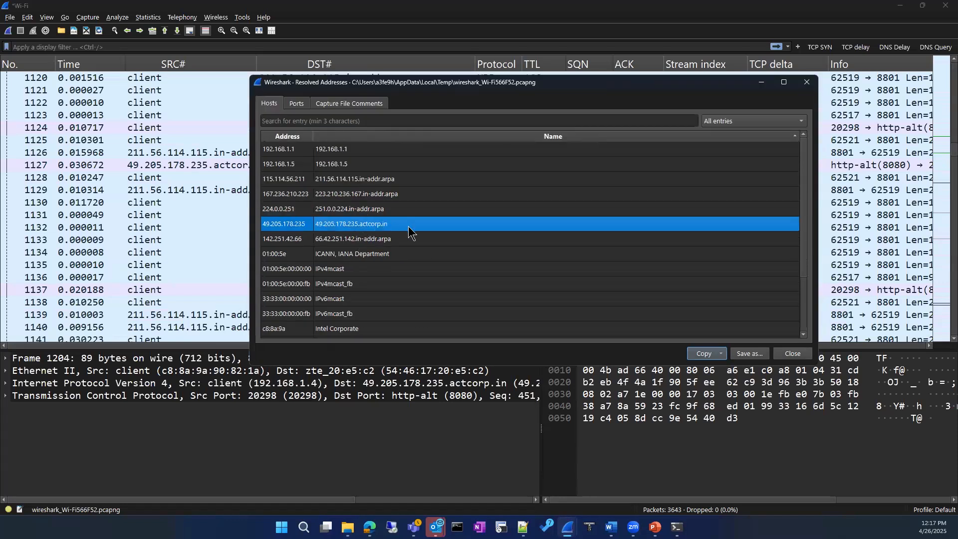
pyautogui.click(374, 254)
pyautogui.scroll(-2, 380, 274)
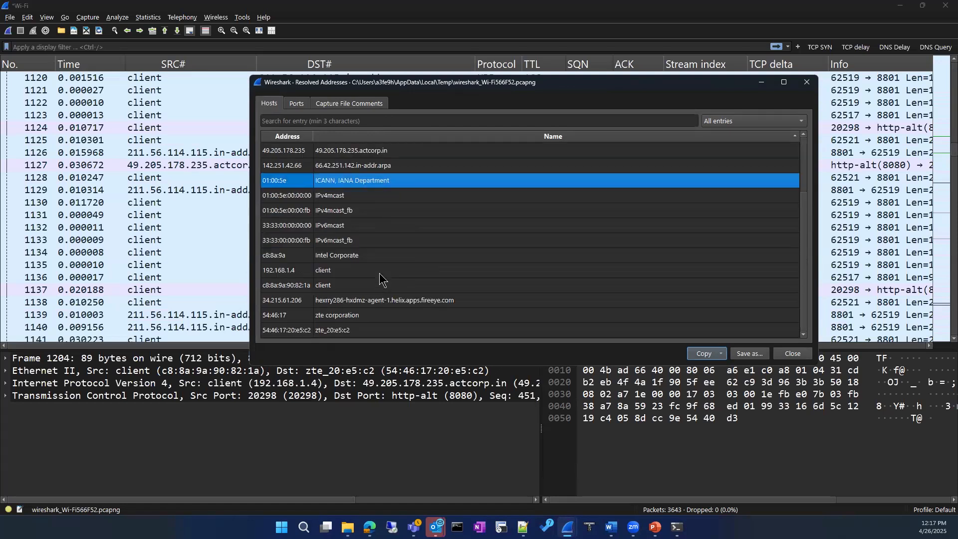
pyautogui.click(361, 258)
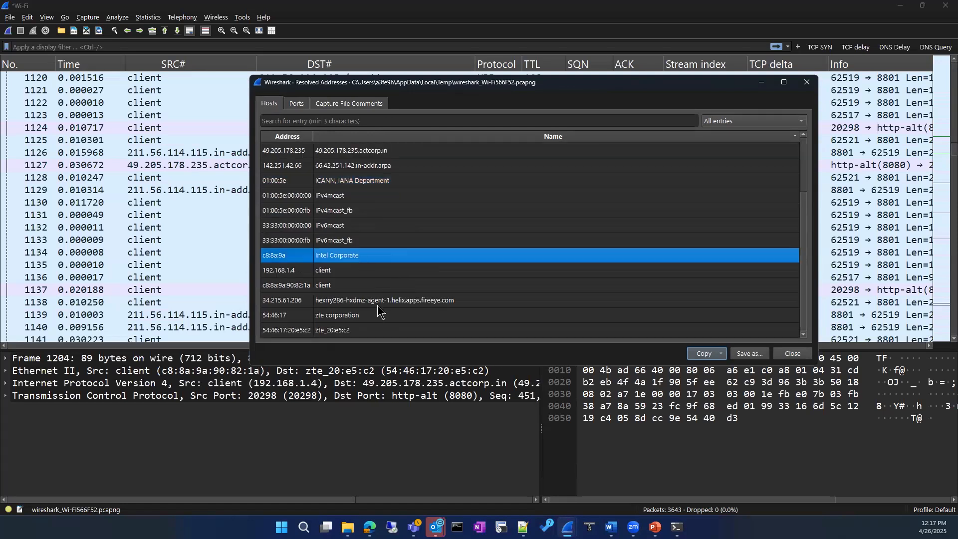
# Review the fireeye, zte corporation, actcorp.in and IPv6mcast entries on the resolved hosts list, and close the Resolved Addresses window.
pyautogui.click(384, 302)
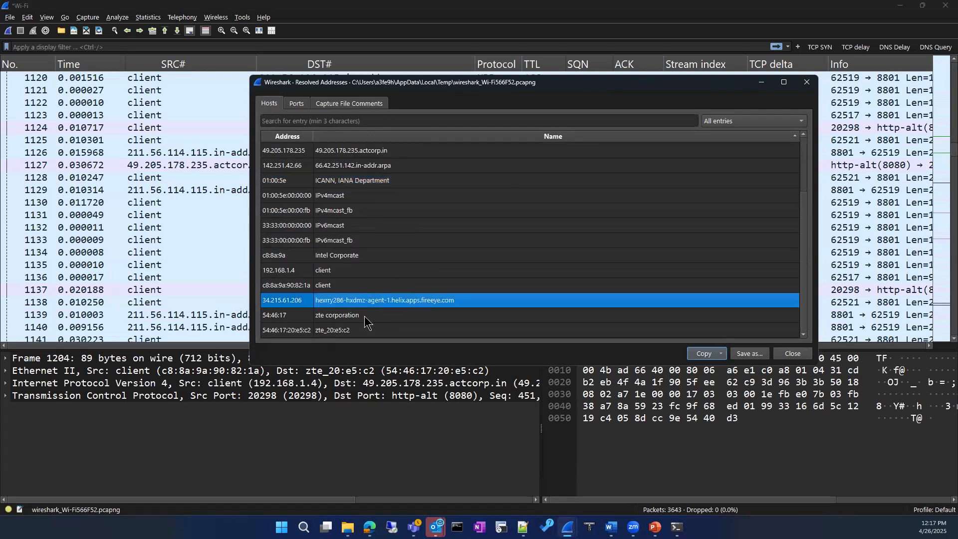
pyautogui.click(365, 315)
pyautogui.scroll(2, 365, 316)
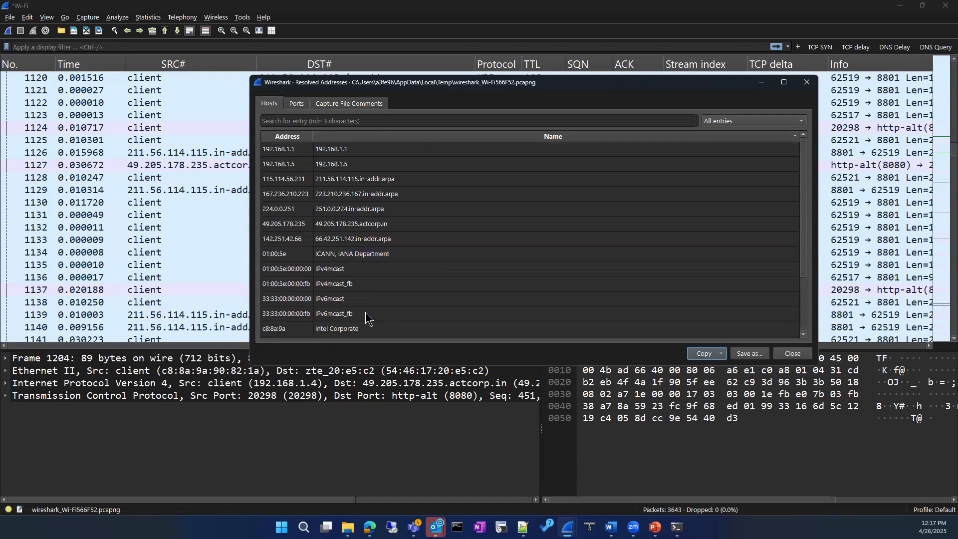
pyautogui.click(375, 231)
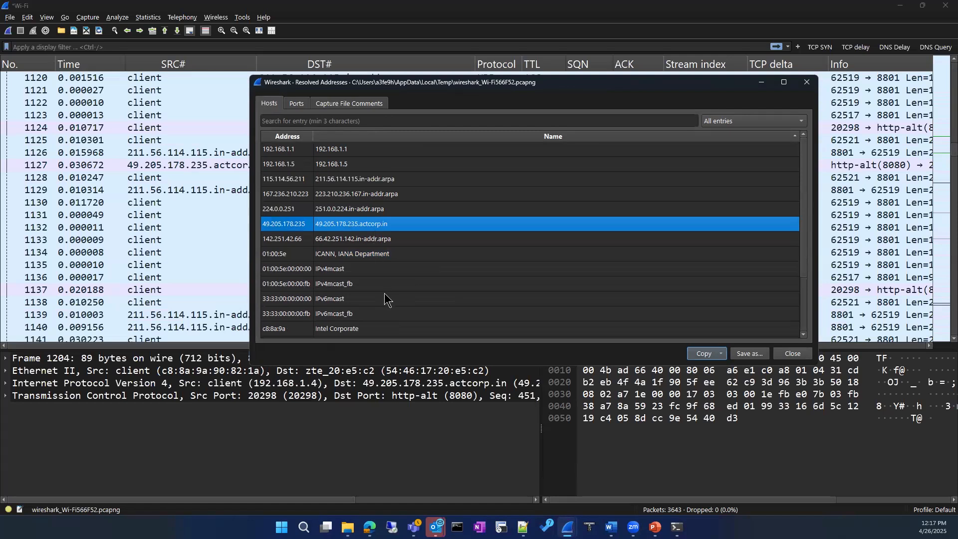
pyautogui.click(354, 275)
pyautogui.click(365, 297)
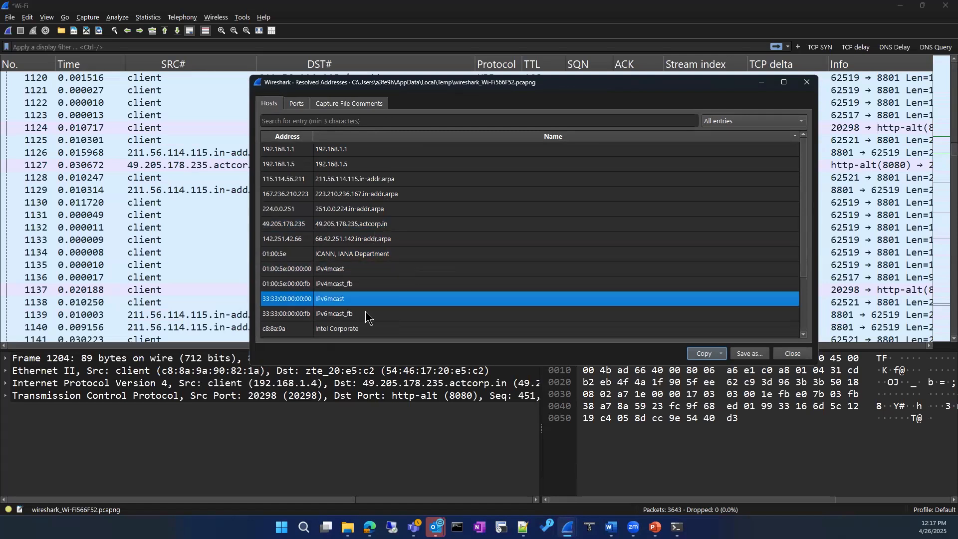
pyautogui.click(366, 310)
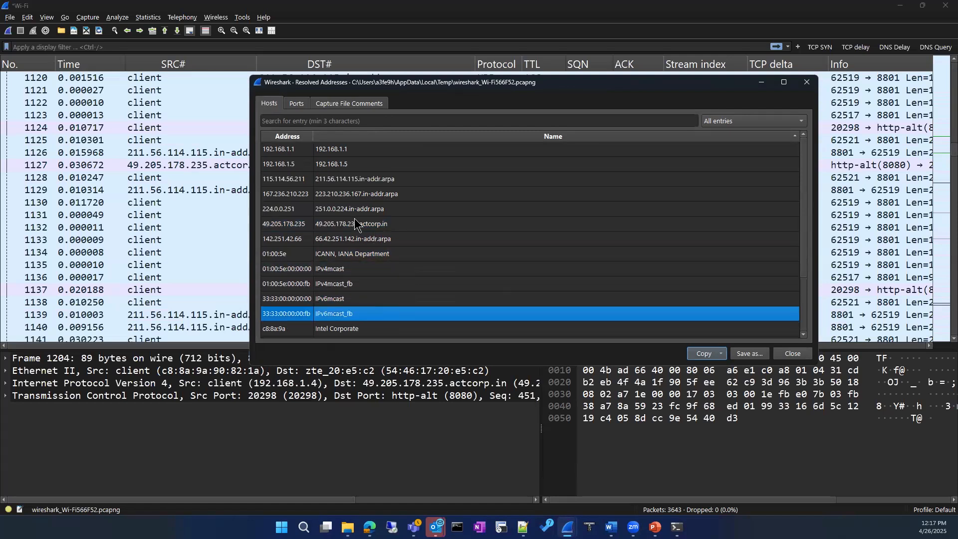
pyautogui.click(800, 354)
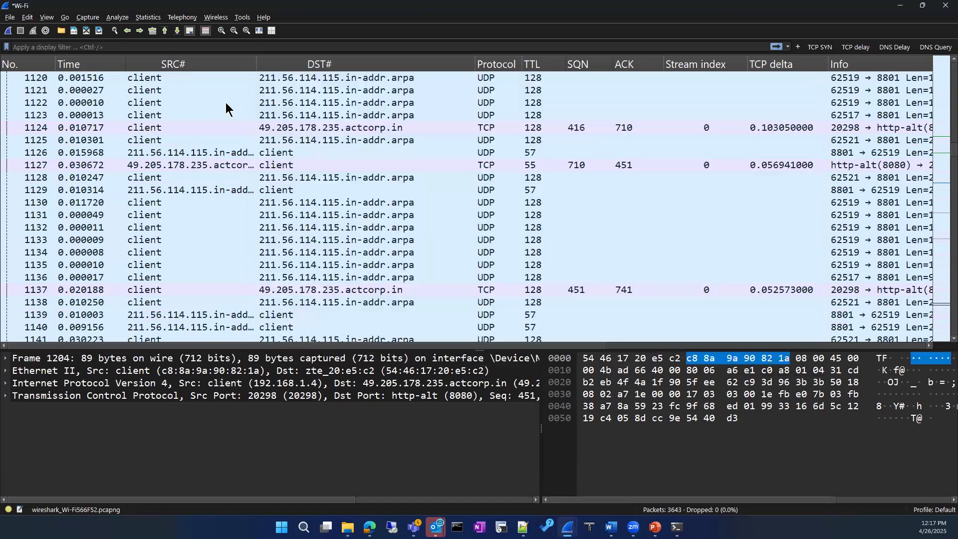
# Reopen the Resolved Addresses statistics for the capture and restrict the list to Hosts entries.
pyautogui.click(138, 20)
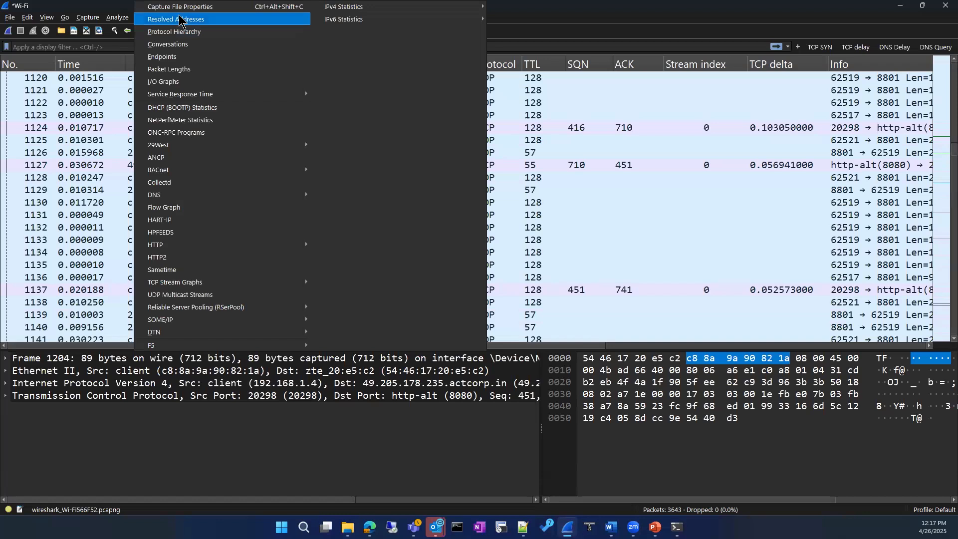
pyautogui.click(180, 21)
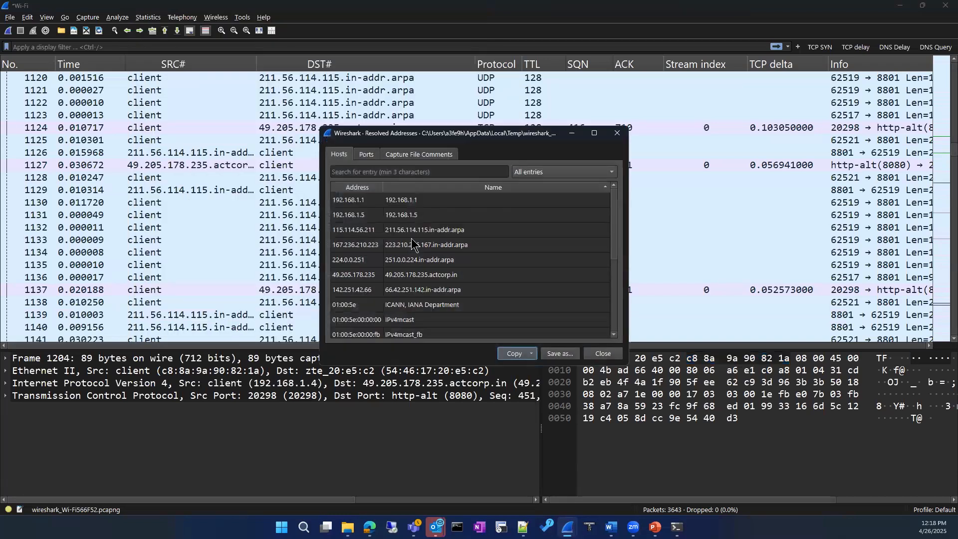
pyautogui.click(546, 172)
pyautogui.click(543, 185)
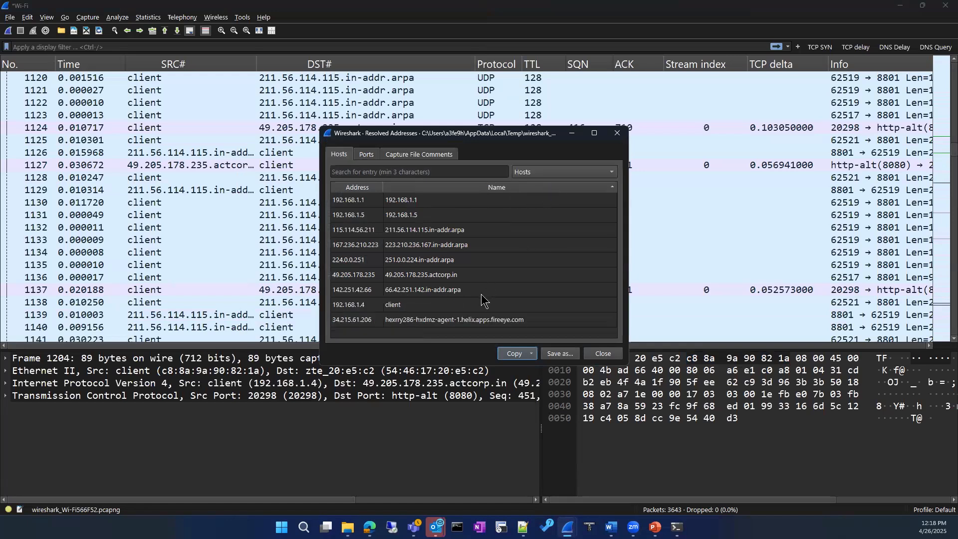
# Compare the IP addresses with their in-addr.arpa names in the filtered host list, including 115.114.56.211 and 167.236.210.223.
pyautogui.click(424, 260)
pyautogui.click(441, 248)
pyautogui.click(450, 285)
pyautogui.click(453, 257)
pyautogui.click(455, 219)
pyautogui.click(455, 227)
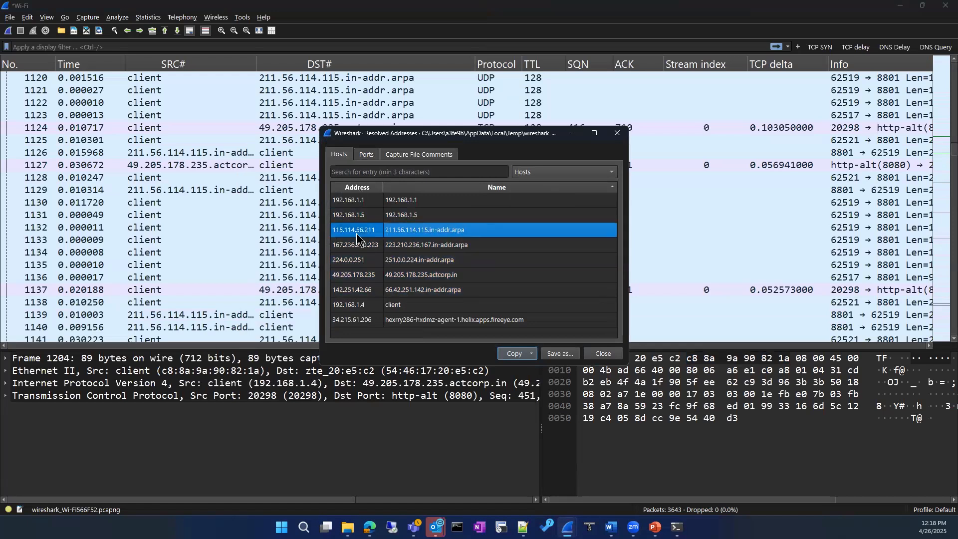
pyautogui.click(345, 251)
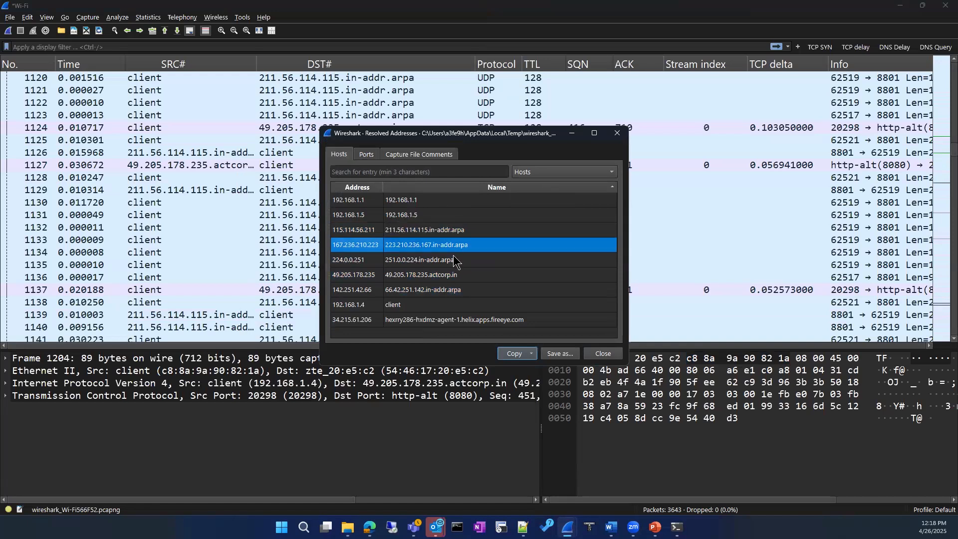
# Check the resolved port names and the capture file comments, and close the Resolved Addresses window.
pyautogui.click(370, 156)
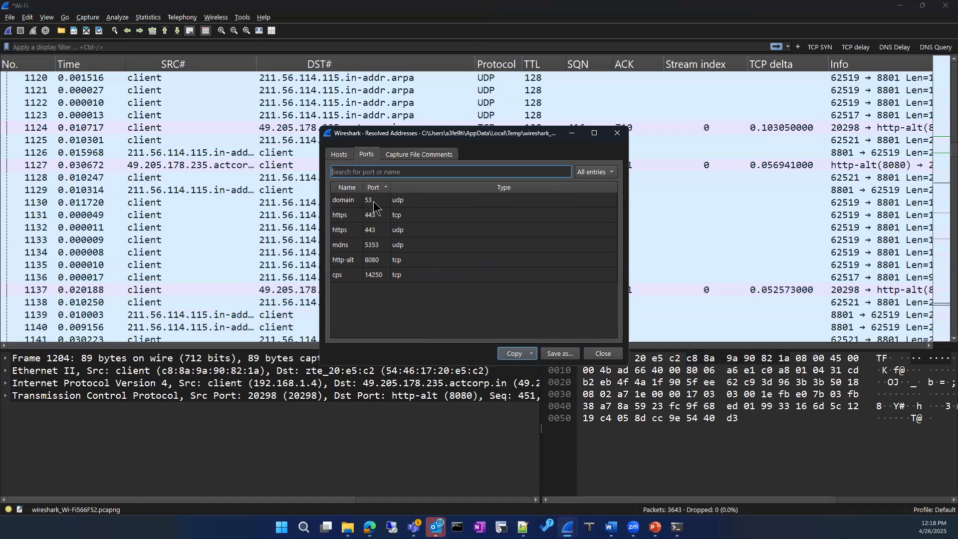
pyautogui.click(418, 155)
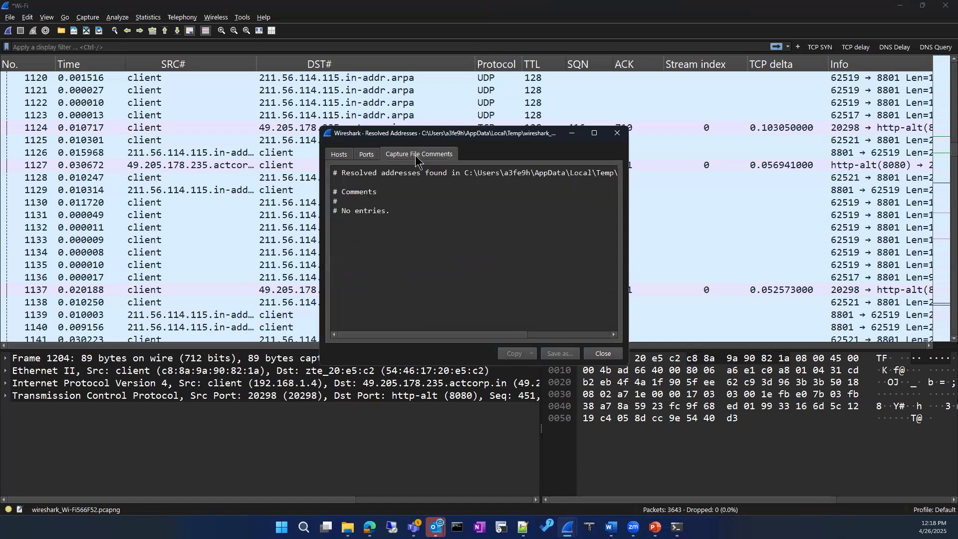
pyautogui.click(360, 154)
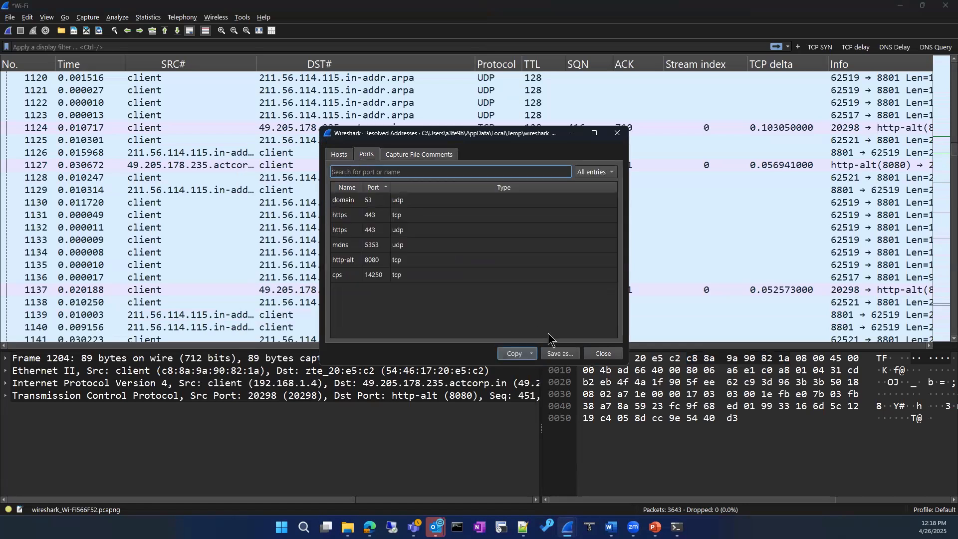
pyautogui.click(610, 355)
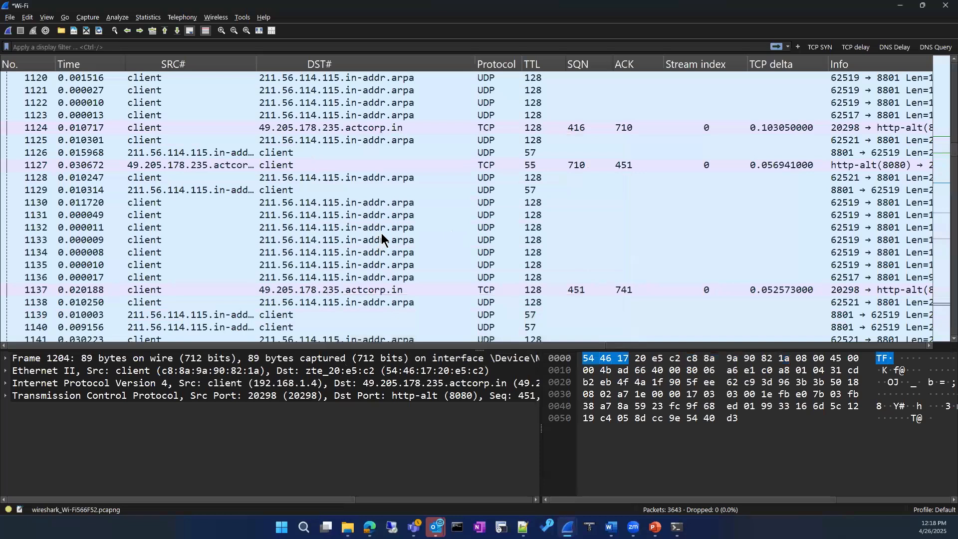
# Look through the earlier packets' source and destination names and inspect UDP packet 951.
pyautogui.scroll(20, 382, 231)
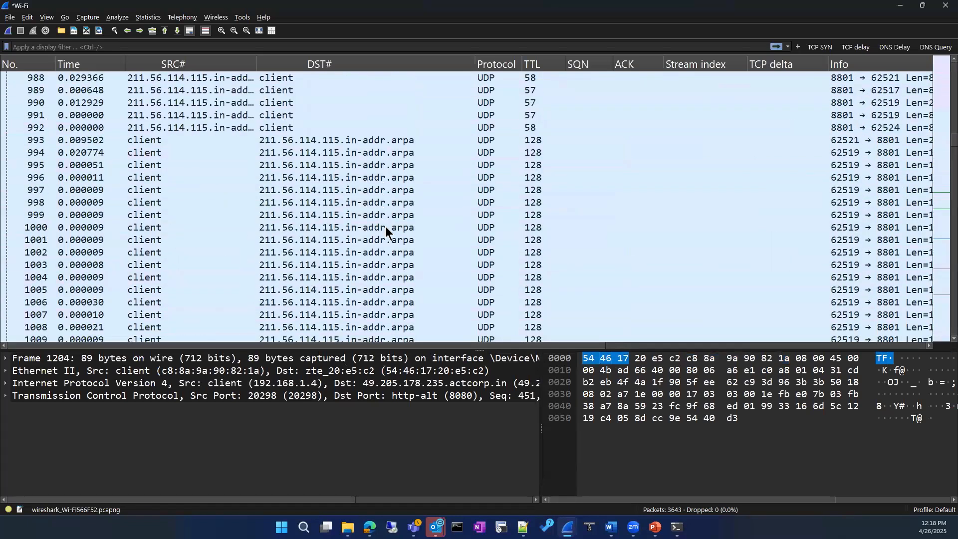
pyautogui.scroll(17, 386, 231)
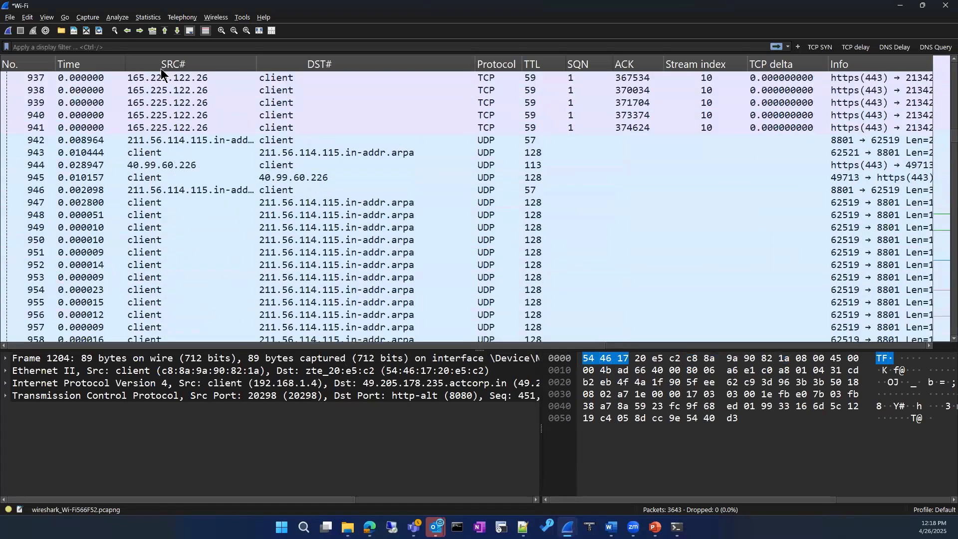
pyautogui.click(414, 248)
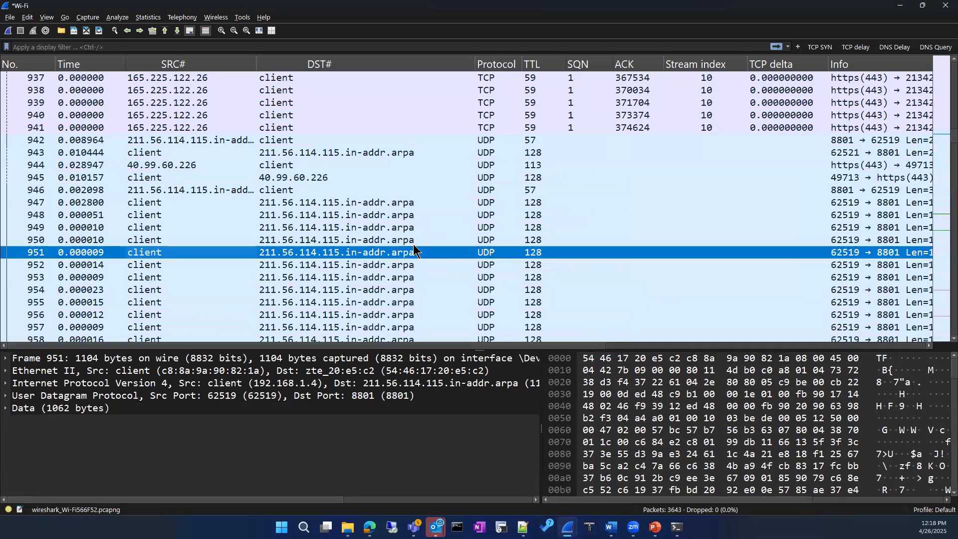
# Review the Name Resolution preferences, mark the Resolve transport names option on screen, and accept the settings.
pyautogui.click(29, 18)
pyautogui.click(103, 313)
pyautogui.click(331, 129)
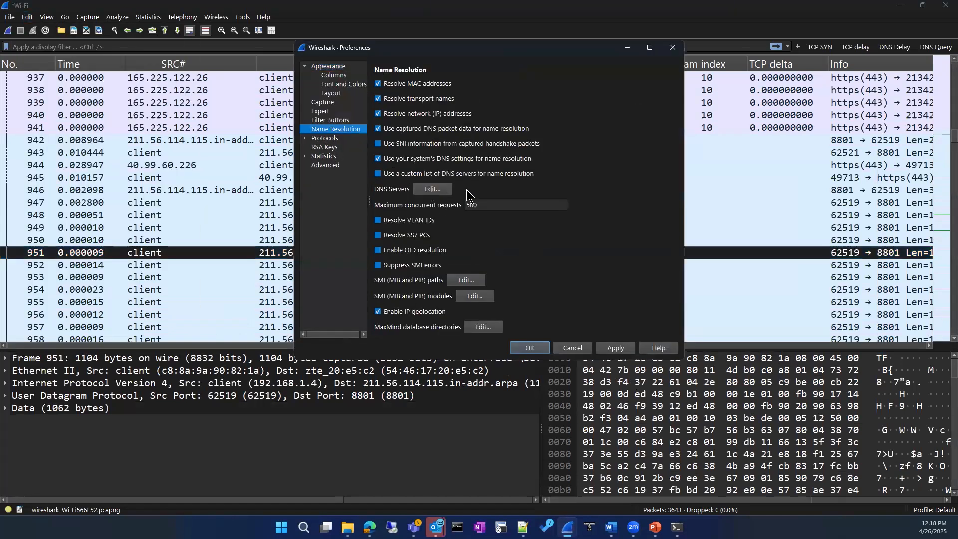
pyautogui.moveTo(502, 177)
pyautogui.hotkey('ctrl', 'shift', 'd')
pyautogui.moveTo(455, 90)
pyautogui.mouseDown()
pyautogui.moveTo(465, 106)
pyautogui.moveTo(425, 109)
pyautogui.mouseUp()
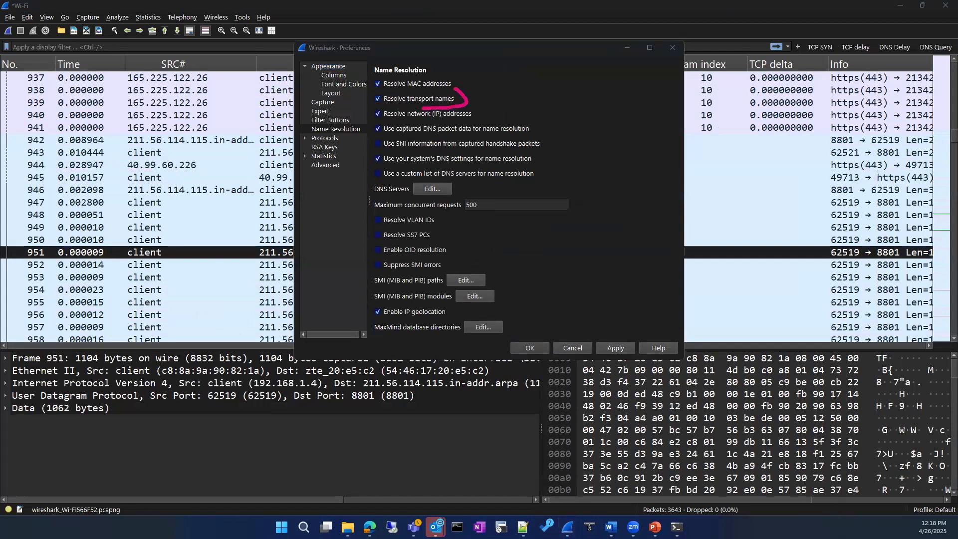
pyautogui.click(616, 348)
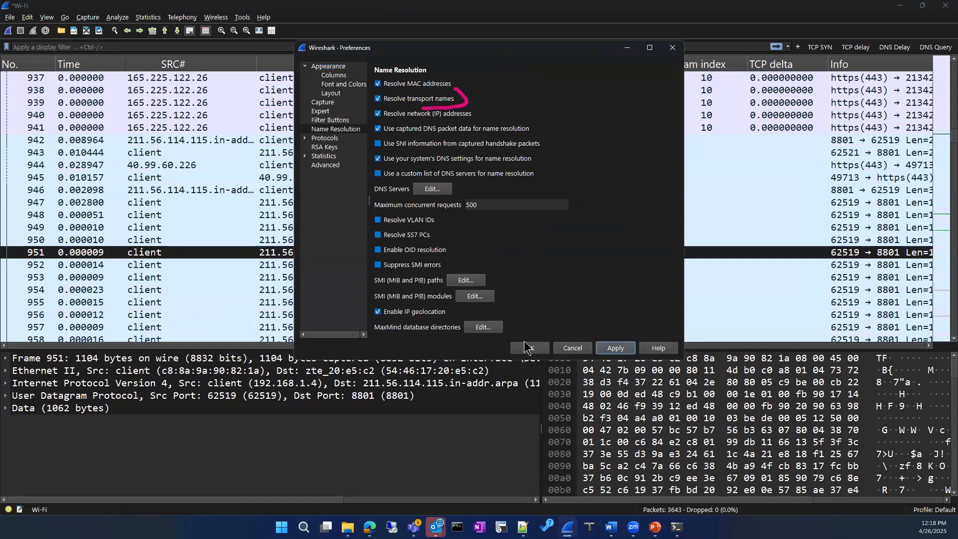
pyautogui.click(528, 348)
# Inspect how the source port is named in the Info column of TCP packet 931.
pyautogui.hscroll(5, 639, 346)
pyautogui.scroll(2, 548, 118)
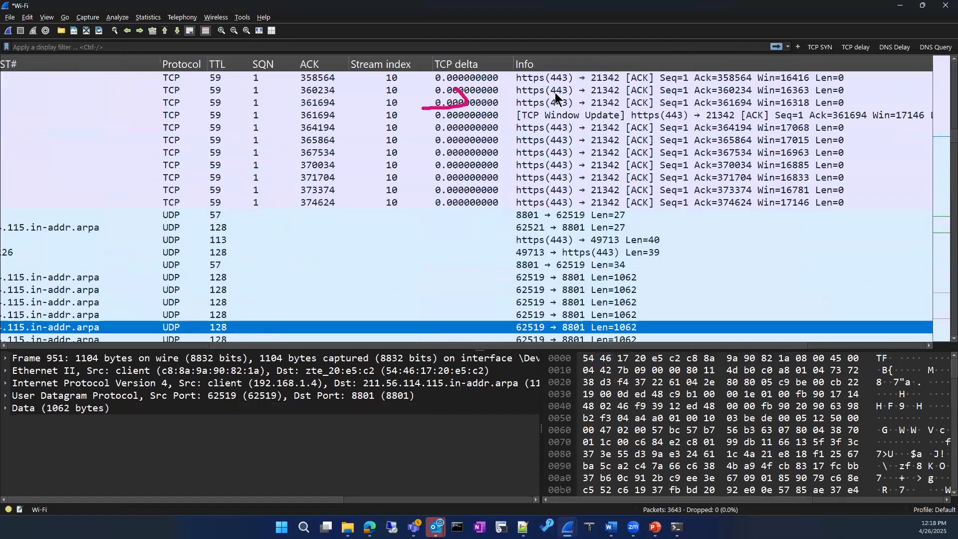
pyautogui.click(558, 80)
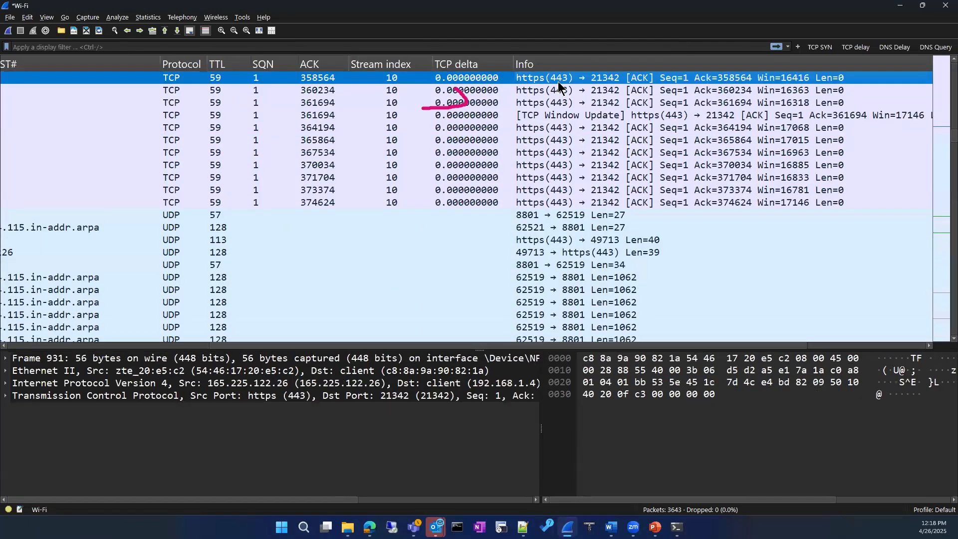
# Turn off Resolve transport names in the Name Resolution preferences and apply the change.
pyautogui.click(45, 21)
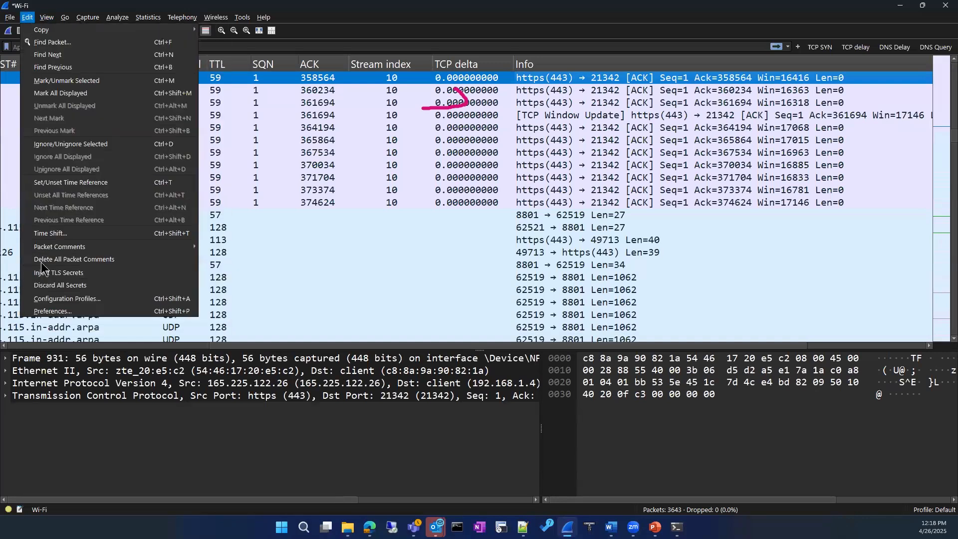
pyautogui.click(68, 313)
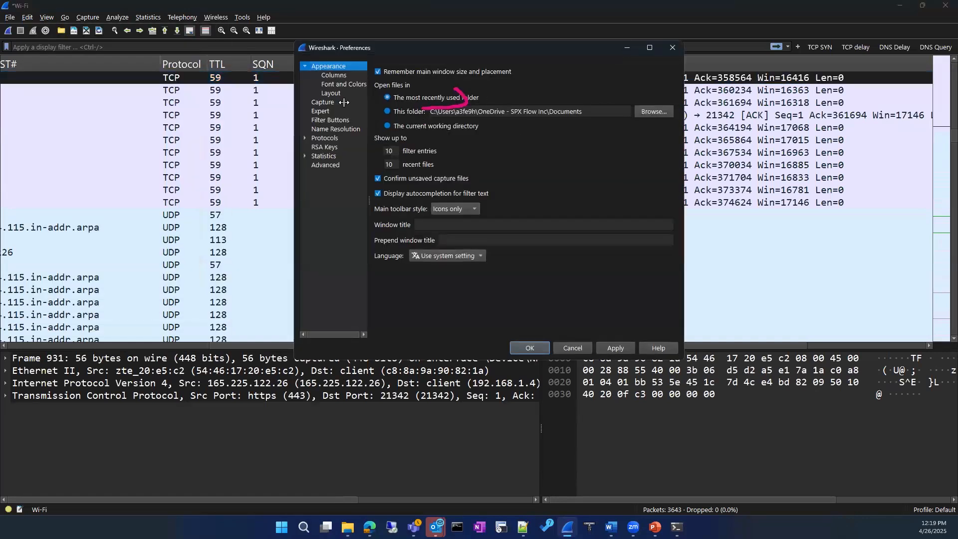
pyautogui.click(348, 130)
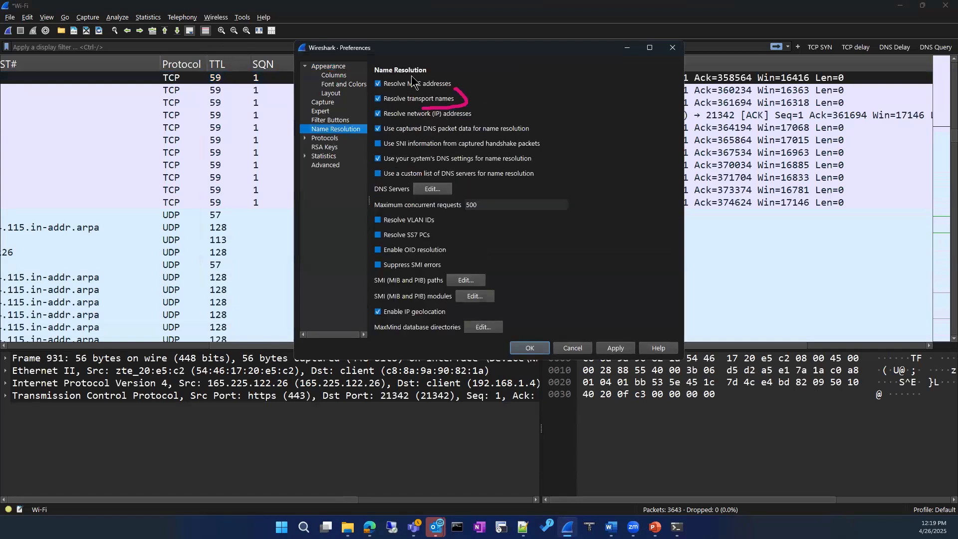
pyautogui.click(378, 99)
pyautogui.click(616, 348)
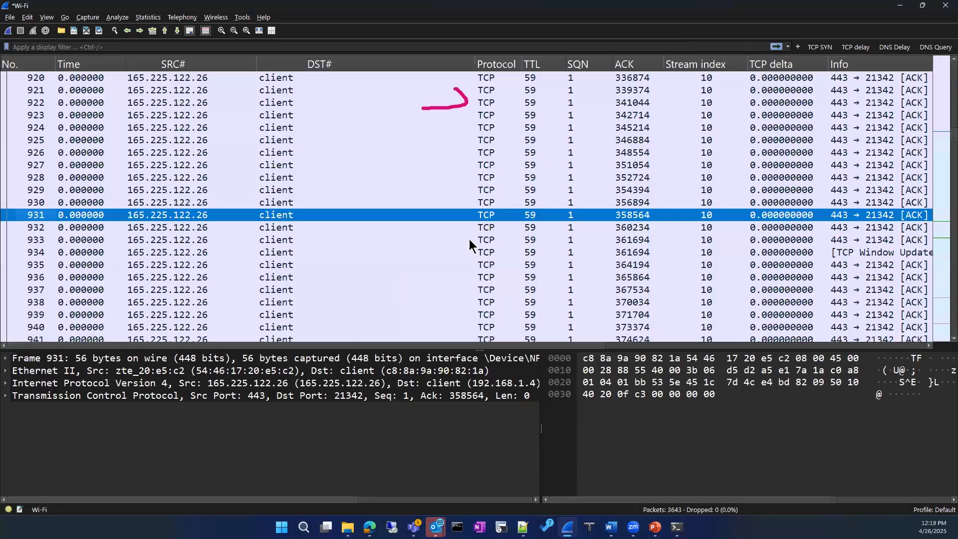
# Examine how the ports of the TCP packets are displayed in the Info column with transport name resolution off.
pyautogui.scroll(6, 486, 230)
pyautogui.scroll(5, 682, 145)
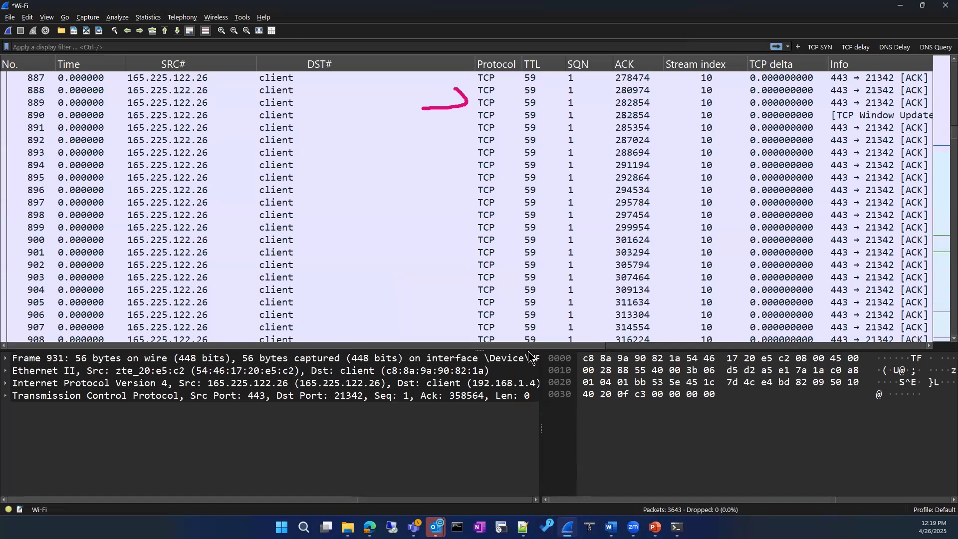
pyautogui.hscroll(3, 756, 200)
pyautogui.scroll(8, 756, 199)
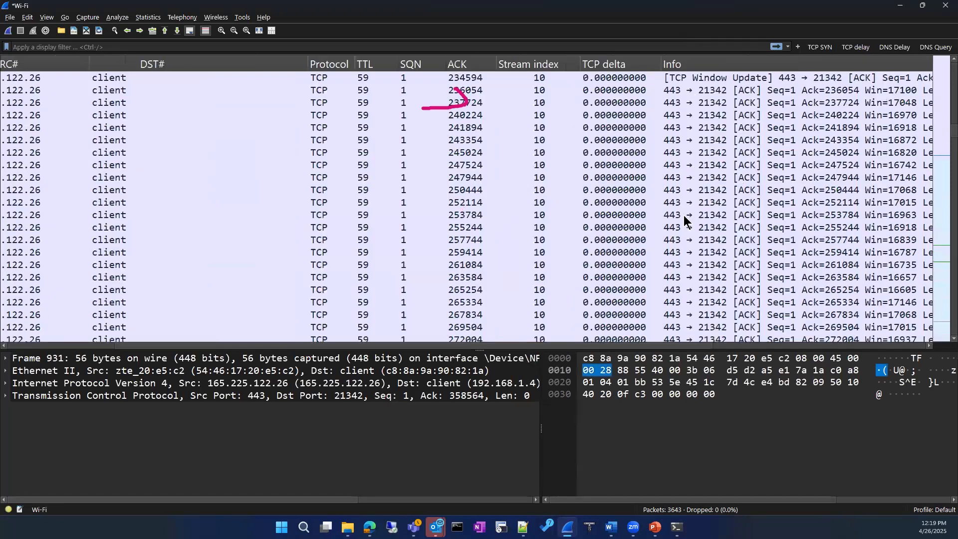
pyautogui.scroll(-4, 689, 219)
pyautogui.scroll(-8, 696, 150)
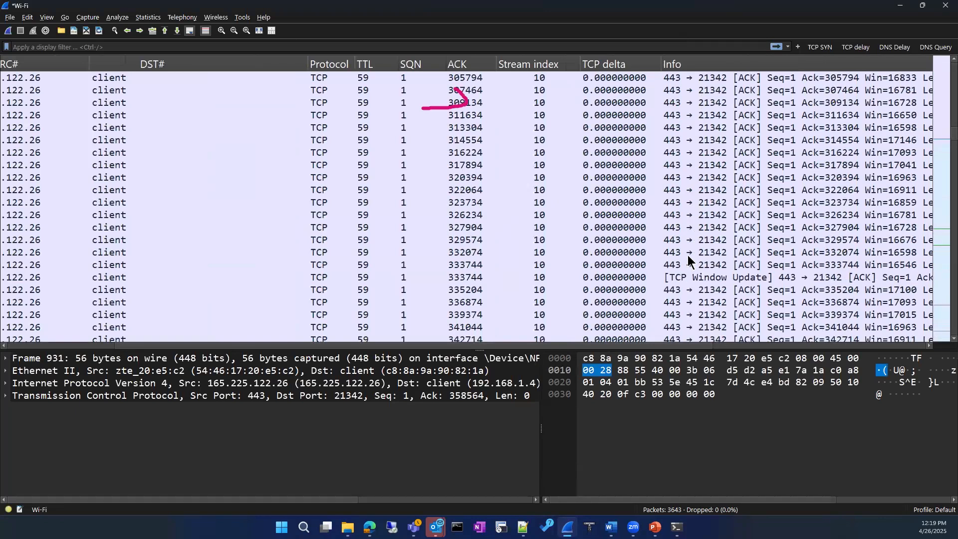
pyautogui.scroll(-4, 691, 254)
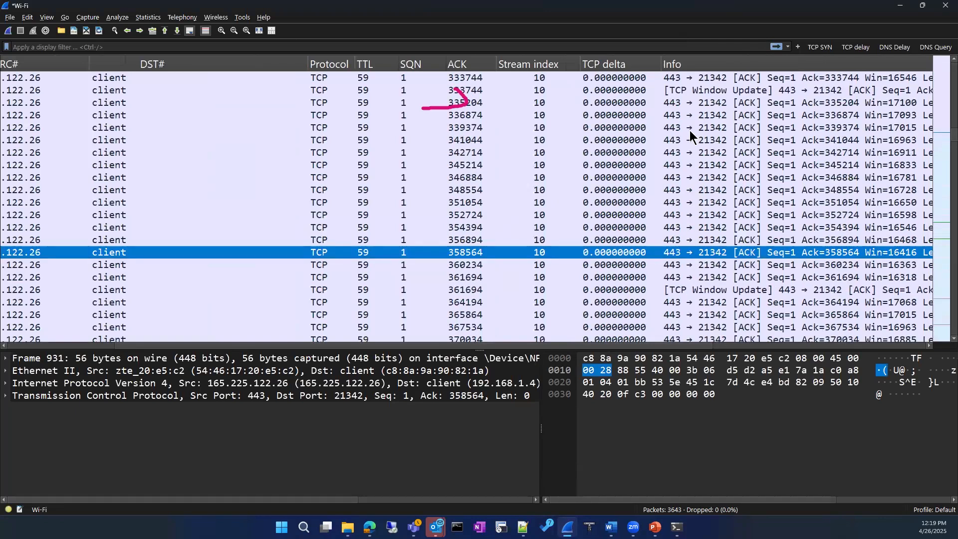
# Turn Resolve transport names back on in the Name Resolution preferences and inspect the Info column of TCP packet 920.
pyautogui.click(27, 17)
pyautogui.click(52, 312)
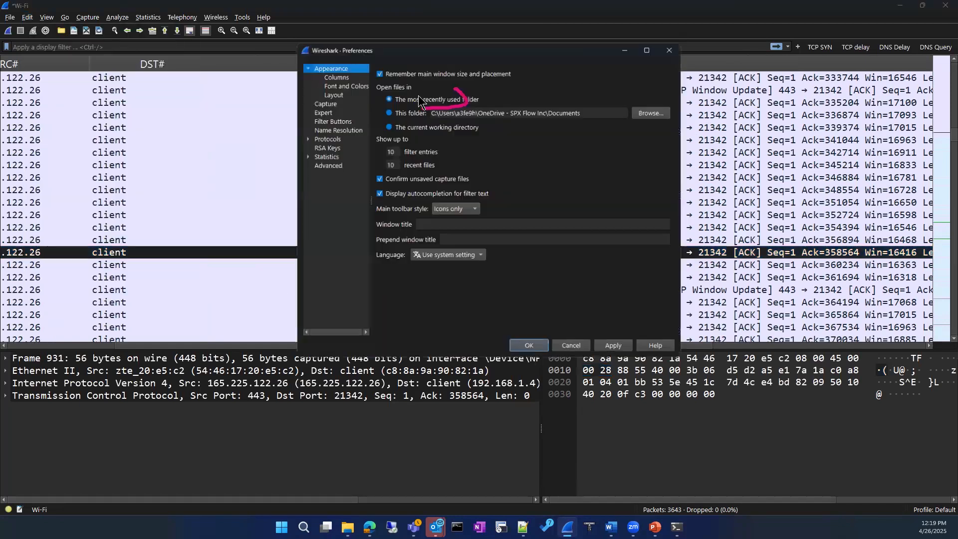
pyautogui.click(334, 129)
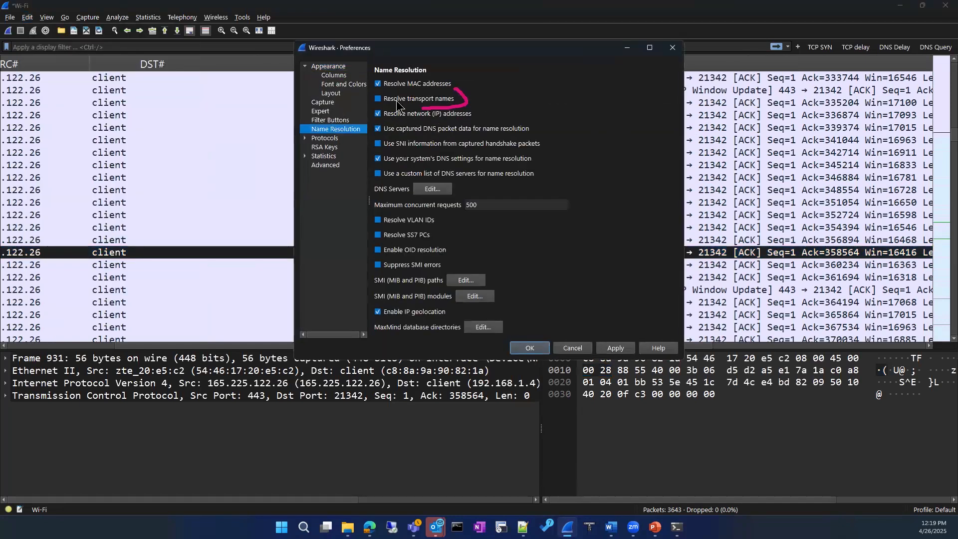
pyautogui.click(604, 349)
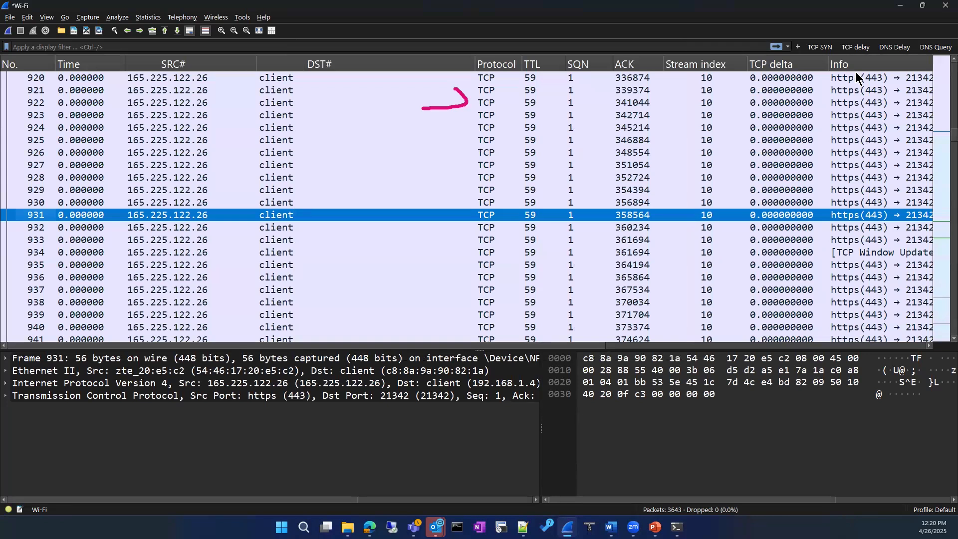
pyautogui.click(851, 79)
pyautogui.click(845, 129)
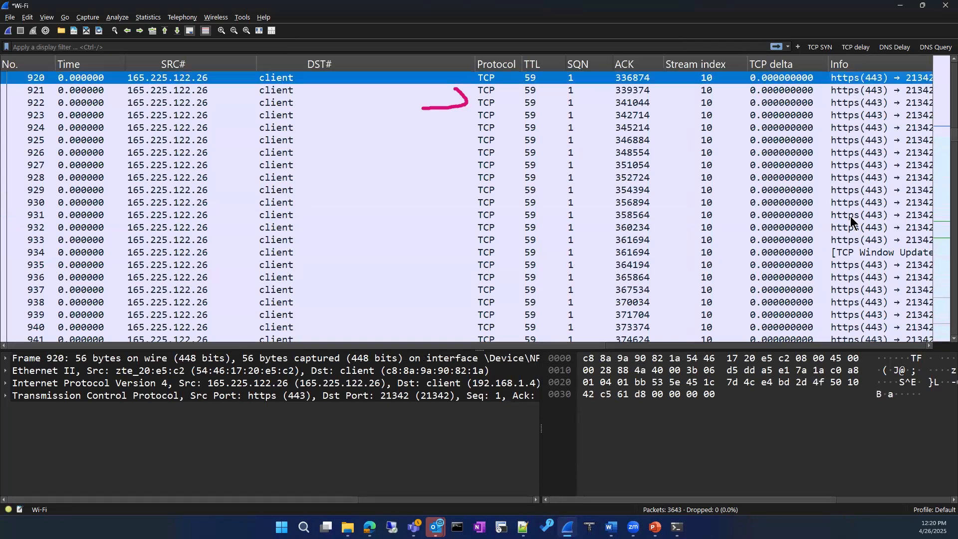
# Filter the Wi-Fi capture by dns, review the Info column of the DNS packets, and clear the filter.
pyautogui.click(852, 215)
pyautogui.scroll(-20, 849, 222)
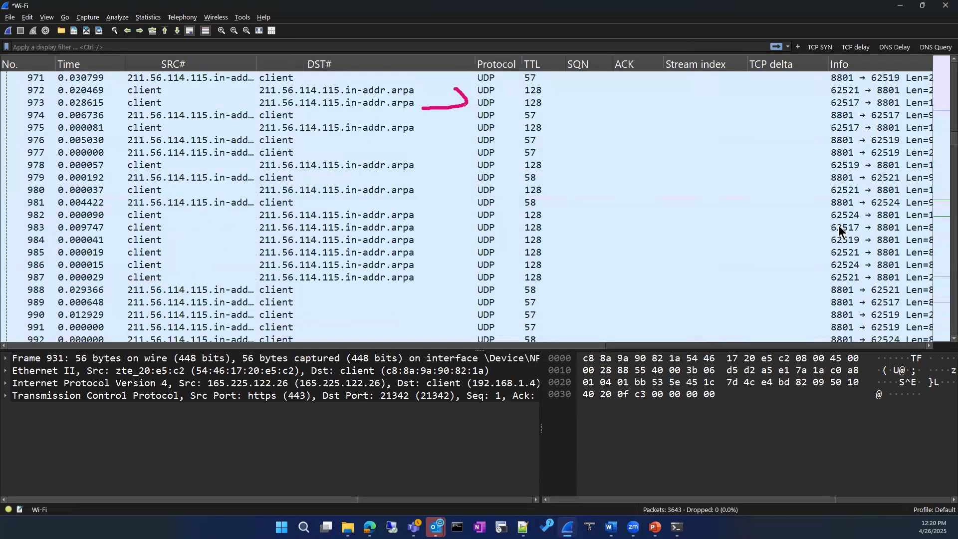
pyautogui.click(194, 47)
pyautogui.write('dns')
pyautogui.press('Return')
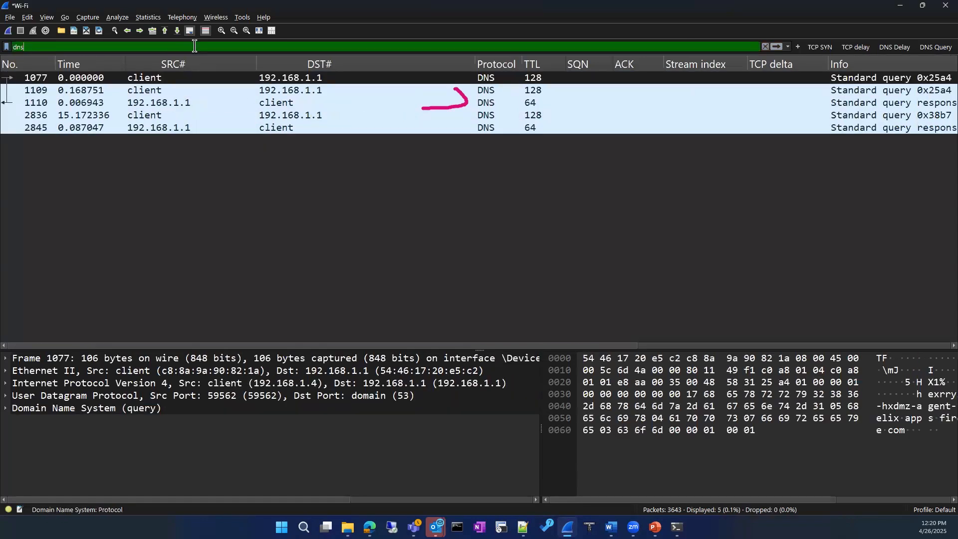
pyautogui.moveTo(244, 345); pyautogui.dragTo(450, 356)
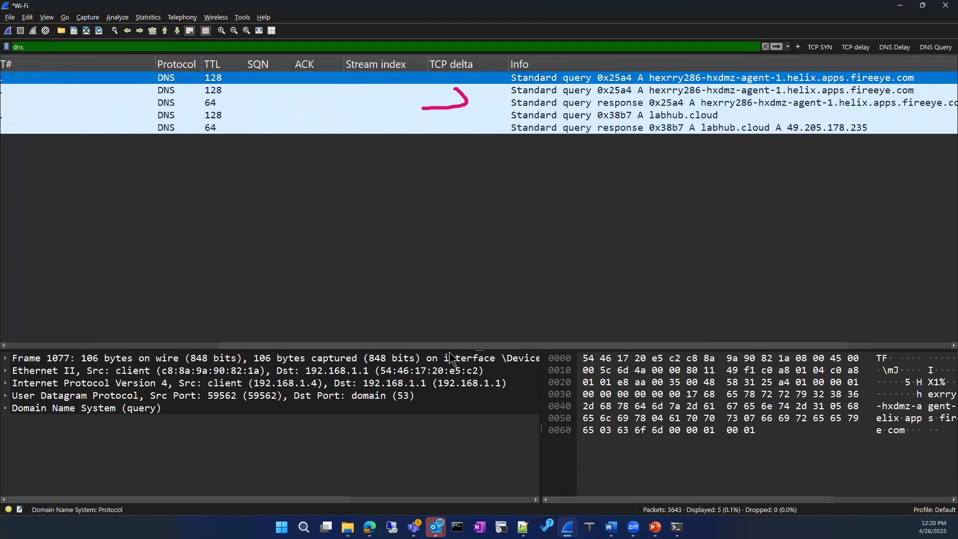
pyautogui.moveTo(451, 355); pyautogui.dragTo(365, 356)
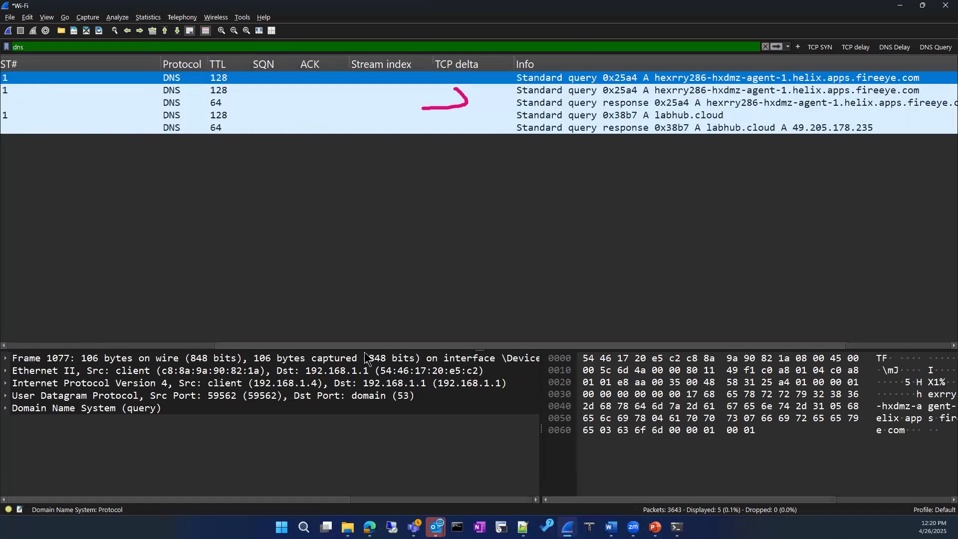
pyautogui.click(766, 47)
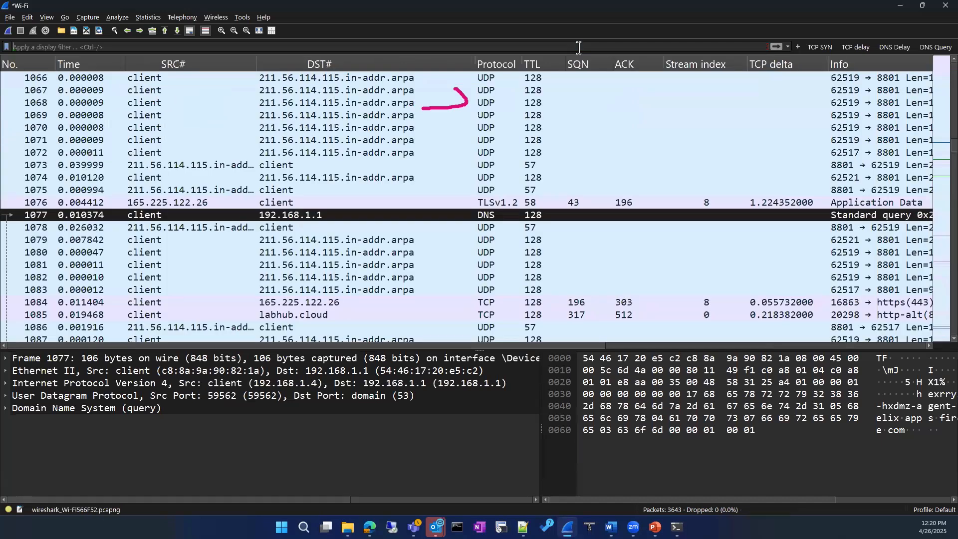
pyautogui.write('http')
pyautogui.press('BackSpace')
pyautogui.press('BackSpace')
pyautogui.press('BackSpace')
pyautogui.press('BackSpace')
# Apply the display filter tcp.port == 443 to the Wi-Fi capture.
pyautogui.write('tc')
pyautogui.write('p.po')
pyautogui.write('rt == 80 || udp.')
pyautogui.press('BackSpace')
pyautogui.press('BackSpace')
pyautogui.press('BackSpace')
pyautogui.press('BackSpace')
pyautogui.press('BackSpace')
pyautogui.press('BackSpace')
pyautogui.press('BackSpace')
pyautogui.press('BackSpace')
pyautogui.press('BackSpace')
pyautogui.press('BackSpace')
pyautogui.write('443')
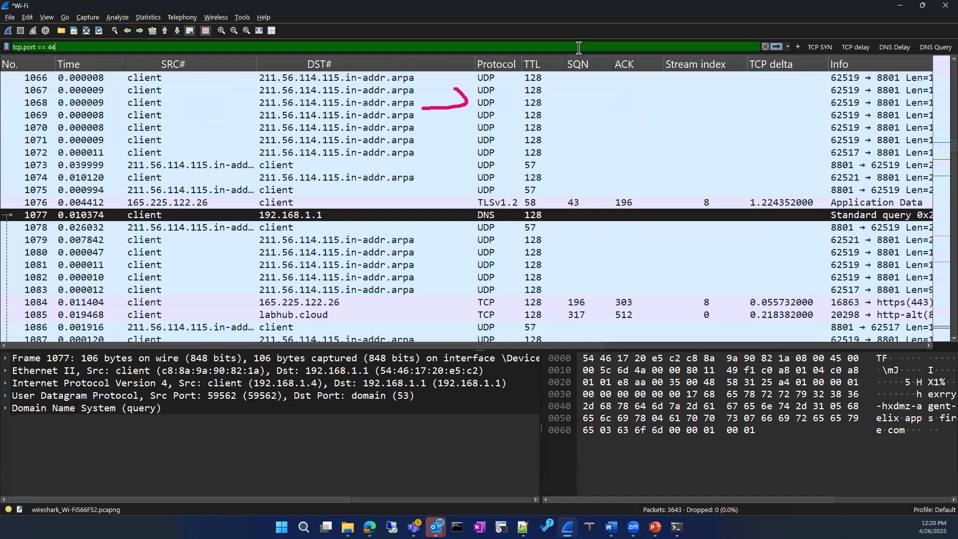
pyautogui.press('Return')
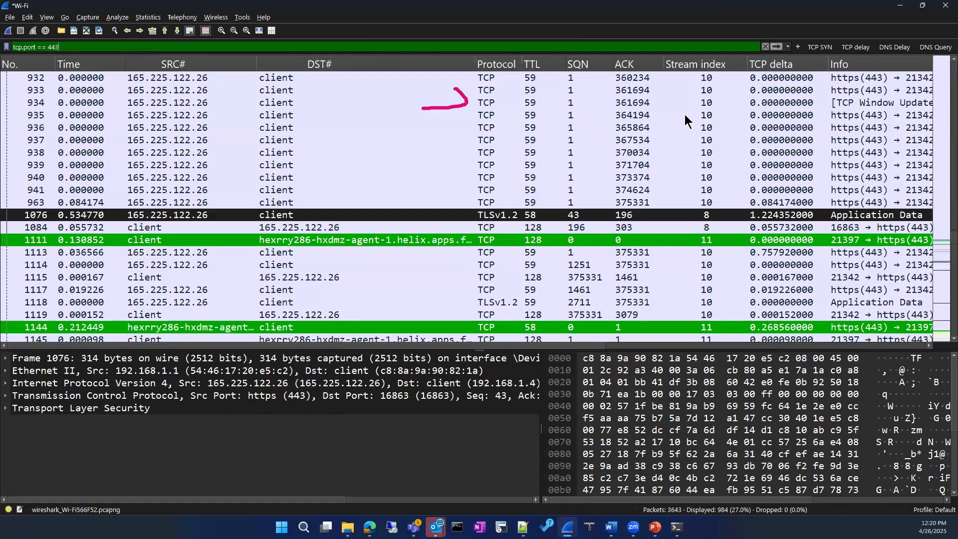
# Examine how source and destination ports are named in the Info column throughout the filtered port 443 packets.
pyautogui.scroll(6, 688, 122)
pyautogui.hscroll(5, 644, 222)
pyautogui.scroll(20, 574, 111)
pyautogui.scroll(7, 575, 104)
pyautogui.scroll(-20, 607, 225)
pyautogui.scroll(-10, 607, 233)
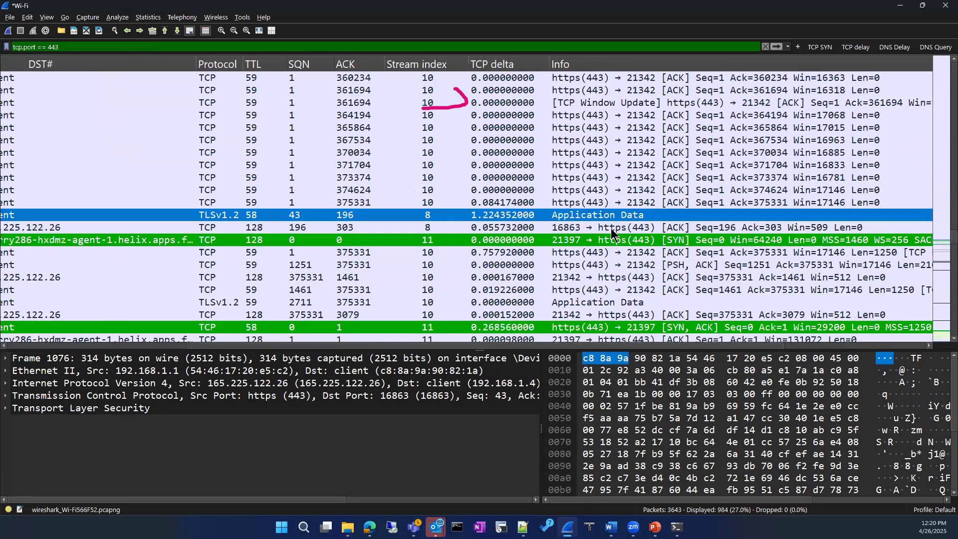
pyautogui.scroll(-5, 612, 230)
pyautogui.scroll(-6, 611, 226)
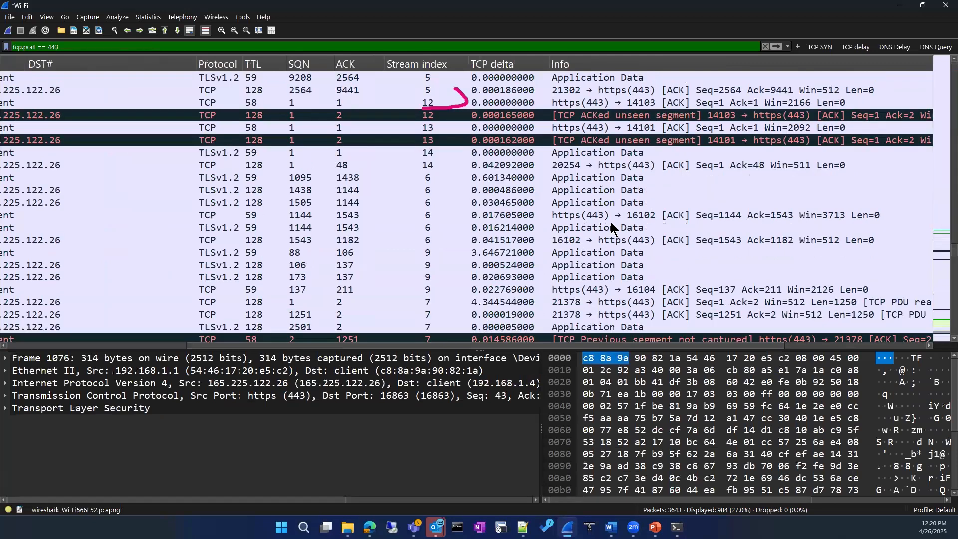
pyautogui.scroll(-6, 610, 220)
pyautogui.scroll(-10, 609, 220)
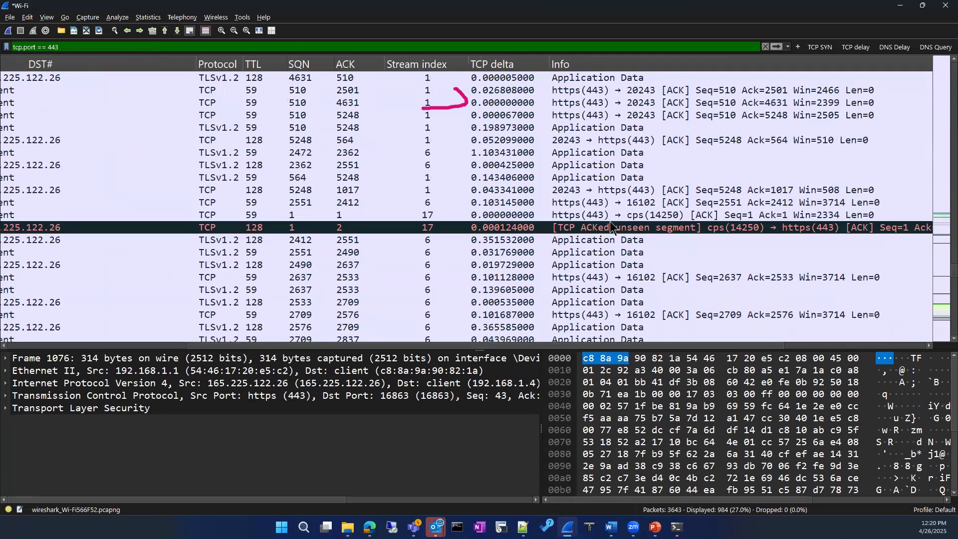
pyautogui.scroll(-5, 610, 221)
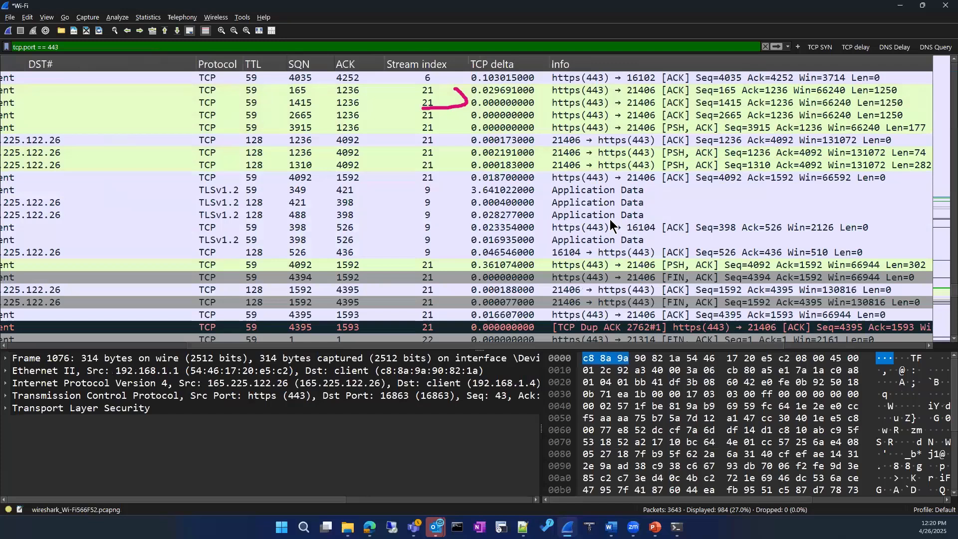
pyautogui.scroll(-10, 610, 219)
pyautogui.scroll(-8, 609, 220)
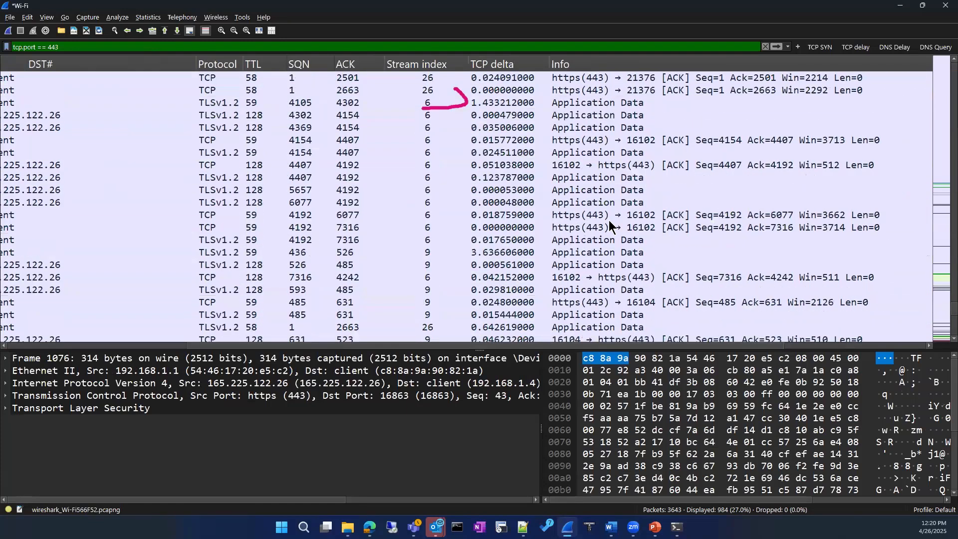
pyautogui.scroll(-6, 609, 220)
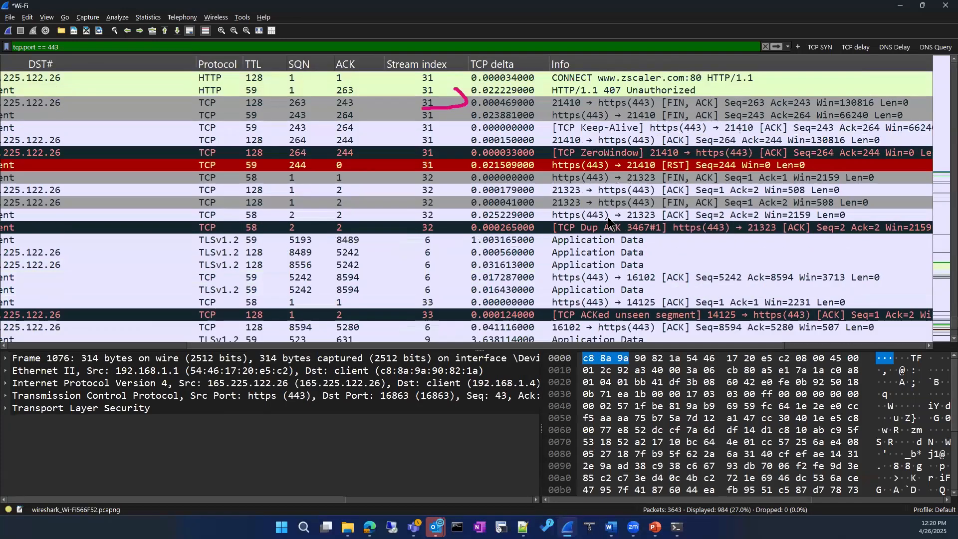
pyautogui.scroll(-6, 609, 220)
pyautogui.scroll(-1, 605, 219)
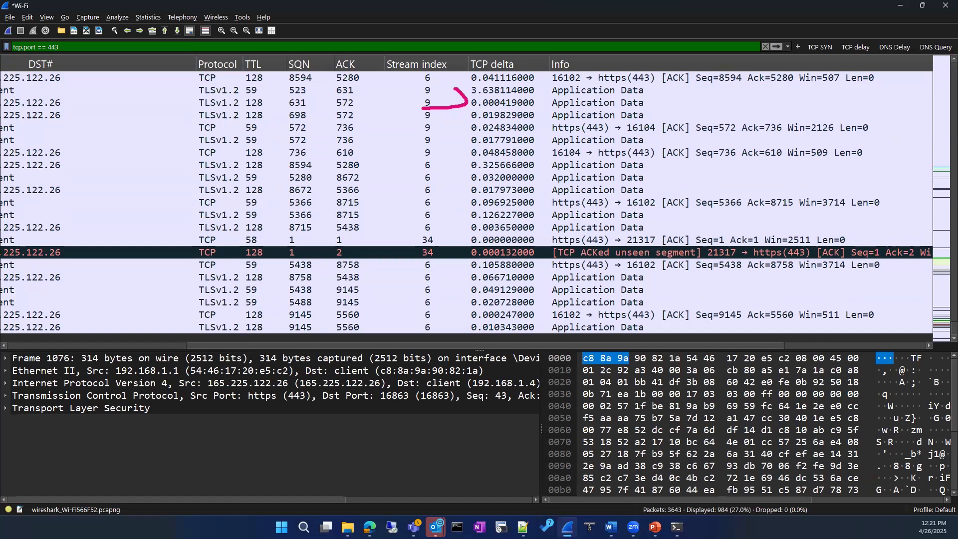
# Close the Wi-Fi capture and maximize the window of the gmail.pcapng.cap capture.
pyautogui.click(945, 5)
pyautogui.click(501, 274)
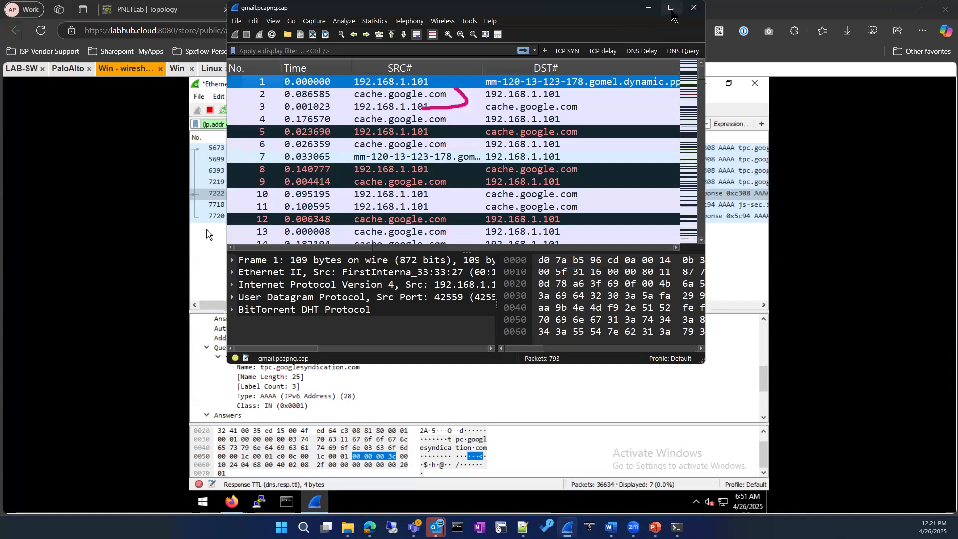
pyautogui.click(671, 10)
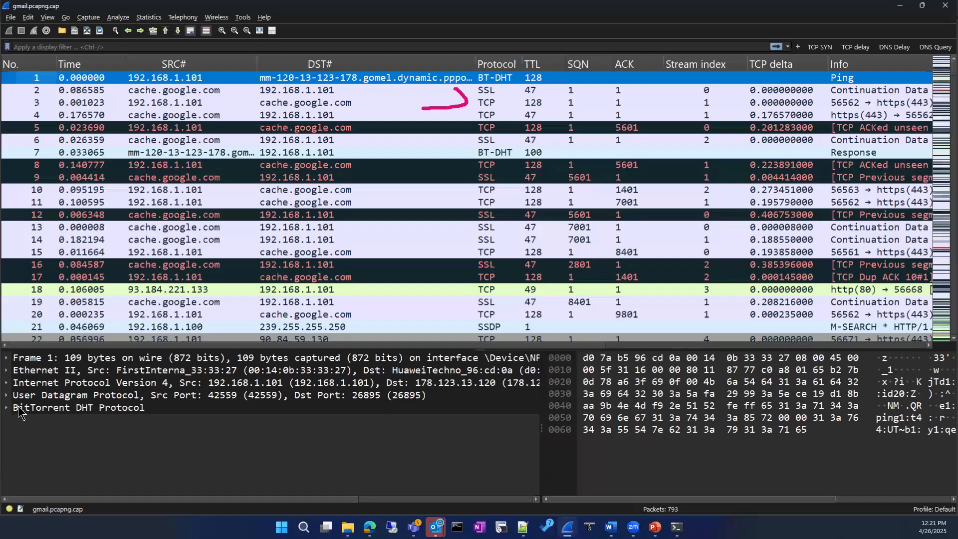
# Inspect the User Datagram Protocol ports of packet 1, and review packet 10 and the packets that follow.
pyautogui.click(6, 396)
pyautogui.scroll(-1, 7, 404)
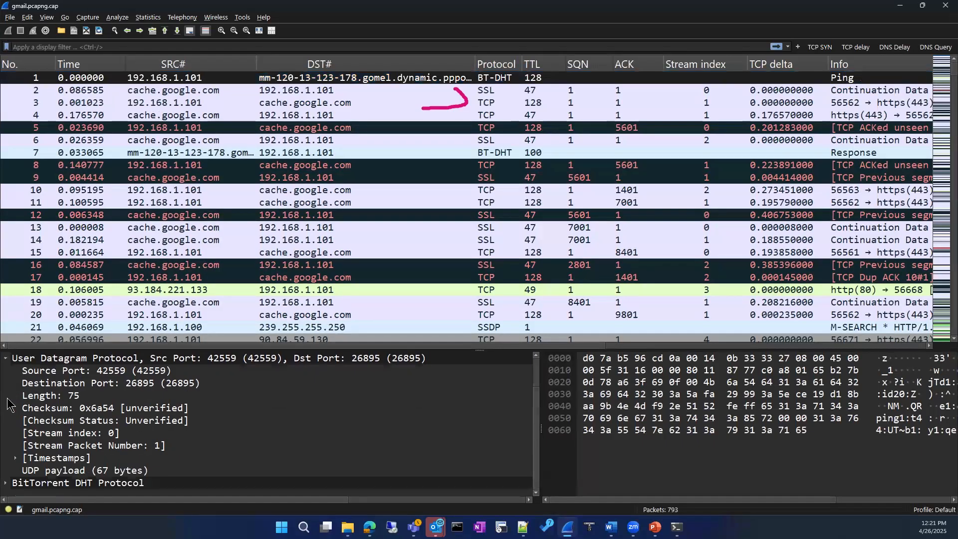
pyautogui.scroll(1, 9, 414)
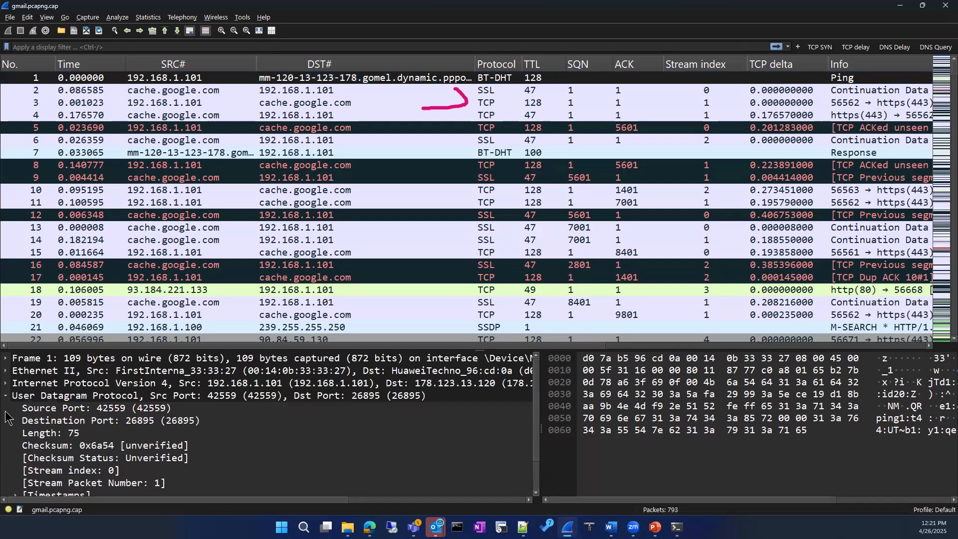
pyautogui.click(208, 192)
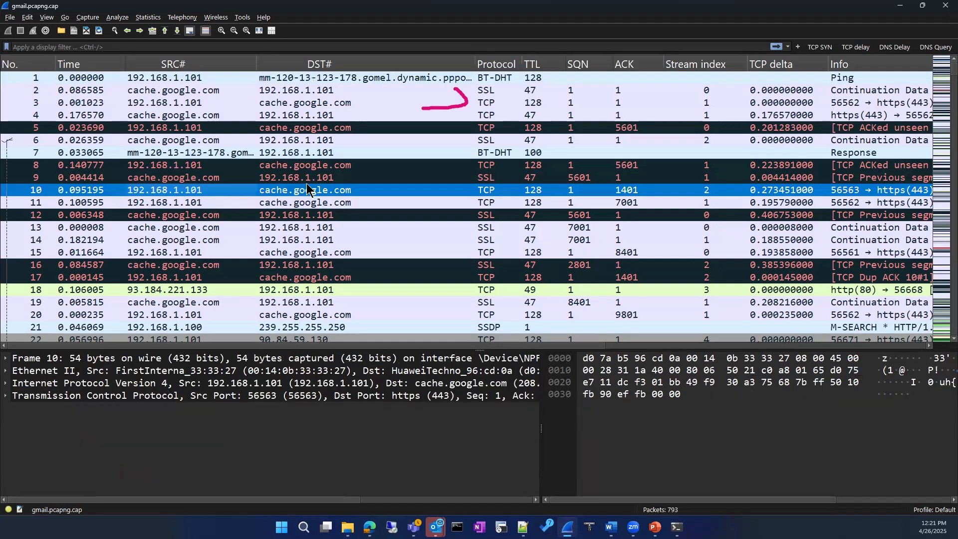
pyautogui.scroll(-5, 307, 188)
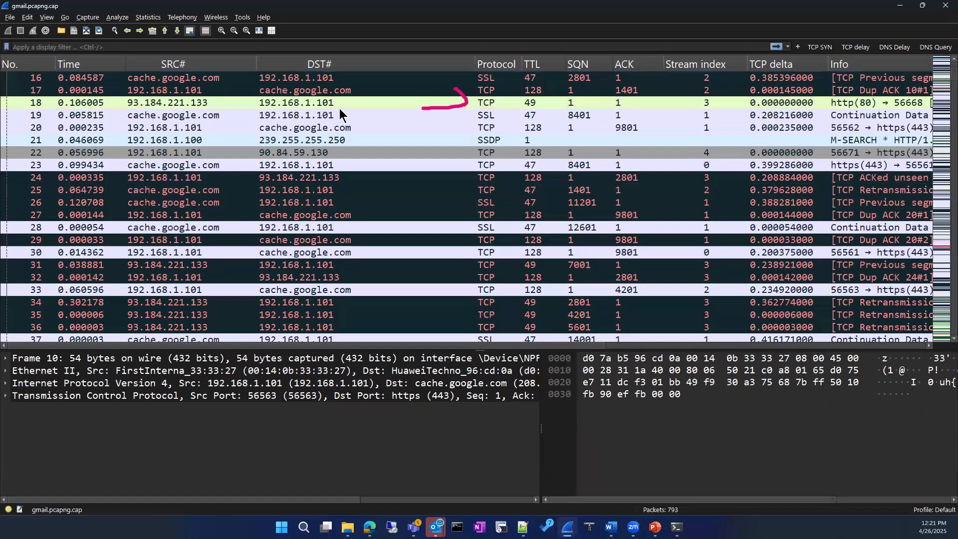
# Filter the gmail.pcapng.cap capture by dns and inspect the Domain Name System details of query packet 129.
pyautogui.click(264, 46)
pyautogui.write('dns')
pyautogui.press('Return')
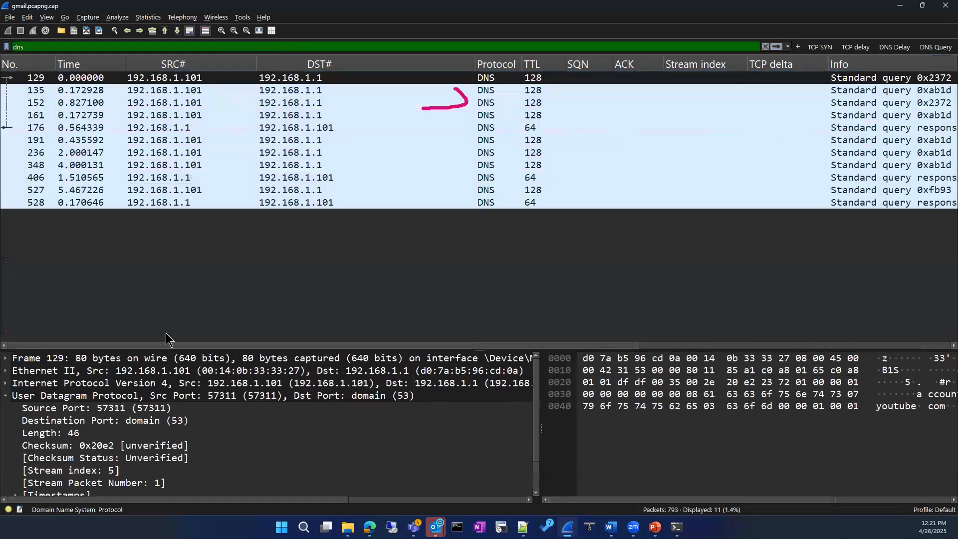
pyautogui.scroll(-1, 80, 471)
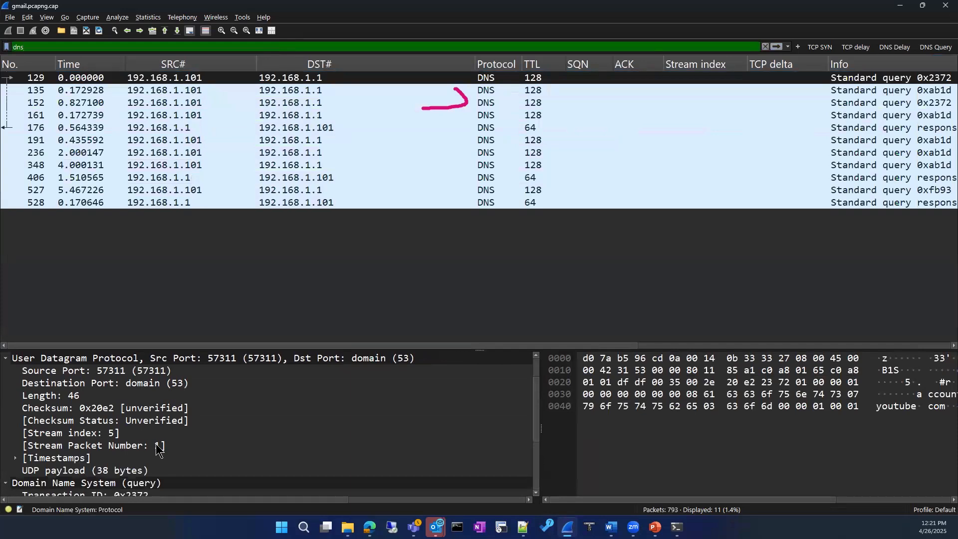
pyautogui.scroll(-3, 157, 449)
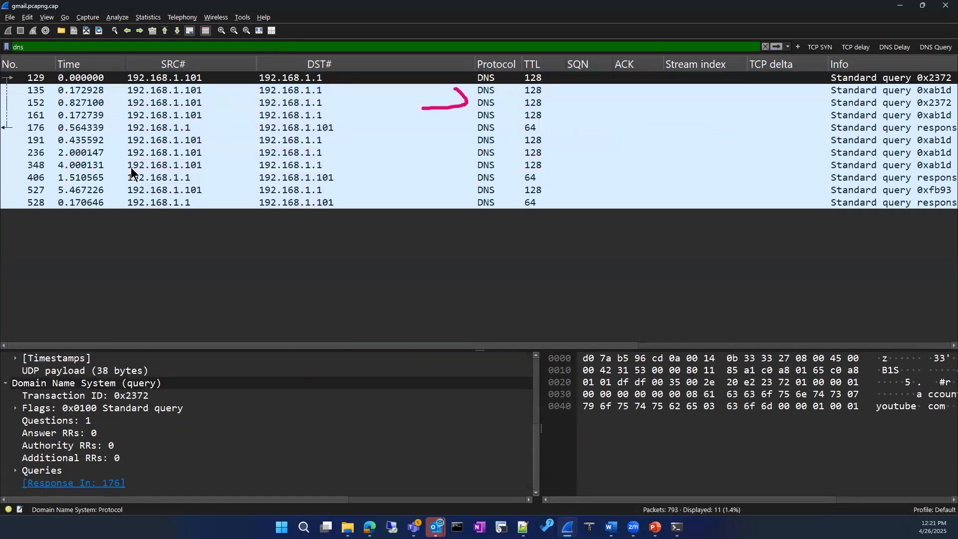
# Inspect the response details of DNS packet 176, expanding its authoritative nameservers.
pyautogui.click(81, 128)
pyautogui.scroll(-2, 149, 451)
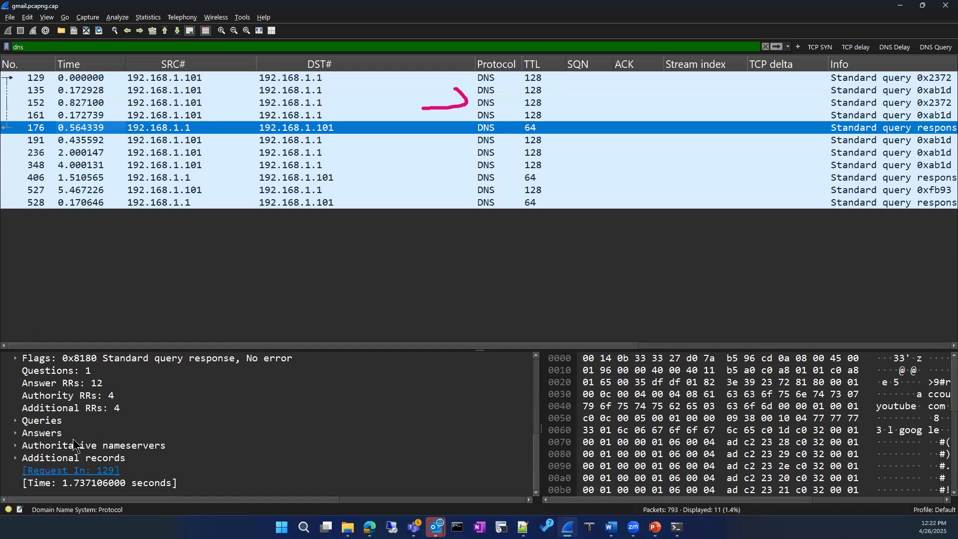
pyautogui.click(17, 448)
pyautogui.scroll(4, 162, 433)
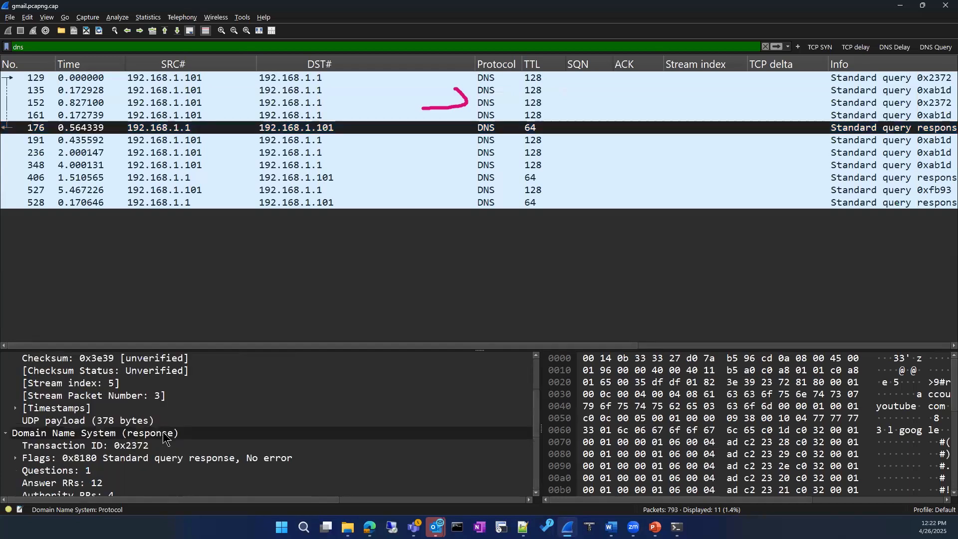
pyautogui.scroll(-1, 165, 435)
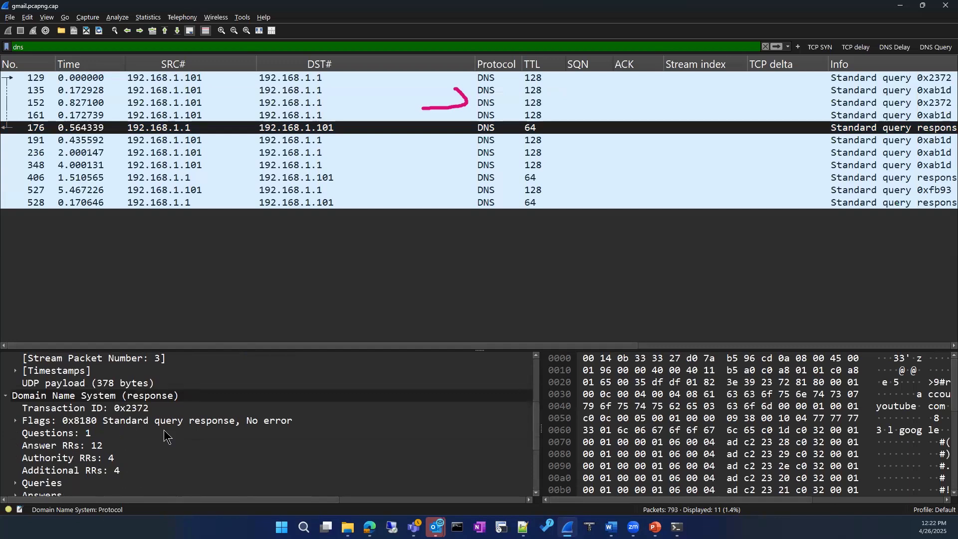
pyautogui.scroll(-3, 302, 396)
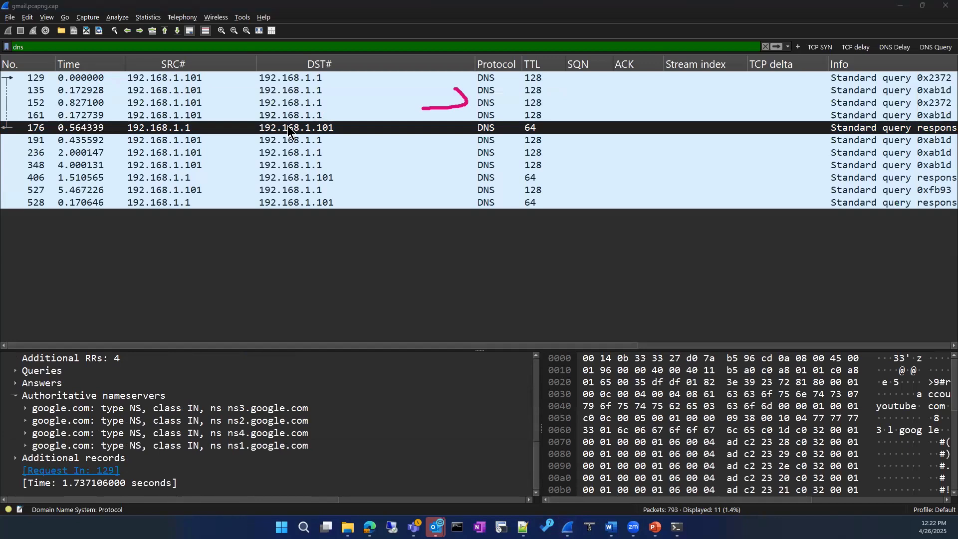
# Select DNS query packet 129 and read the queried host names in the Info column.
pyautogui.click(211, 79)
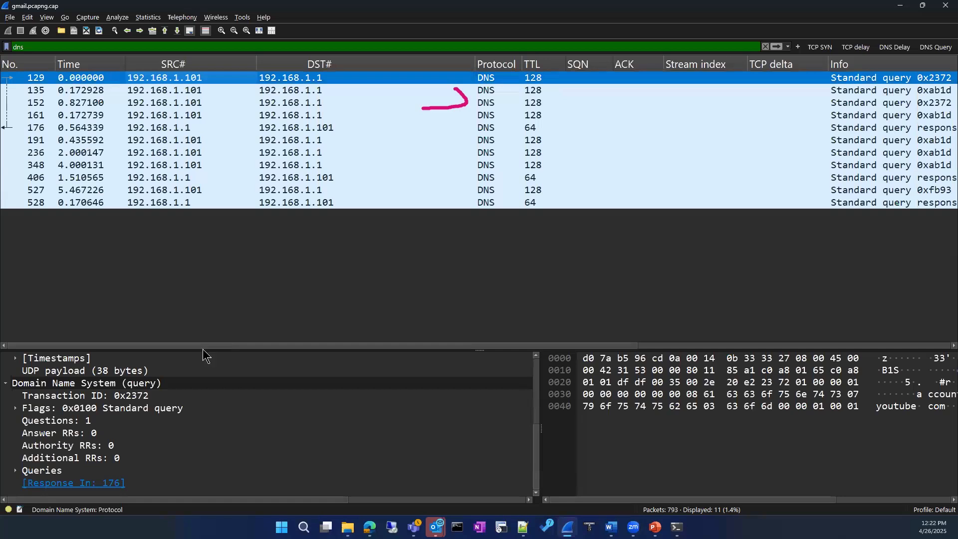
pyautogui.moveTo(256, 348); pyautogui.dragTo(440, 348)
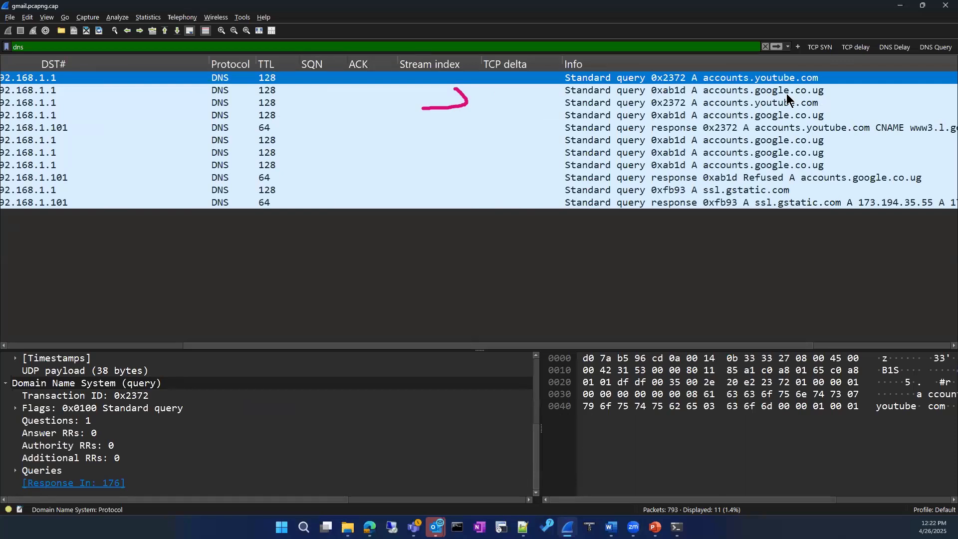
pyautogui.moveTo(468, 346); pyautogui.dragTo(111, 331)
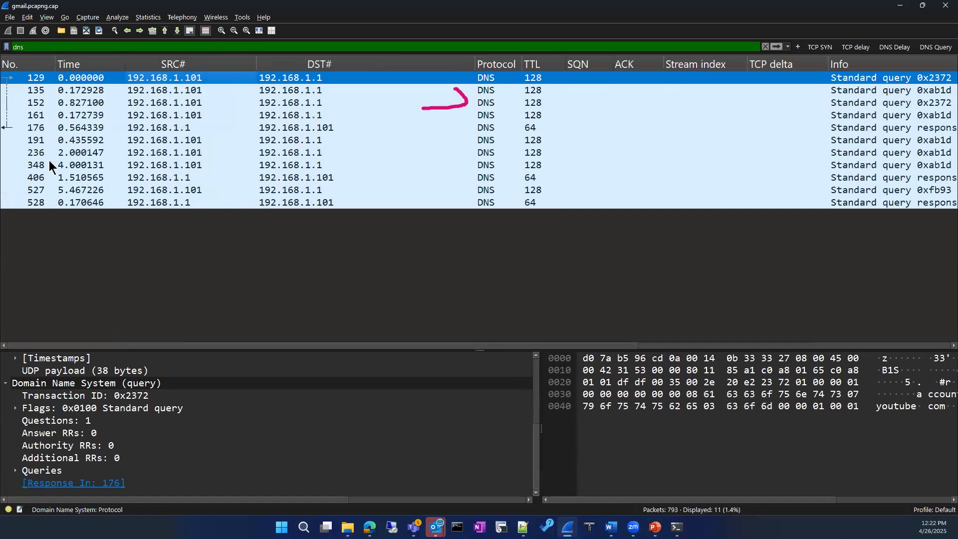
# Examine the answers in DNS response packet 176, including the www3.l.google.com address record and the expanded accounts.youtube.com CNAME record.
pyautogui.click(42, 127)
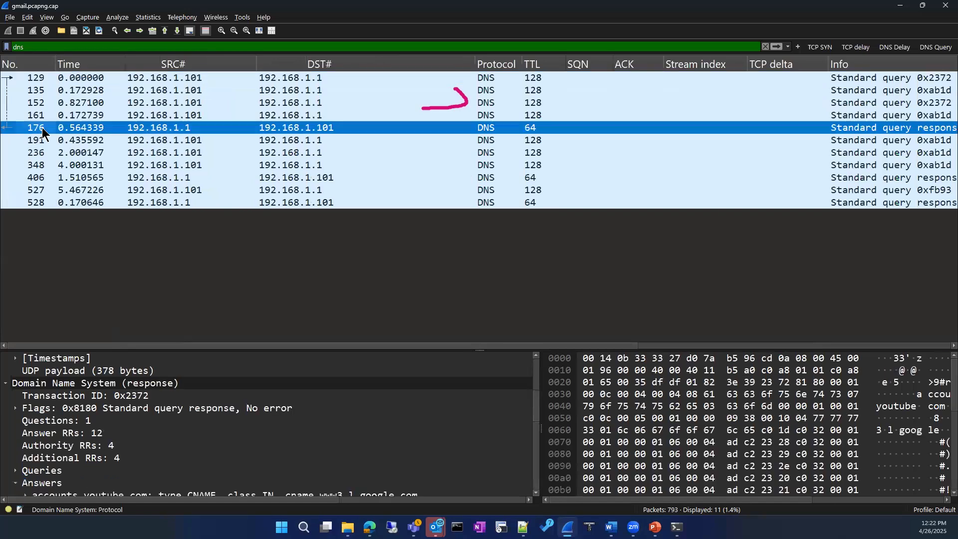
pyautogui.scroll(-2, 302, 406)
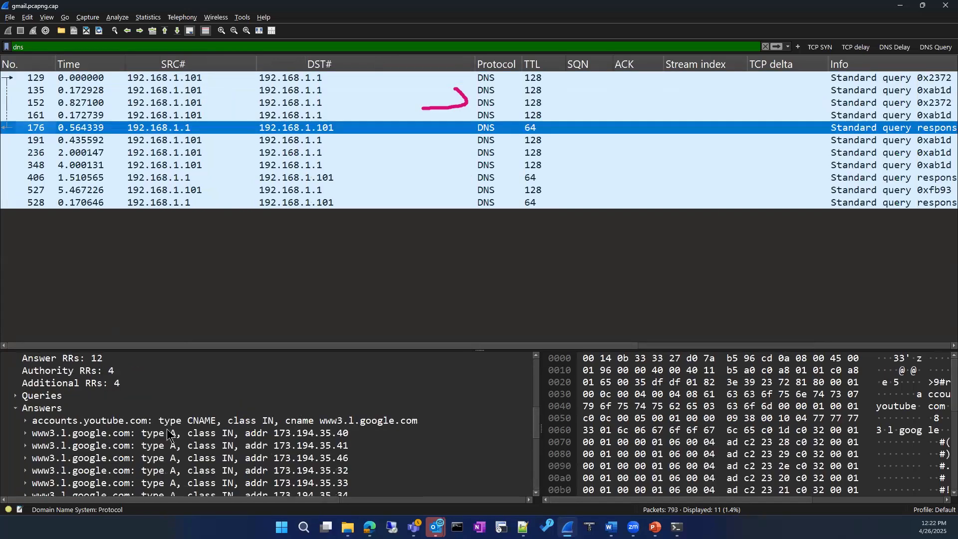
pyautogui.scroll(-1, 59, 438)
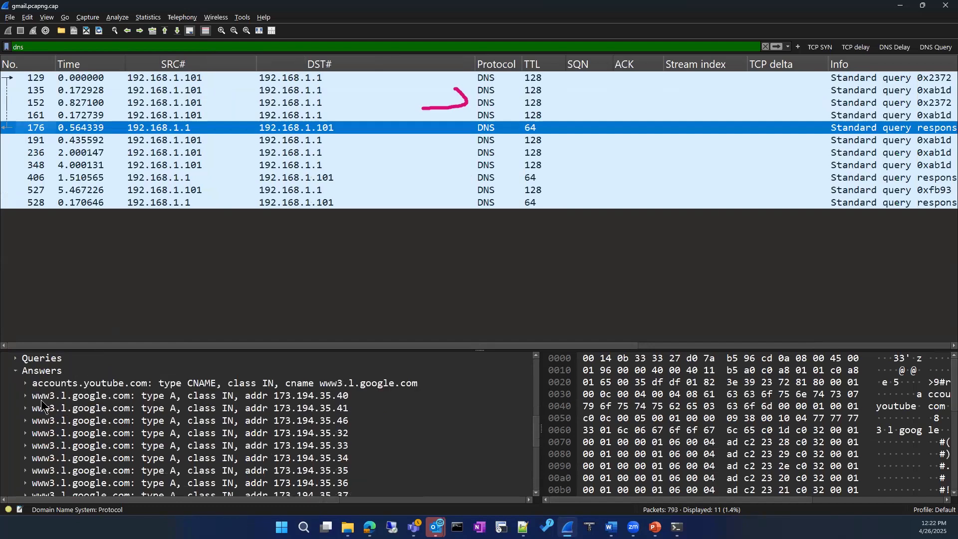
pyautogui.click(313, 397)
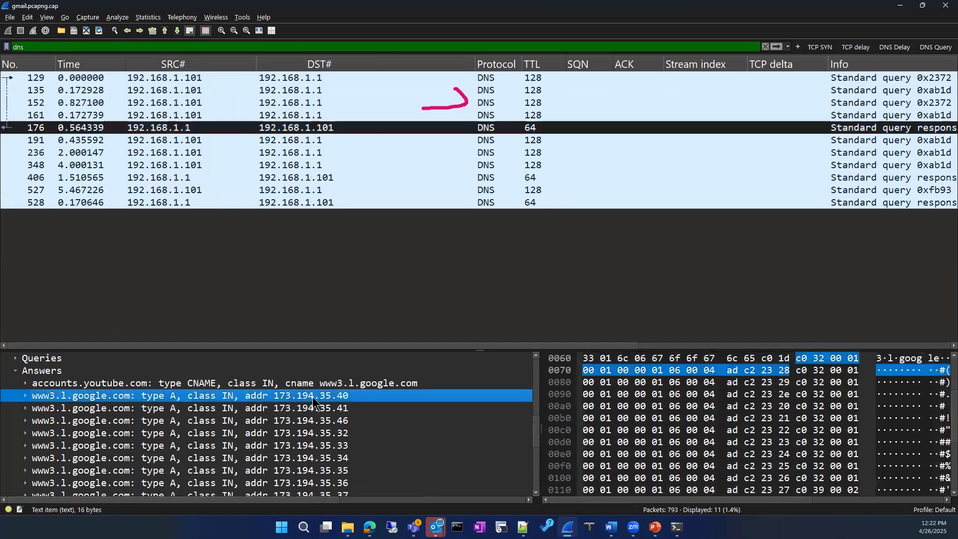
pyautogui.click(23, 383)
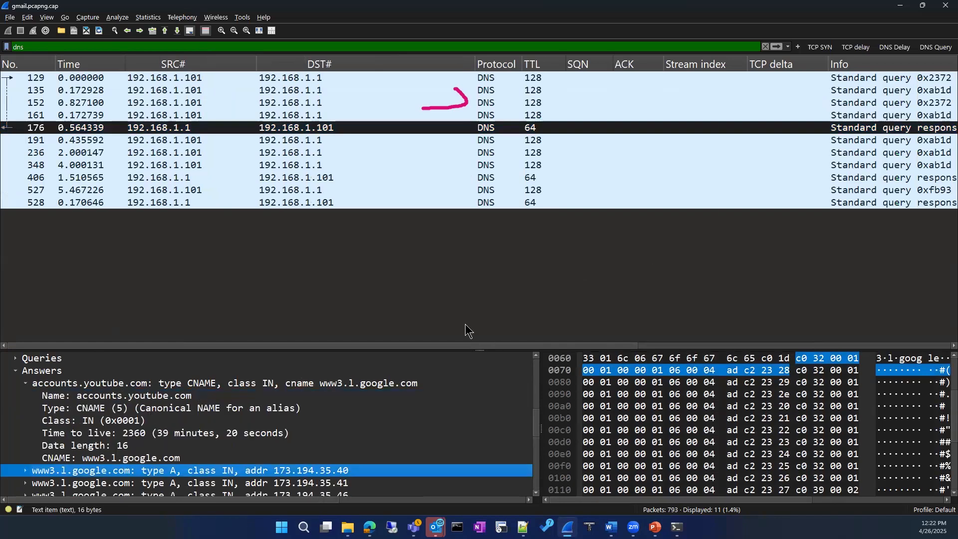
# Examine the accounts.youtube.com alias, the www3.l.google.com address records and the authoritative nameservers in DNS response packet 176.
pyautogui.moveTo(387, 346); pyautogui.dragTo(348, 355)
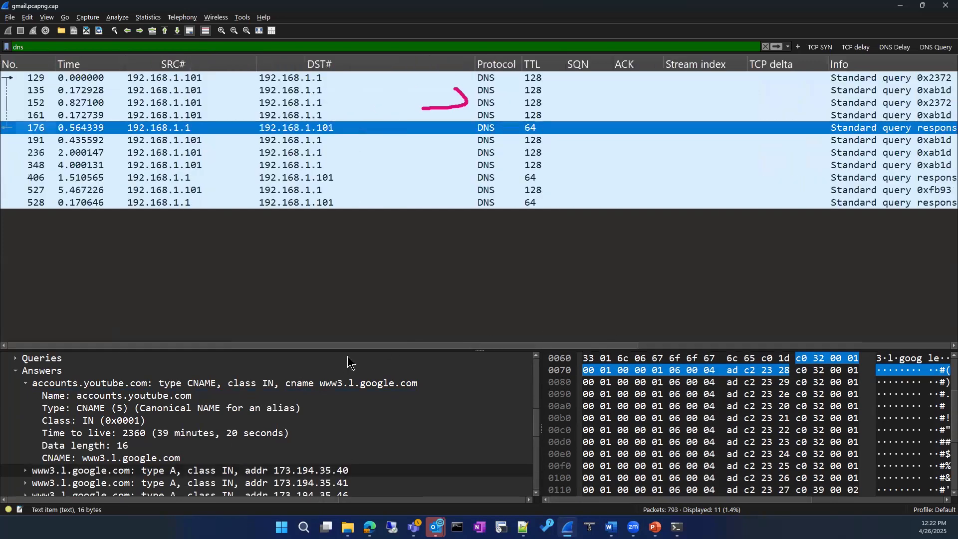
pyautogui.click(86, 396)
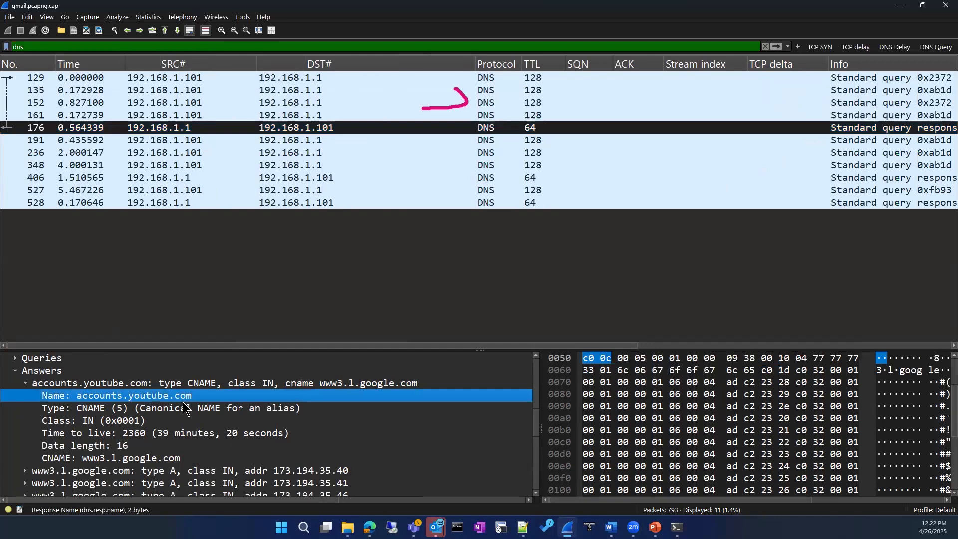
pyautogui.scroll(-1, 188, 414)
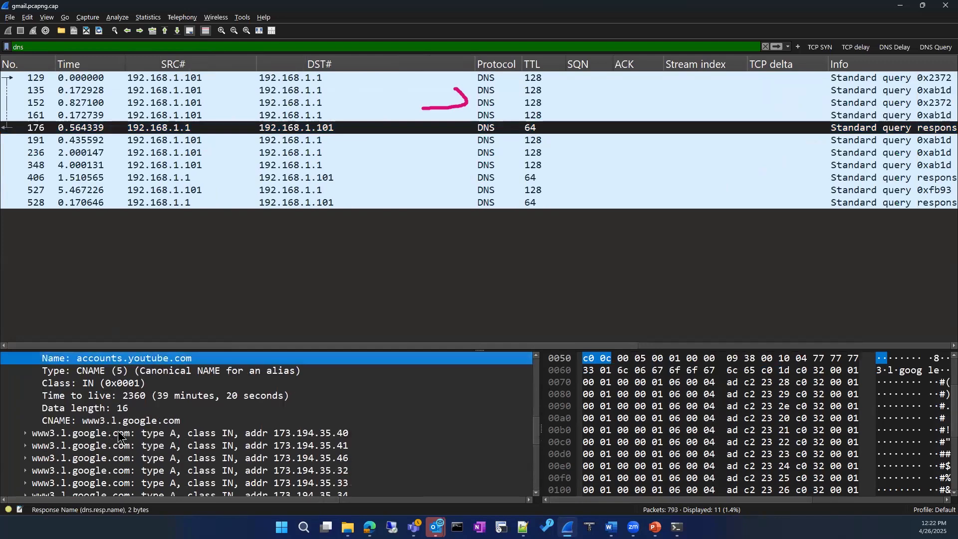
pyautogui.click(107, 434)
pyautogui.scroll(-2, 227, 471)
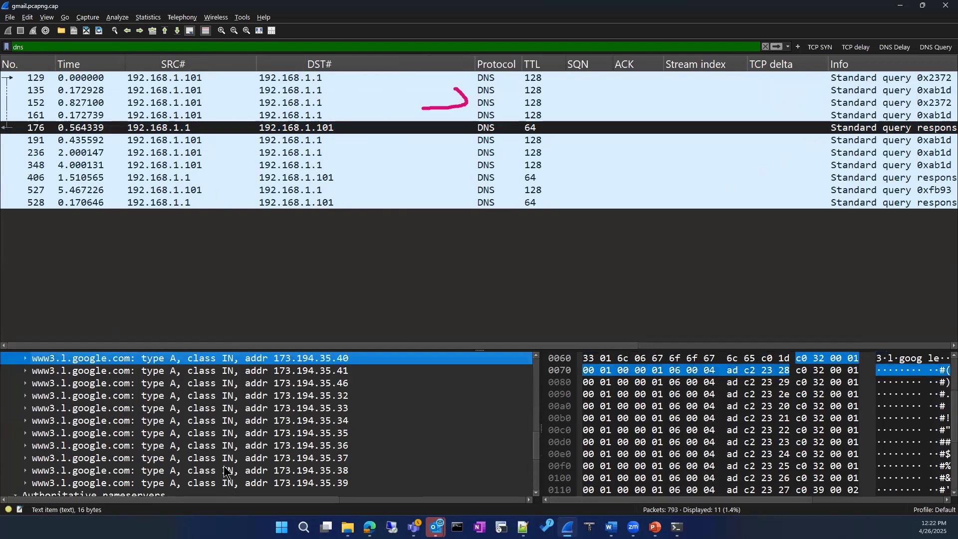
pyautogui.scroll(-2, 227, 472)
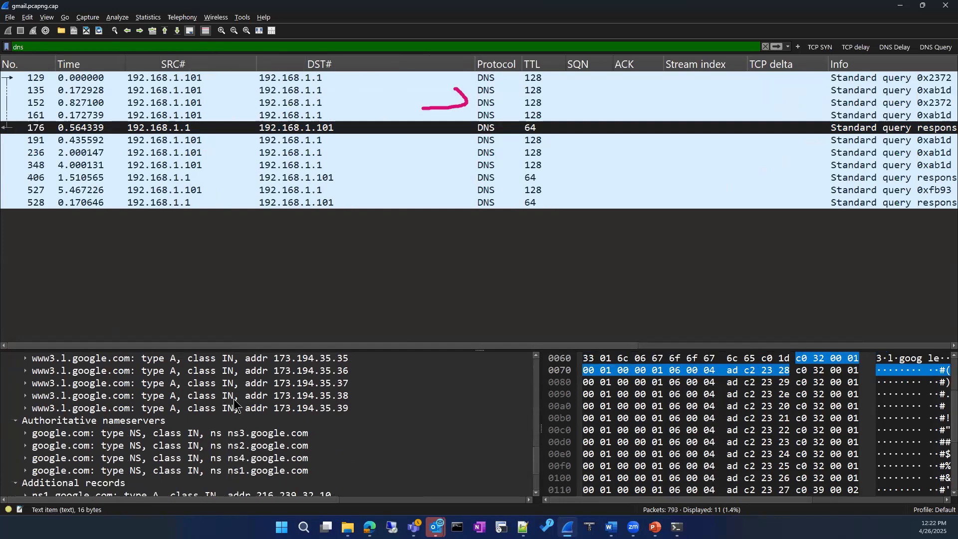
pyautogui.scroll(-1, 239, 406)
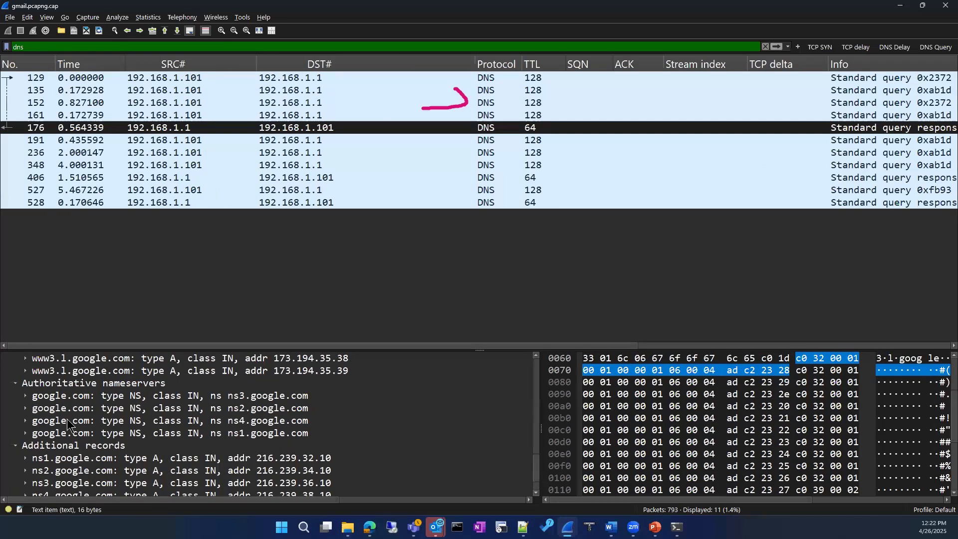
pyautogui.scroll(9, 126, 415)
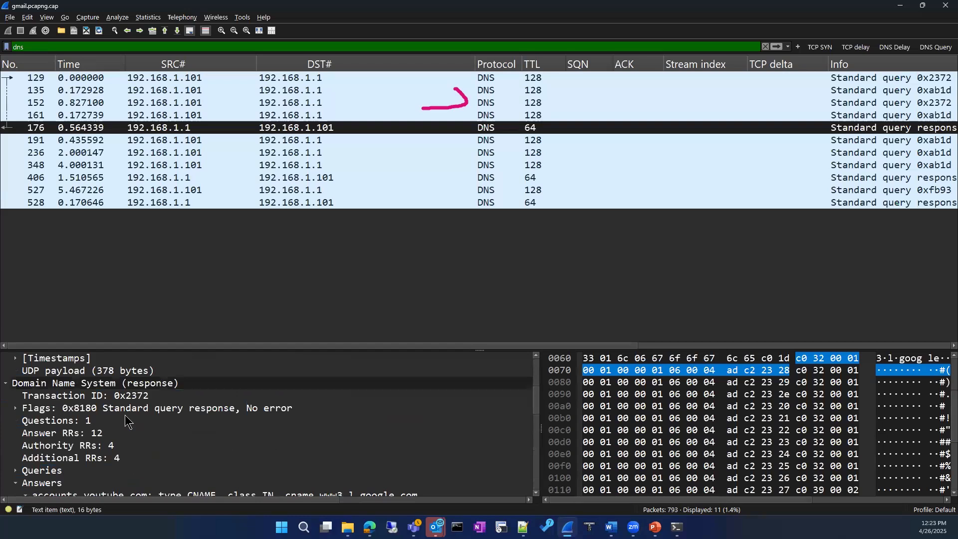
pyautogui.scroll(-9, 126, 418)
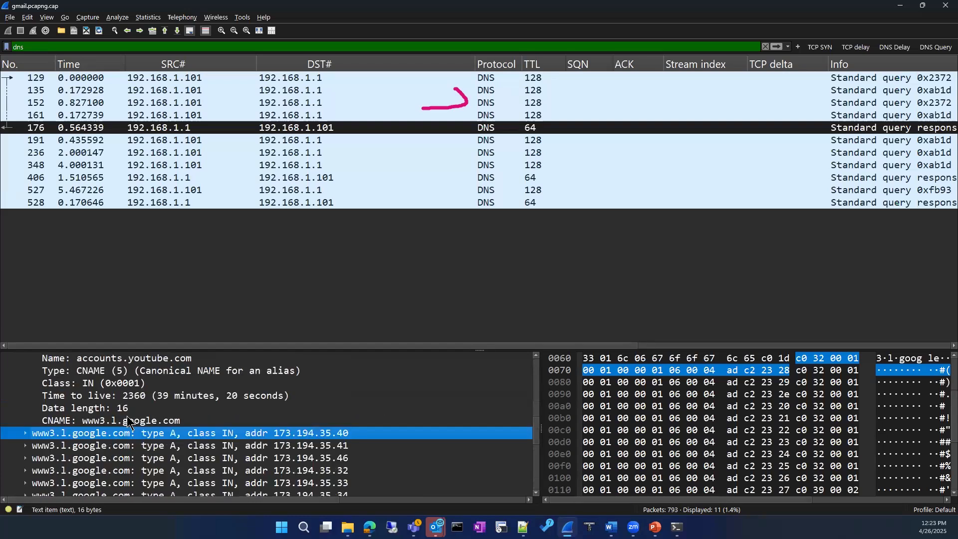
pyautogui.scroll(-1, 127, 417)
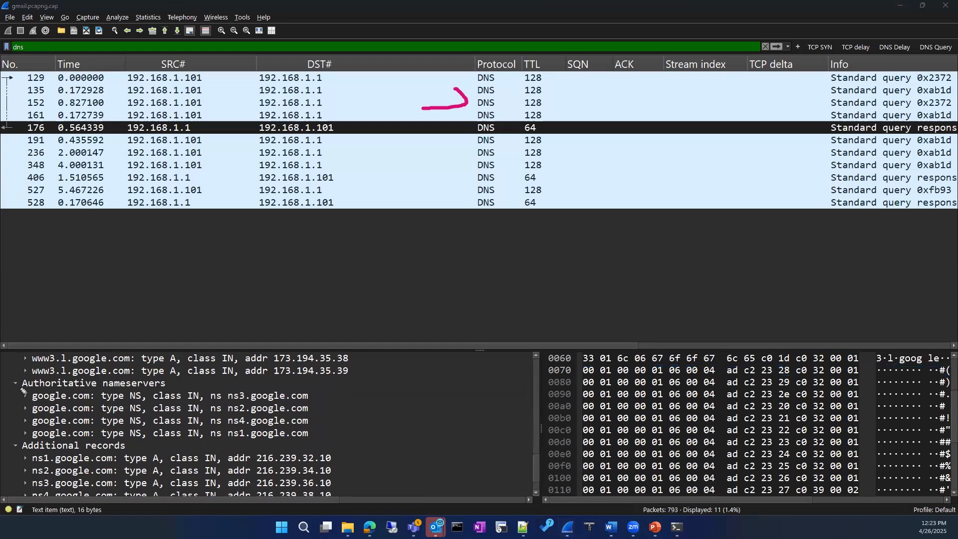
# Underline the Authoritative nameservers heading in pink and sketch two adjoining boxes above the packet details, labelling the outer side of one NS.
pyautogui.moveTo(23, 392)
pyautogui.mouseDown()
pyautogui.moveTo(167, 399)
pyautogui.moveTo(172, 385)
pyautogui.mouseUp()
pyautogui.moveTo(387, 217)
pyautogui.mouseDown()
pyautogui.moveTo(378, 310)
pyautogui.moveTo(469, 213)
pyautogui.mouseUp()
pyautogui.moveTo(469, 214); pyautogui.dragTo(490, 322)
pyautogui.moveTo(489, 322); pyautogui.dragTo(378, 322)
pyautogui.moveTo(477, 250)
pyautogui.mouseDown()
pyautogui.moveTo(530, 251)
pyautogui.moveTo(557, 230)
pyautogui.moveTo(567, 252)
pyautogui.mouseUp()
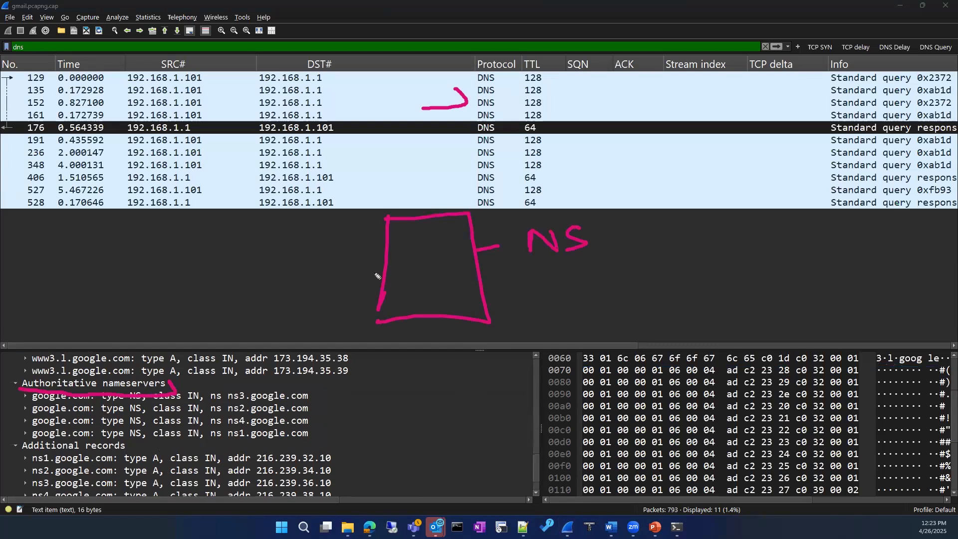
pyautogui.moveTo(387, 219)
pyautogui.mouseDown()
pyautogui.moveTo(293, 307)
pyautogui.moveTo(344, 329)
pyautogui.moveTo(380, 323)
pyautogui.mouseUp()
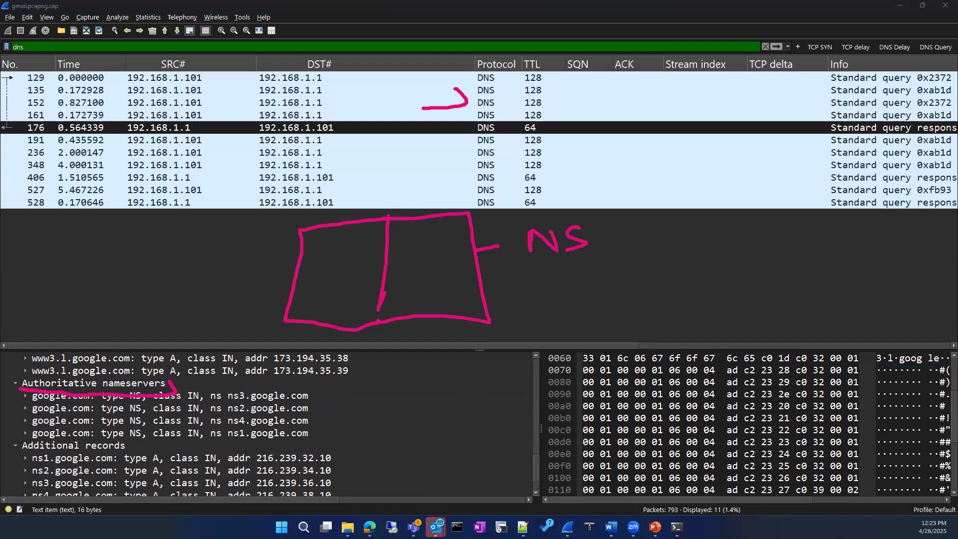
# Bracket the www3.l.google.com address records in pink, point an arrow from them into the unlabelled box, and circle the records.
pyautogui.scroll(4, 160, 409)
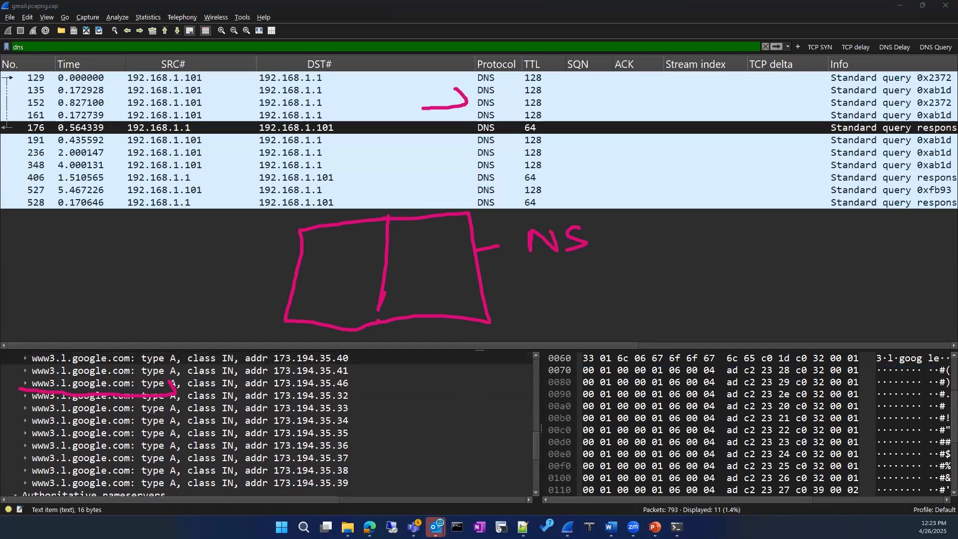
pyautogui.moveTo(344, 348)
pyautogui.mouseDown()
pyautogui.moveTo(391, 442)
pyautogui.moveTo(318, 480)
pyautogui.mouseUp()
pyautogui.moveTo(338, 358)
pyautogui.mouseDown()
pyautogui.moveTo(347, 279)
pyautogui.moveTo(354, 305)
pyautogui.moveTo(350, 282)
pyautogui.mouseUp()
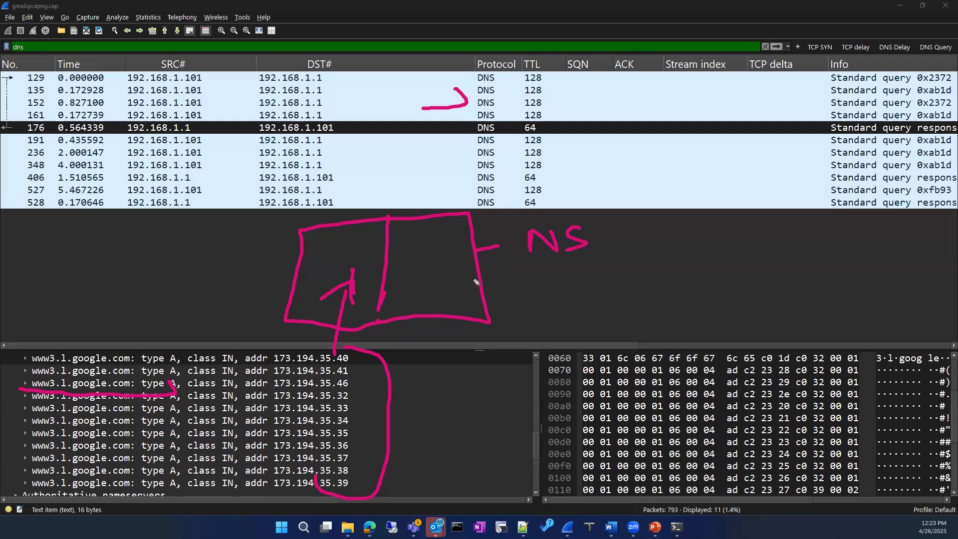
pyautogui.moveTo(46, 341); pyautogui.dragTo(7, 391)
pyautogui.moveTo(103, 500)
pyautogui.mouseDown()
pyautogui.moveTo(288, 337)
pyautogui.moveTo(41, 340)
pyautogui.mouseUp()
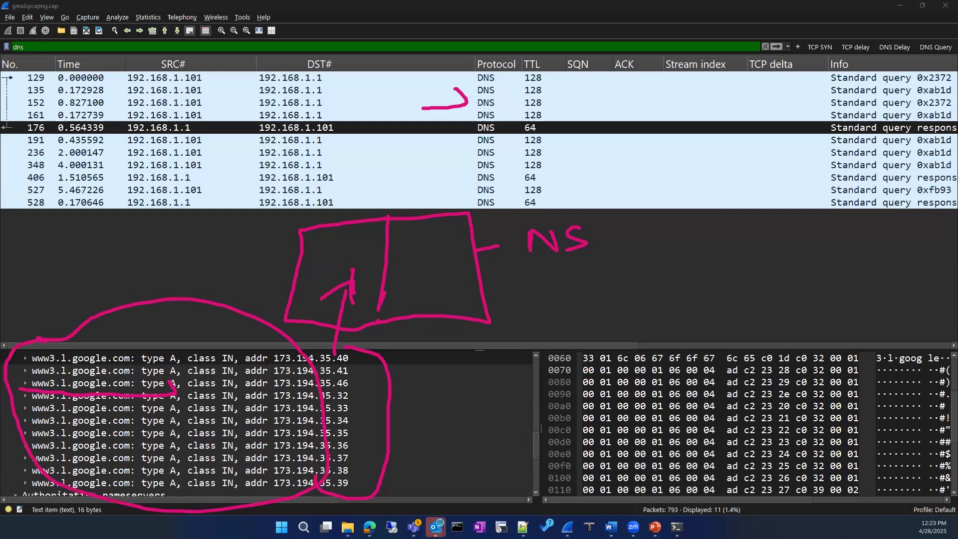
# Compare the www3.l.google.com address answers and accounts.youtube.com CNAME record with the nameserver addresses under Additional records.
pyautogui.scroll(-4, 245, 426)
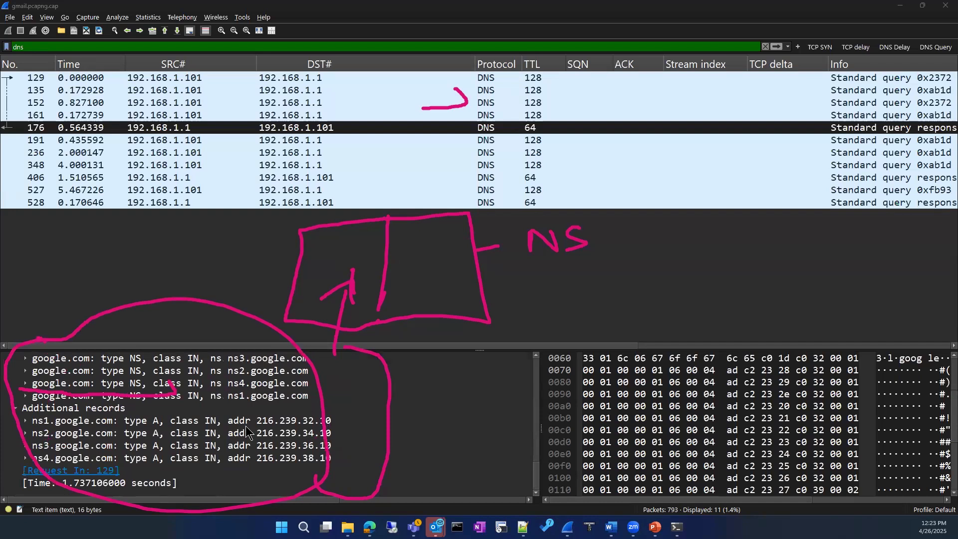
pyautogui.scroll(4, 251, 432)
pyautogui.scroll(-4, 251, 431)
pyautogui.scroll(3, 283, 428)
pyautogui.scroll(-1, 288, 376)
pyautogui.scroll(1, 288, 375)
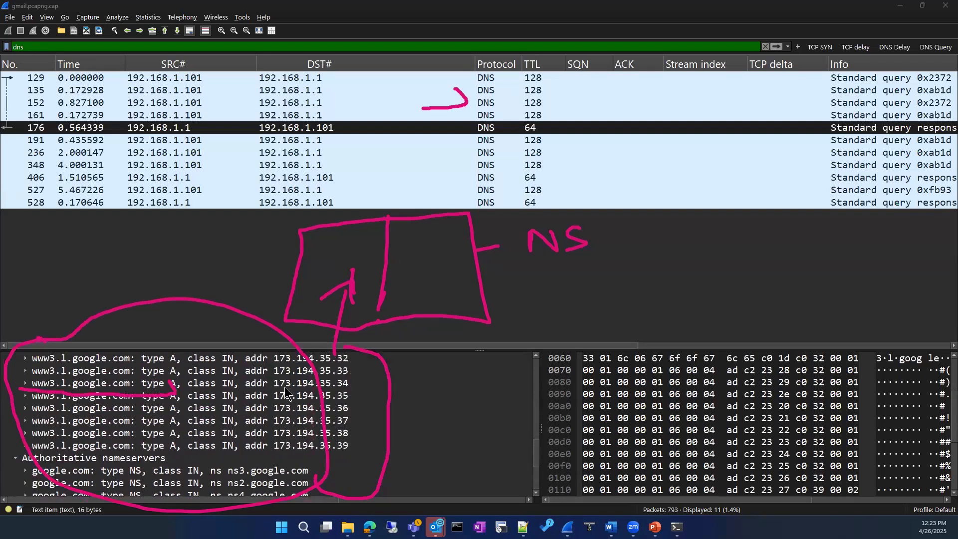
pyautogui.click(282, 387)
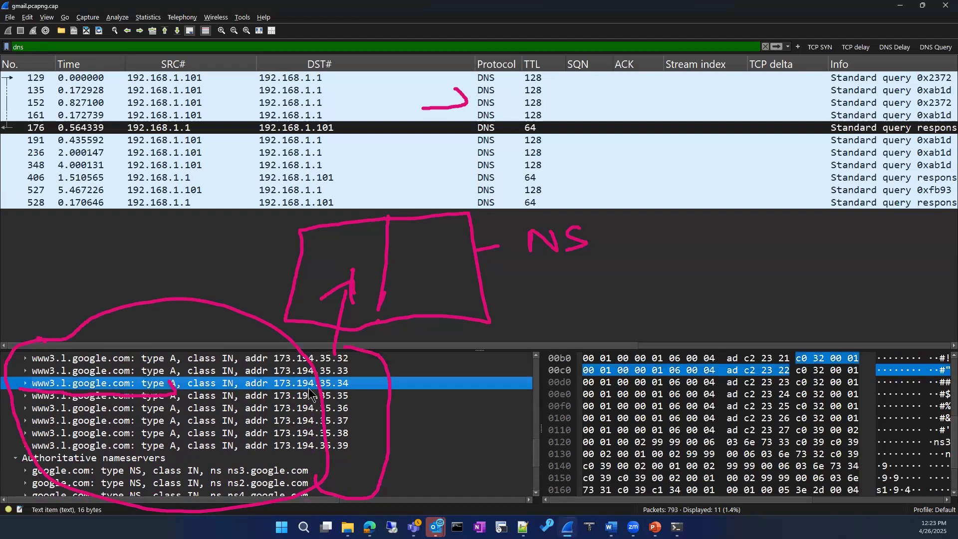
pyautogui.scroll(3, 242, 396)
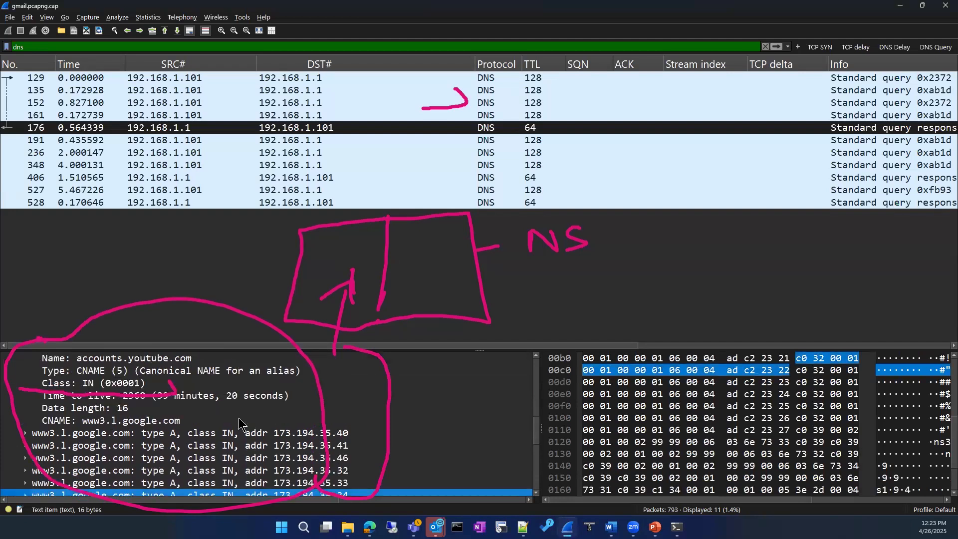
pyautogui.scroll(1, 239, 418)
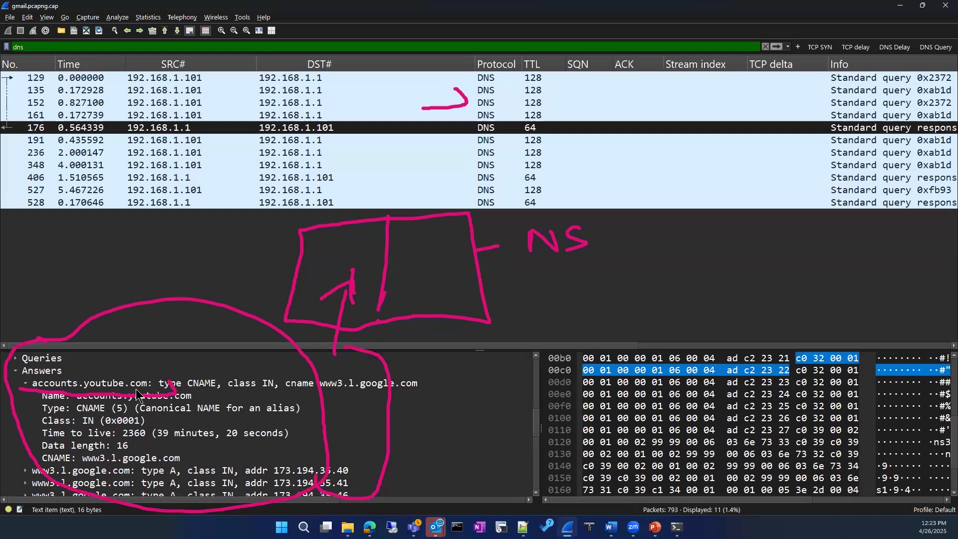
pyautogui.scroll(-5, 141, 402)
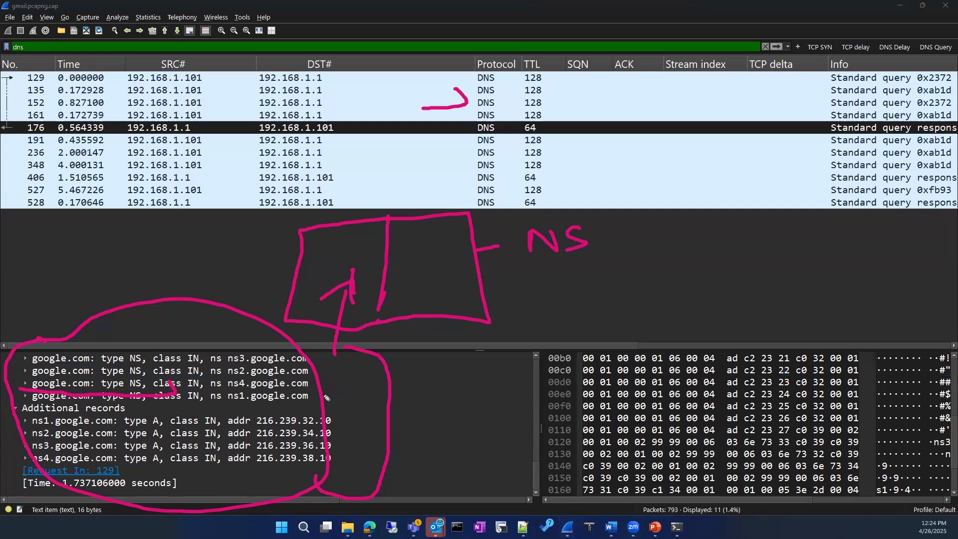
# Replace the NS box and pink bracket with a green bracket and arrow from the additional records, and write 216.239.38.10 under NS.
pyautogui.moveTo(329, 422); pyautogui.dragTo(522, 275)
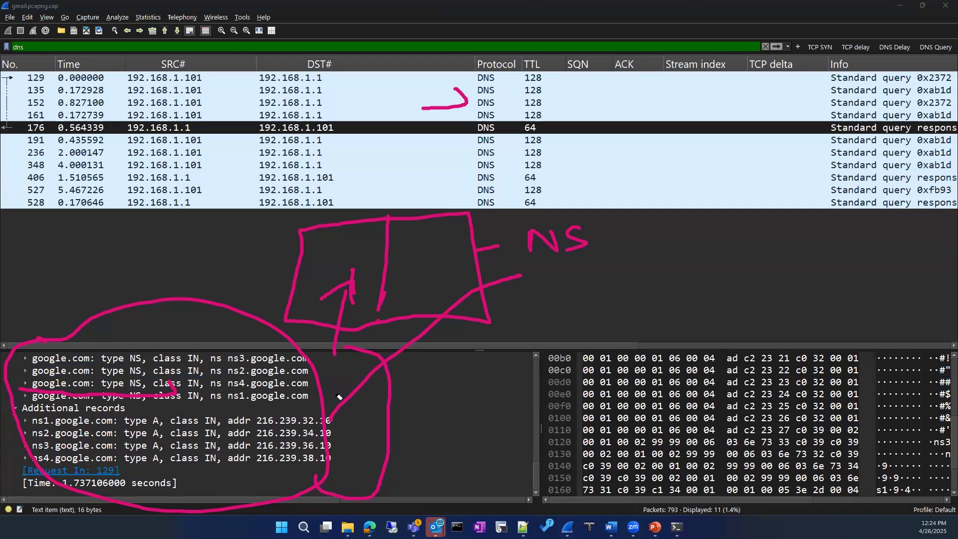
pyautogui.moveTo(402, 348); pyautogui.dragTo(451, 319)
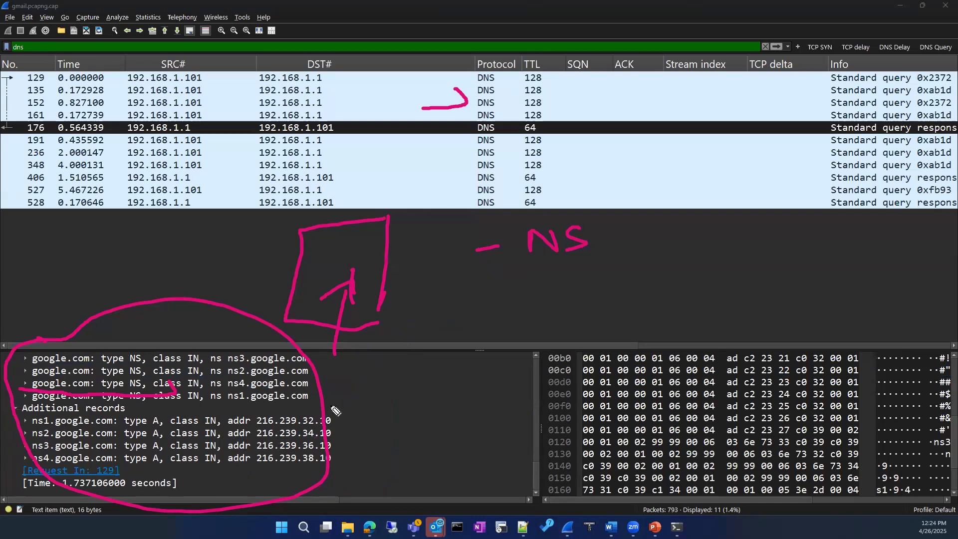
pyautogui.moveTo(330, 407)
pyautogui.mouseDown()
pyautogui.moveTo(347, 468)
pyautogui.moveTo(344, 444)
pyautogui.moveTo(410, 307)
pyautogui.moveTo(406, 267)
pyautogui.moveTo(397, 273)
pyautogui.moveTo(444, 277)
pyautogui.moveTo(452, 292)
pyautogui.mouseUp()
pyautogui.moveTo(456, 277)
pyautogui.mouseDown()
pyautogui.moveTo(458, 293)
pyautogui.moveTo(600, 284)
pyautogui.moveTo(601, 273)
pyautogui.mouseUp()
pyautogui.click(494, 280)
pyautogui.click(545, 277)
pyautogui.click(580, 281)
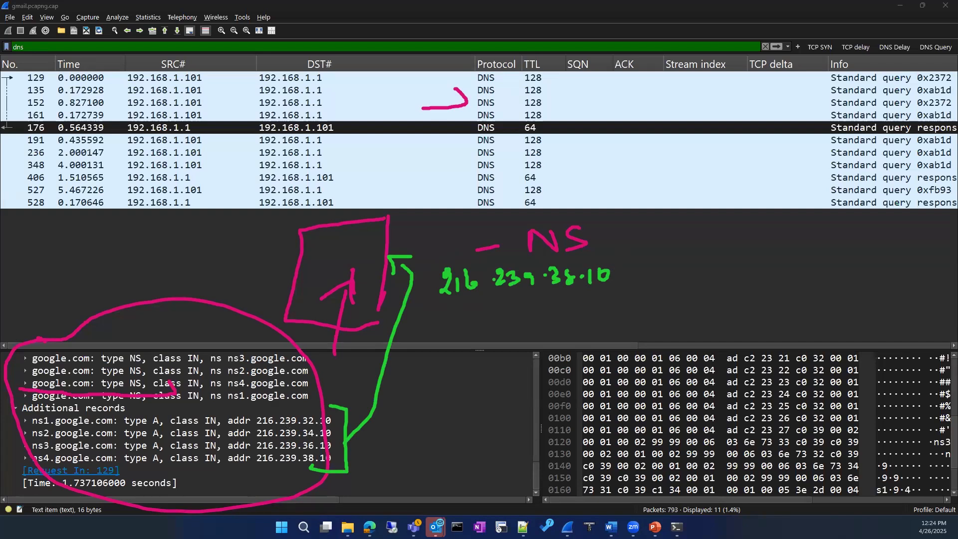
# Return to the www3.l.google.com answers, write 173.194.35.50 in green above the circled records, and frame the address.
pyautogui.scroll(8, 267, 409)
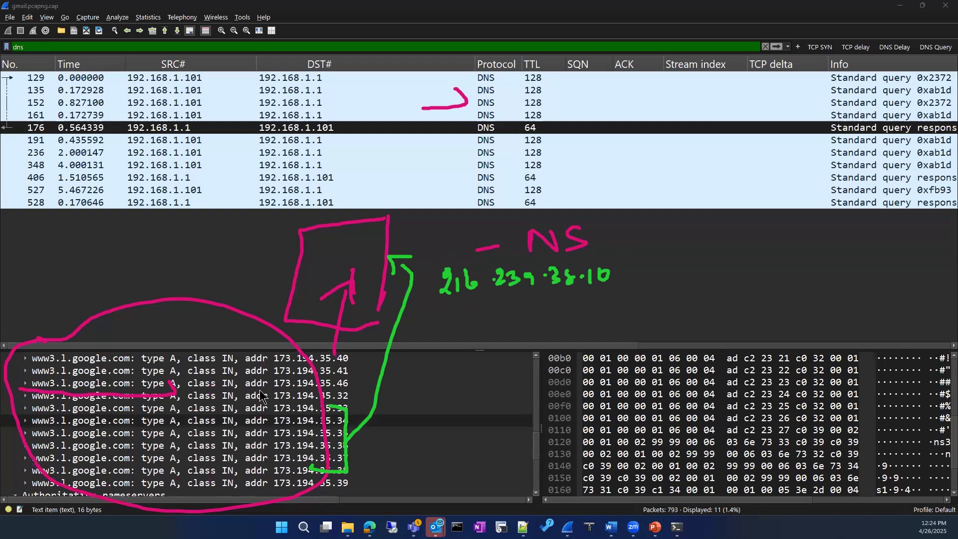
pyautogui.scroll(-1, 258, 390)
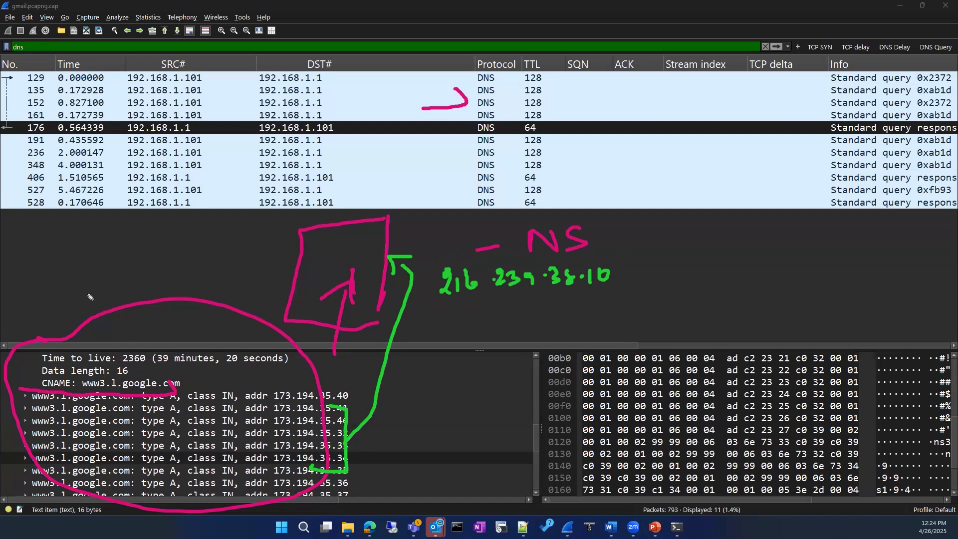
pyautogui.moveTo(78, 270)
pyautogui.mouseDown()
pyautogui.moveTo(77, 286)
pyautogui.moveTo(189, 253)
pyautogui.mouseUp()
pyautogui.click(162, 261)
pyautogui.click(204, 245)
pyautogui.moveTo(189, 243); pyautogui.dragTo(217, 244)
pyautogui.moveTo(216, 235); pyautogui.dragTo(226, 233)
pyautogui.moveTo(232, 232); pyautogui.dragTo(230, 243)
pyautogui.moveTo(87, 295); pyautogui.dragTo(253, 248)
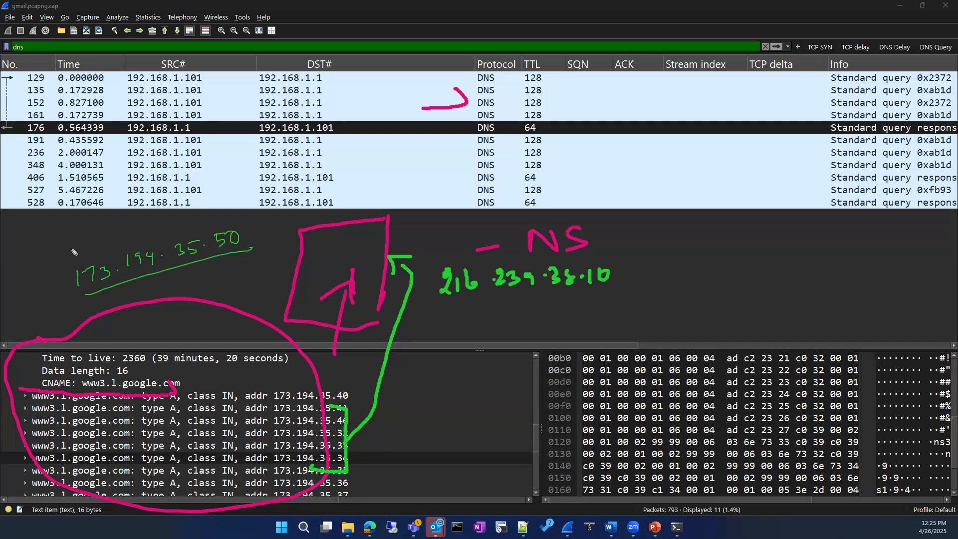
pyautogui.moveTo(113, 232)
pyautogui.mouseDown()
pyautogui.moveTo(54, 250)
pyautogui.moveTo(87, 294)
pyautogui.mouseUp()
pyautogui.moveTo(91, 234)
pyautogui.mouseDown()
pyautogui.moveTo(243, 210)
pyautogui.moveTo(252, 248)
pyautogui.mouseUp()
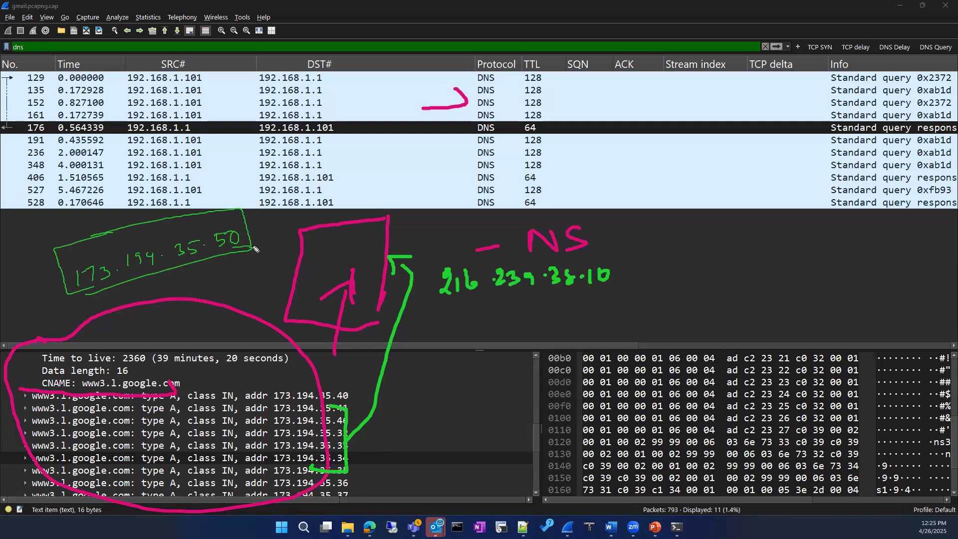
# Frame 216.239.38.10 and its NS label in green, and label the pink box CNAME with an arrow from the 173.194.35.50 address.
pyautogui.moveTo(462, 266)
pyautogui.mouseDown()
pyautogui.moveTo(432, 320)
pyautogui.moveTo(510, 313)
pyautogui.moveTo(588, 255)
pyautogui.moveTo(605, 303)
pyautogui.moveTo(511, 313)
pyautogui.mouseUp()
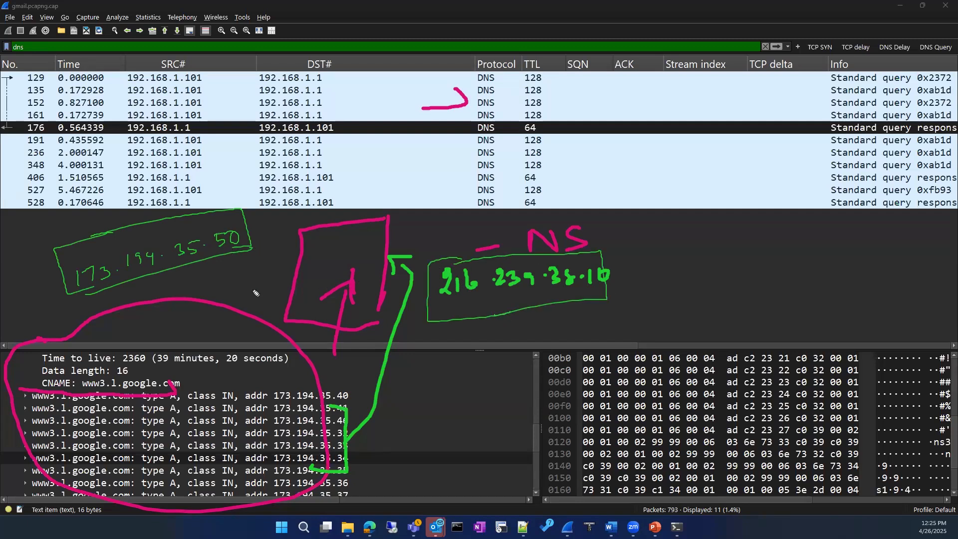
pyautogui.moveTo(229, 264); pyautogui.dragTo(257, 297)
pyautogui.moveTo(324, 238)
pyautogui.mouseDown()
pyautogui.moveTo(317, 248)
pyautogui.moveTo(356, 245)
pyautogui.mouseUp()
pyautogui.moveTo(360, 234); pyautogui.dragTo(373, 236)
pyautogui.moveTo(509, 218)
pyautogui.mouseDown()
pyautogui.moveTo(620, 279)
pyautogui.moveTo(562, 312)
pyautogui.moveTo(510, 210)
pyautogui.mouseUp()
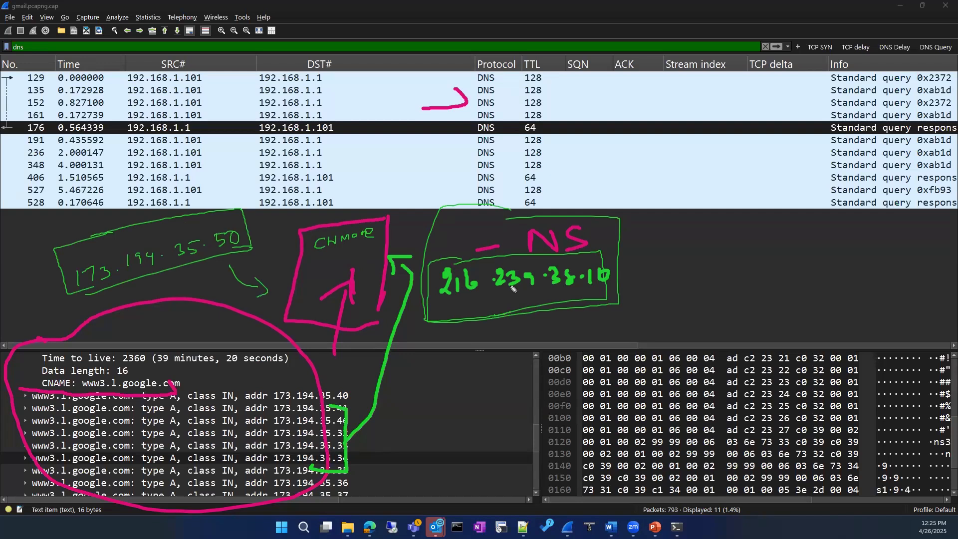
# Sketch a thin green box labelled Resolver and DNS server, with a smaller client box connected to it.
pyautogui.moveTo(733, 301)
pyautogui.mouseDown()
pyautogui.moveTo(732, 255)
pyautogui.moveTo(776, 246)
pyautogui.moveTo(777, 286)
pyautogui.moveTo(733, 300)
pyautogui.mouseUp()
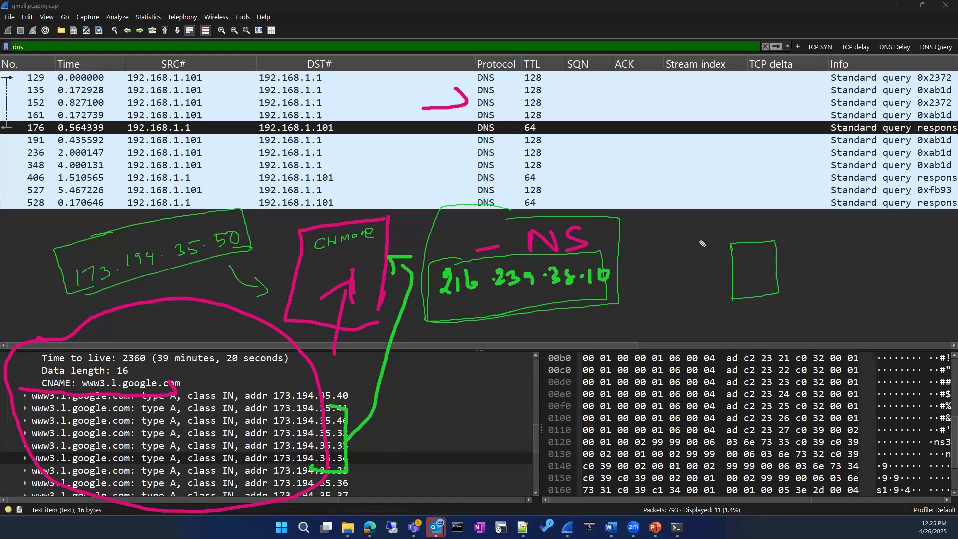
pyautogui.moveTo(705, 237)
pyautogui.mouseDown()
pyautogui.moveTo(764, 232)
pyautogui.moveTo(774, 221)
pyautogui.mouseUp()
pyautogui.moveTo(778, 259)
pyautogui.mouseDown()
pyautogui.moveTo(826, 243)
pyautogui.moveTo(831, 264)
pyautogui.moveTo(846, 264)
pyautogui.moveTo(863, 250)
pyautogui.mouseUp()
pyautogui.moveTo(728, 285); pyautogui.dragTo(689, 299)
pyautogui.moveTo(644, 297); pyautogui.dragTo(650, 336)
pyautogui.moveTo(645, 297); pyautogui.dragTo(656, 333)
# Draw a curved arrow towards the NS frame, write a domain name under the client connector, and erase the resolver sketch.
pyautogui.moveTo(451, 401)
pyautogui.mouseDown()
pyautogui.moveTo(514, 351)
pyautogui.moveTo(559, 346)
pyautogui.moveTo(551, 327)
pyautogui.mouseUp()
pyautogui.moveTo(701, 335); pyautogui.dragTo(802, 313)
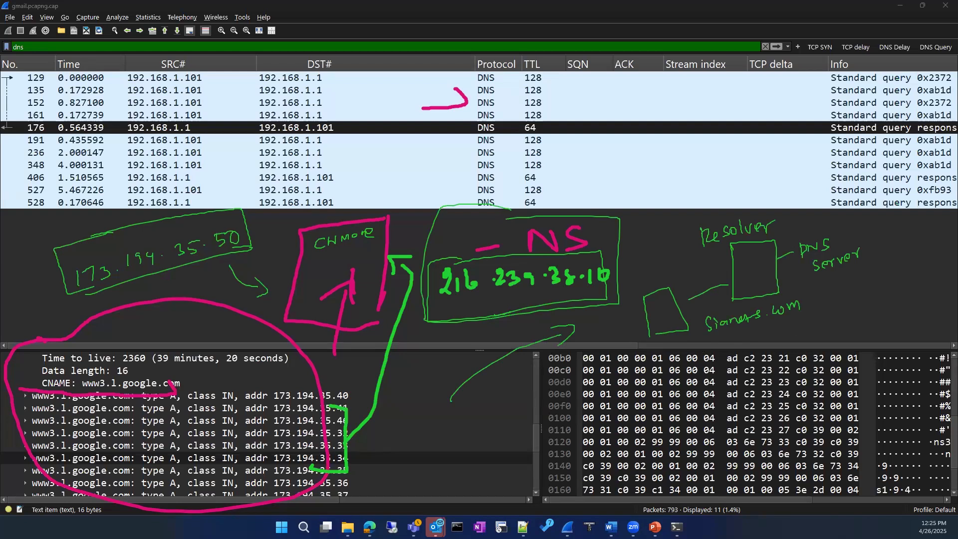
pyautogui.moveTo(656, 312)
pyautogui.mouseDown()
pyautogui.moveTo(732, 258)
pyautogui.moveTo(786, 255)
pyautogui.moveTo(640, 310)
pyautogui.mouseUp()
pyautogui.moveTo(725, 332); pyautogui.dragTo(846, 300)
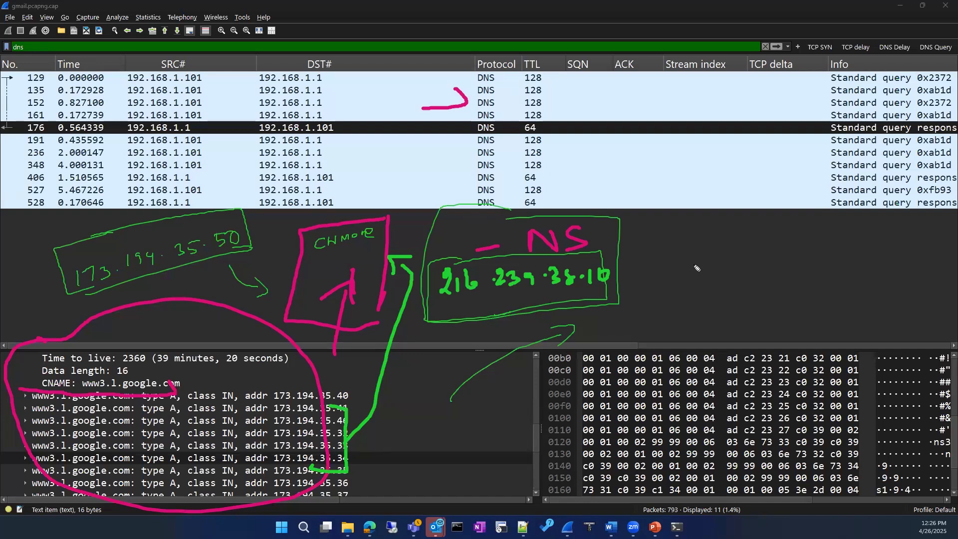
# Draw a thick green box beside the NS frame and label it DNS and Resolver.
pyautogui.moveTo(782, 228)
pyautogui.mouseDown()
pyautogui.moveTo(781, 295)
pyautogui.moveTo(849, 291)
pyautogui.moveTo(780, 296)
pyautogui.mouseUp()
pyautogui.moveTo(855, 274)
pyautogui.mouseDown()
pyautogui.moveTo(867, 273)
pyautogui.moveTo(873, 287)
pyautogui.moveTo(898, 263)
pyautogui.moveTo(897, 285)
pyautogui.mouseUp()
pyautogui.moveTo(783, 312); pyautogui.dragTo(783, 339)
pyautogui.moveTo(784, 313)
pyautogui.mouseDown()
pyautogui.moveTo(786, 328)
pyautogui.moveTo(829, 324)
pyautogui.moveTo(870, 314)
pyautogui.moveTo(874, 299)
pyautogui.mouseUp()
# Draw a second green box between the framed address and the Resolver box, labelling it NS.
pyautogui.moveTo(679, 295); pyautogui.dragTo(676, 230)
pyautogui.moveTo(680, 296); pyautogui.dragTo(692, 294)
pyautogui.moveTo(717, 224); pyautogui.dragTo(731, 289)
pyautogui.moveTo(732, 289); pyautogui.dragTo(681, 295)
pyautogui.moveTo(697, 212)
pyautogui.mouseDown()
pyautogui.moveTo(709, 192)
pyautogui.moveTo(716, 199)
pyautogui.mouseUp()
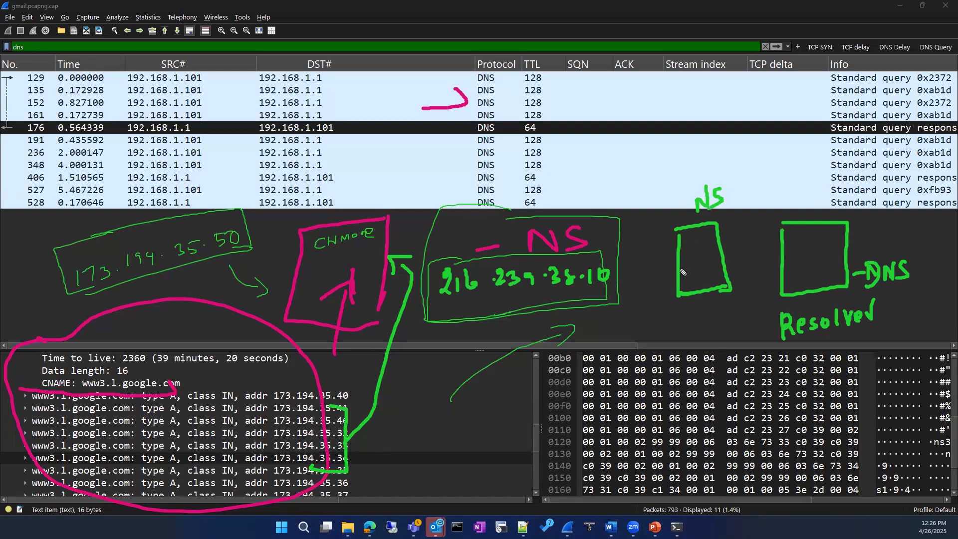
# Add green arrows from the new NS box to the framed nameserver address and to the Resolver box.
pyautogui.moveTo(678, 269); pyautogui.dragTo(605, 326)
pyautogui.moveTo(619, 298); pyautogui.dragTo(622, 323)
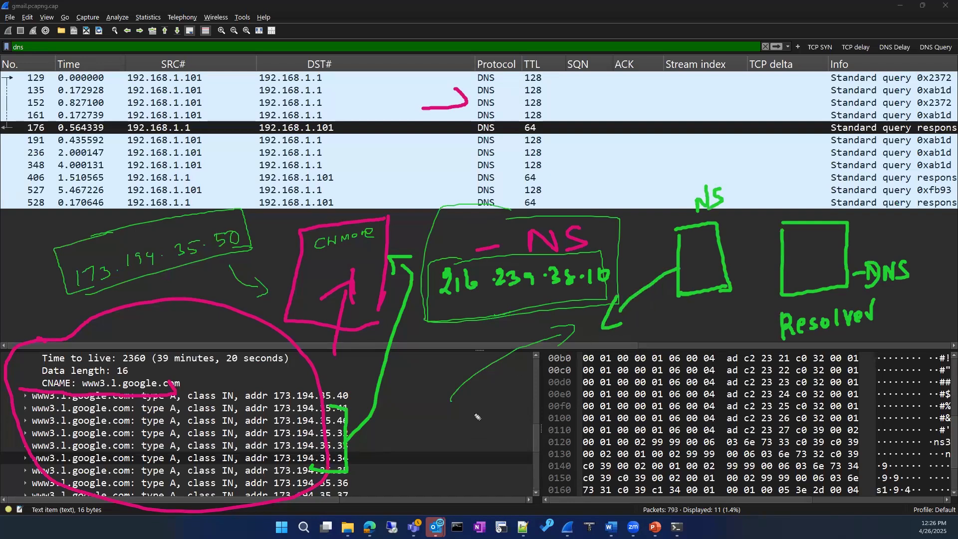
pyautogui.moveTo(721, 247)
pyautogui.mouseDown()
pyautogui.moveTo(788, 251)
pyautogui.moveTo(776, 262)
pyautogui.mouseUp()
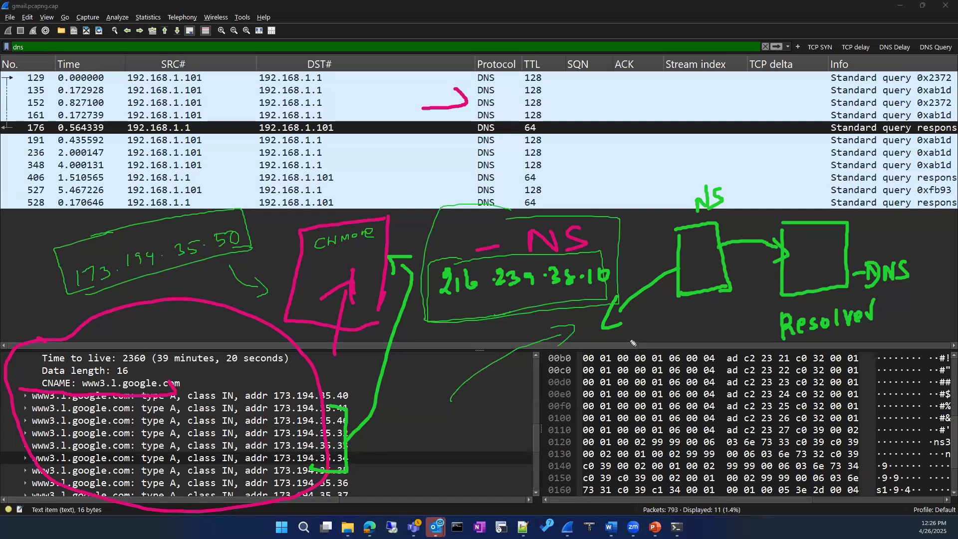
# Write a .com domain name in green under the NS box, correcting the first attempt, and note public beside the box.
pyautogui.moveTo(646, 319)
pyautogui.mouseDown()
pyautogui.moveTo(639, 341)
pyautogui.moveTo(695, 328)
pyautogui.mouseUp()
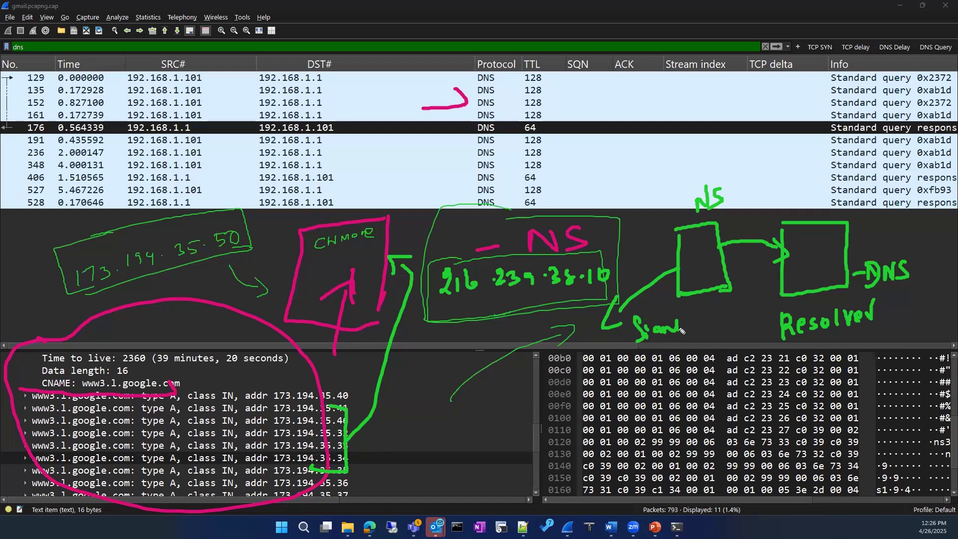
pyautogui.moveTo(638, 327)
pyautogui.mouseDown()
pyautogui.moveTo(666, 331)
pyautogui.moveTo(646, 339)
pyautogui.mouseUp()
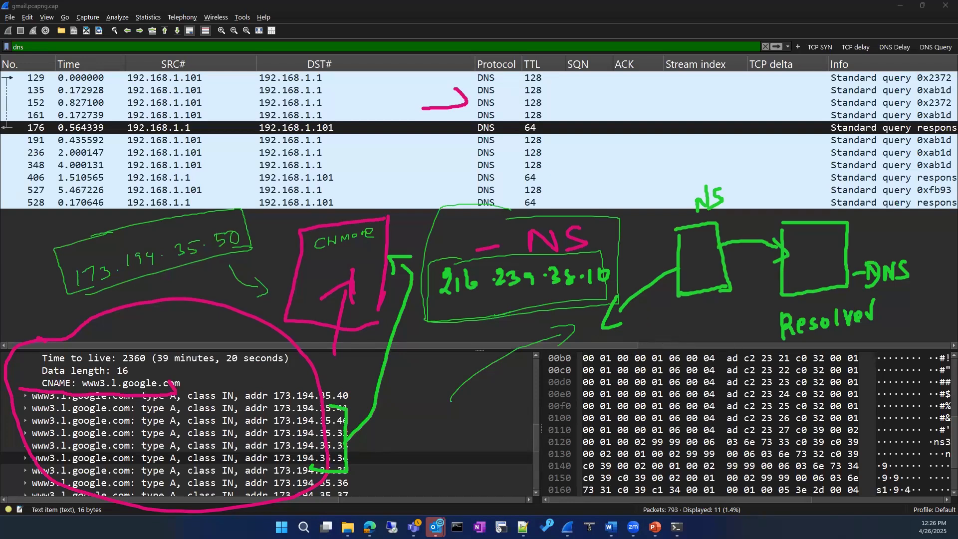
pyautogui.moveTo(662, 318); pyautogui.dragTo(652, 333)
pyautogui.moveTo(669, 324)
pyautogui.mouseDown()
pyautogui.moveTo(669, 333)
pyautogui.moveTo(681, 323)
pyautogui.moveTo(686, 332)
pyautogui.moveTo(736, 310)
pyautogui.mouseUp()
pyautogui.moveTo(746, 303); pyautogui.dragTo(765, 296)
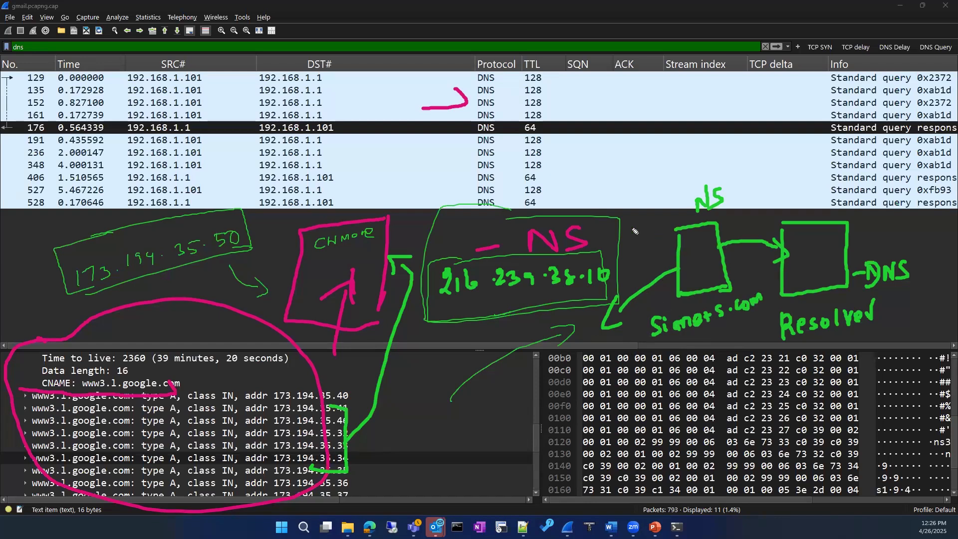
pyautogui.moveTo(626, 228)
pyautogui.mouseDown()
pyautogui.moveTo(667, 229)
pyautogui.moveTo(678, 218)
pyautogui.mouseUp()
pyautogui.moveTo(627, 267)
pyautogui.mouseDown()
pyautogui.moveTo(630, 290)
pyautogui.moveTo(643, 279)
pyautogui.moveTo(637, 274)
pyautogui.mouseUp()
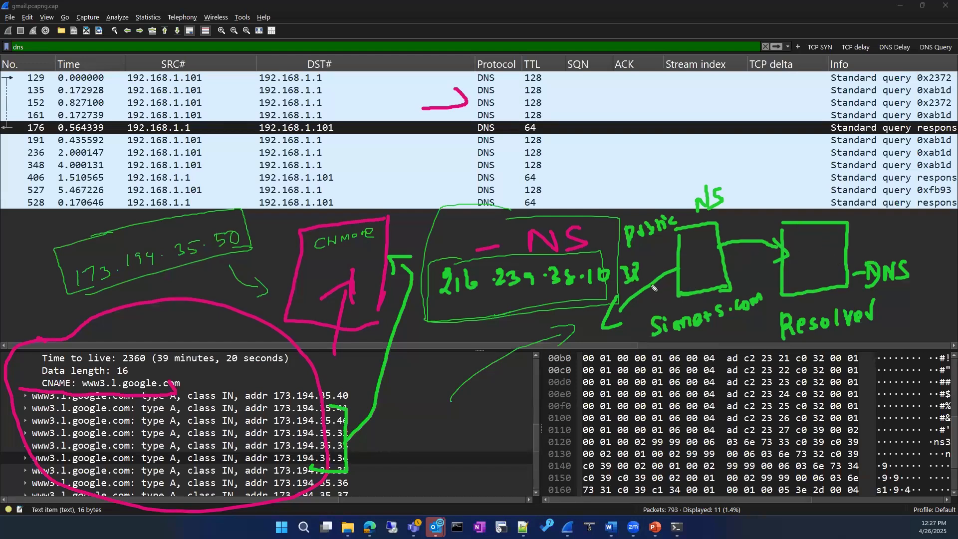
# Circle the domain name under the NS box and draw a green arrow from the box down towards the client line.
pyautogui.moveTo(654, 345)
pyautogui.mouseDown()
pyautogui.moveTo(646, 305)
pyautogui.moveTo(756, 261)
pyautogui.moveTo(677, 330)
pyautogui.moveTo(694, 349)
pyautogui.mouseUp()
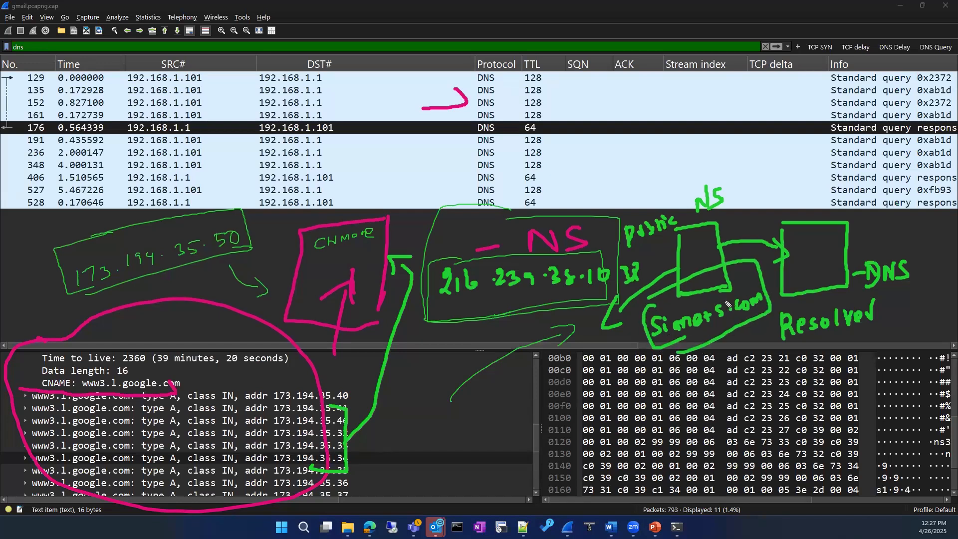
pyautogui.moveTo(742, 234)
pyautogui.mouseDown()
pyautogui.moveTo(626, 271)
pyautogui.moveTo(563, 343)
pyautogui.mouseUp()
pyautogui.moveTo(563, 344); pyautogui.dragTo(579, 338)
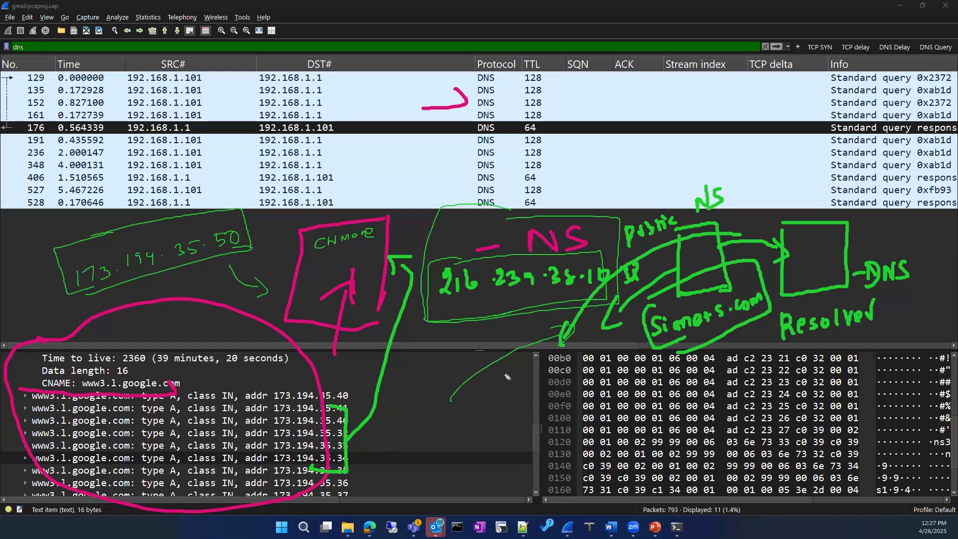
# Write an underlined Client label in green beside the lower end of the client line, and clear all screen annotations.
pyautogui.moveTo(432, 387)
pyautogui.mouseDown()
pyautogui.moveTo(432, 409)
pyautogui.moveTo(477, 394)
pyautogui.mouseUp()
pyautogui.moveTo(437, 435); pyautogui.dragTo(493, 404)
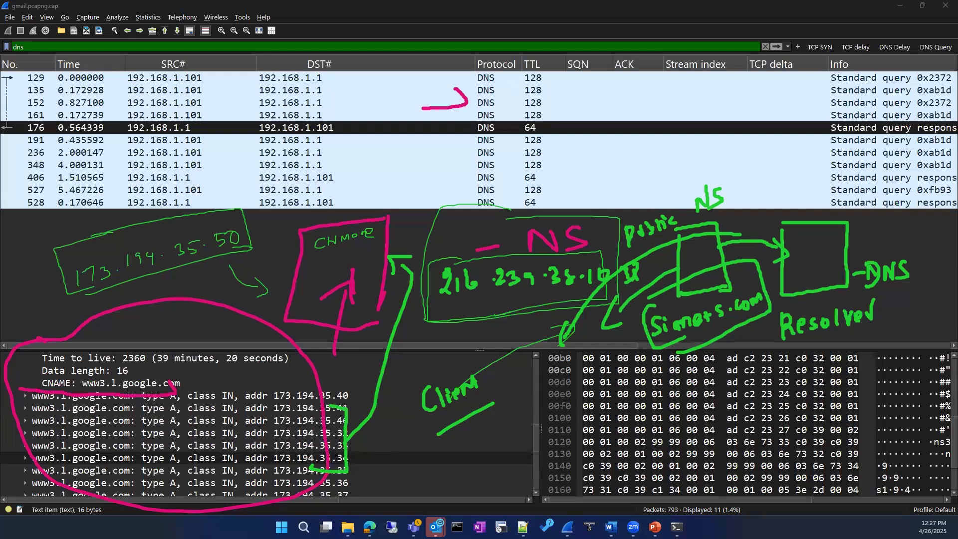
pyautogui.press('Escape')
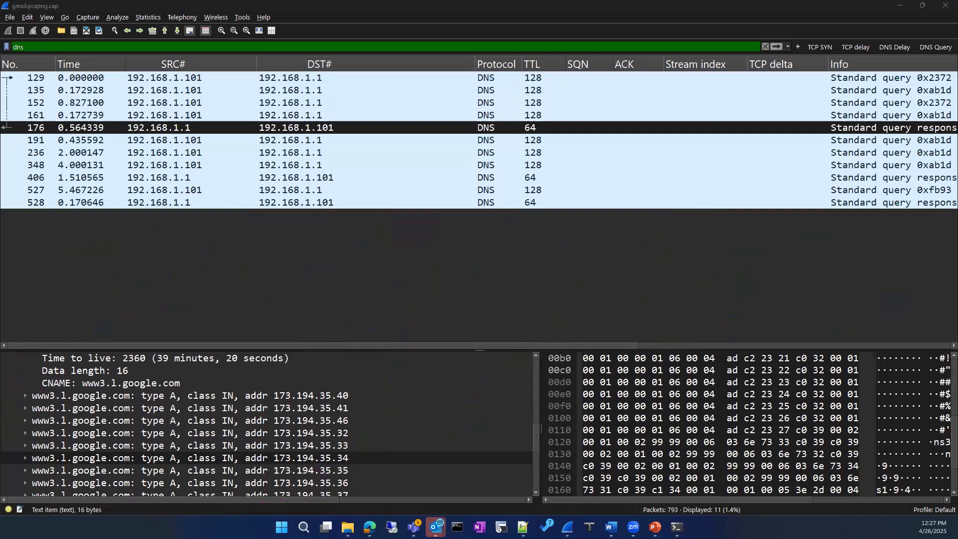
# Switch to Word and examine the course outline's modules, covering UDP packet analysis, protocol security, DNS, ICMP and IP fragmentation.
pyautogui.click(611, 527)
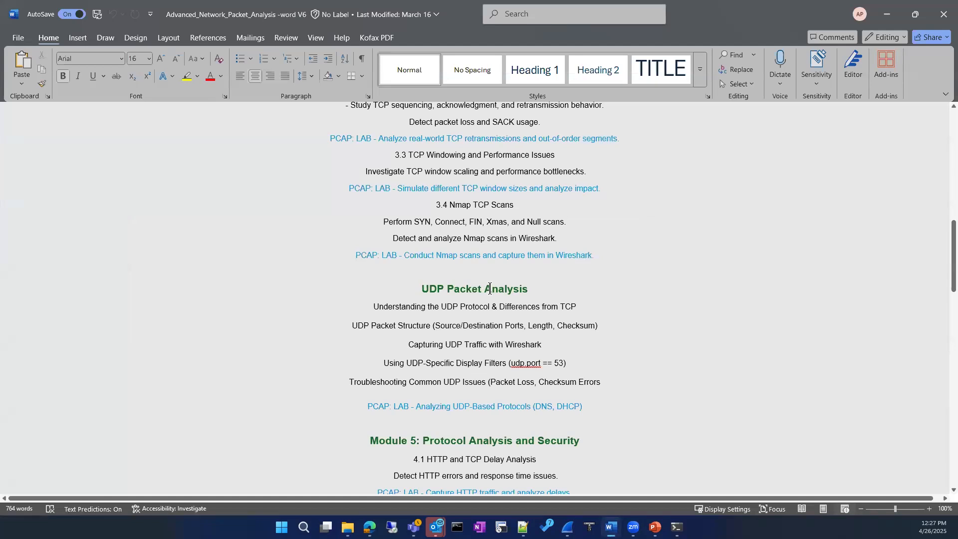
pyautogui.scroll(-1, 486, 312)
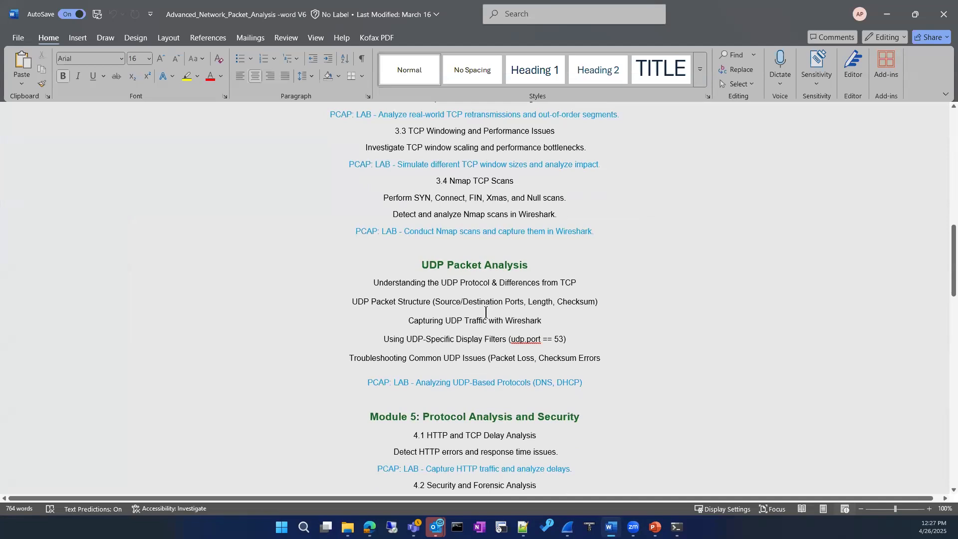
pyautogui.scroll(2, 485, 312)
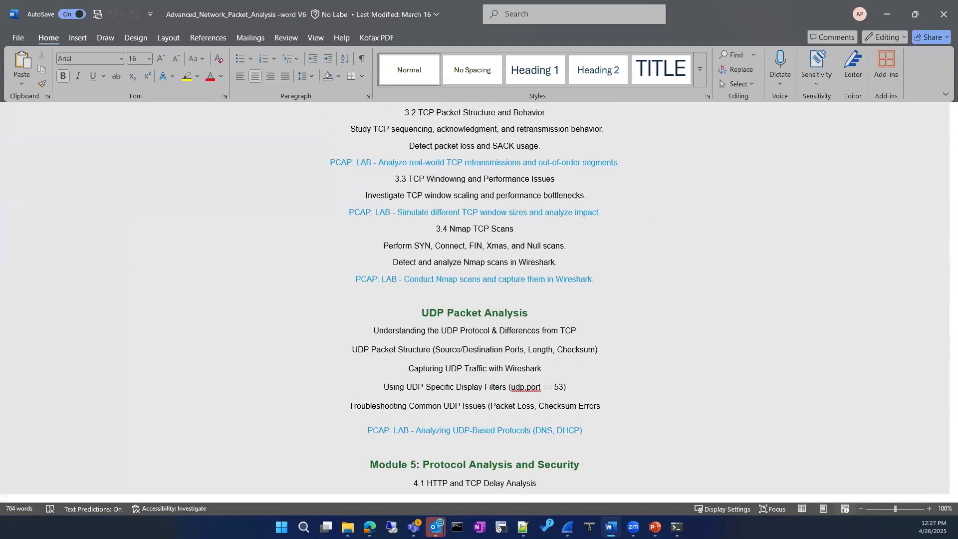
pyautogui.hotkey('alt', 'Tab')
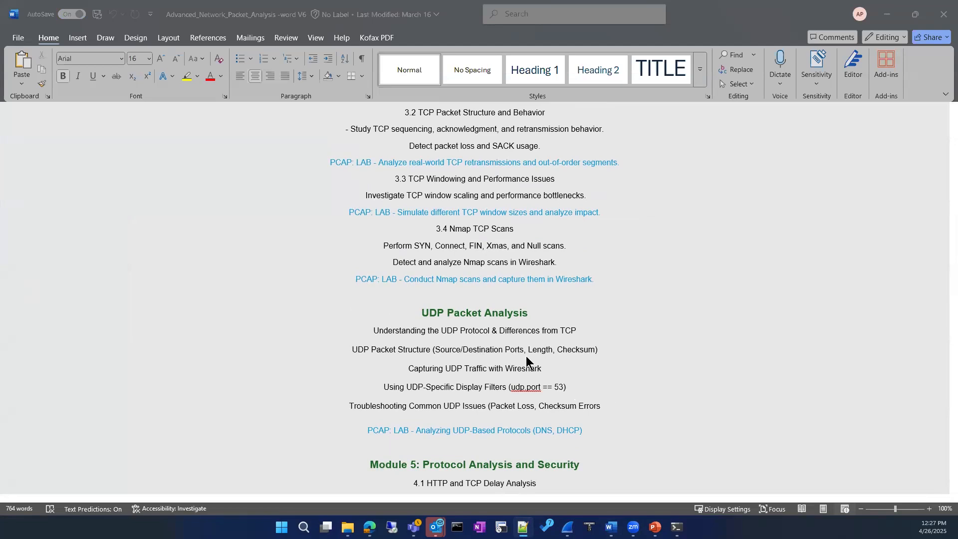
pyautogui.scroll(-2, 524, 349)
pyautogui.scroll(-3, 524, 350)
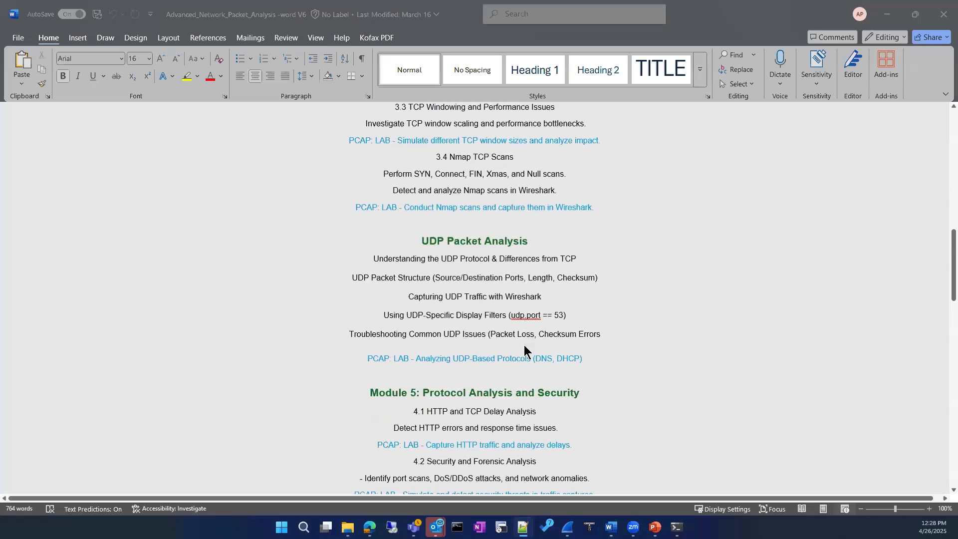
pyautogui.scroll(-2, 524, 349)
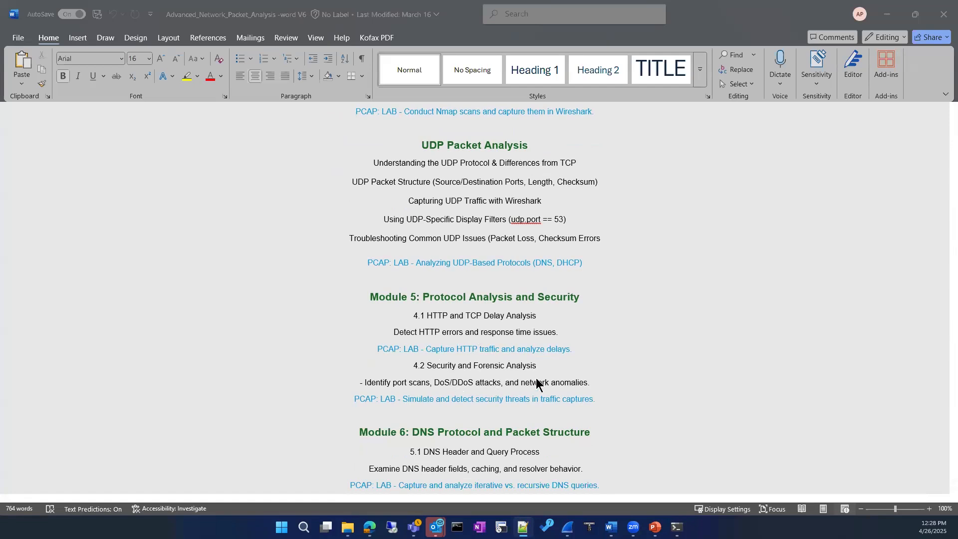
pyautogui.scroll(6, 534, 379)
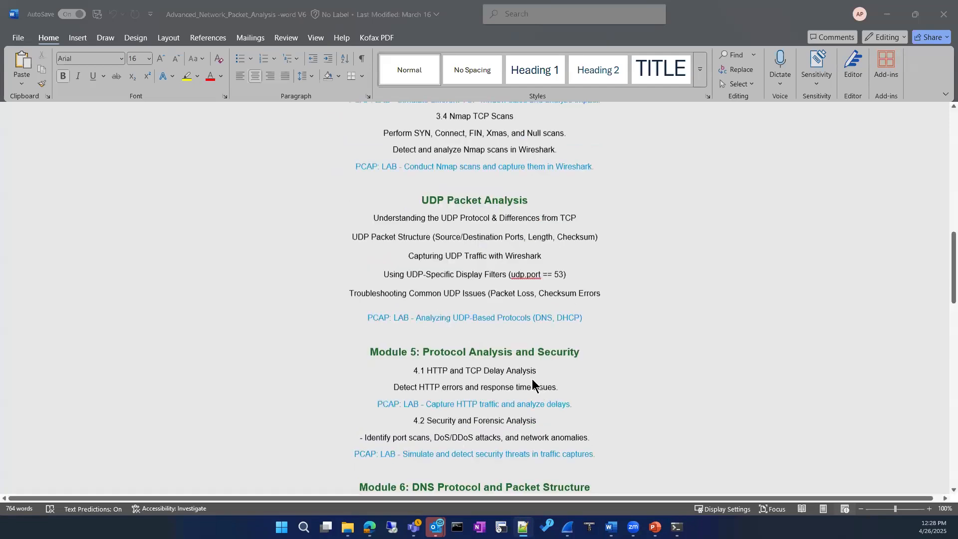
pyautogui.scroll(8, 532, 370)
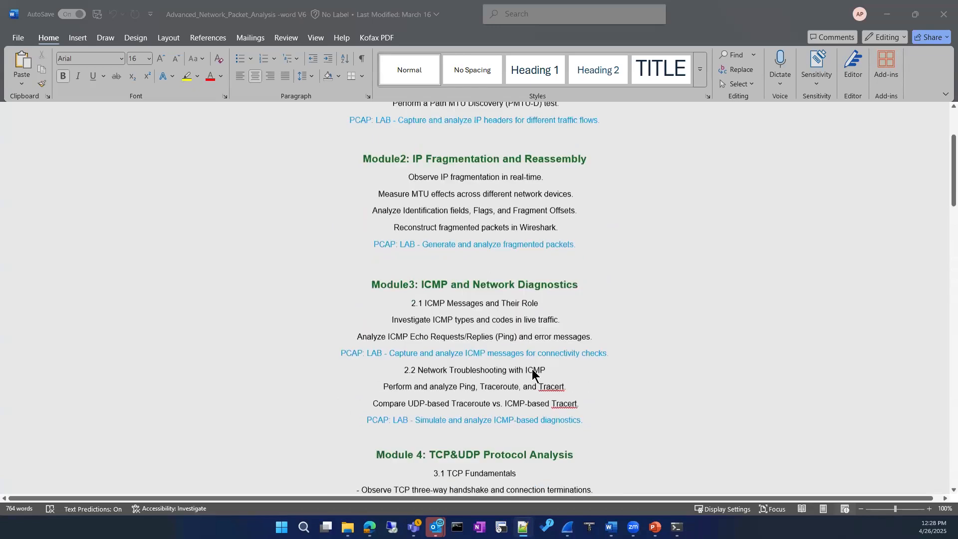